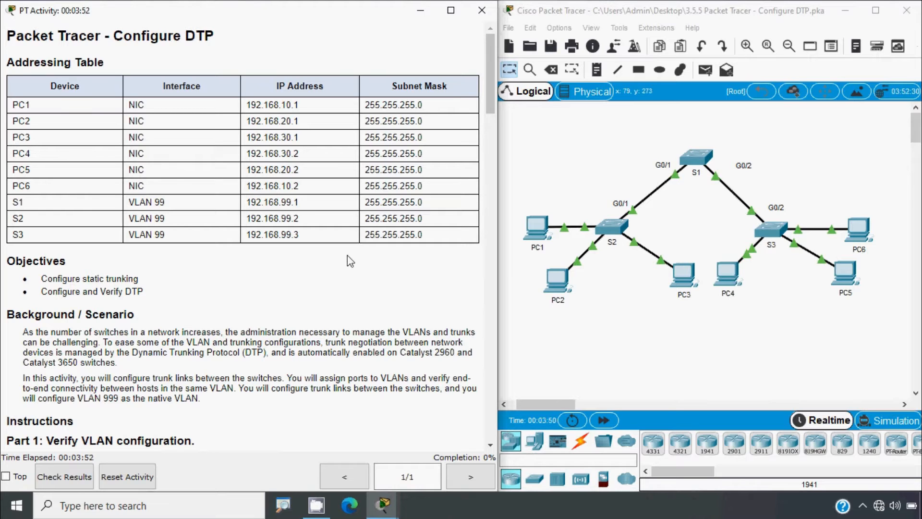
# - Open the command line of switch S1 and enter privileged EXEC mode
pyautogui.scroll(-3, 348, 260)
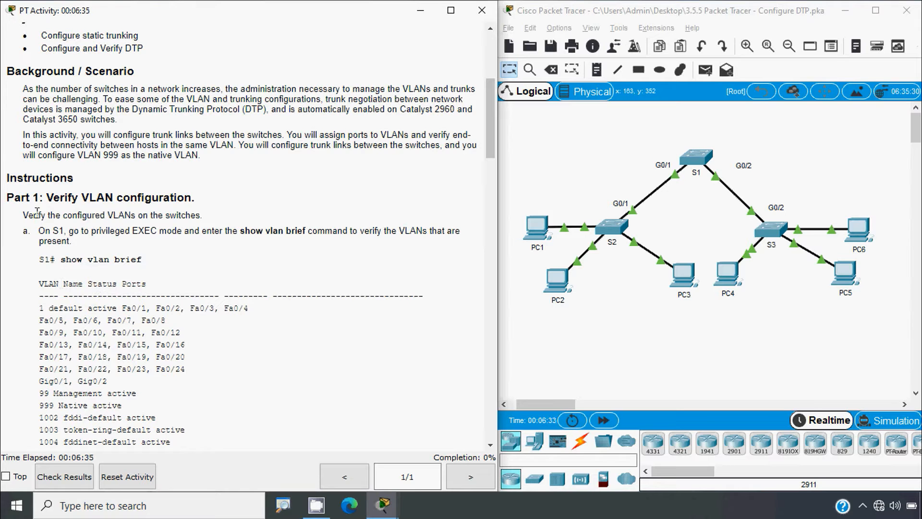
pyautogui.scroll(-1, 107, 290)
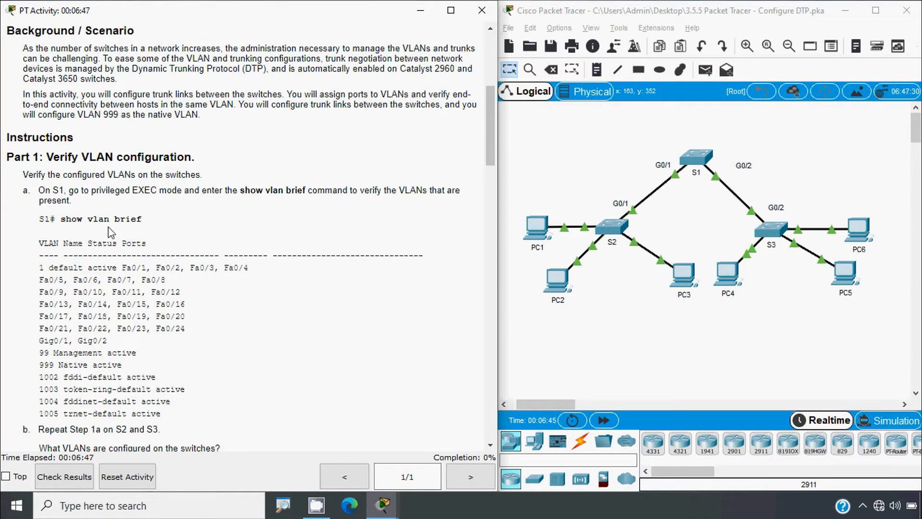
pyautogui.scroll(-1, 72, 225)
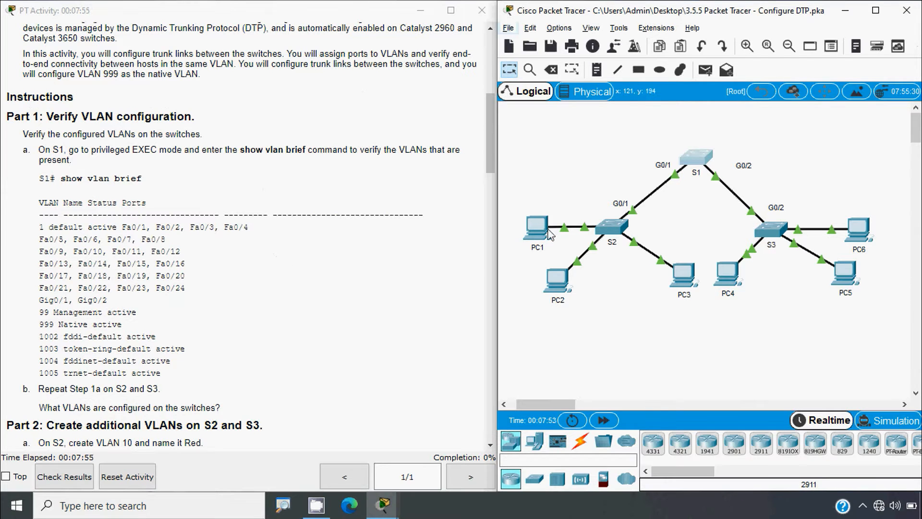
pyautogui.click(695, 162)
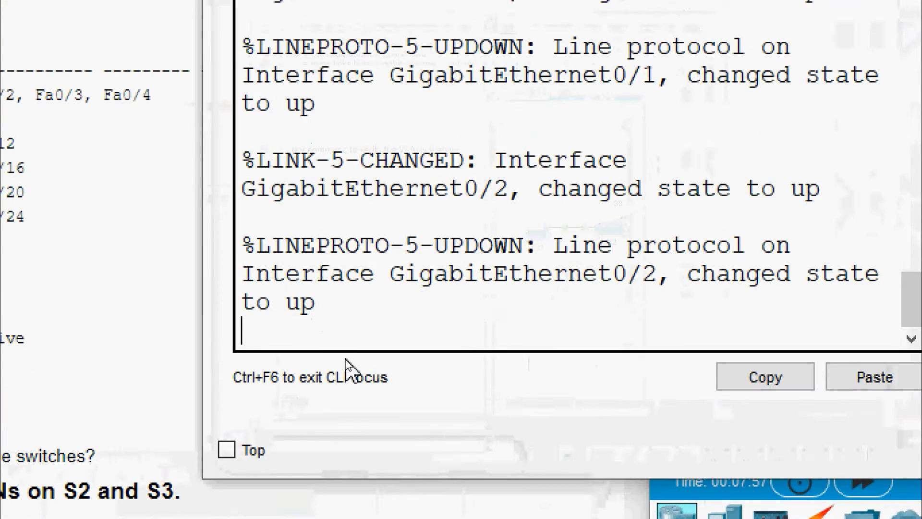
pyautogui.press('Return')
pyautogui.write('ena')
pyautogui.press('Tab')
pyautogui.press('Return')
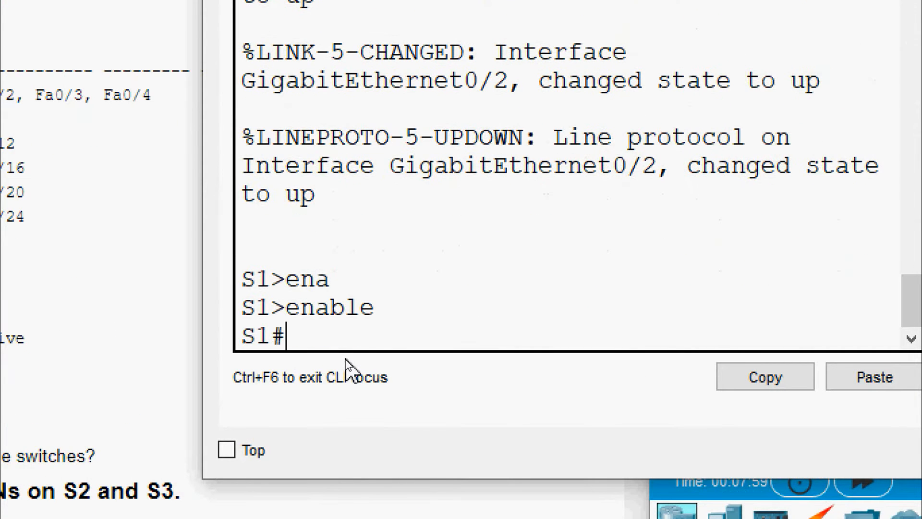
# - Run show vlan brief on switch S1 to list its configured VLANs
pyautogui.write('sh')
pyautogui.press('Tab')
pyautogui.write('vl')
pyautogui.press('Tab')
pyautogui.write('b')
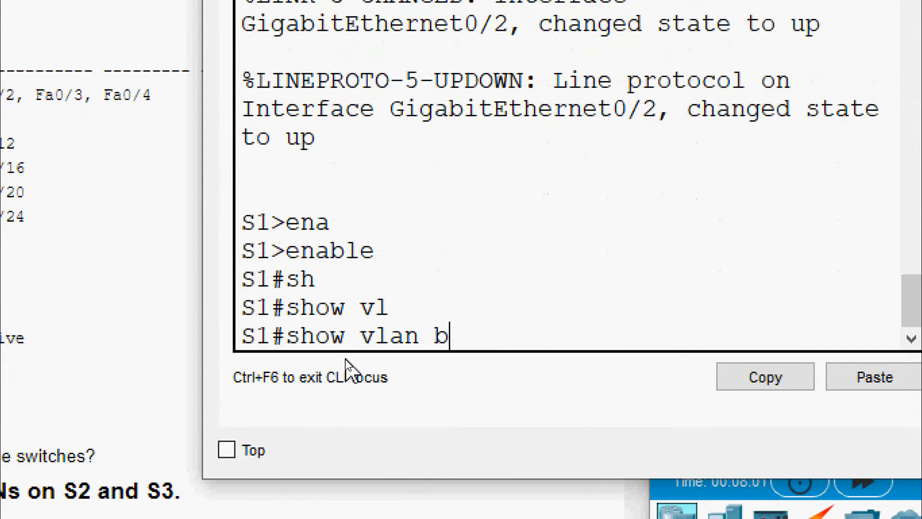
pyautogui.press('Tab')
pyautogui.press('Return')
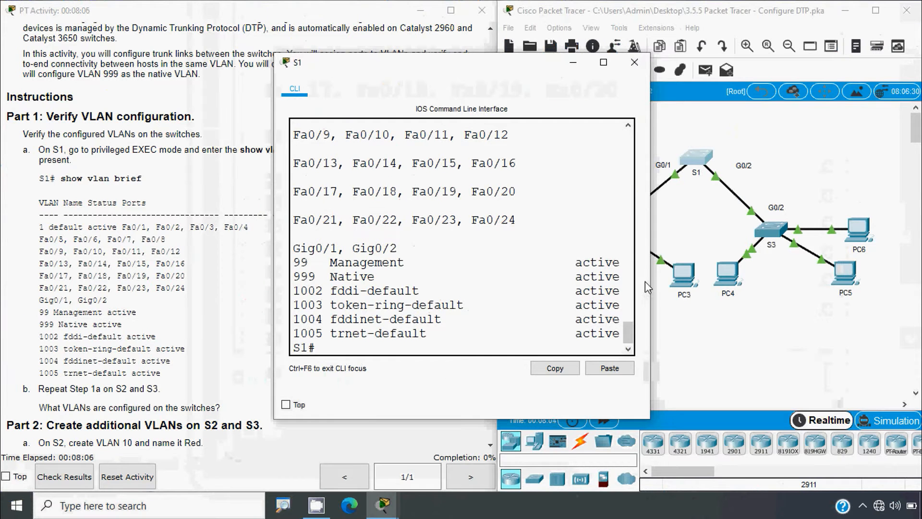
# - Widen the S1 command-line window, examine VLANs 99 and 999 and the ports in VLAN 1, and close the window
pyautogui.moveTo(650, 280); pyautogui.dragTo(788, 279)
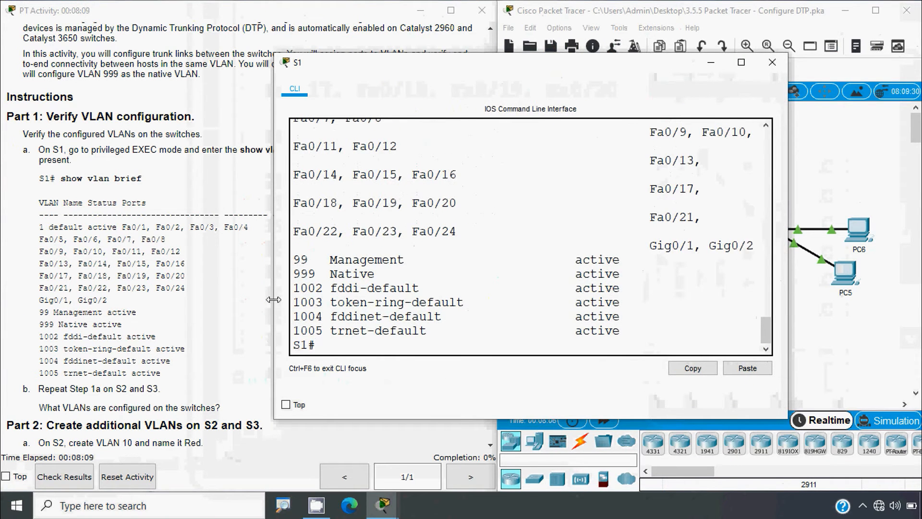
pyautogui.moveTo(274, 306); pyautogui.dragTo(102, 306)
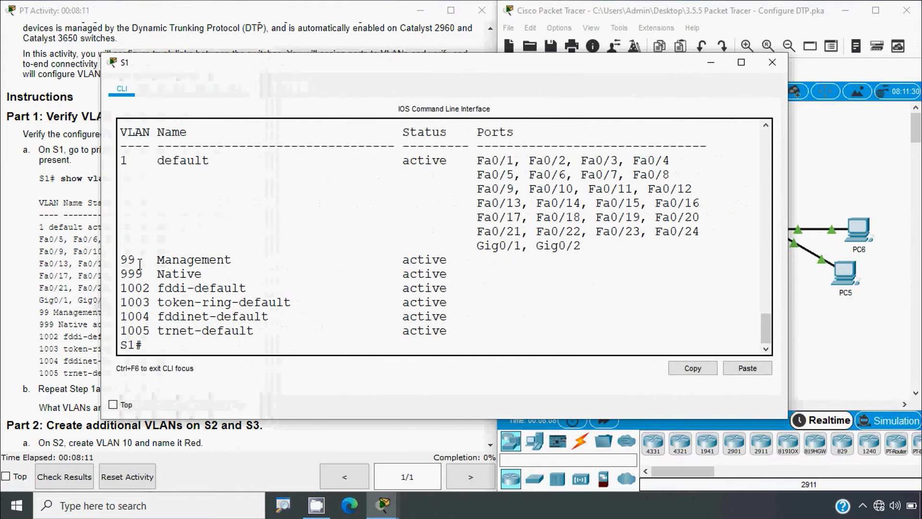
pyautogui.moveTo(137, 260); pyautogui.dragTo(109, 273)
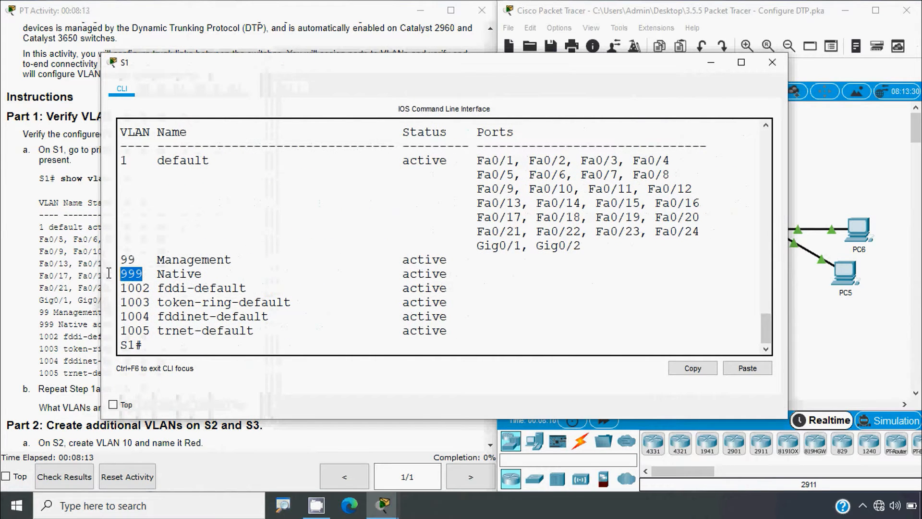
pyautogui.moveTo(130, 163); pyautogui.dragTo(117, 165)
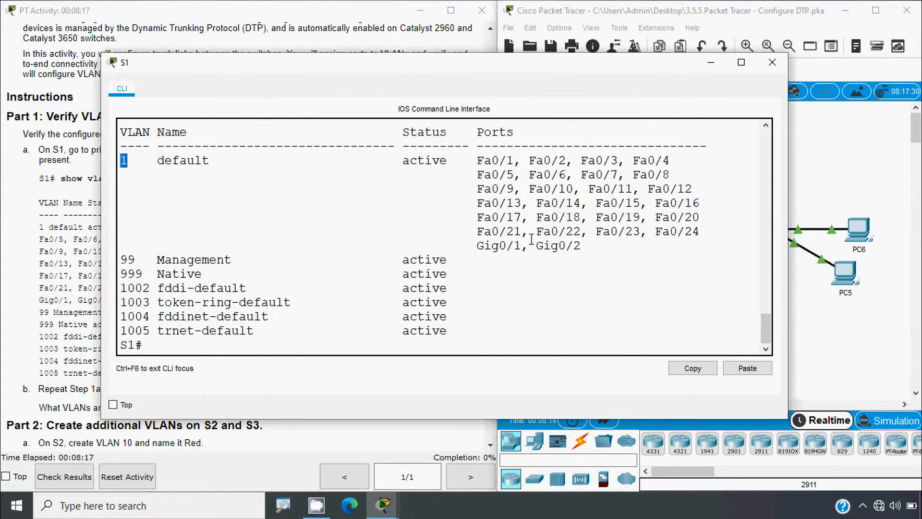
pyautogui.moveTo(599, 255); pyautogui.dragTo(115, 163)
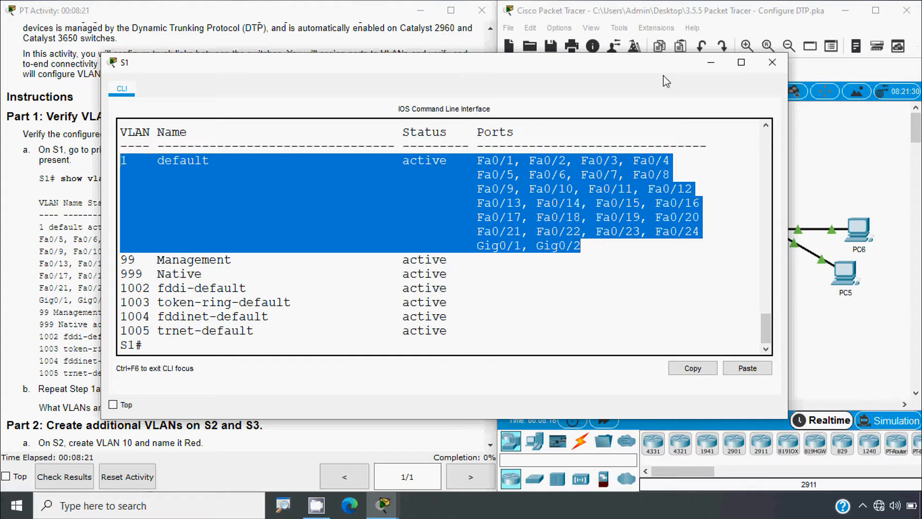
pyautogui.click(772, 62)
# - Open the command line of switch S2 and enter privileged EXEC mode
pyautogui.scroll(-3, 170, 289)
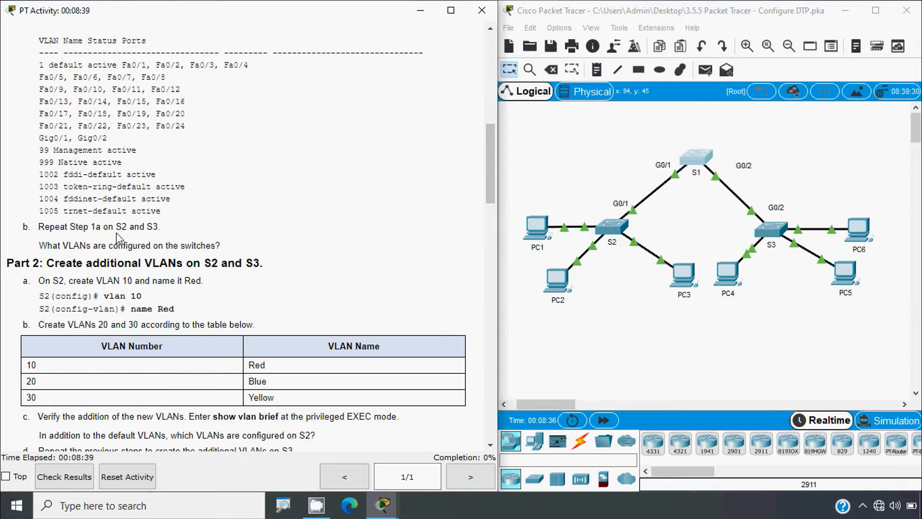
pyautogui.click(604, 231)
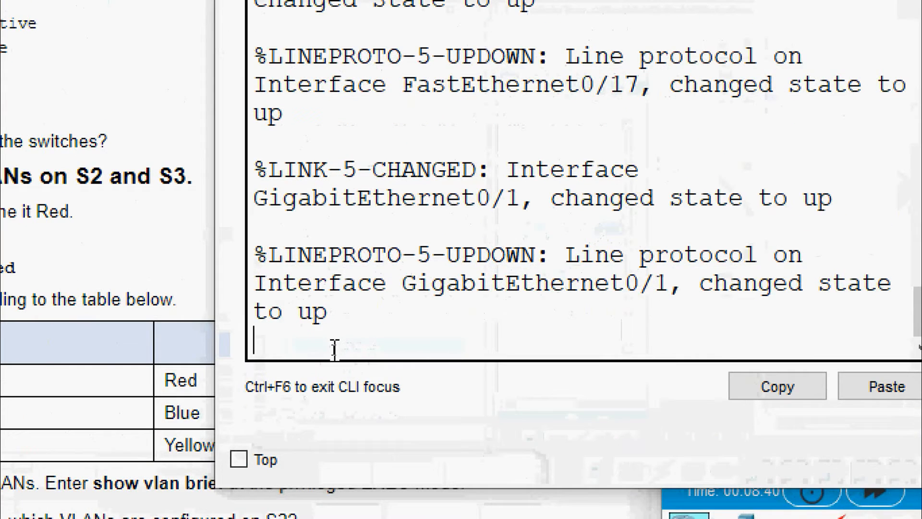
pyautogui.press('Return')
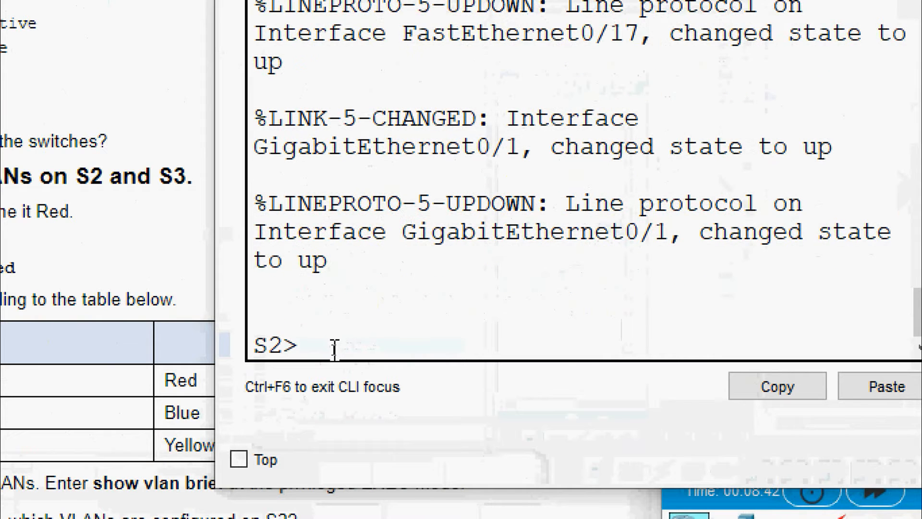
pyautogui.write('ena')
pyautogui.press('Tab')
pyautogui.press('Return')
# - Run show vlan brief on switch S2 to list its configured VLANs
pyautogui.write('sh')
pyautogui.press('Tab')
pyautogui.write('vl')
pyautogui.press('Tab')
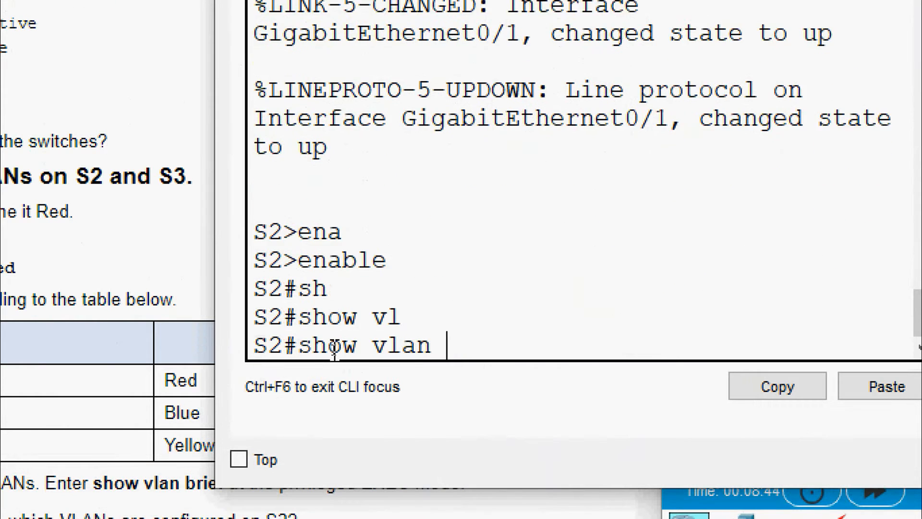
pyautogui.write('b')
pyautogui.press('Tab')
pyautogui.press('Return')
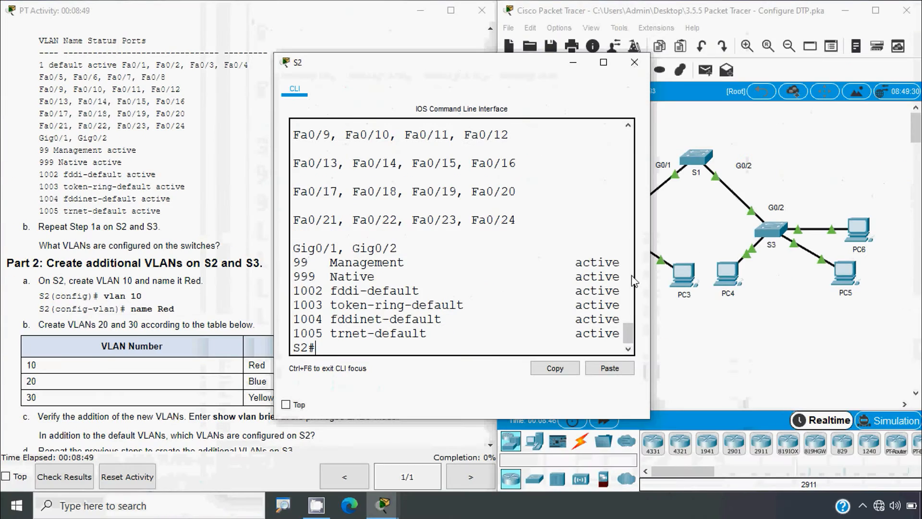
# - Widen the S2 command-line window, examine the Management and Native VLANs and the default VLAN's ports, and close the window
pyautogui.moveTo(650, 246); pyautogui.dragTo(823, 246)
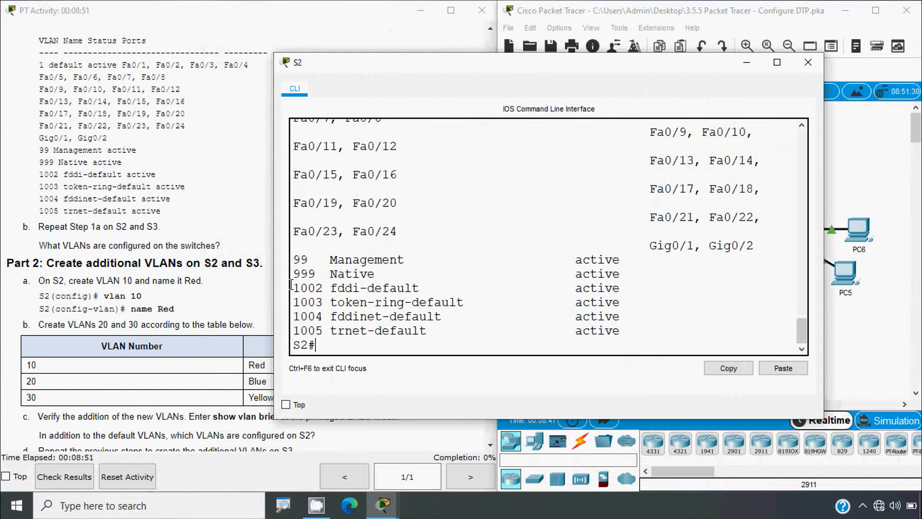
pyautogui.moveTo(275, 290); pyautogui.dragTo(86, 296)
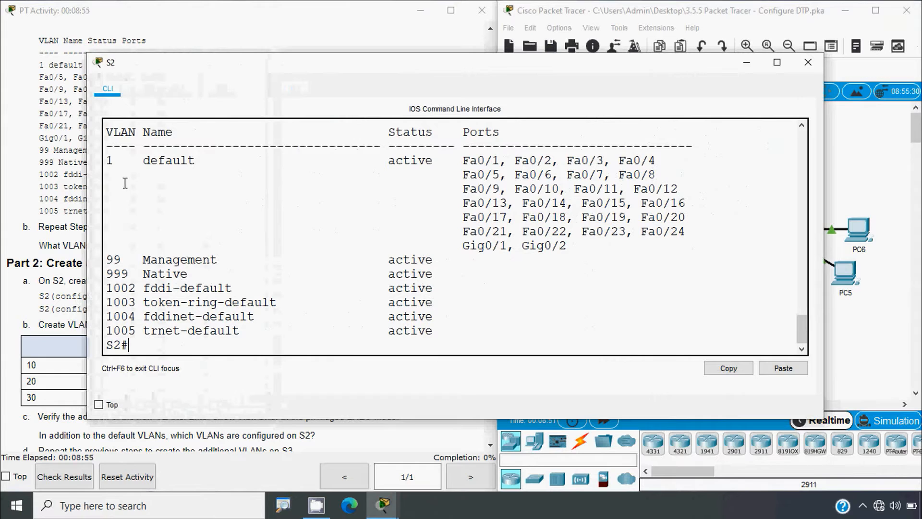
pyautogui.moveTo(123, 255); pyautogui.dragTo(142, 275)
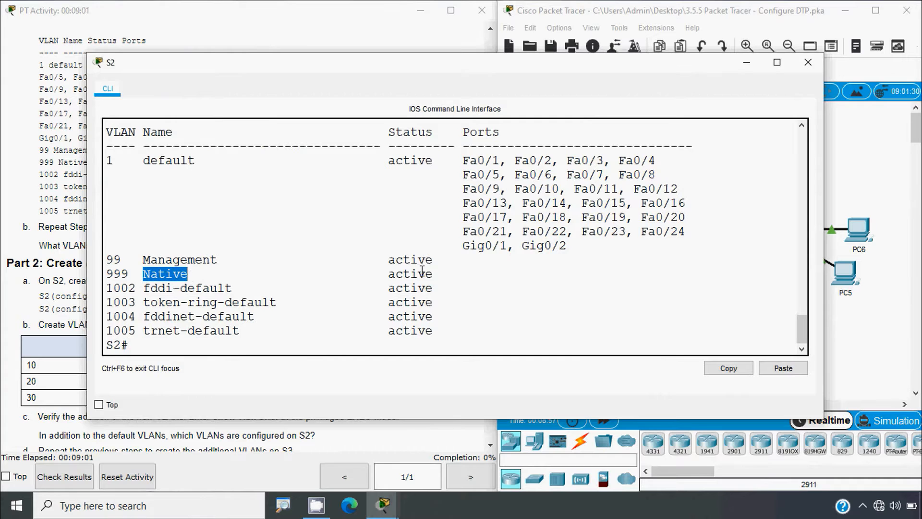
pyautogui.moveTo(567, 246); pyautogui.dragTo(98, 161)
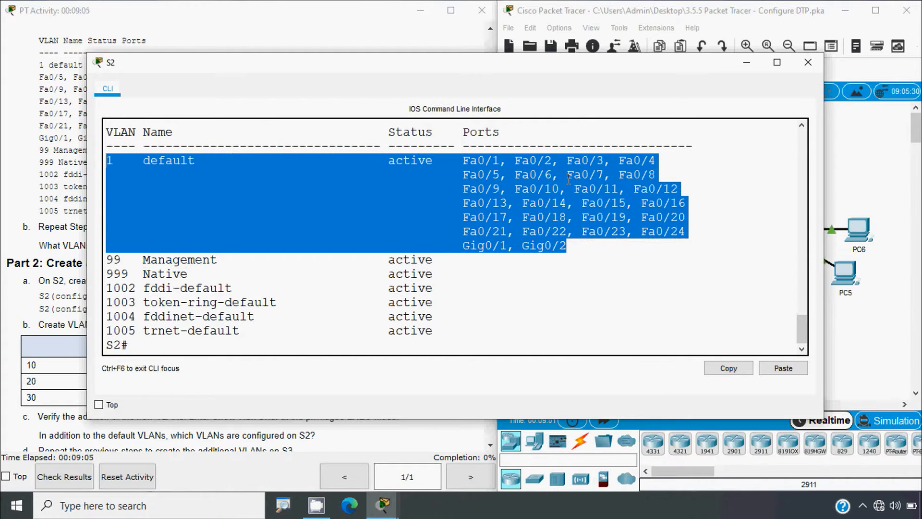
pyautogui.click(809, 62)
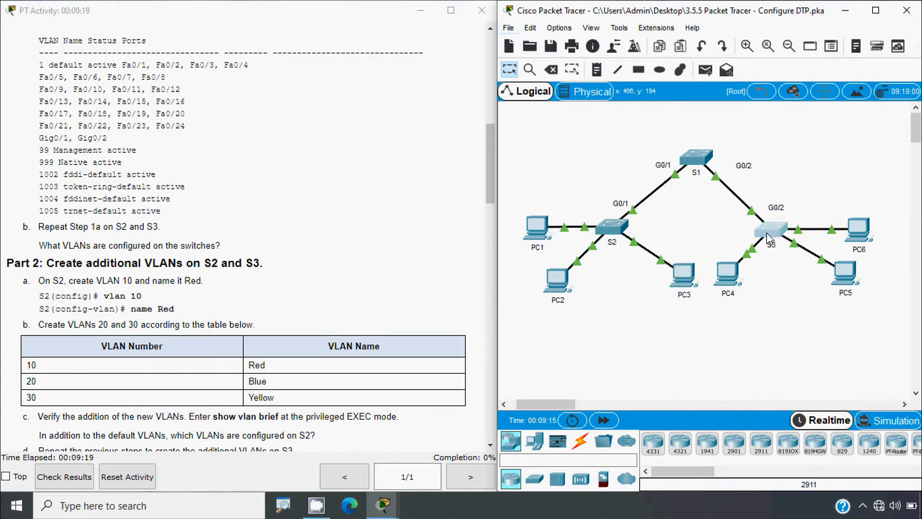
# - Open the command line of switch S3 and enter privileged EXEC mode
pyautogui.click(767, 236)
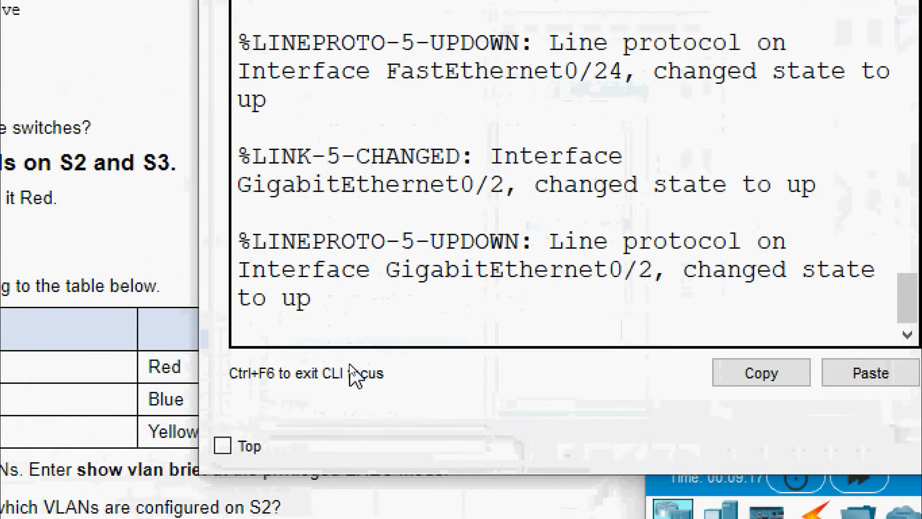
pyautogui.press('Return')
pyautogui.write('enab')
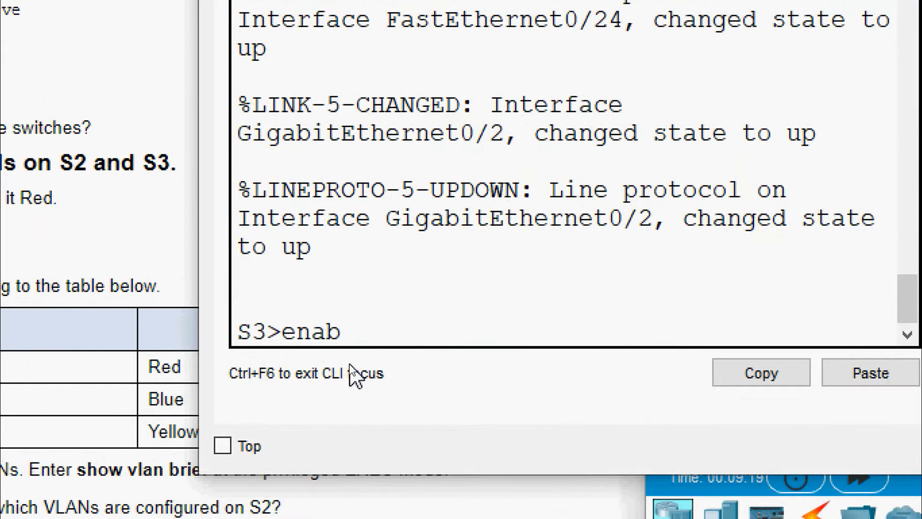
pyautogui.write('le')
pyautogui.press('Return')
# - Run show vlan brief on switch S3 to list its configured VLANs
pyautogui.write('sh')
pyautogui.press('Tab')
pyautogui.write('v')
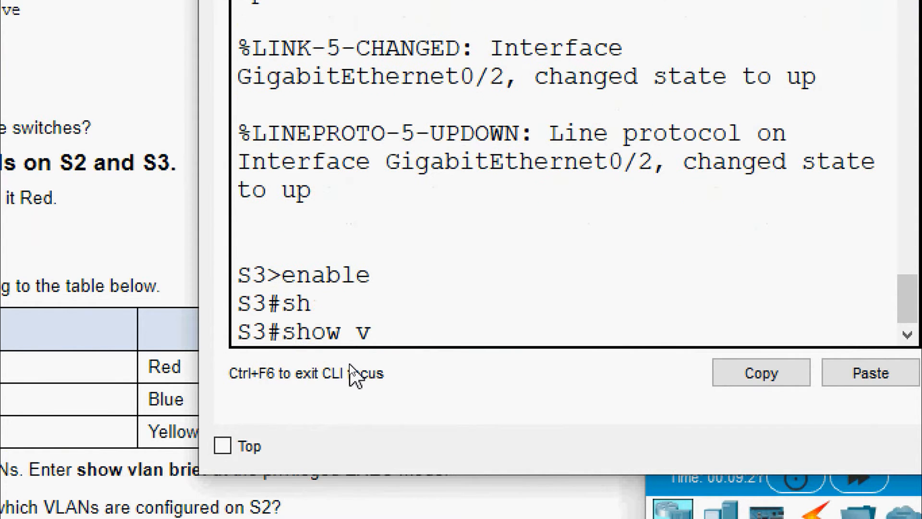
pyautogui.write('lan bried')
pyautogui.press('BackSpace')
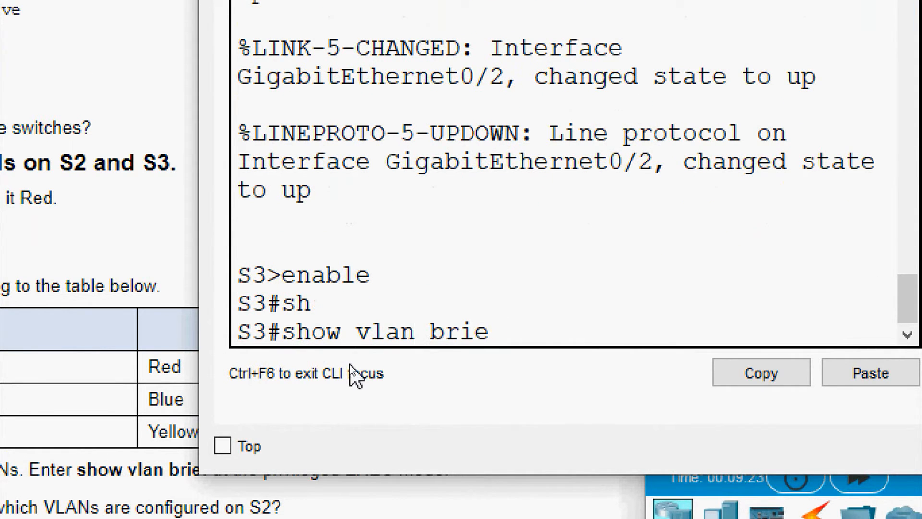
pyautogui.write('f')
pyautogui.press('Return')
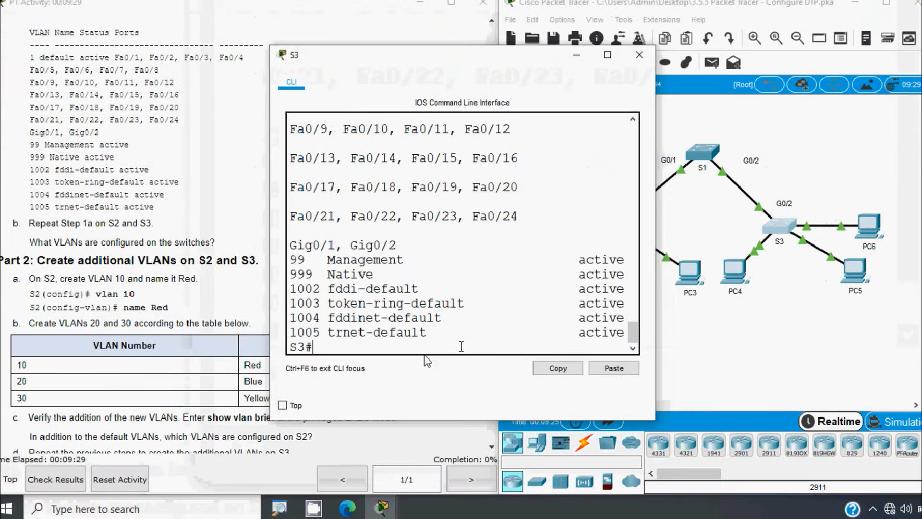
# - Widen the S3 command-line window, examine VLANs 99 and 999 and the default VLAN's ports, and close the window
pyautogui.moveTo(656, 241); pyautogui.dragTo(852, 236)
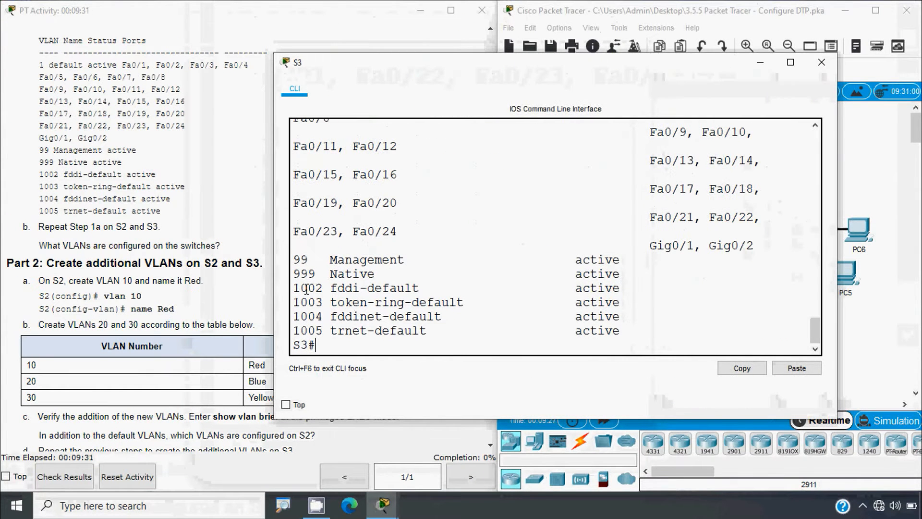
pyautogui.moveTo(274, 290); pyautogui.dragTo(210, 260)
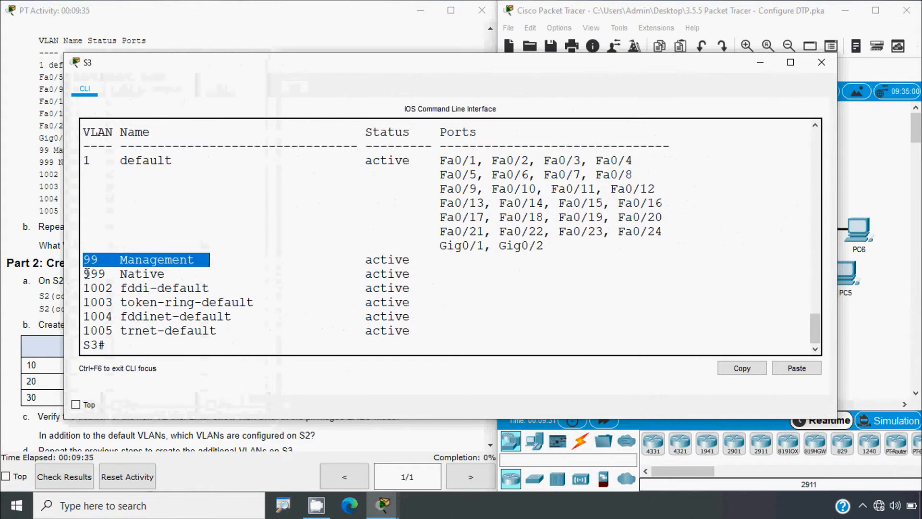
pyautogui.moveTo(87, 273); pyautogui.dragTo(170, 274)
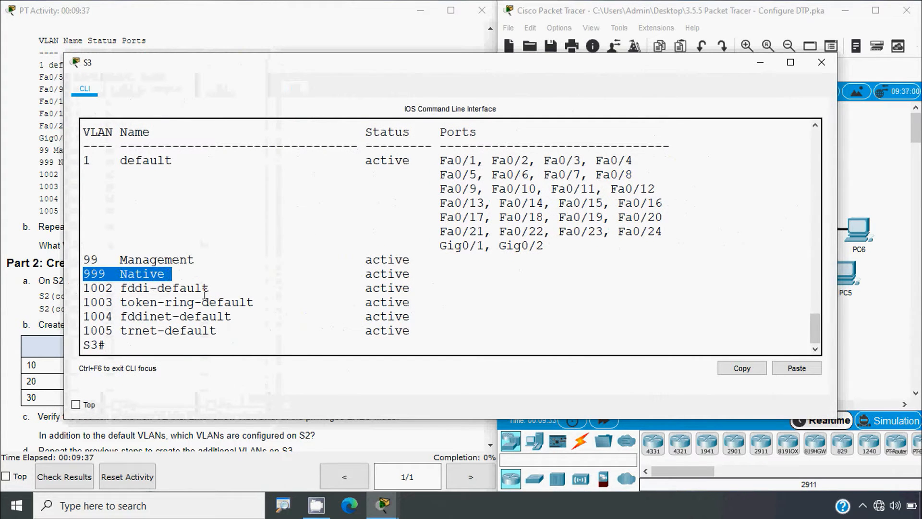
pyautogui.moveTo(546, 247); pyautogui.dragTo(75, 156)
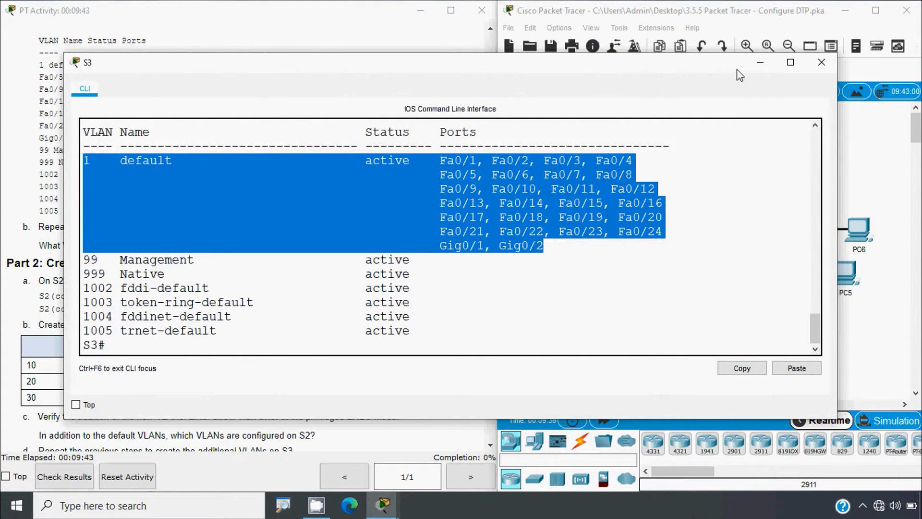
pyautogui.click(822, 63)
# - Review the Part 2 VLAN instructions and open the command line of switch S2 beside them
pyautogui.scroll(-1, 147, 304)
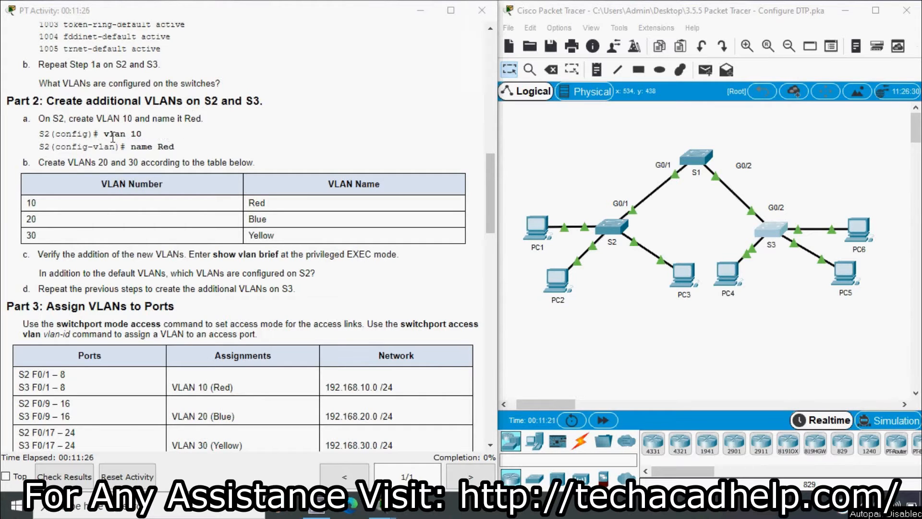
pyautogui.moveTo(106, 136); pyautogui.dragTo(174, 147)
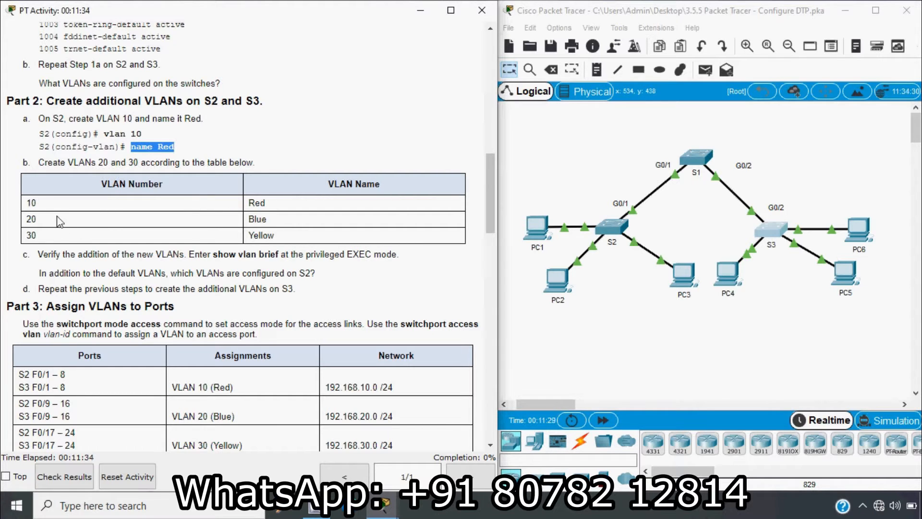
pyautogui.doubleClick(30, 219)
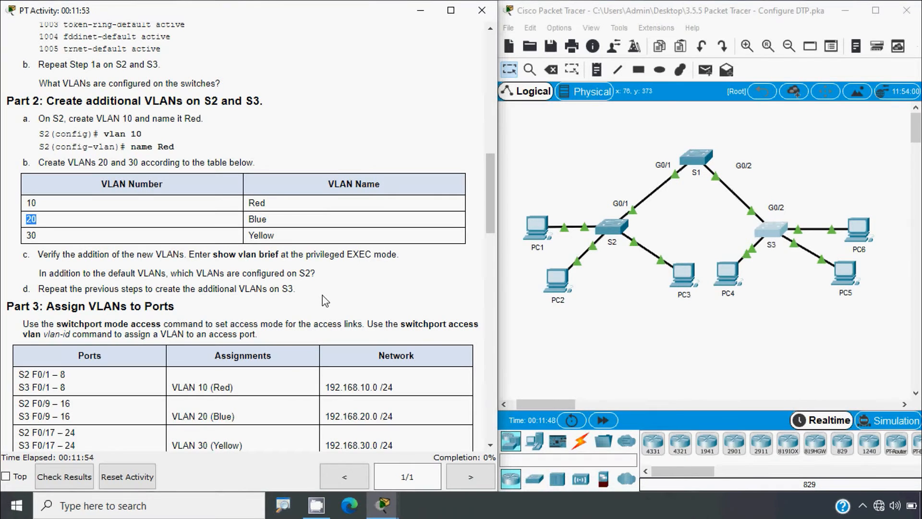
pyautogui.click(609, 235)
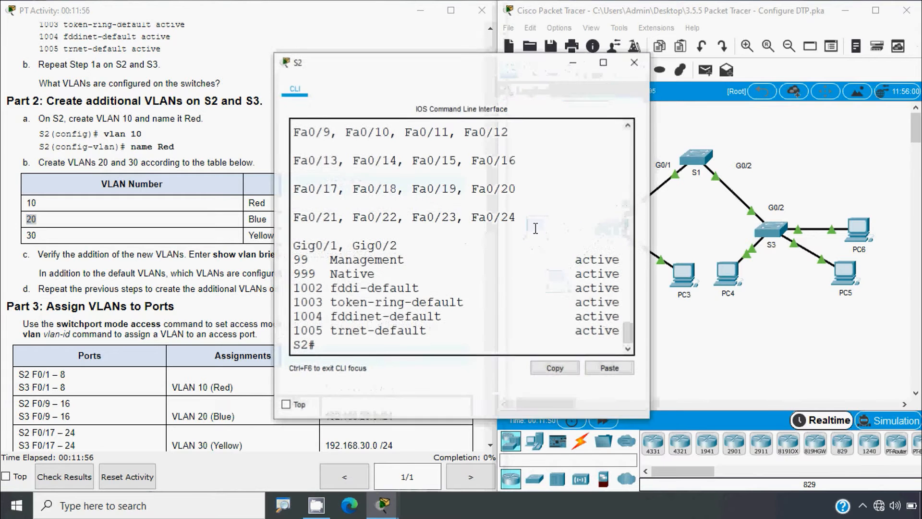
pyautogui.moveTo(350, 75); pyautogui.dragTo(466, 30)
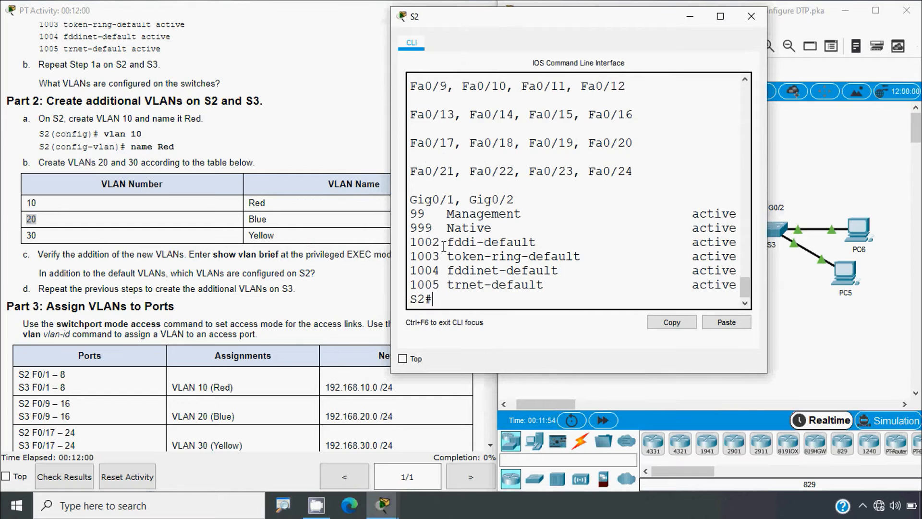
pyautogui.moveTo(446, 22); pyautogui.dragTo(356, 33)
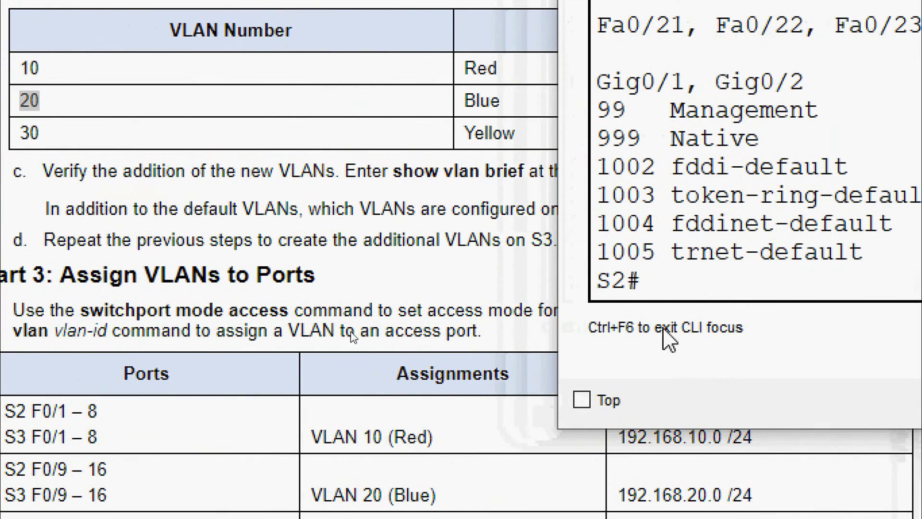
# - Enter global configuration mode on switch S2 with conf t
pyautogui.write('ocnf')
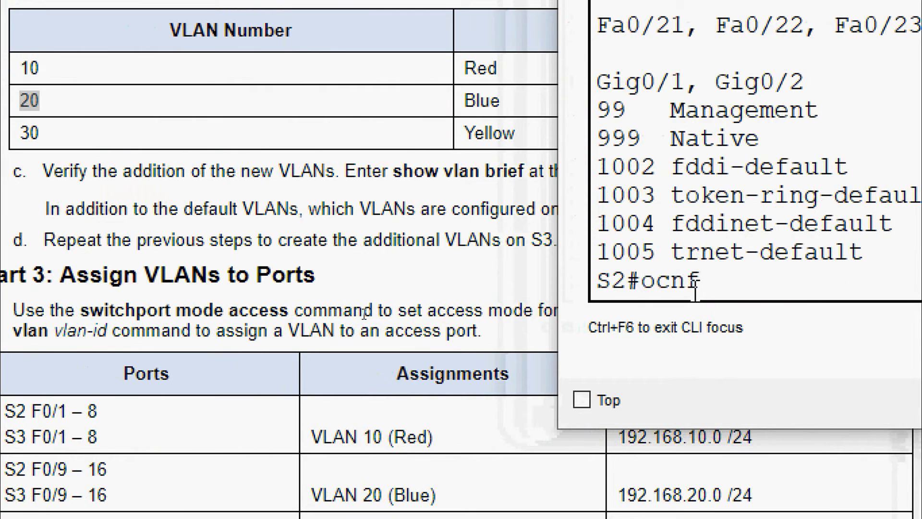
pyautogui.press('BackSpace')
pyautogui.press('BackSpace')
pyautogui.press('BackSpace')
pyautogui.press('BackSpace')
pyautogui.write('conf t')
pyautogui.press('Return')
# - Create VLAN 10 on switch S2 and name it red
pyautogui.write('vlan')
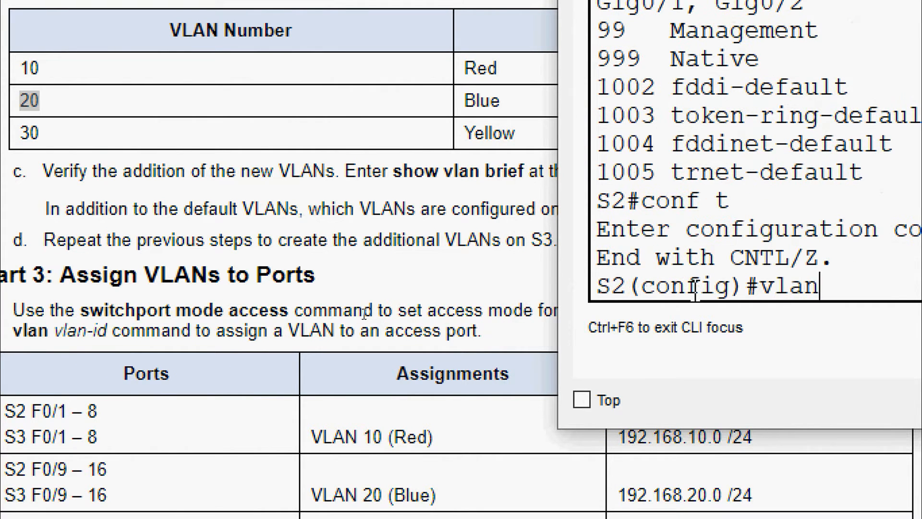
pyautogui.write(' 10')
pyautogui.press('Return')
pyautogui.write('name')
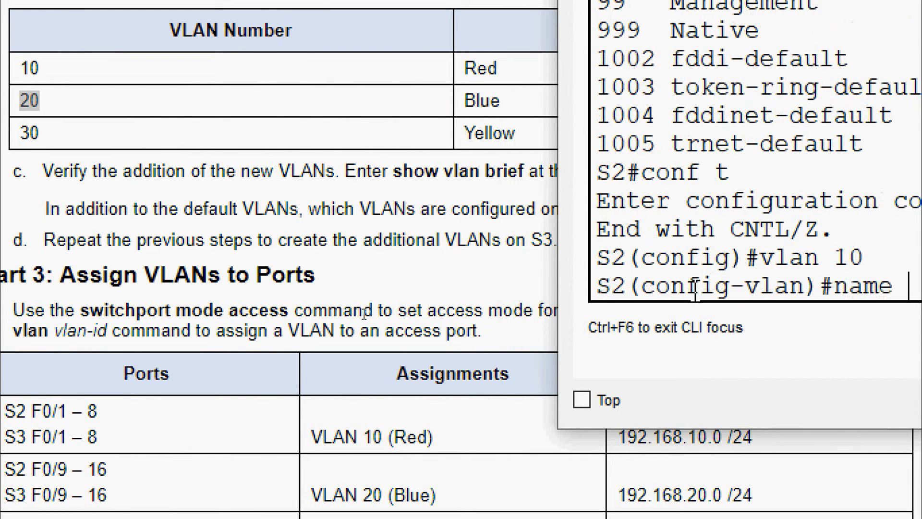
pyautogui.write(' red')
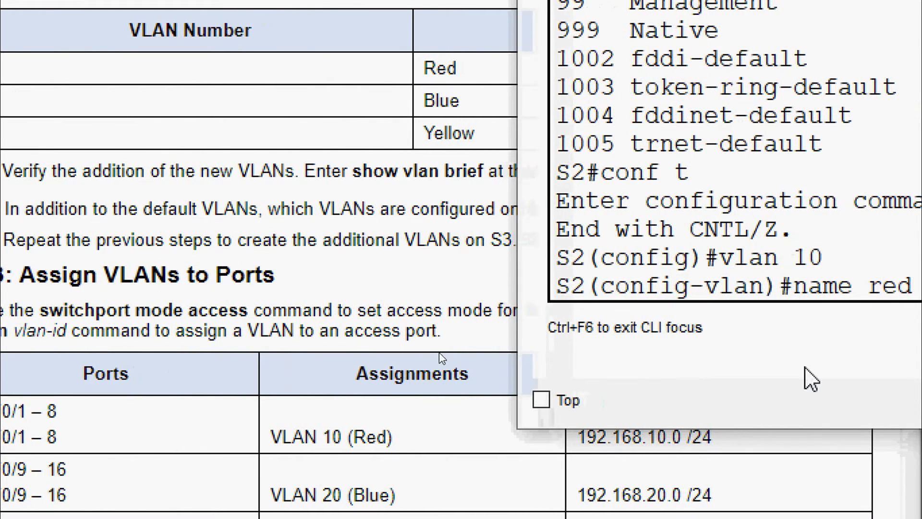
pyautogui.press('Return')
# - Create VLAN 20 on switch S2 and name it Blue
pyautogui.write('vlan ')
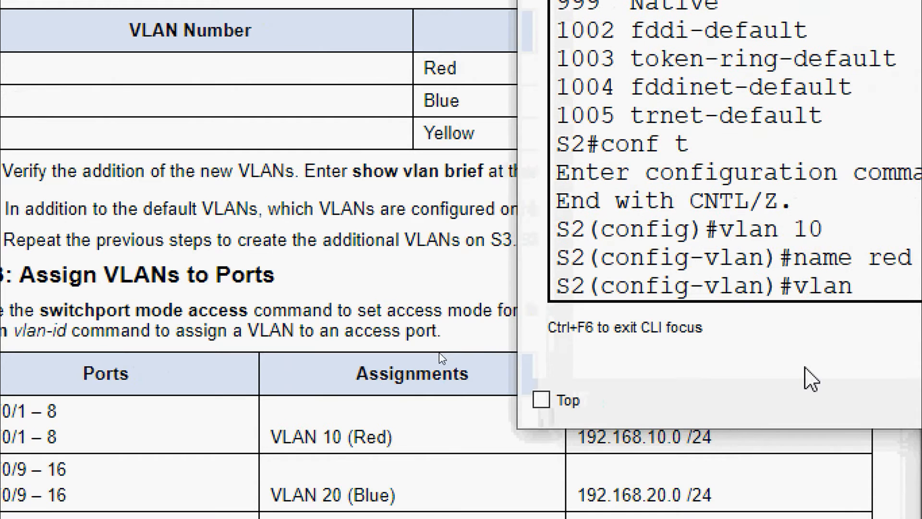
pyautogui.write('20')
pyautogui.press('Return')
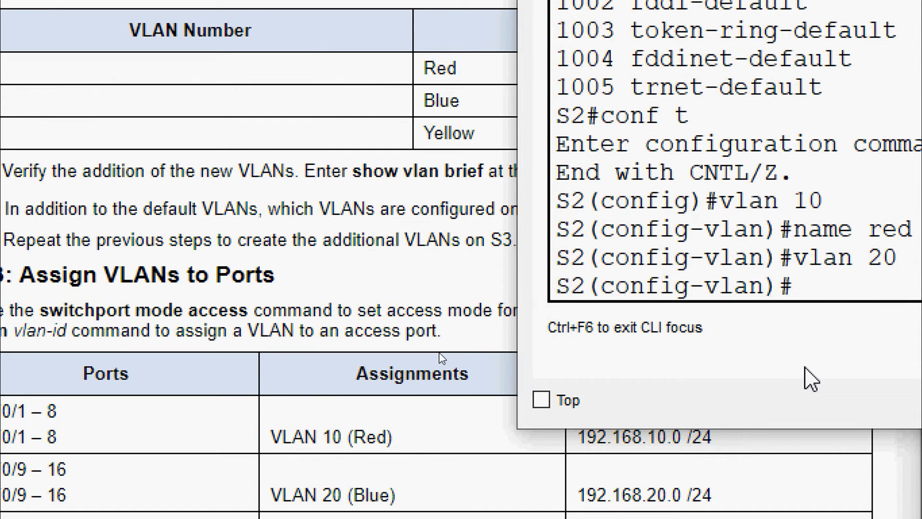
pyautogui.write('name ')
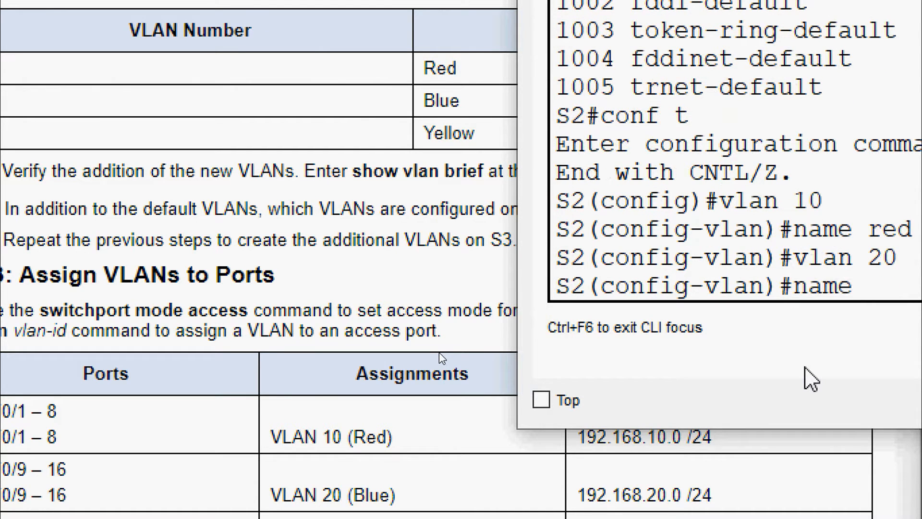
pyautogui.write('Vl')
pyautogui.press('BackSpace')
pyautogui.press('BackSpace')
pyautogui.write('Blue')
pyautogui.press('Return')
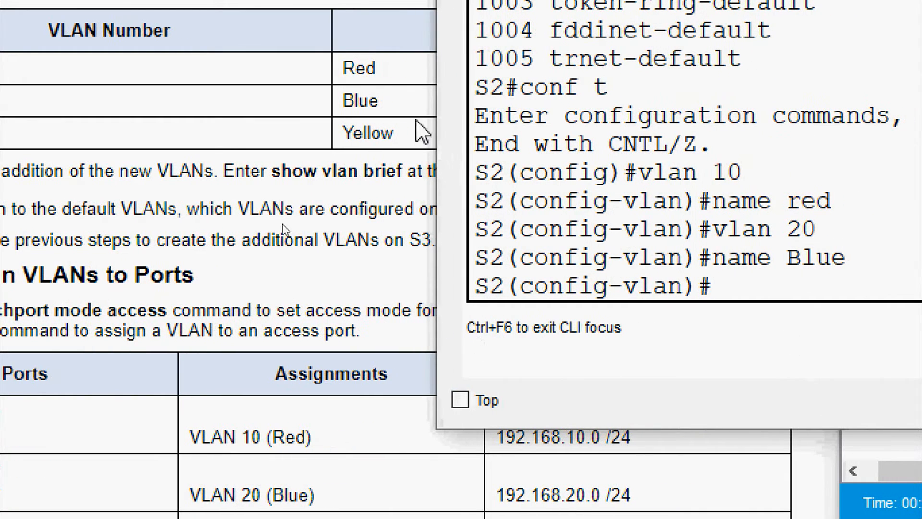
# - Check the VLAN 10 name in the instruction table and set VLAN 10's name on S2 to Red, with a capital R
pyautogui.click(381, 85)
pyautogui.moveTo(381, 86); pyautogui.dragTo(346, 77)
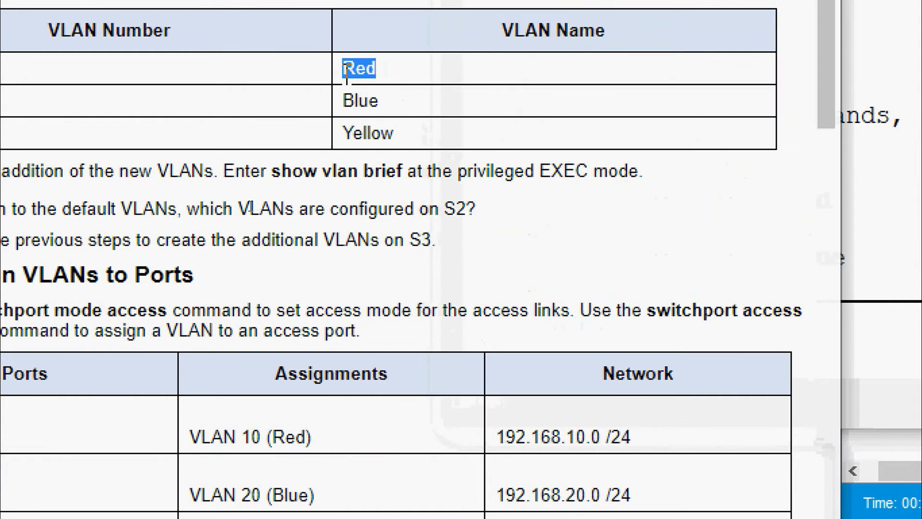
pyautogui.click(860, 235)
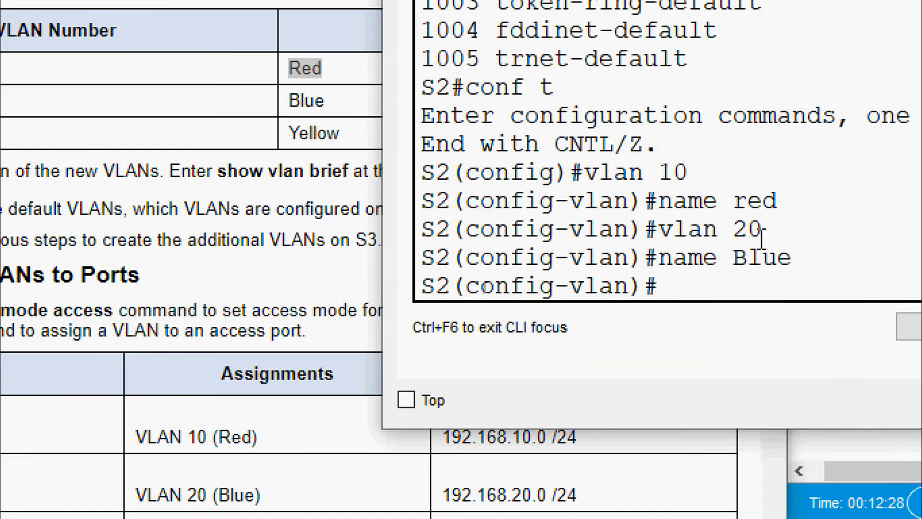
pyautogui.write('vlan')
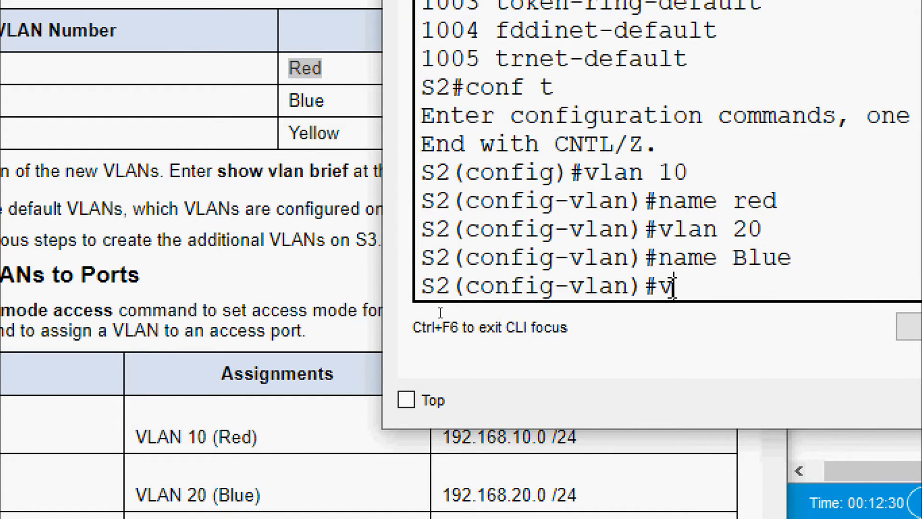
pyautogui.write(' 10')
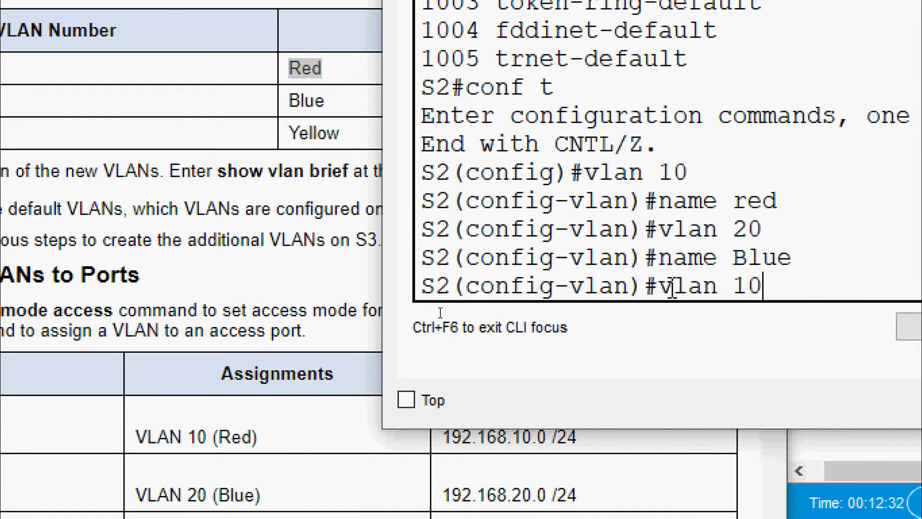
pyautogui.press('Return')
pyautogui.write('name')
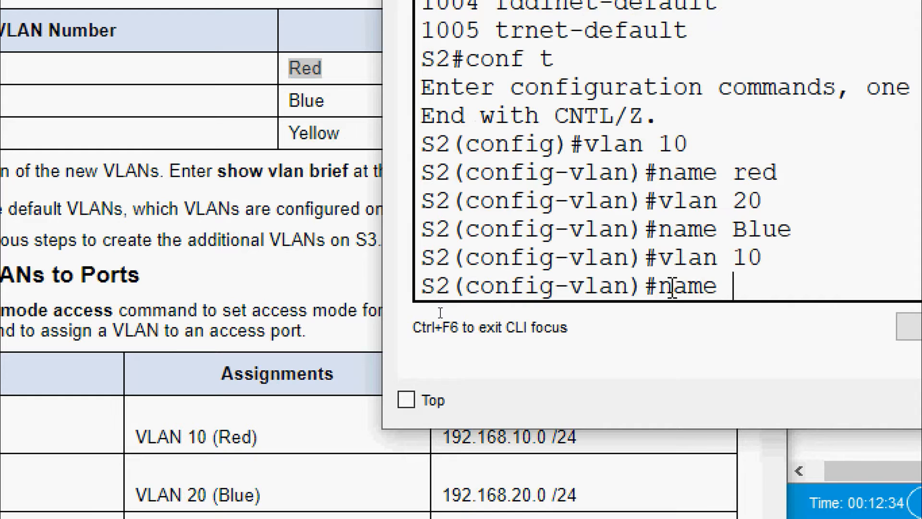
pyautogui.write(' Red')
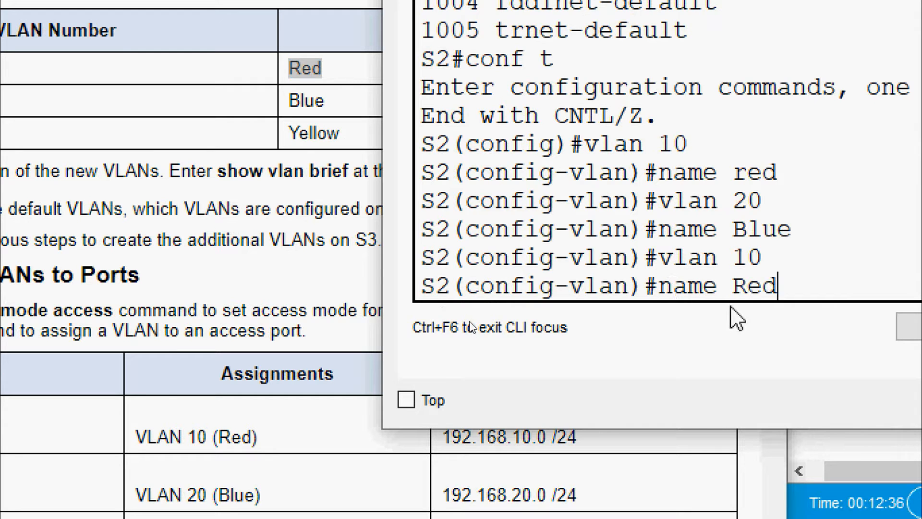
pyautogui.moveTo(746, 286); pyautogui.dragTo(766, 286)
pyautogui.click(778, 288)
pyautogui.press('Return')
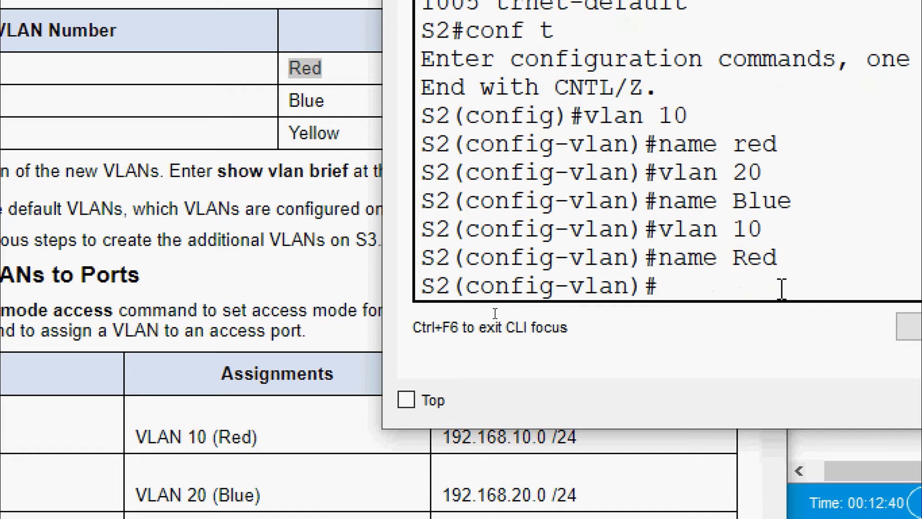
# - Create VLAN 30 on switch S2 and name it Yellow
pyautogui.write('vlan 30')
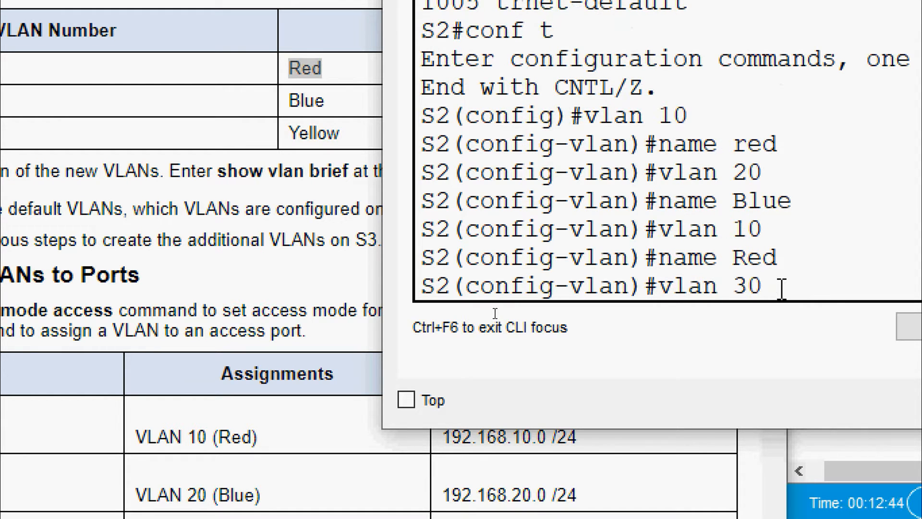
pyautogui.press('Return')
pyautogui.write('name Yell')
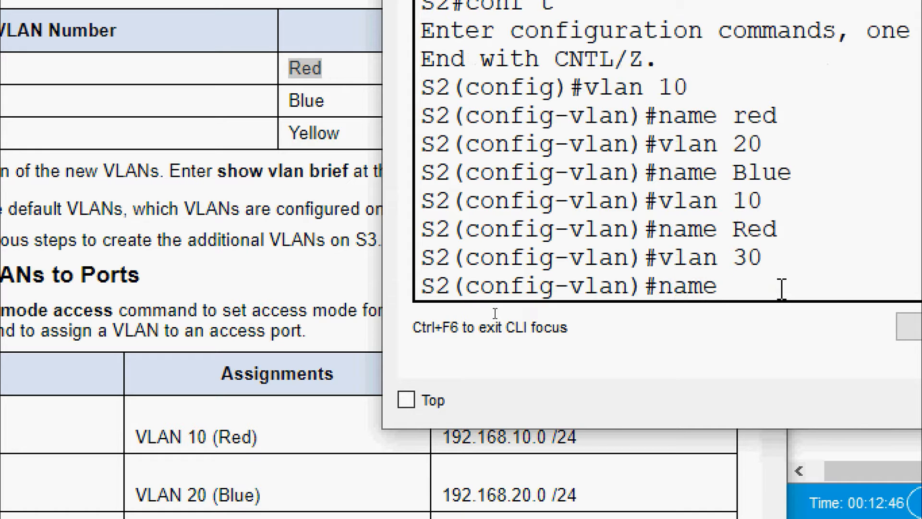
pyautogui.write('ow')
pyautogui.press('Return')
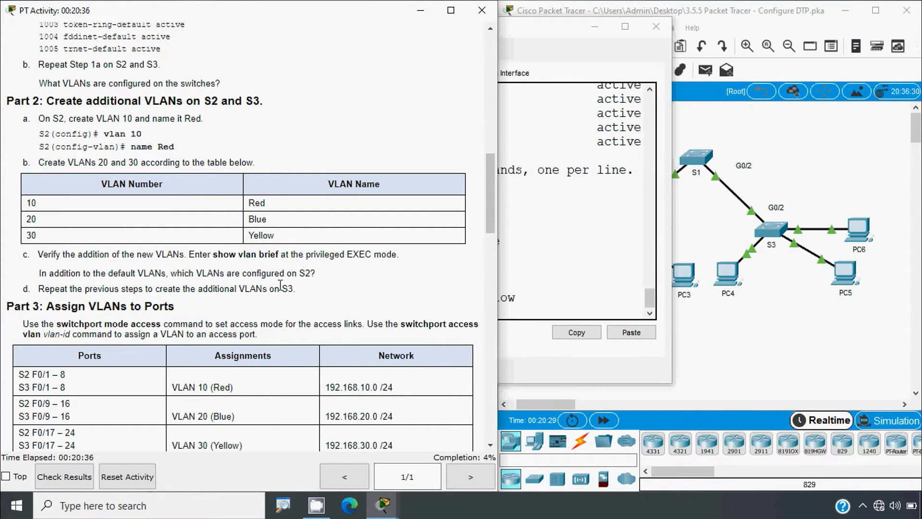
# - Return S2 to privileged EXEC mode and run show vlan brief to verify the new VLANs
pyautogui.click(526, 291)
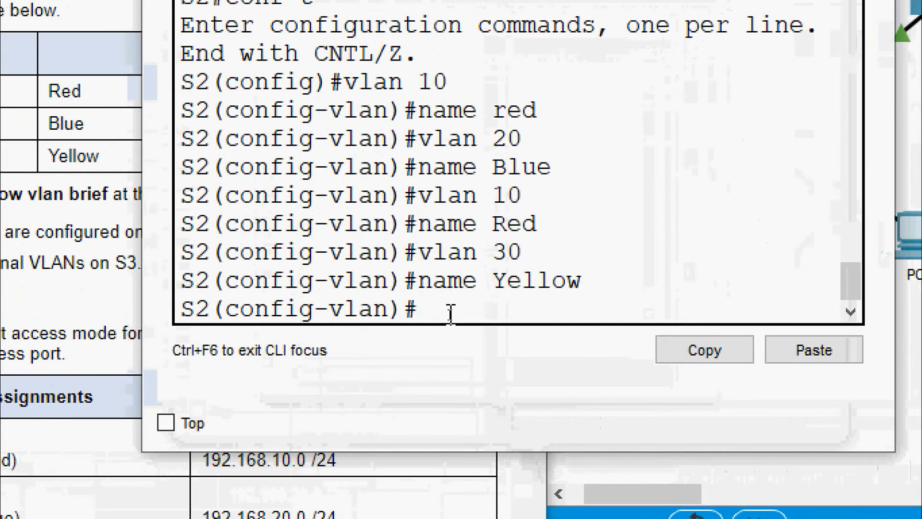
pyautogui.write('end')
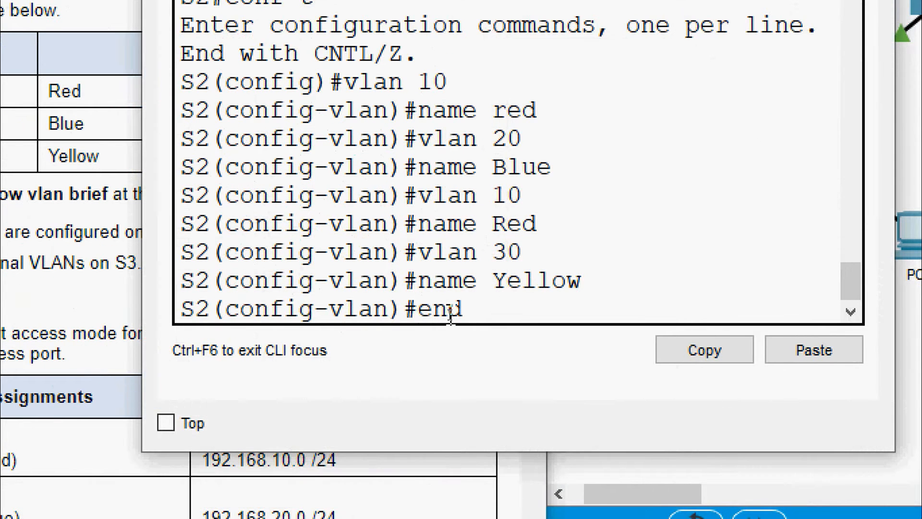
pyautogui.press('Return')
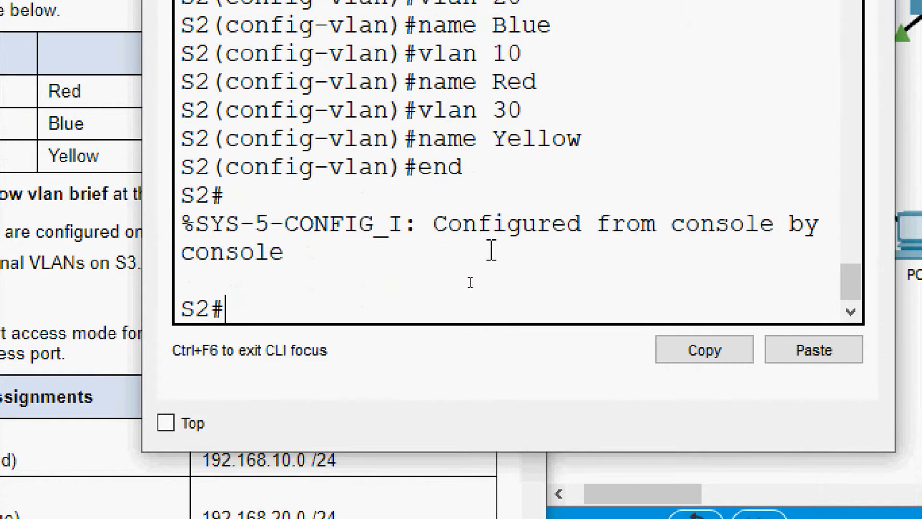
pyautogui.write('show')
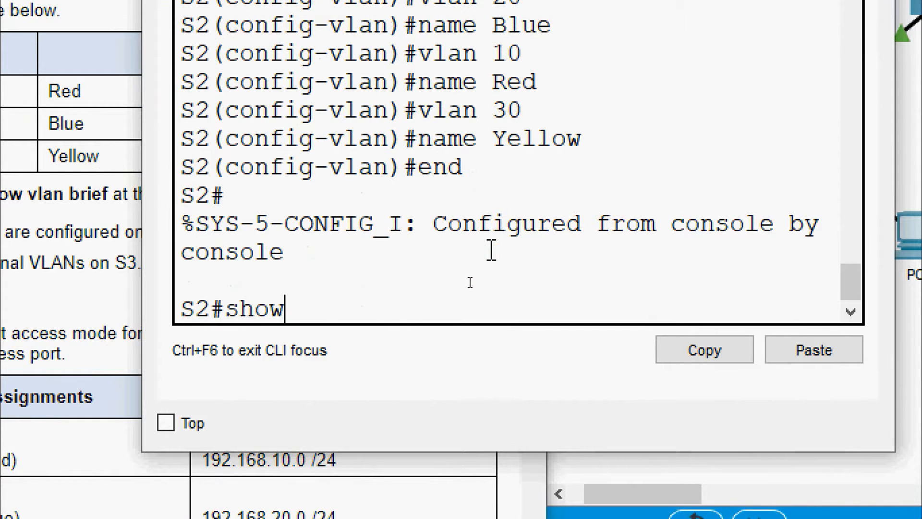
pyautogui.write(' vlan brief')
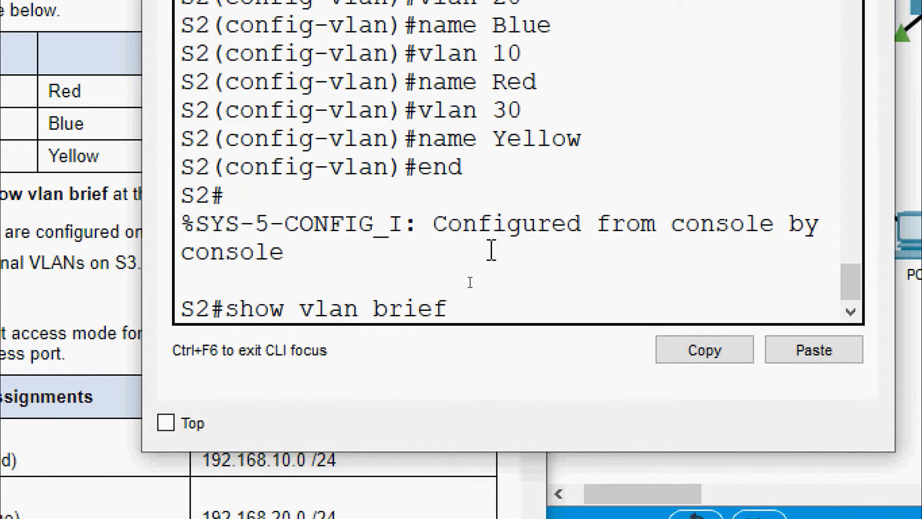
pyautogui.press('Return')
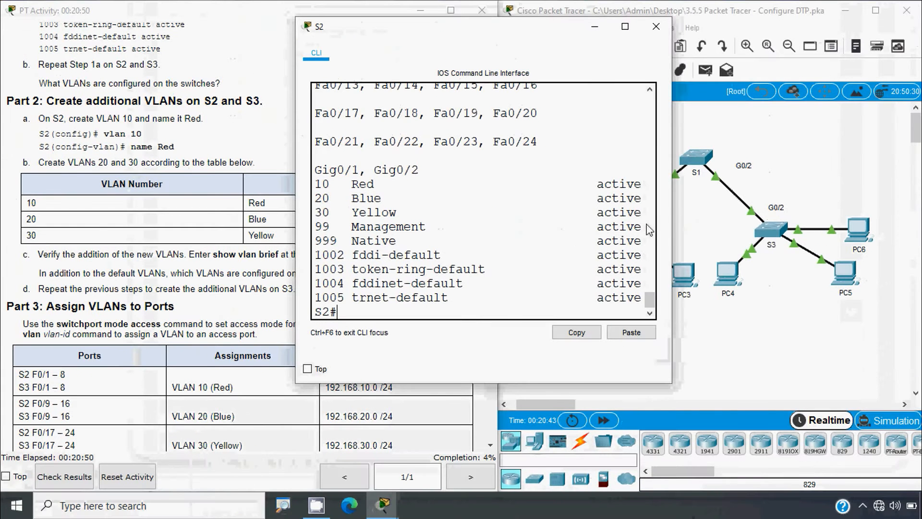
# - Widen the S2 command-line window, examine the entries for VLANs 10, 20, 30, 99 and 999, and return to the activity instructions
pyautogui.moveTo(673, 192); pyautogui.dragTo(834, 192)
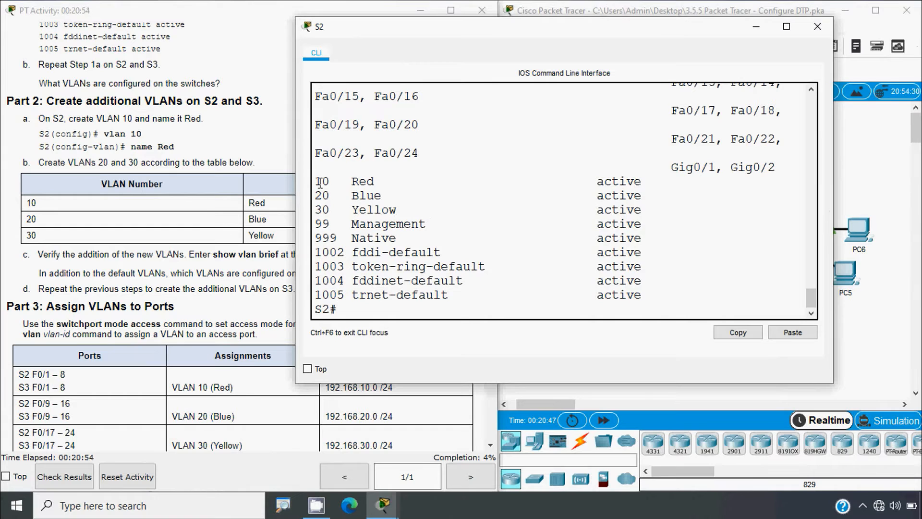
pyautogui.moveTo(322, 184); pyautogui.dragTo(378, 193)
pyautogui.moveTo(315, 207); pyautogui.dragTo(393, 212)
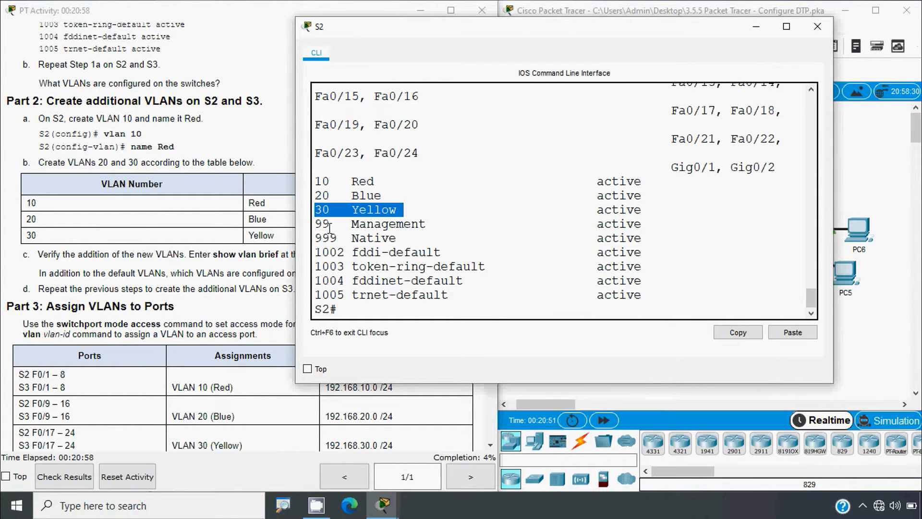
pyautogui.moveTo(317, 223); pyautogui.dragTo(382, 226)
pyautogui.moveTo(317, 238); pyautogui.dragTo(408, 232)
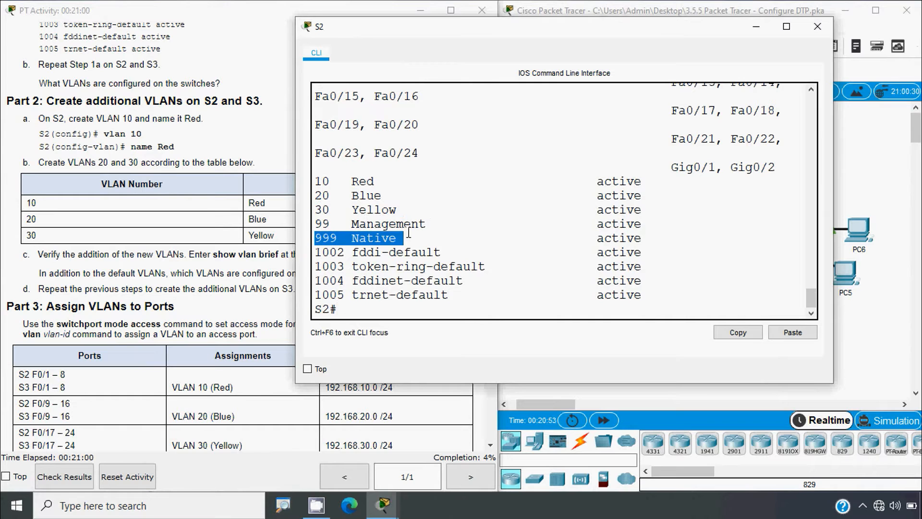
pyautogui.click(412, 233)
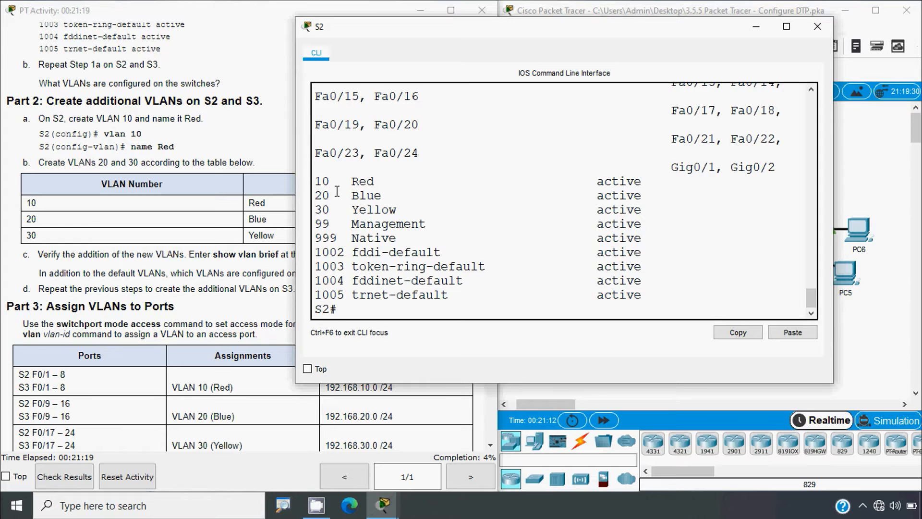
pyautogui.doubleClick(322, 181)
pyautogui.doubleClick(321, 195)
pyautogui.click(336, 210)
pyautogui.doubleClick(322, 209)
pyautogui.doubleClick(322, 224)
pyautogui.doubleClick(322, 238)
pyautogui.click(188, 278)
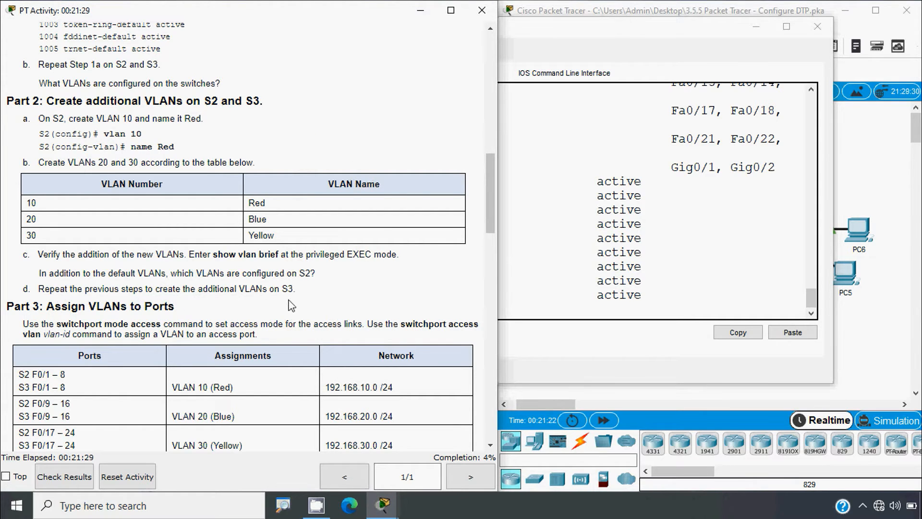
# - Close the S2 command-line window and start a console session on switch S3
pyautogui.click(512, 251)
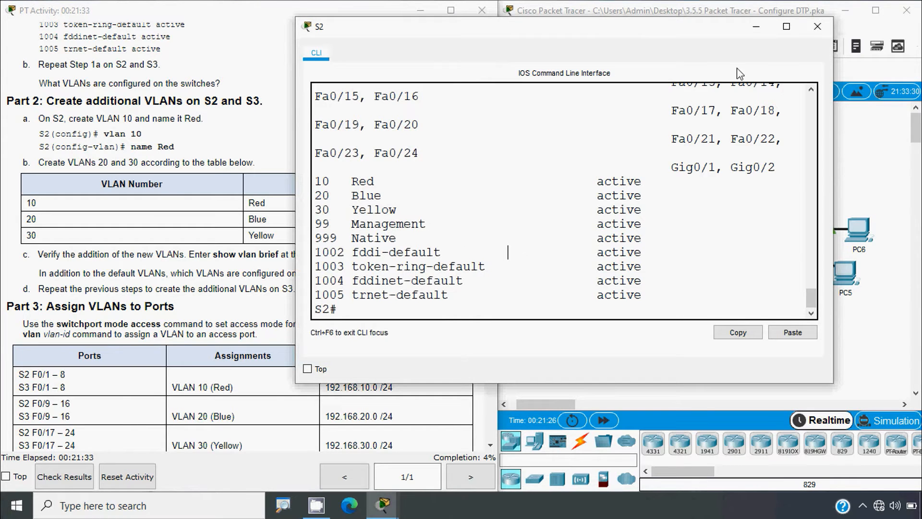
pyautogui.click(818, 26)
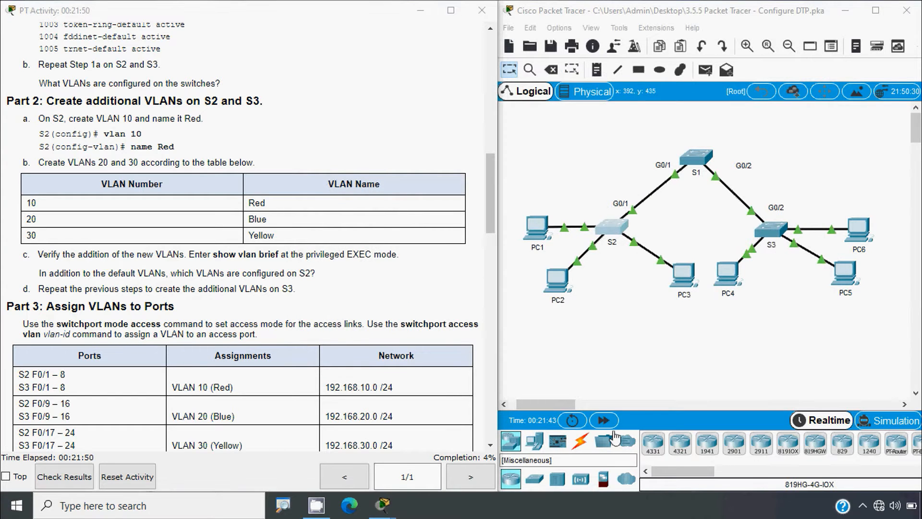
pyautogui.click(774, 232)
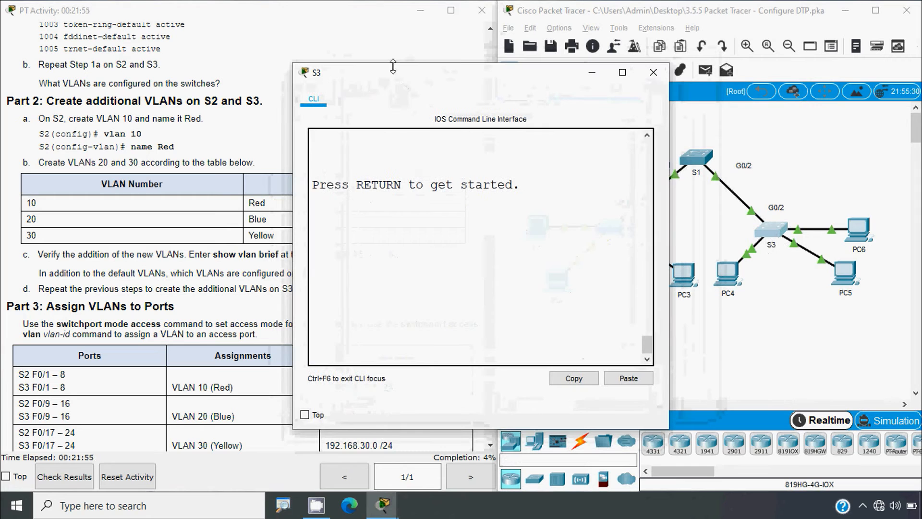
pyautogui.moveTo(393, 66); pyautogui.dragTo(397, 16)
pyautogui.press('Return')
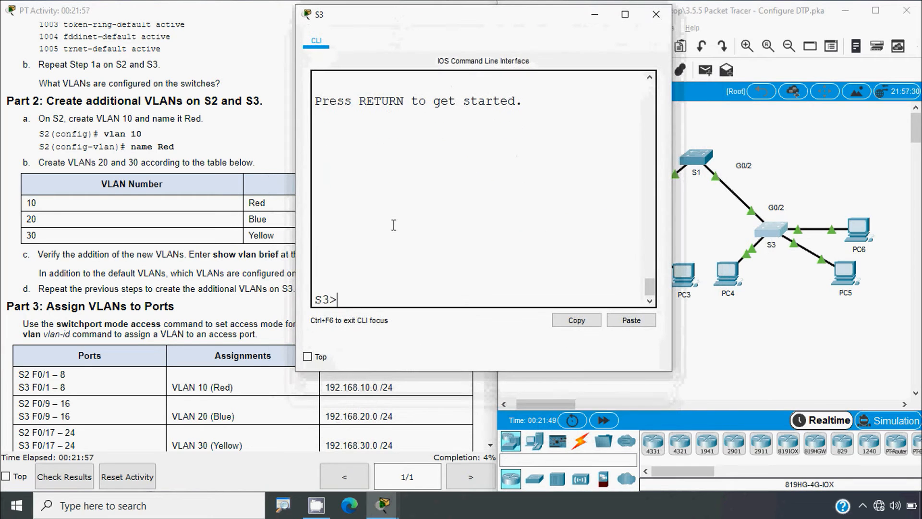
# - Enter privileged EXEC mode on S3 and go into global configuration mode
pyautogui.write('ena')
pyautogui.press('Tab')
pyautogui.press('Return')
pyautogui.write('c')
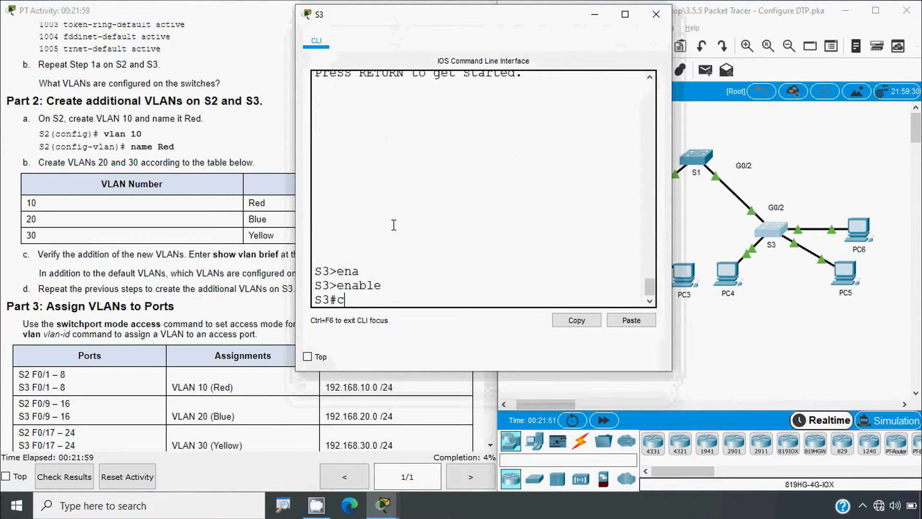
pyautogui.write('onf')
pyautogui.press('Tab')
pyautogui.write('t')
pyautogui.press('Tab')
pyautogui.press('Return')
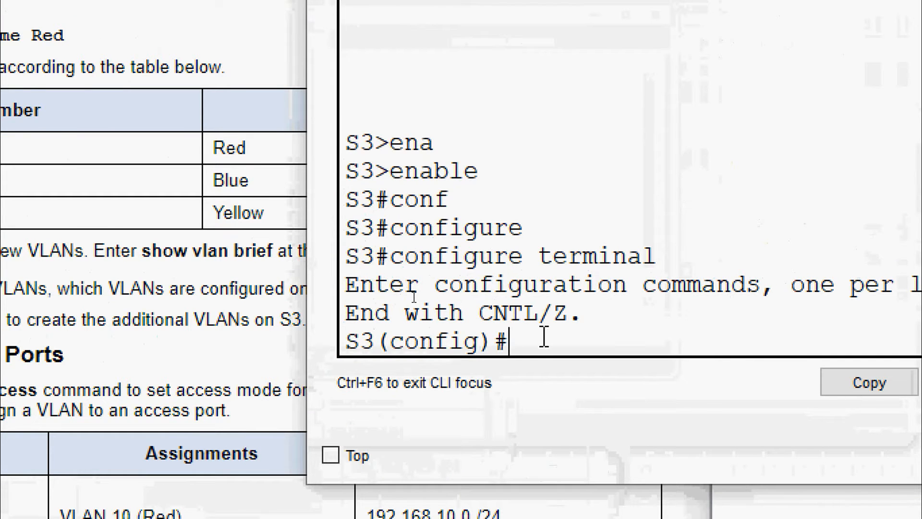
# - Create VLAN 10 on switch S3 and name it Red
pyautogui.write('vlan 10')
pyautogui.press('Return')
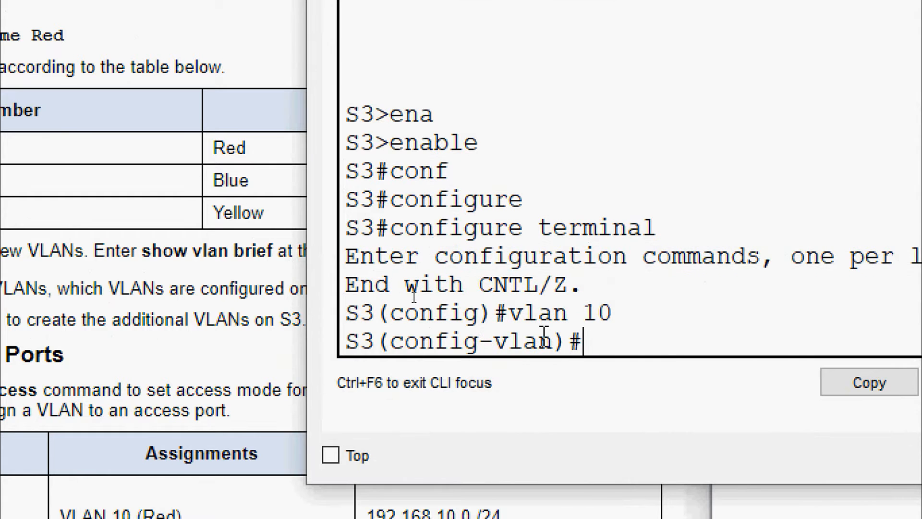
pyautogui.write('name Red')
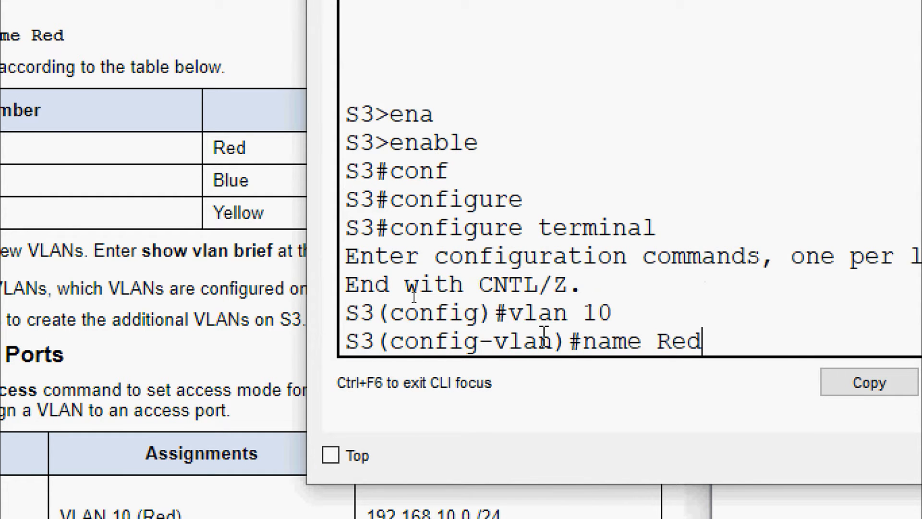
pyautogui.press('Return')
# - Create VLAN 20 on switch S3 and name it Blue
pyautogui.write('vlan)#vlan 29')
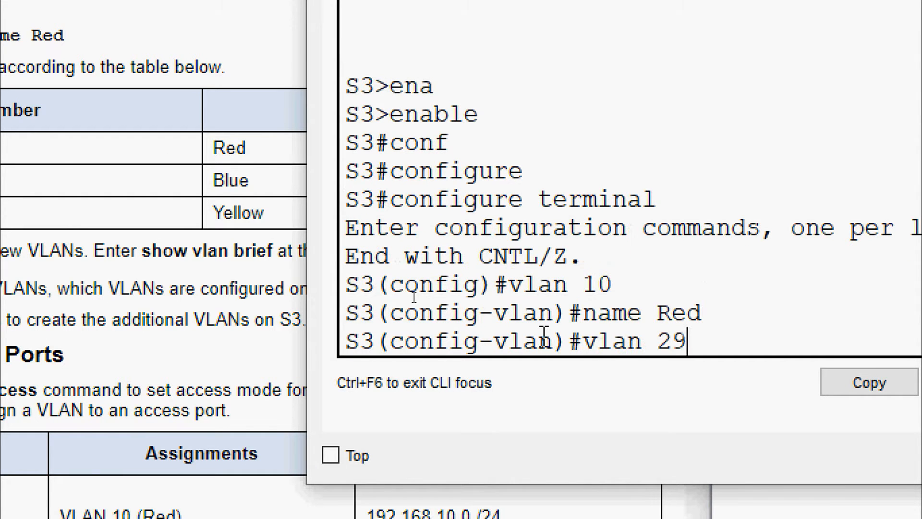
pyautogui.press('BackSpace')
pyautogui.write('0')
pyautogui.press('Return')
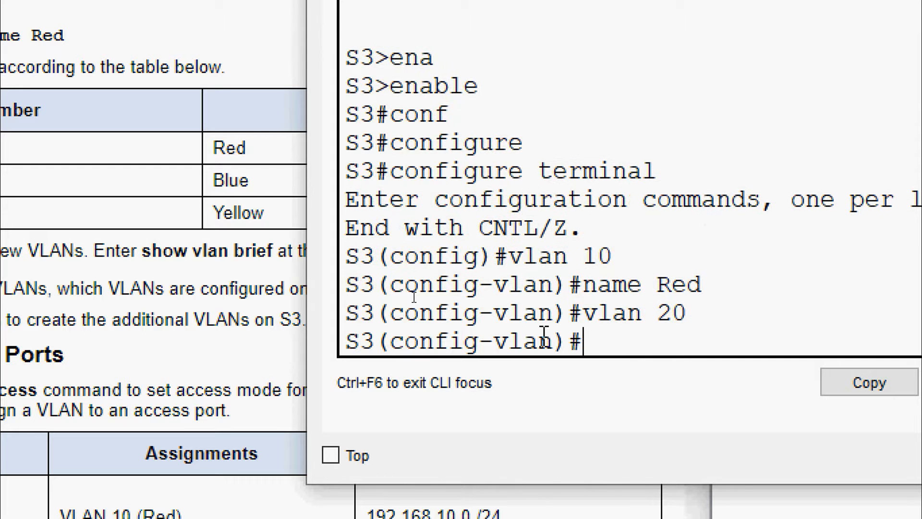
pyautogui.write('name Blue')
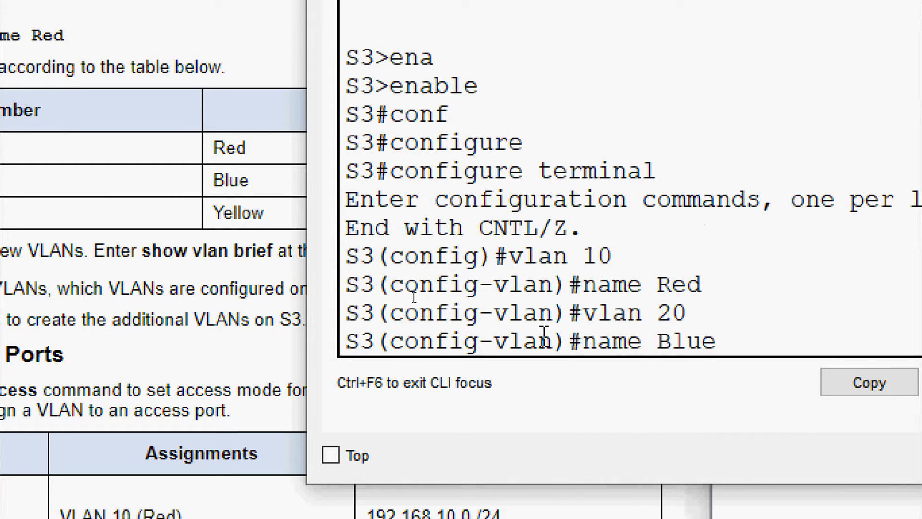
pyautogui.press('Return')
# - Create VLAN 30 on switch S3 and name it Yellow
pyautogui.write('vlan)#vlan')
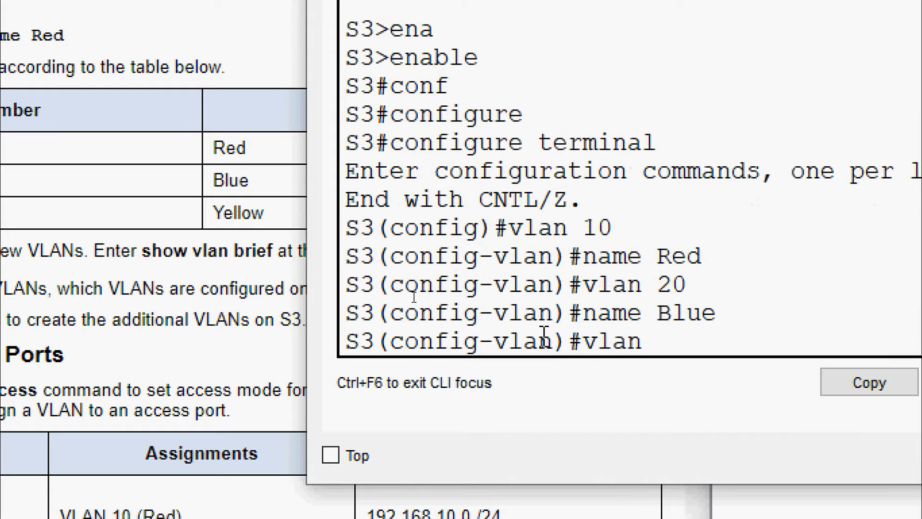
pyautogui.write(' 30')
pyautogui.press('Return')
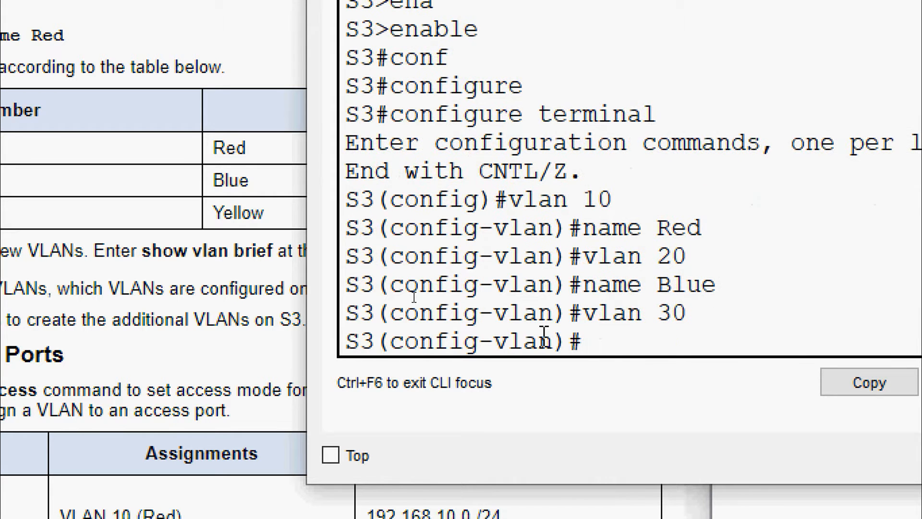
pyautogui.write('name')
pyautogui.press('BackSpace')
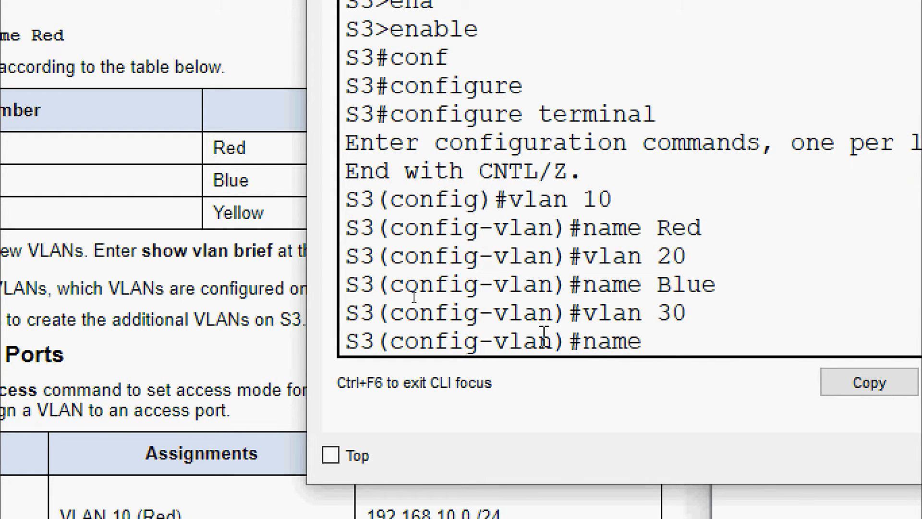
pyautogui.write('Yelloqw')
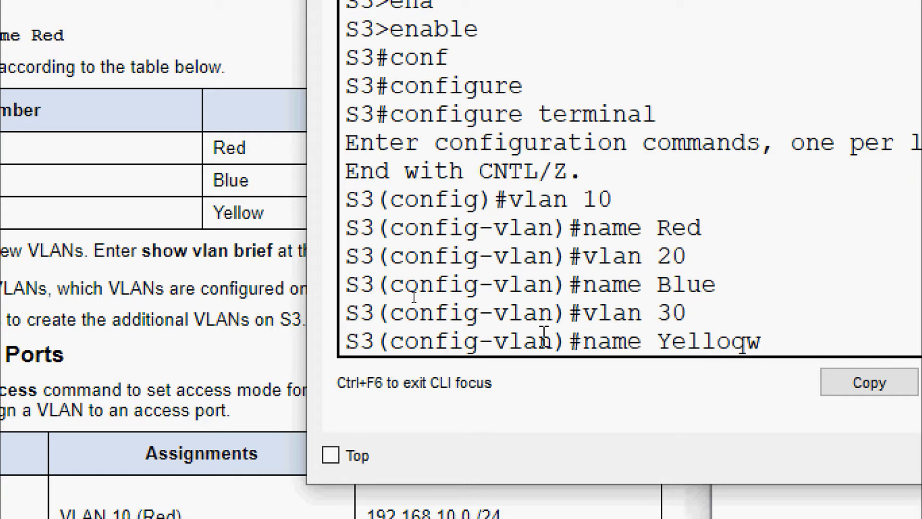
pyautogui.press('BackSpace')
pyautogui.press('BackSpace')
pyautogui.write('w')
pyautogui.press('Return')
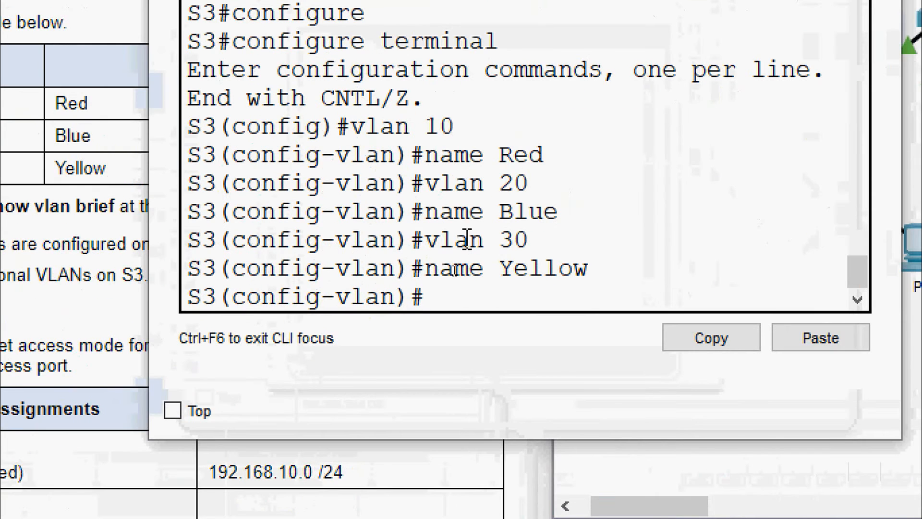
# - Return S3 to privileged EXEC mode and run show vlan brief to verify the new VLANs
pyautogui.write('end')
pyautogui.press('Return')
pyautogui.press('Return')
pyautogui.write('sh')
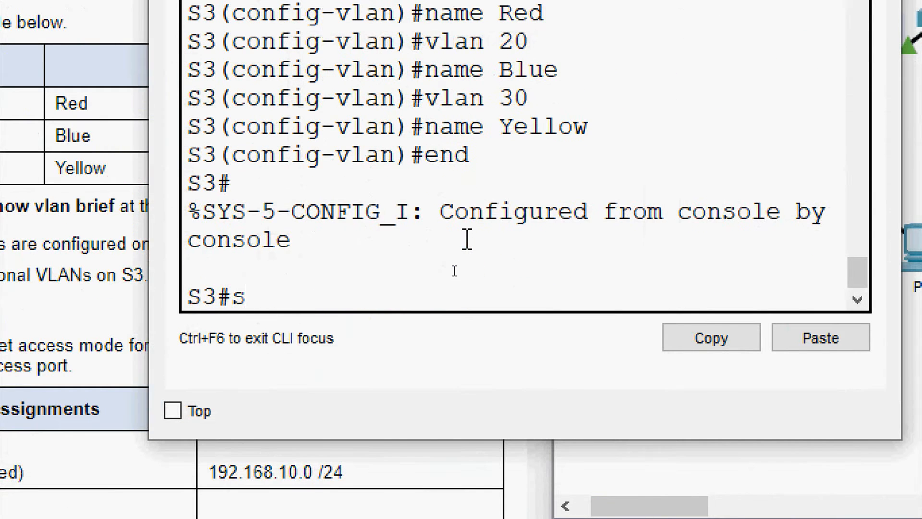
pyautogui.press('Tab')
pyautogui.write('vlan brief')
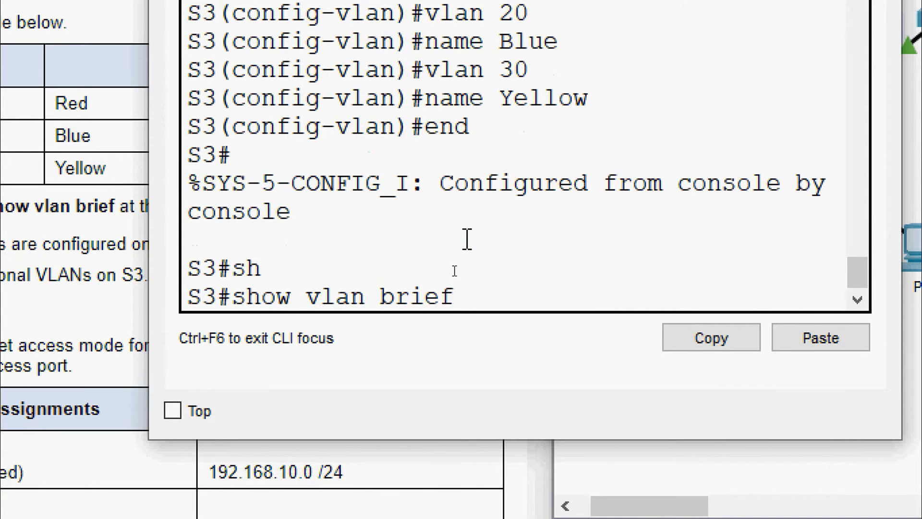
pyautogui.press('Return')
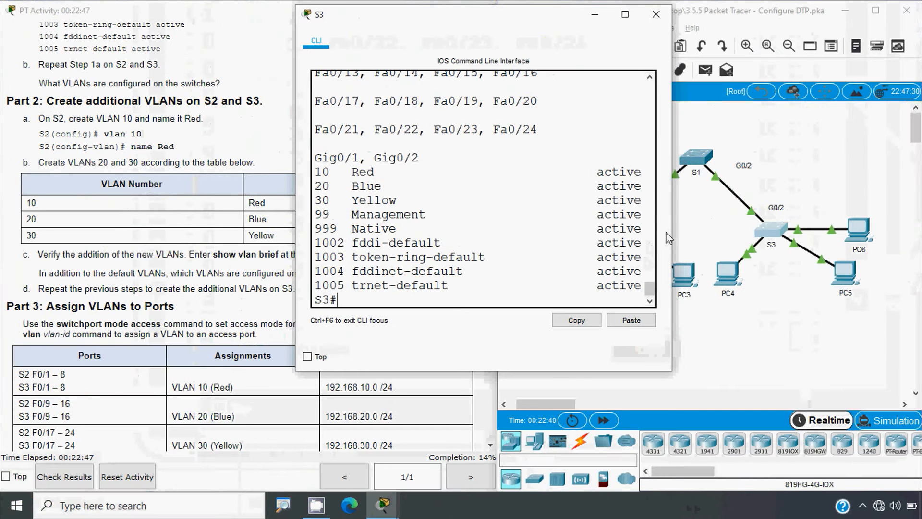
# - Widen the S3 command-line window, examine the entries for VLANs 10, 20 and 30, and close the window
pyautogui.moveTo(672, 219); pyautogui.dragTo(840, 225)
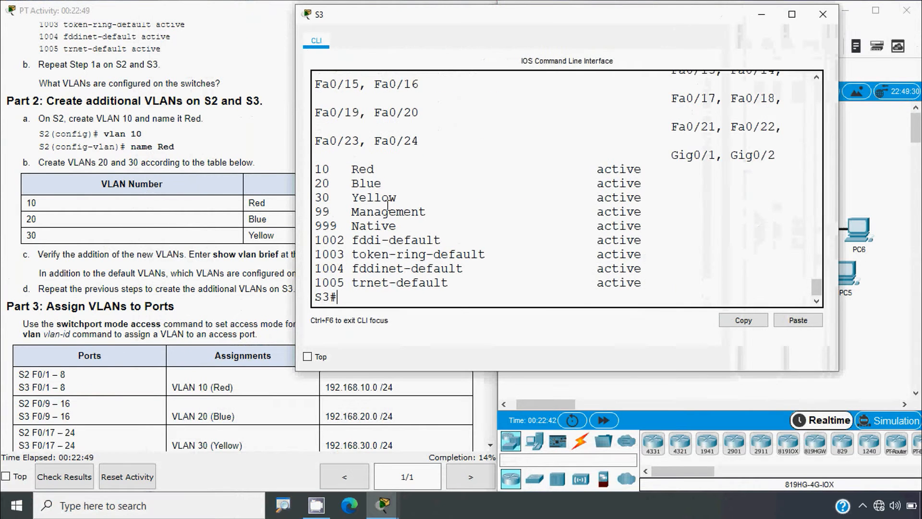
pyautogui.moveTo(333, 173); pyautogui.dragTo(313, 199)
pyautogui.click(823, 14)
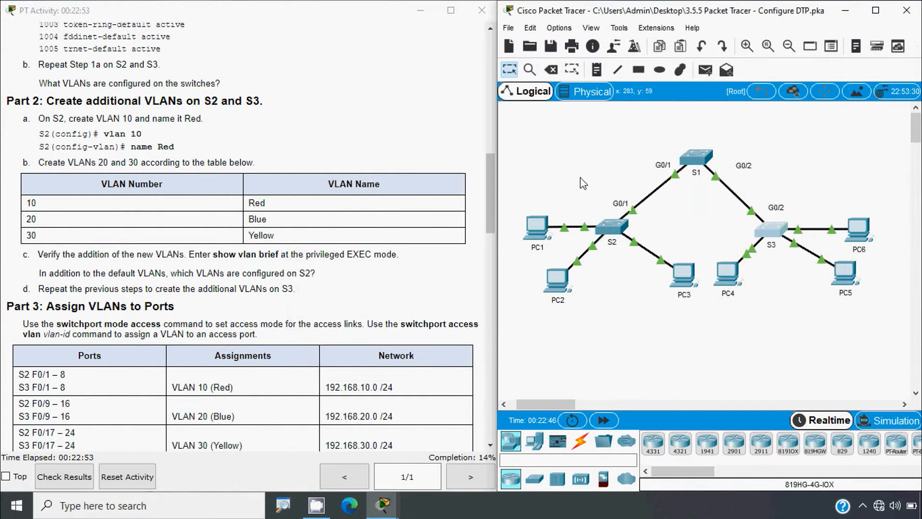
# - Bring up the Part 3 port assignment instructions, reopen the S2 command line and enter global configuration mode
pyautogui.click(450, 234)
pyautogui.scroll(-3, 208, 325)
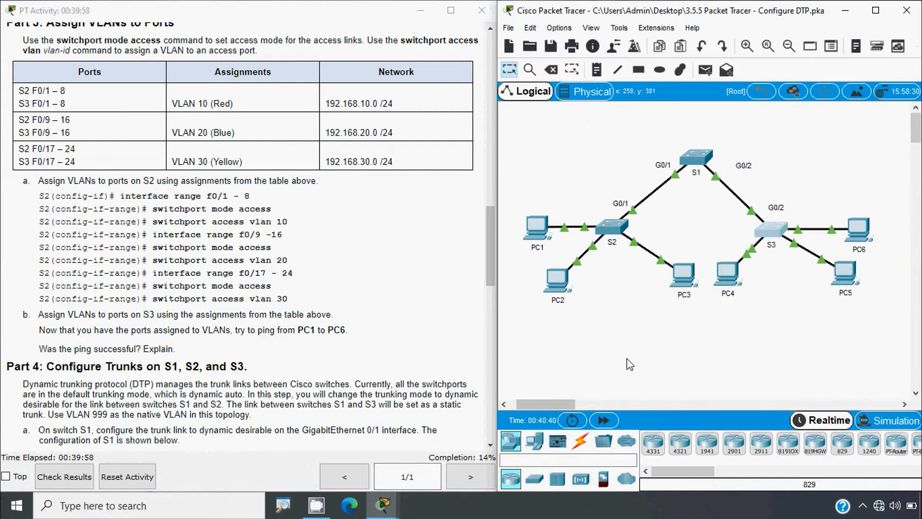
pyautogui.click(610, 231)
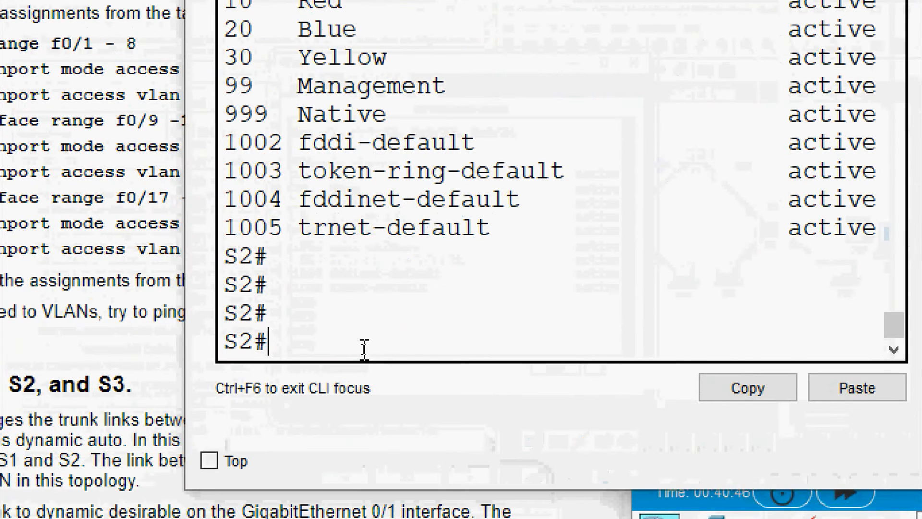
pyautogui.write('conf')
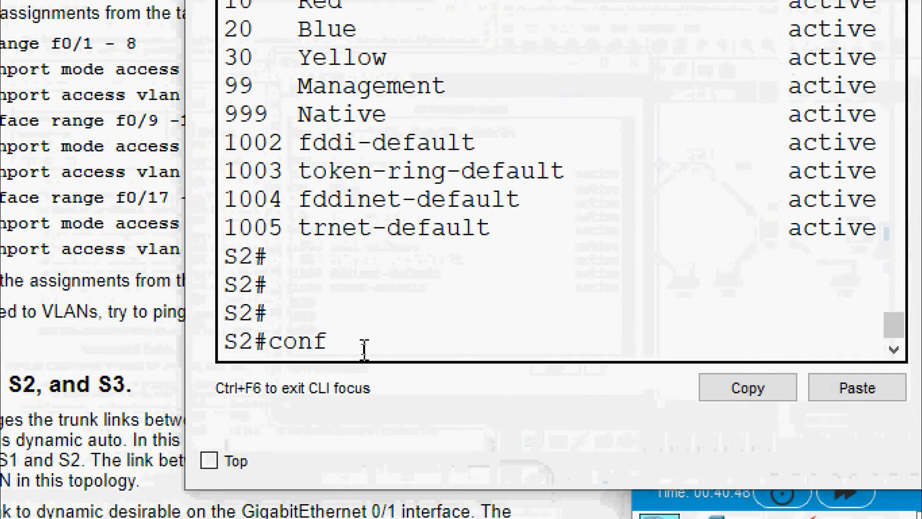
pyautogui.write(' t')
pyautogui.press('Return')
# - Select interface range f 0/1-8 on S2 and set those ports to switchport mode access
pyautogui.write('int')
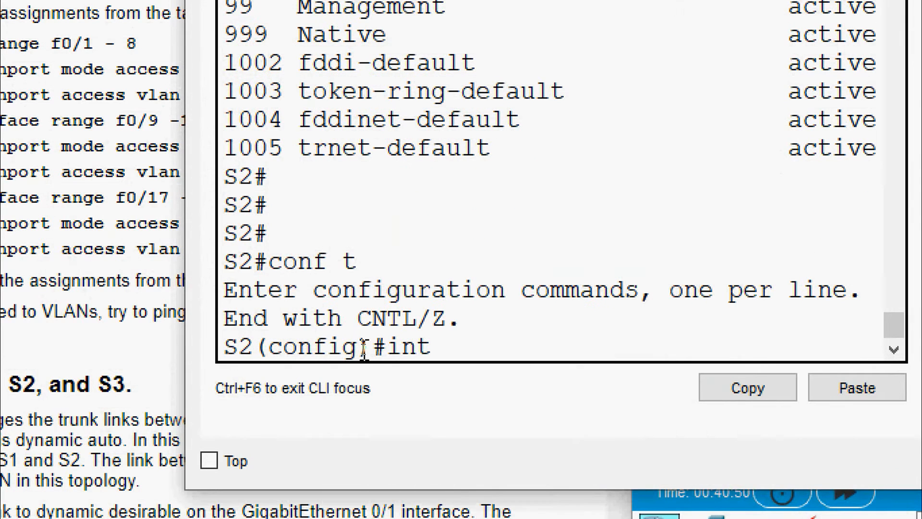
pyautogui.write('erface ra')
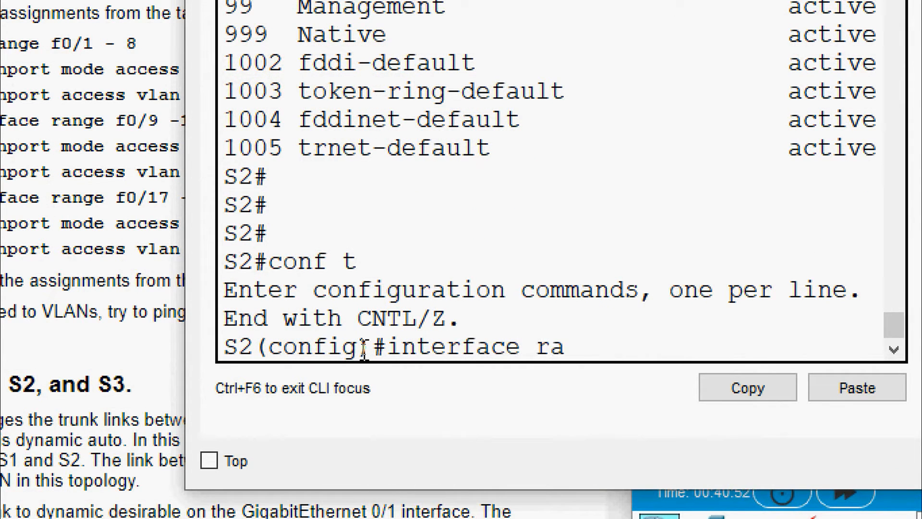
pyautogui.write('nge f')
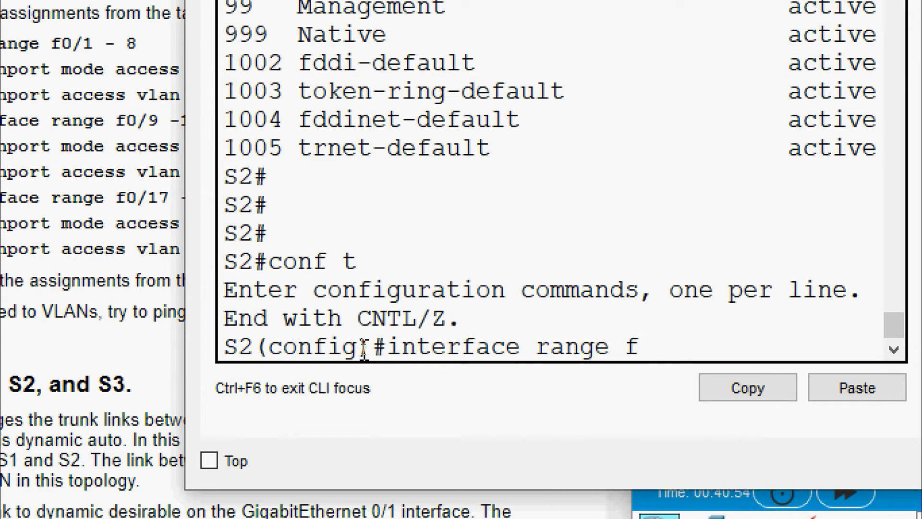
pyautogui.write(' 0/1-8')
pyautogui.press('Return')
pyautogui.write('sw')
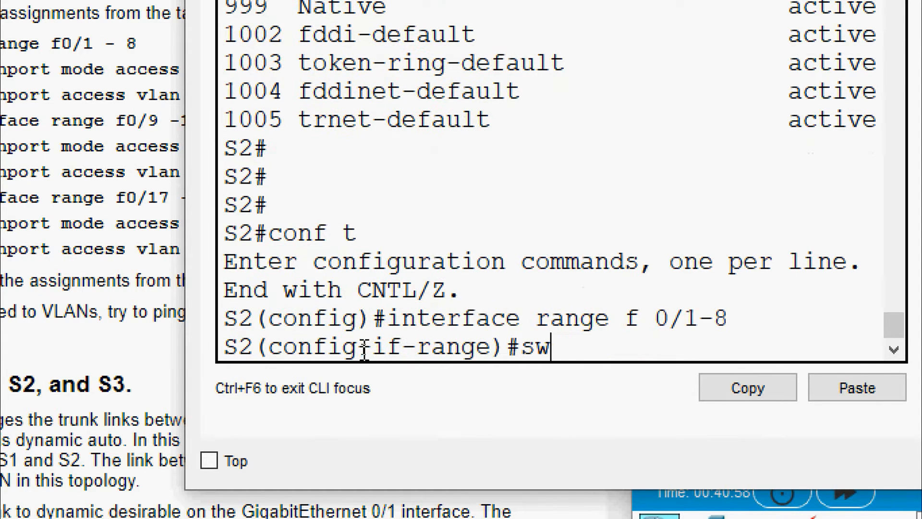
pyautogui.write('itchport mode a')
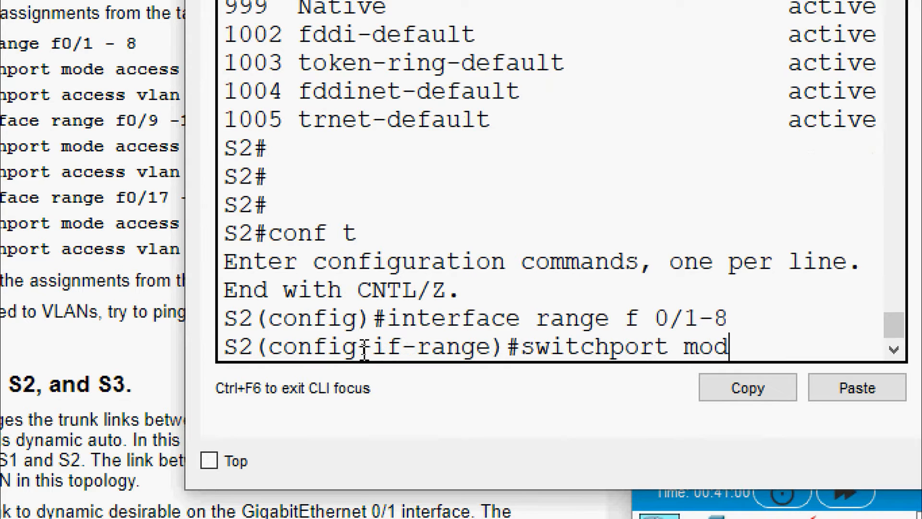
pyautogui.write('ccess')
pyautogui.press('Return')
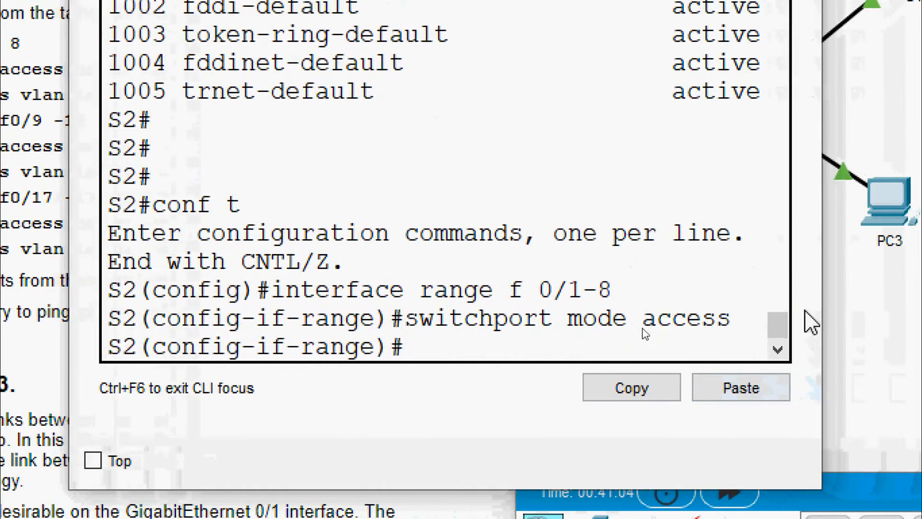
# - Widen the S2 command-line window and assign ports F0/1-8 to access VLAN 10
pyautogui.moveTo(820, 302); pyautogui.dragTo(888, 319)
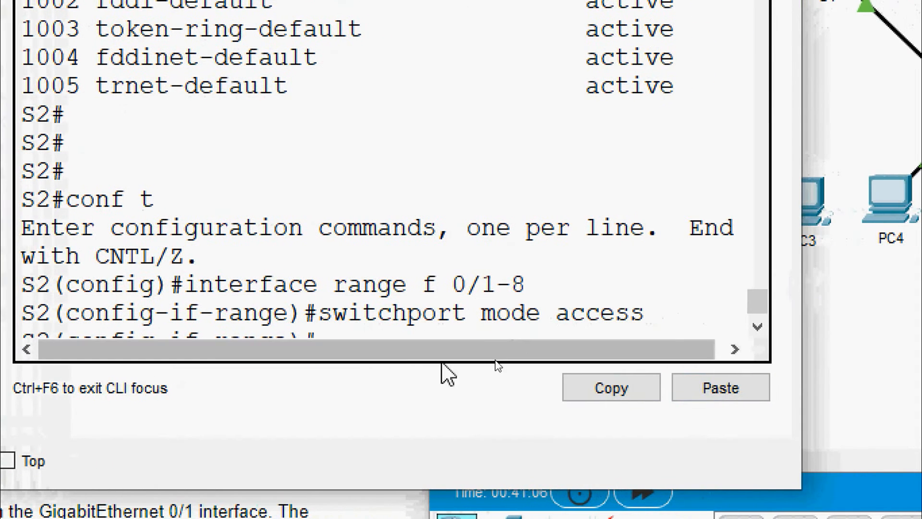
pyautogui.scroll(-1, 375, 314)
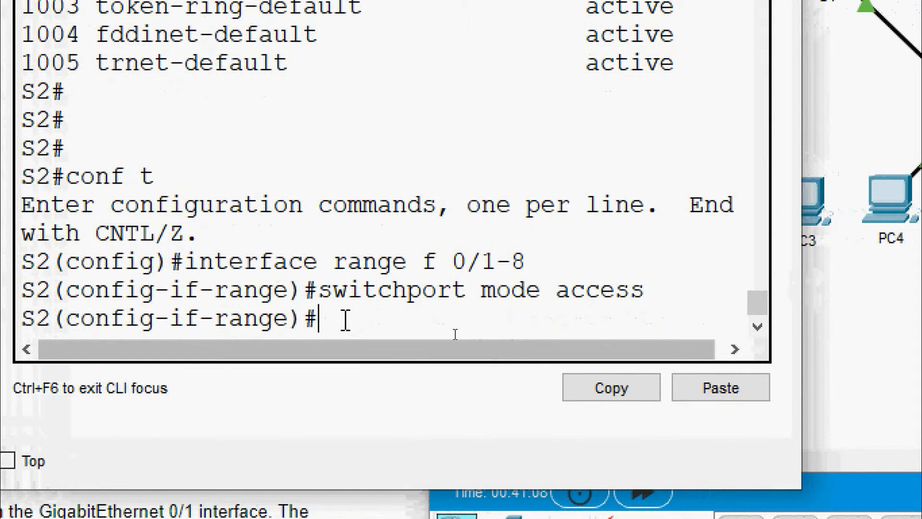
pyautogui.write('switchport ')
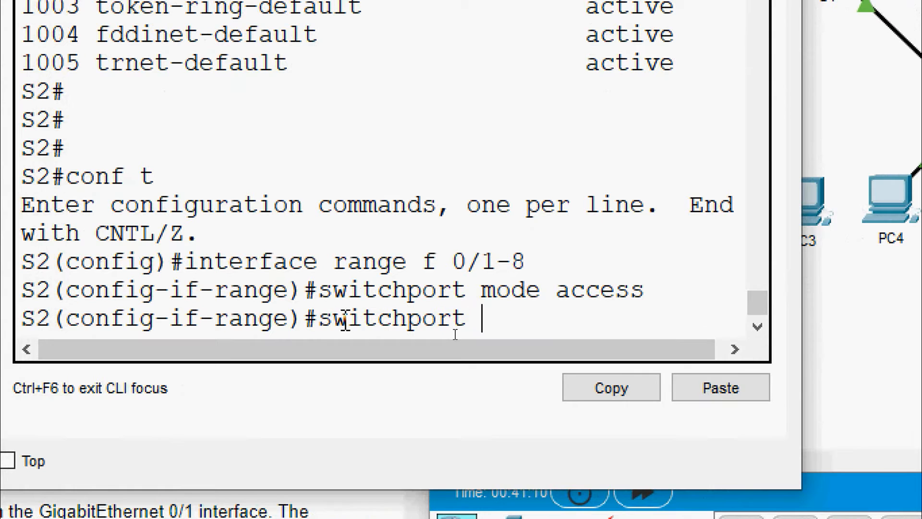
pyautogui.write('access vlan')
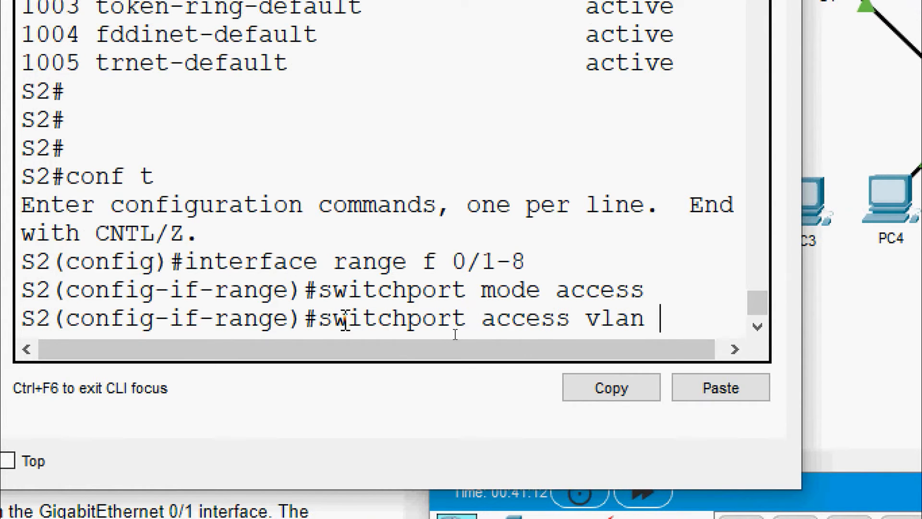
pyautogui.write(' 10')
pyautogui.press('Return')
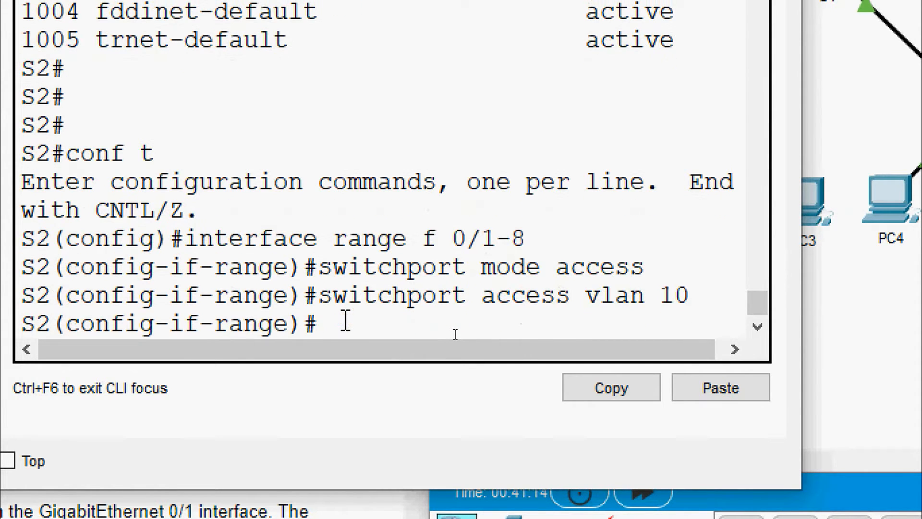
# - Leave the current port range, select interface range f 0/9-16 on S2 and set those ports to switchport mode access
pyautogui.write('exit')
pyautogui.press('Return')
pyautogui.write('in')
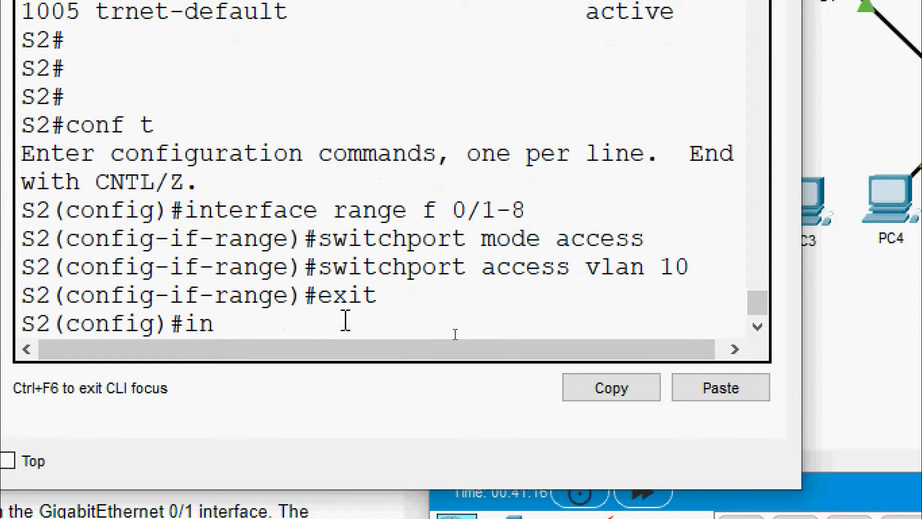
pyautogui.write('terface range')
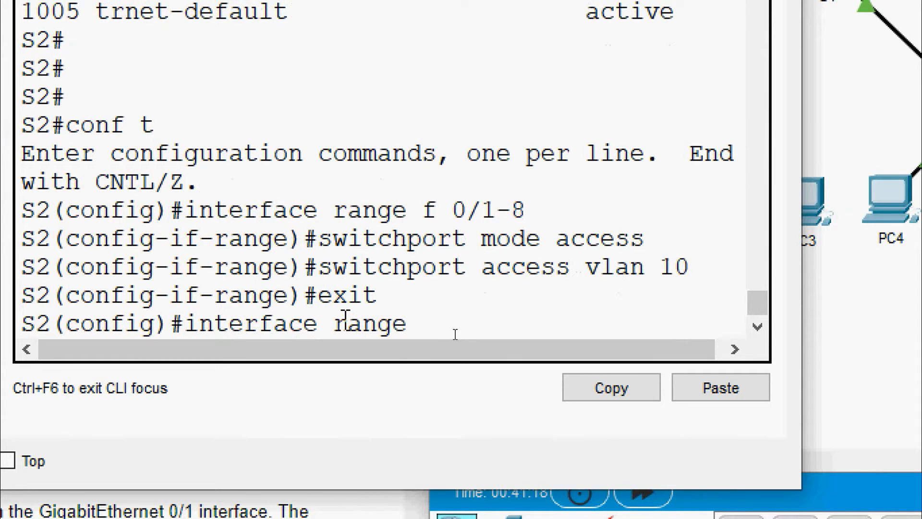
pyautogui.write(' f 0/9-16')
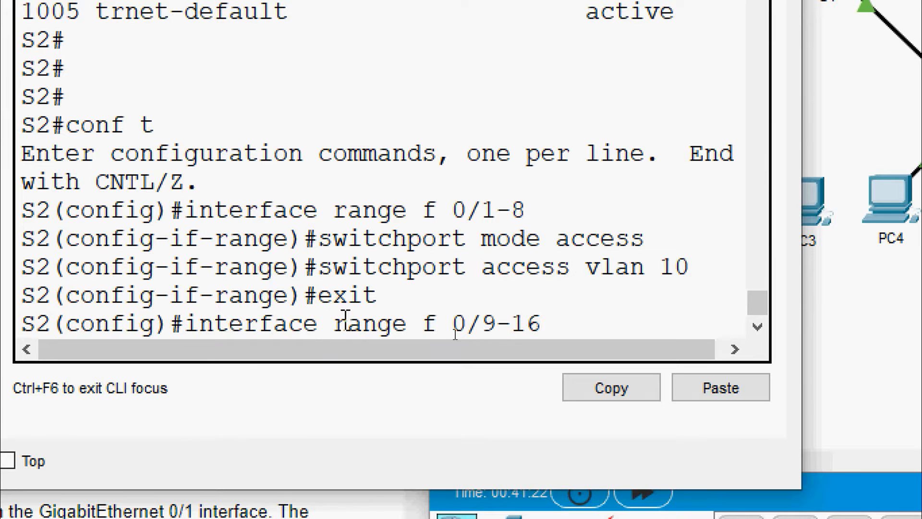
pyautogui.press('Return')
pyautogui.write('swi')
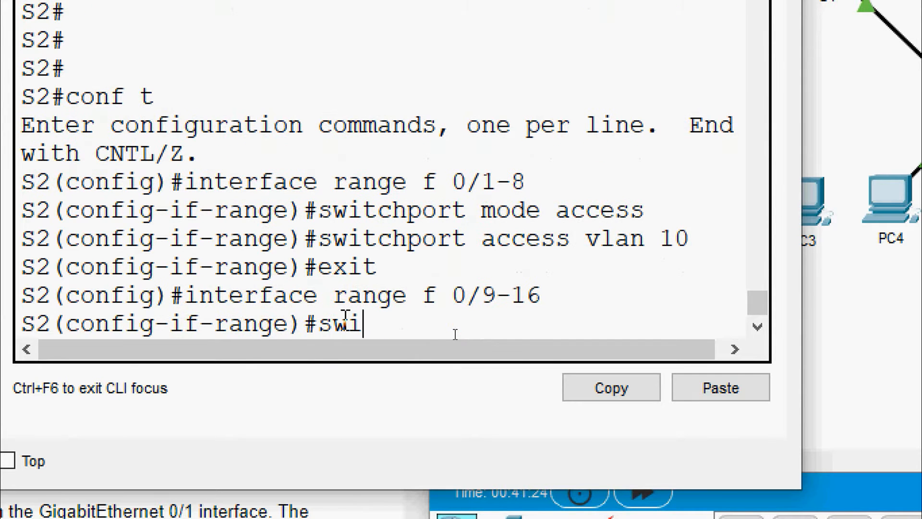
pyautogui.write('tchport mode access')
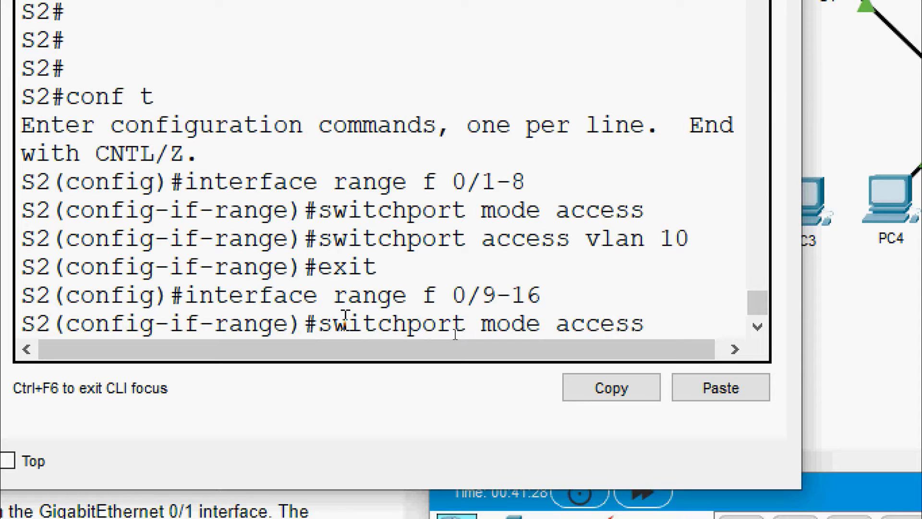
pyautogui.press('Return')
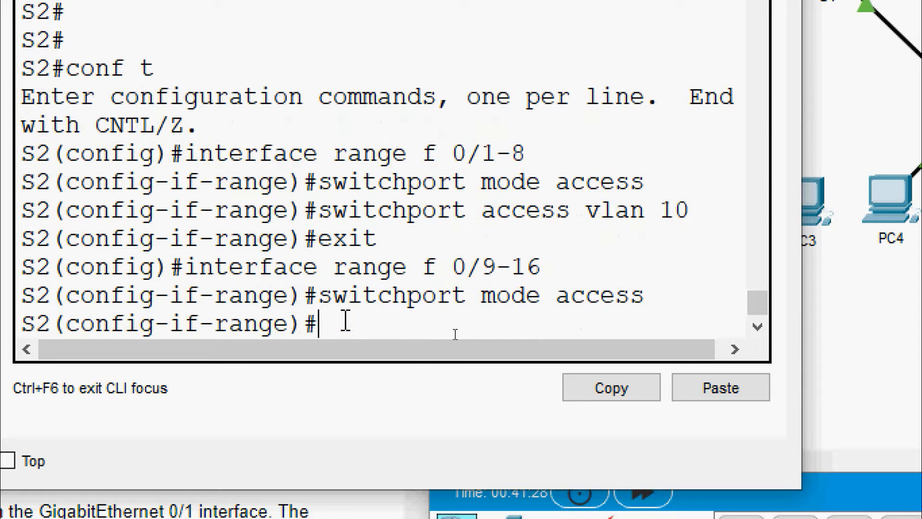
# - Assign S2 ports F0/9-16 to access VLAN 20 and exit the interface range configuration
pyautogui.write('switchport a')
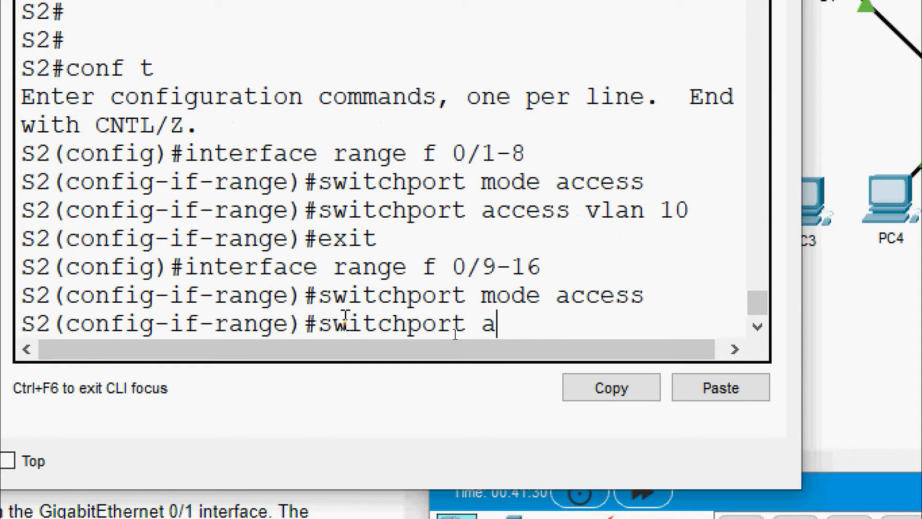
pyautogui.write('ccess vlan ')
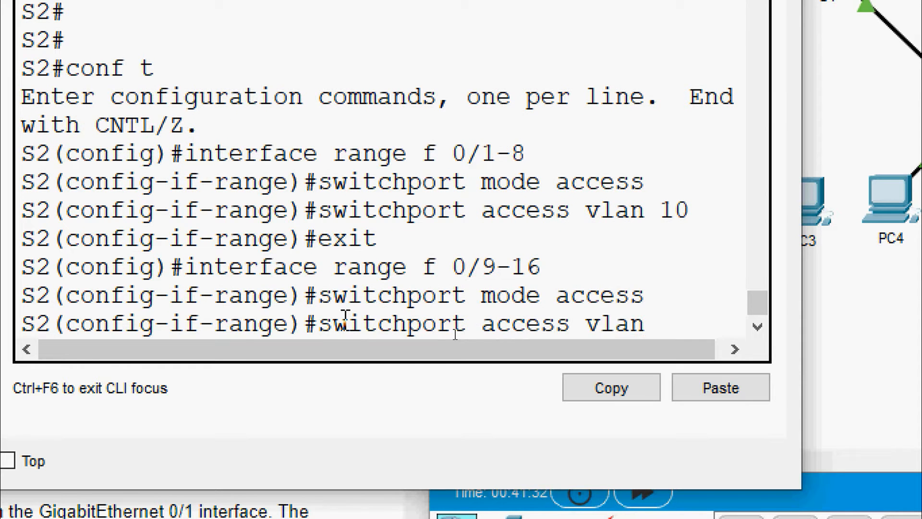
pyautogui.write('20')
pyautogui.press('Return')
pyautogui.write('e)#e')
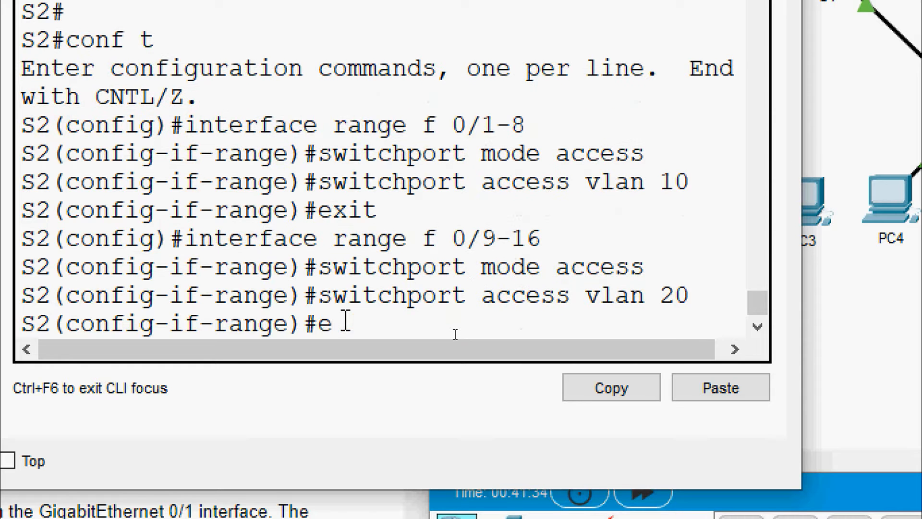
pyautogui.write('xit')
pyautogui.press('Return')
# - Select interface range fa 0/17-24 on S2 and set those ports to switchport mode access
pyautogui.write('interf')
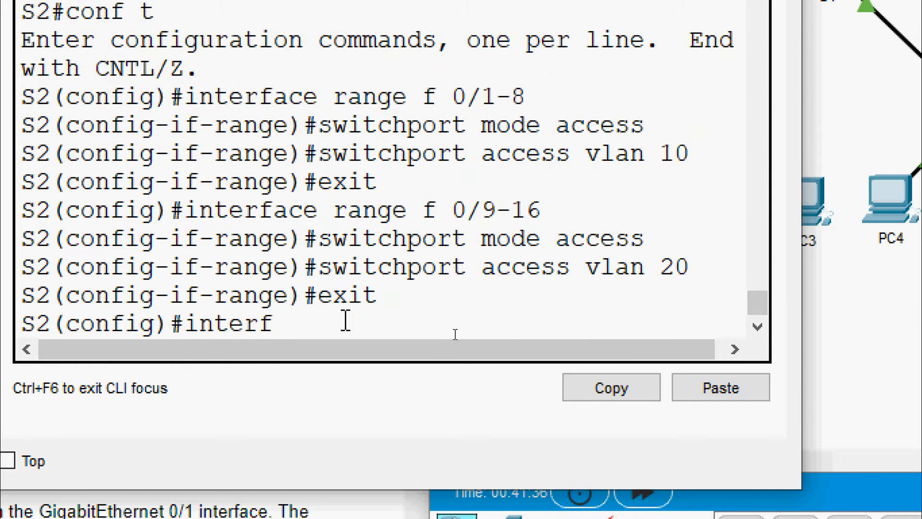
pyautogui.write('ace range ')
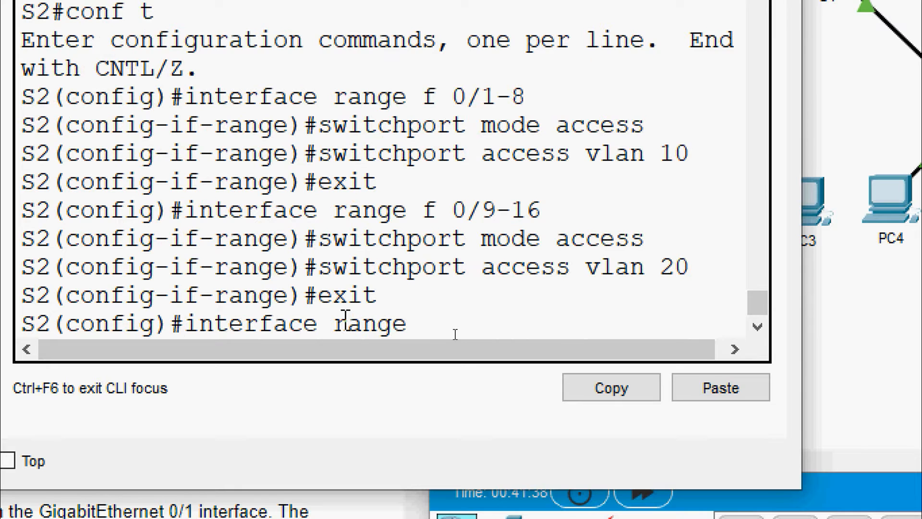
pyautogui.write('fa')
pyautogui.write(' 0/')
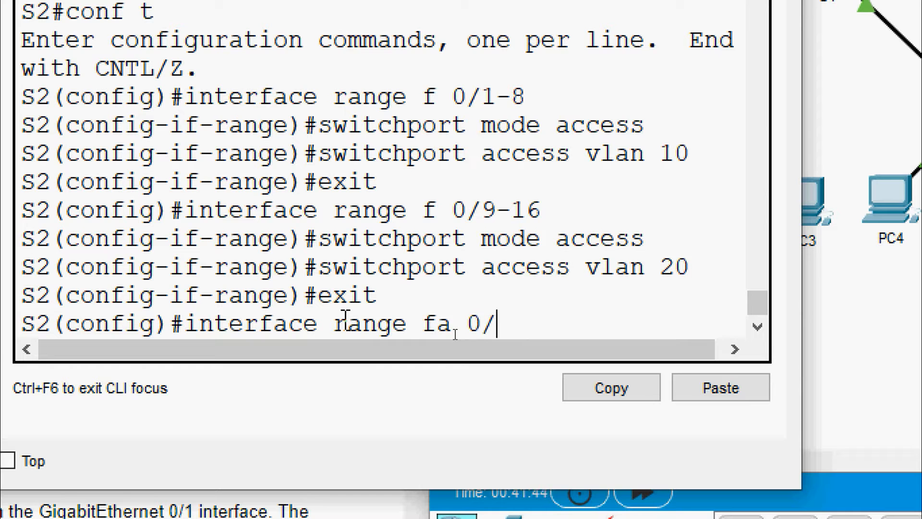
pyautogui.write('17-24')
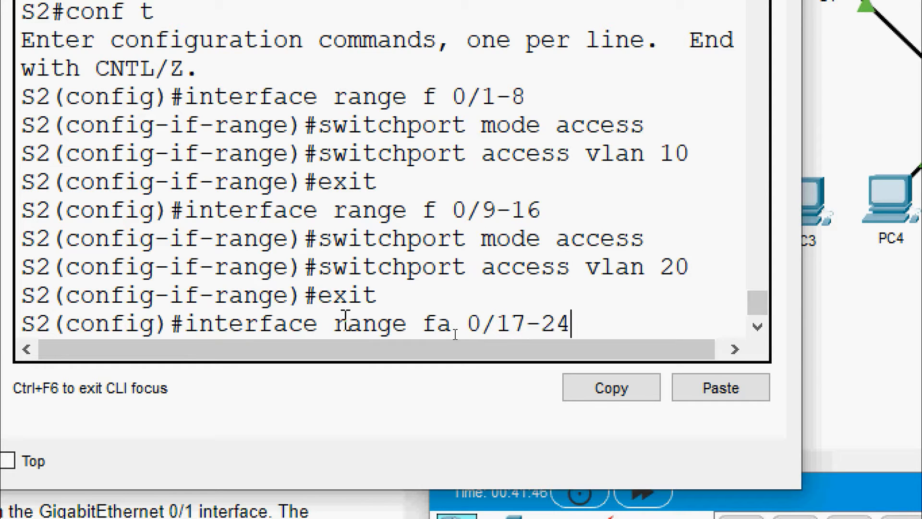
pyautogui.press('Return')
pyautogui.write('s')
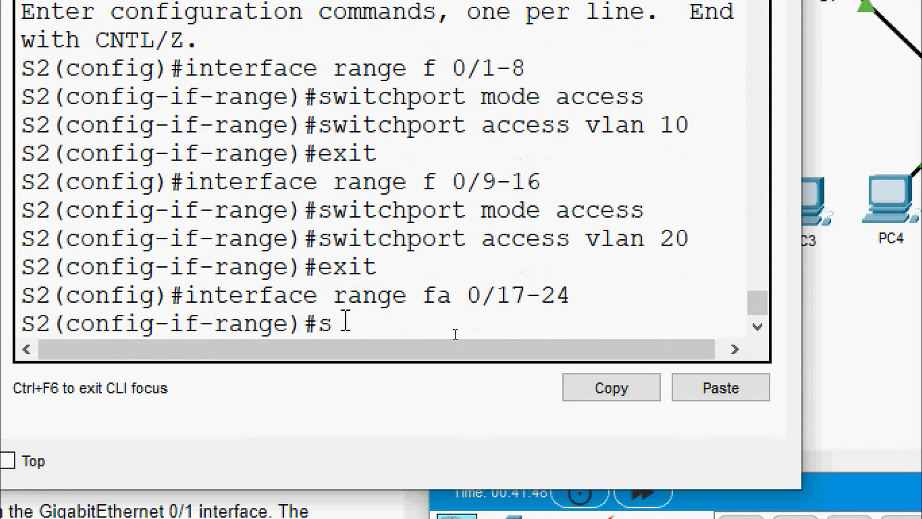
pyautogui.write('witchp')
pyautogui.press('BackSpace')
pyautogui.write('chp')
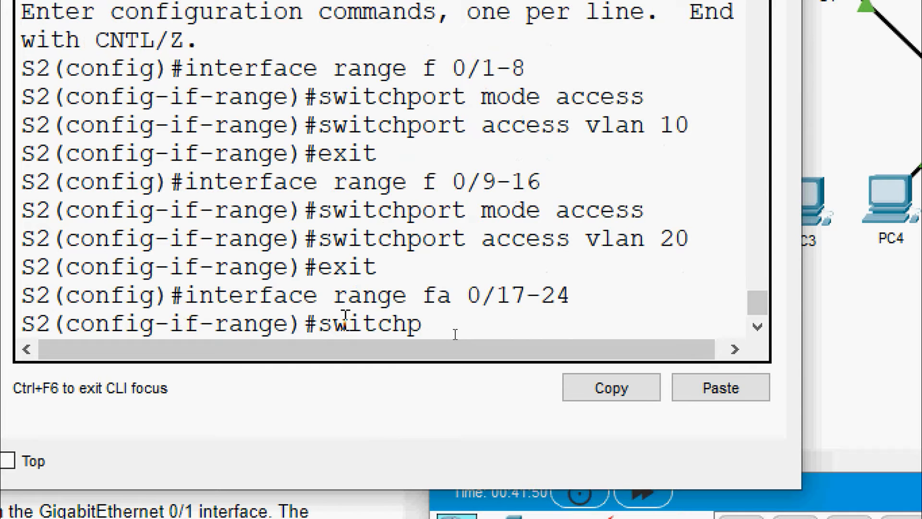
pyautogui.write('ort mode acce')
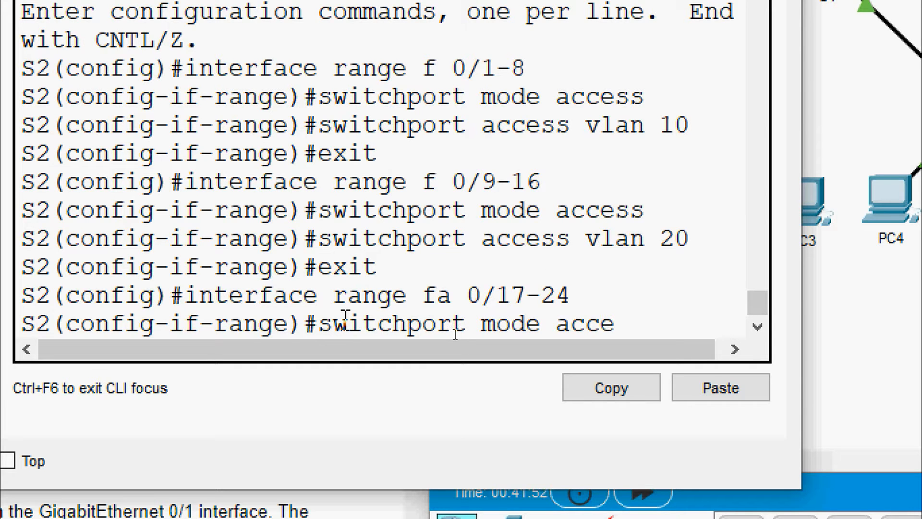
pyautogui.write('ss')
pyautogui.press('Return')
# - Assign S2 ports F0/17-24 to access VLAN 30
pyautogui.write('swith')
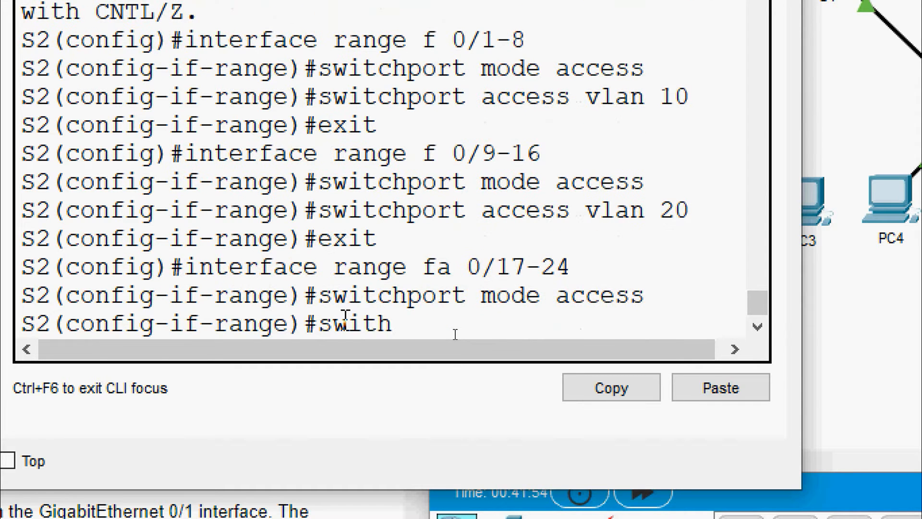
pyautogui.press('BackSpace')
pyautogui.write('chport access vlan')
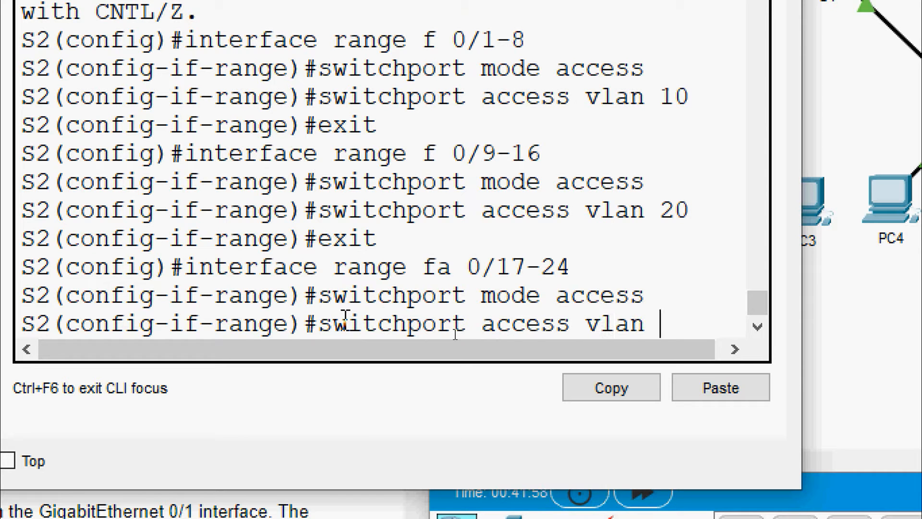
pyautogui.write(' 30')
pyautogui.press('Return')
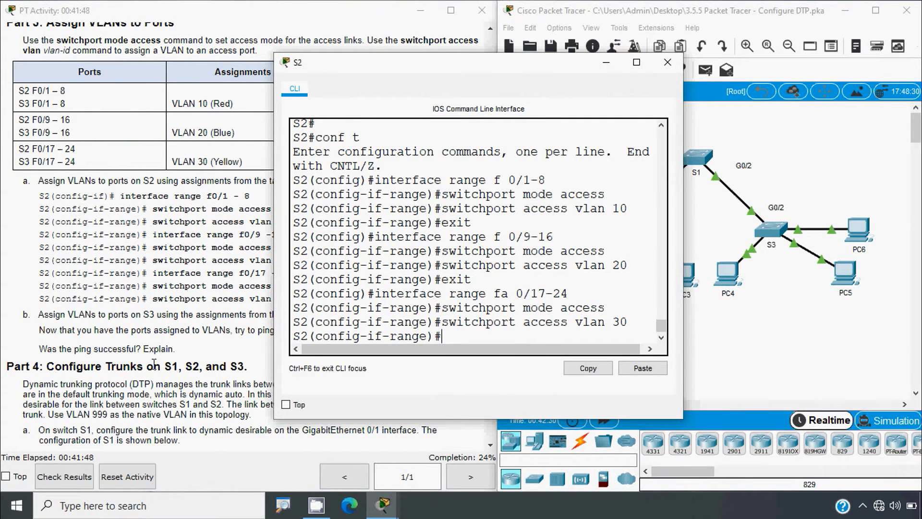
# - Check the Part 3 port assignment instructions and close the S2 command-line window
pyautogui.click(133, 346)
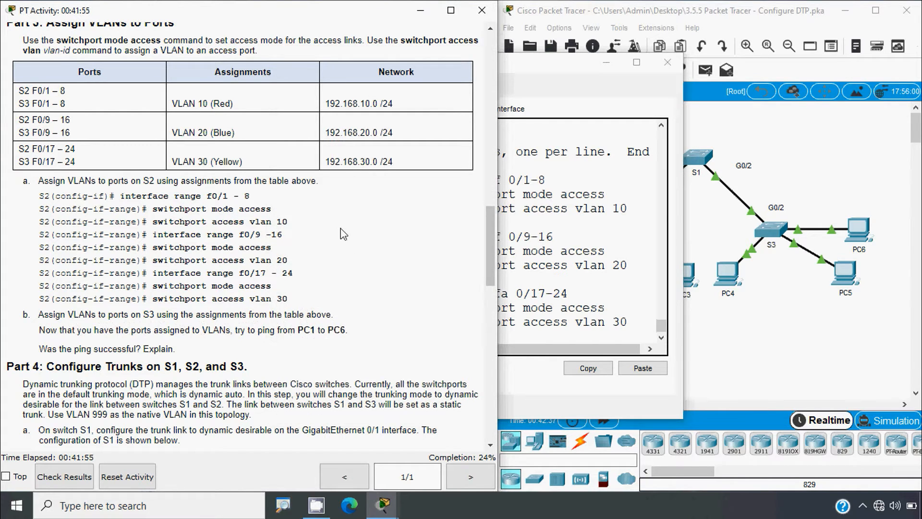
pyautogui.click(581, 238)
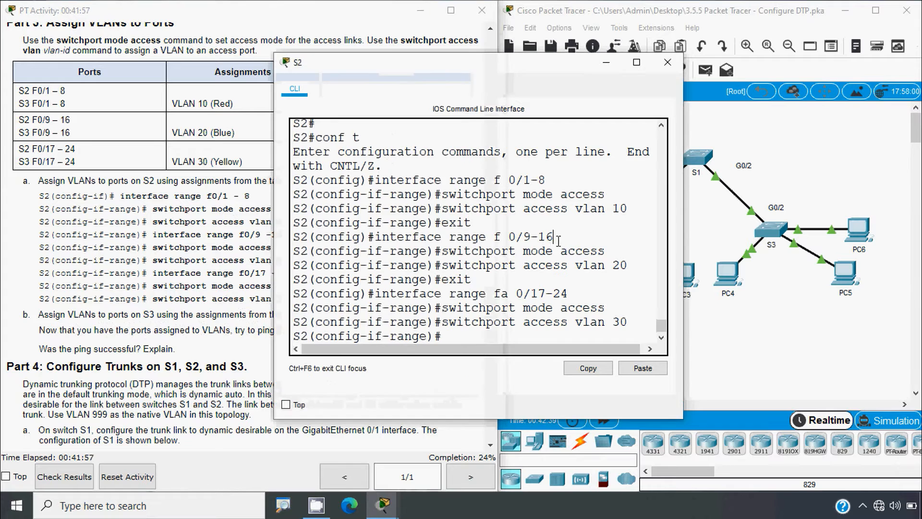
pyautogui.click(667, 62)
# - Open the S3 command line in a widened window and enter global configuration mode
pyautogui.click(770, 235)
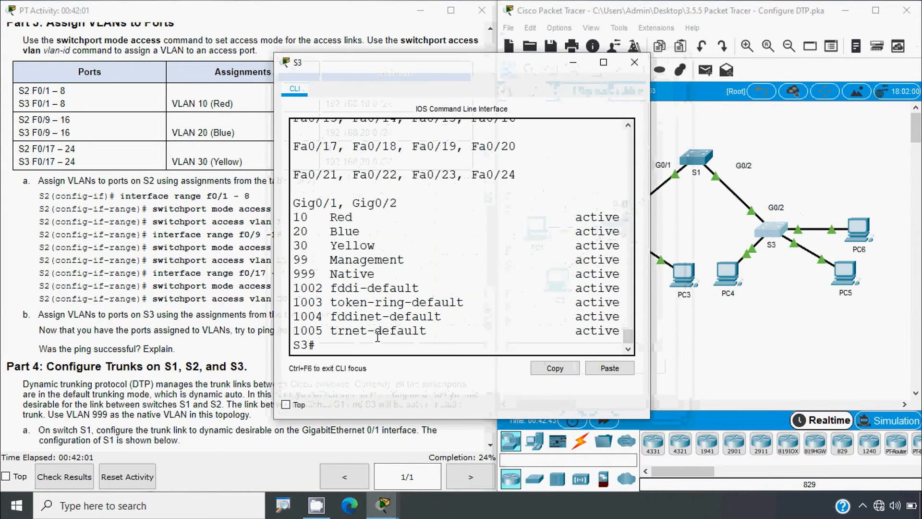
pyautogui.moveTo(401, 67); pyautogui.dragTo(358, 55)
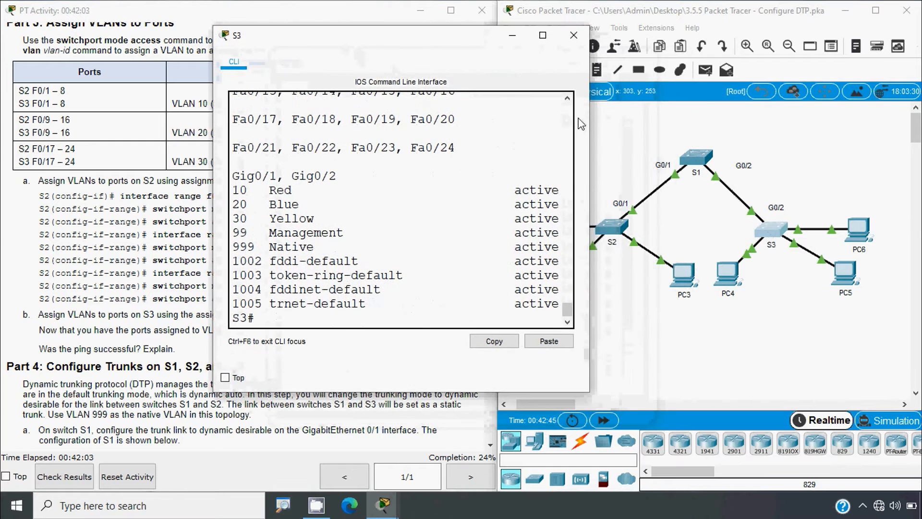
pyautogui.moveTo(589, 122); pyautogui.dragTo(868, 131)
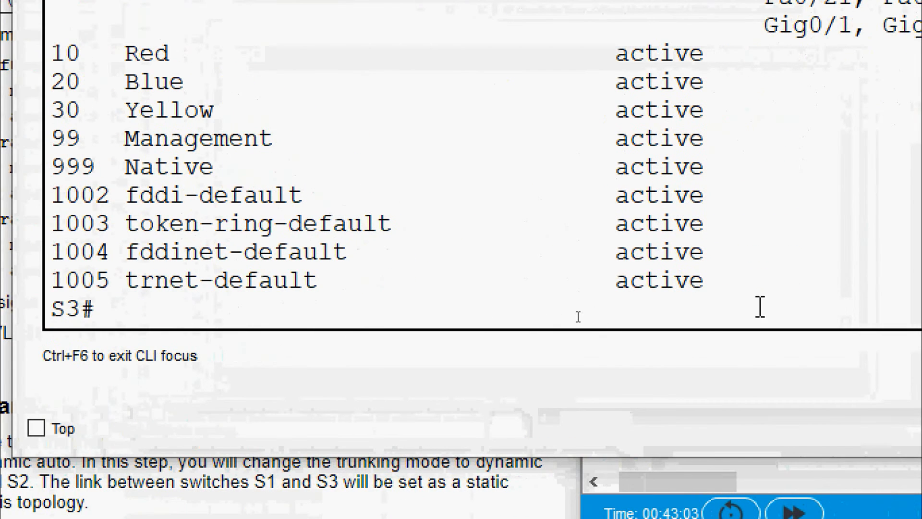
pyautogui.write('confi')
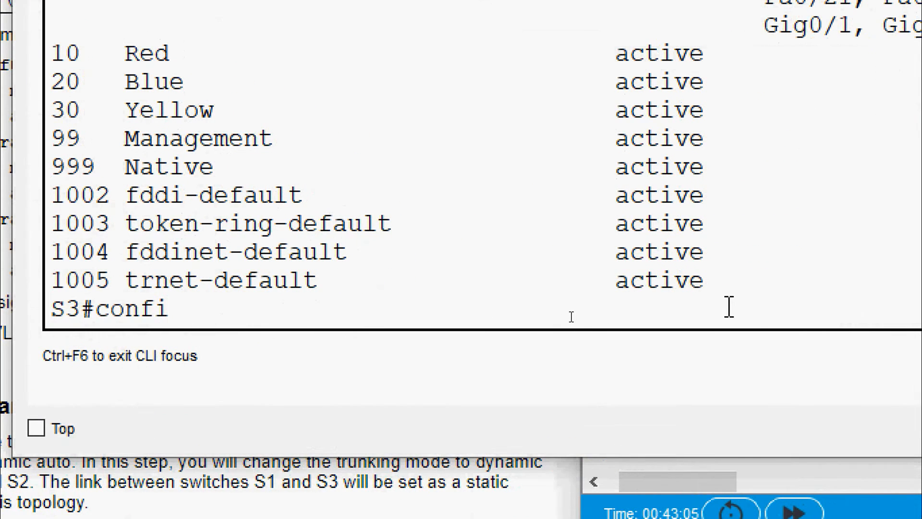
pyautogui.write('gure terminal')
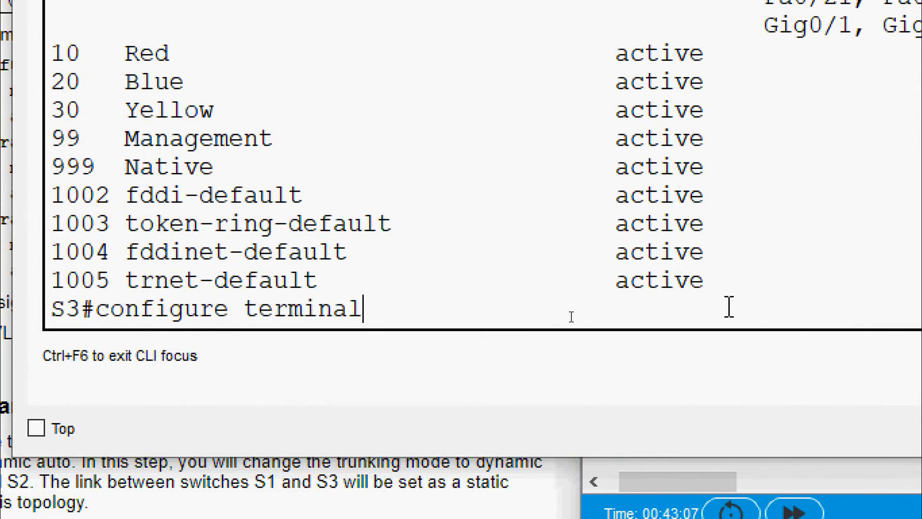
pyautogui.press('Return')
# - Select interface range fa 0/1-8 on S3 and set those ports to switchport mode access
pyautogui.write('inter')
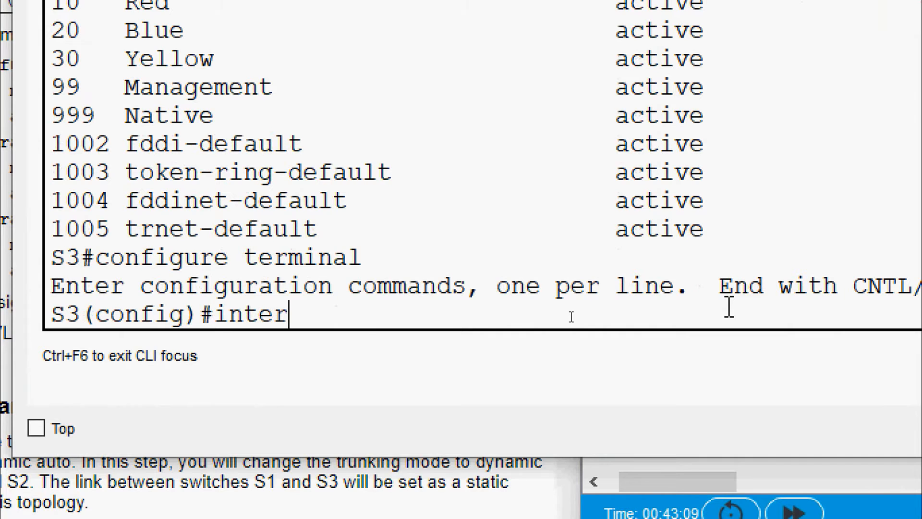
pyautogui.write('face range ')
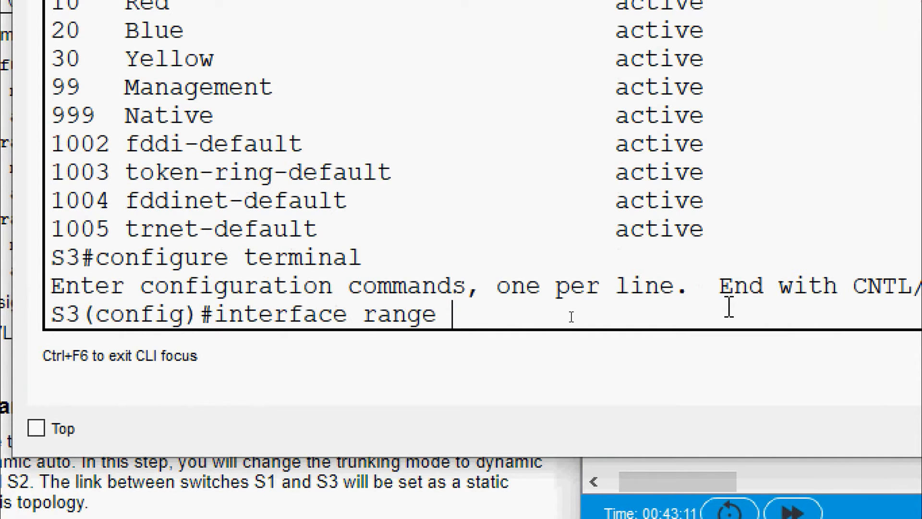
pyautogui.write('fa 0/')
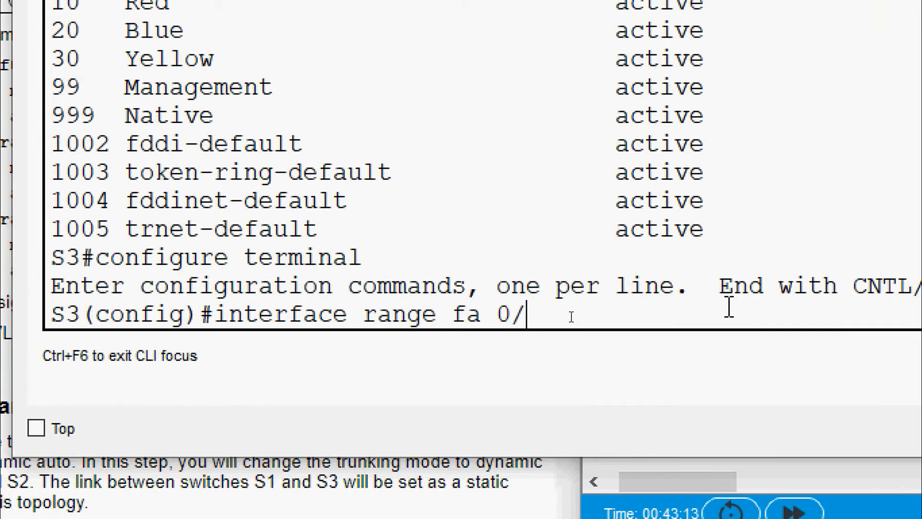
pyautogui.write('1-8')
pyautogui.press('Return')
pyautogui.write('switchpp')
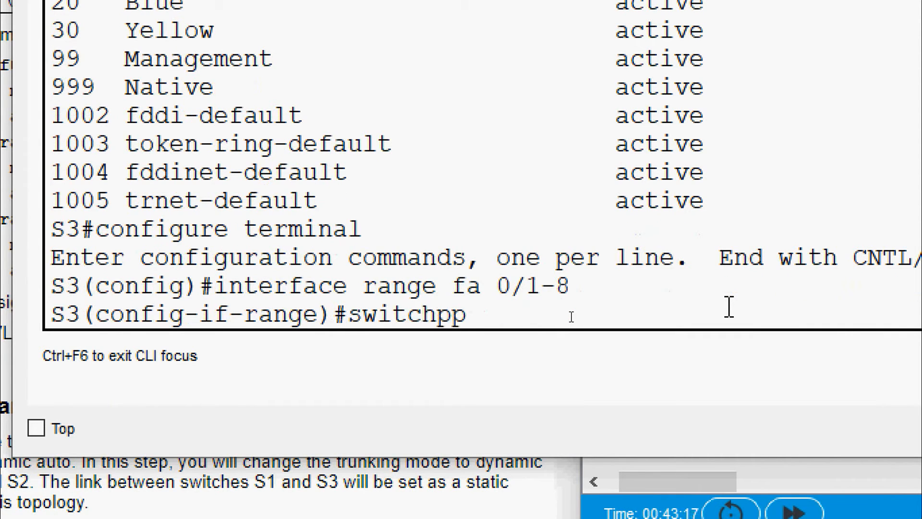
pyautogui.press('BackSpace')
pyautogui.write('ort mode')
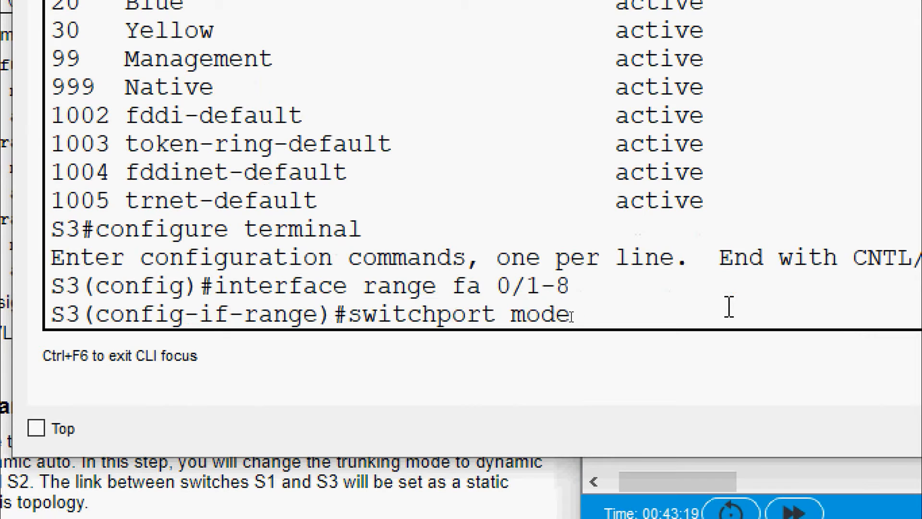
pyautogui.write(' access')
pyautogui.press('Return')
# - Assign S3 ports F0/1-8 to access VLAN 10
pyautogui.write('s')
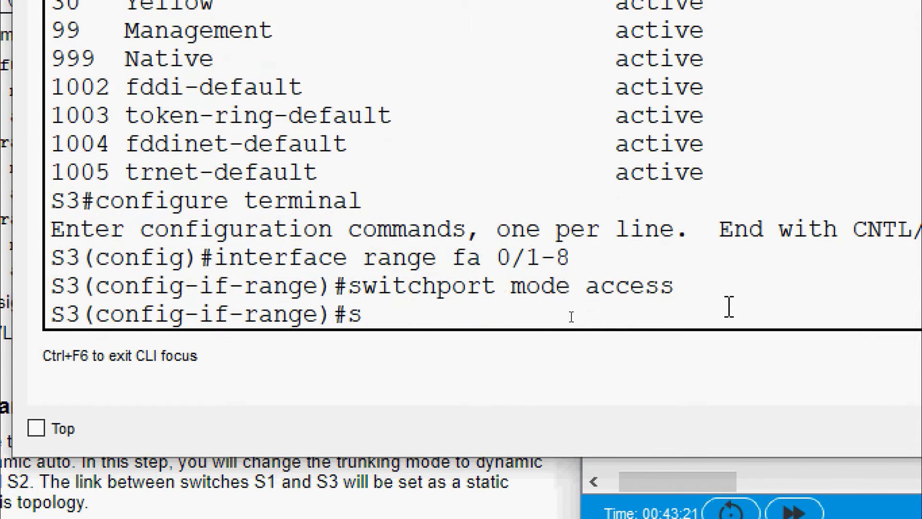
pyautogui.write('witchport a')
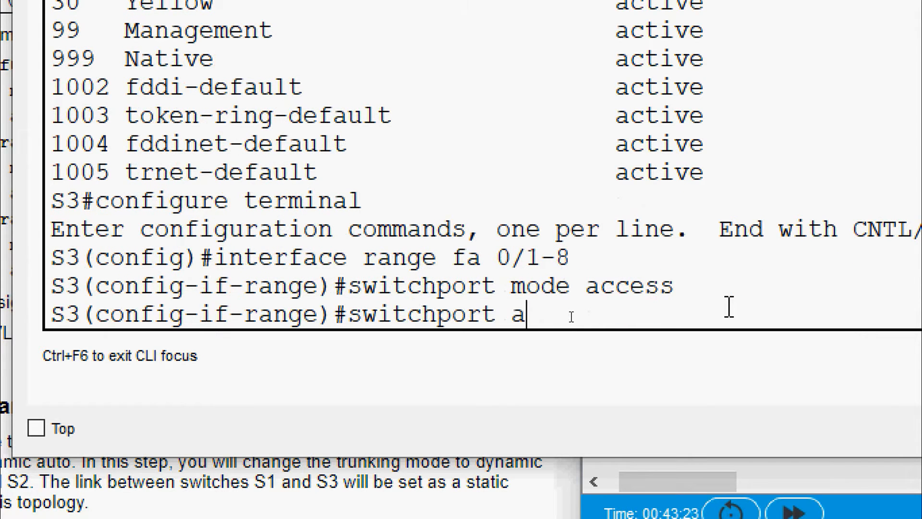
pyautogui.write('ccess vla')
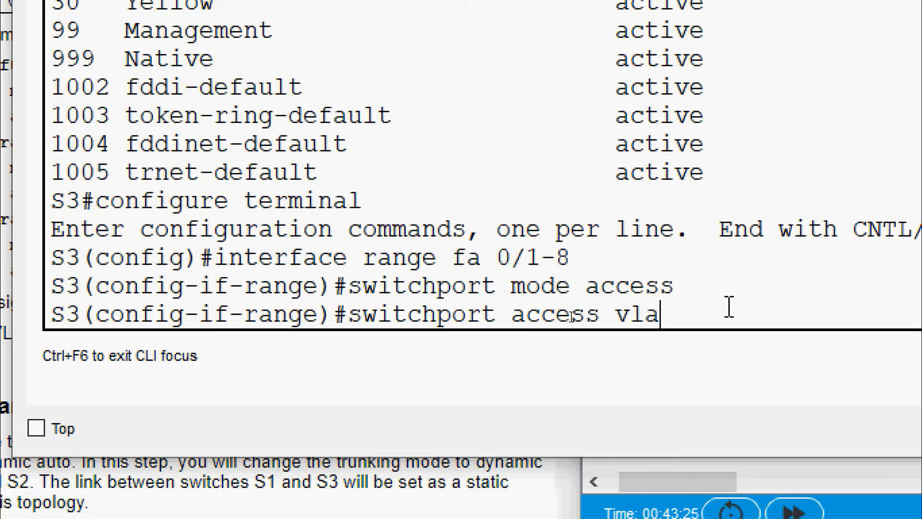
pyautogui.write('n 10')
pyautogui.press('Return')
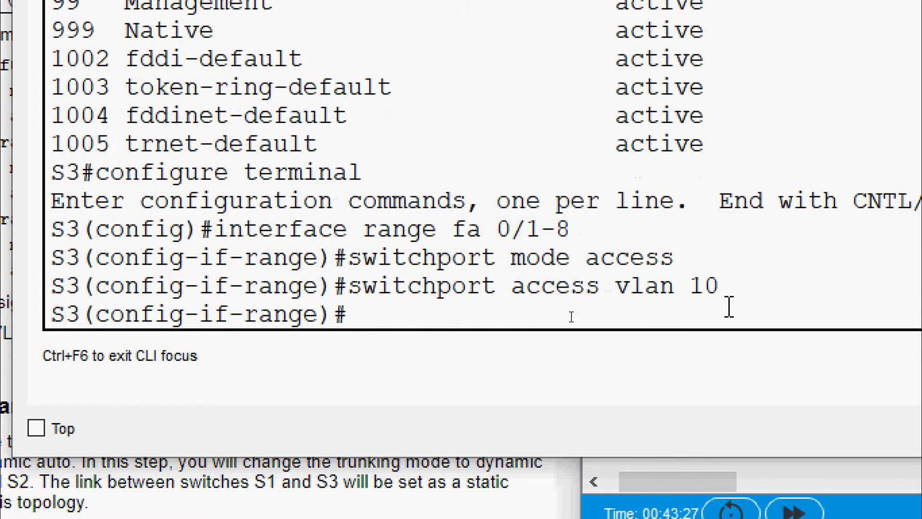
# - Select interface range fa 0/9-16 on S3 and set those ports to switchport mode access
pyautogui.write('exit')
pyautogui.press('Return')
pyautogui.write('inter')
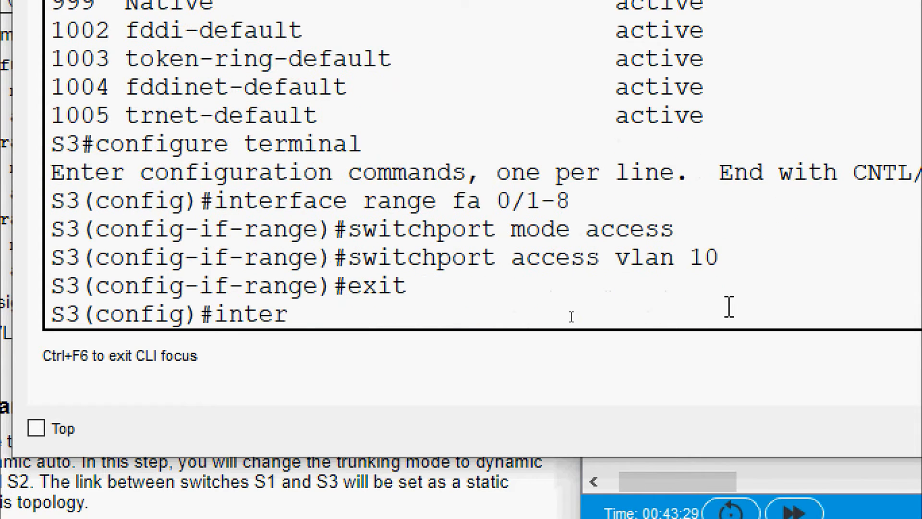
pyautogui.write('face rang')
pyautogui.write('e f')
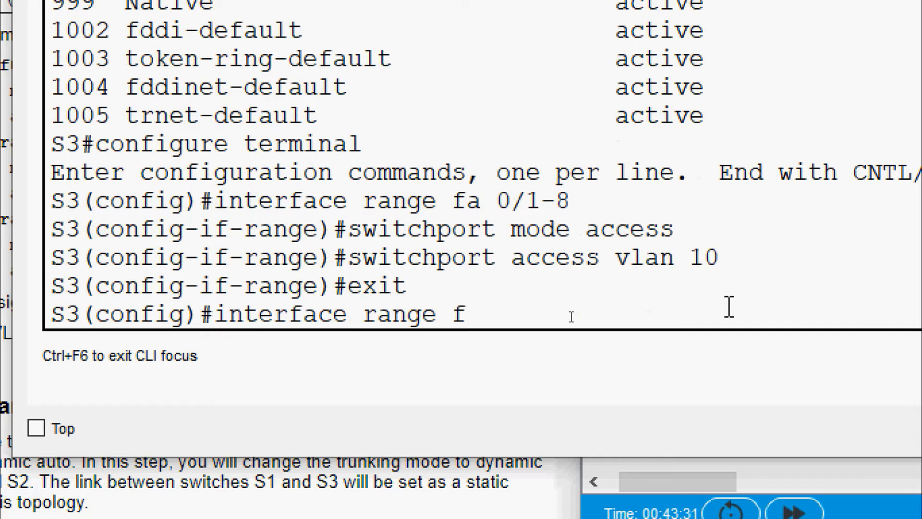
pyautogui.write('a 0/')
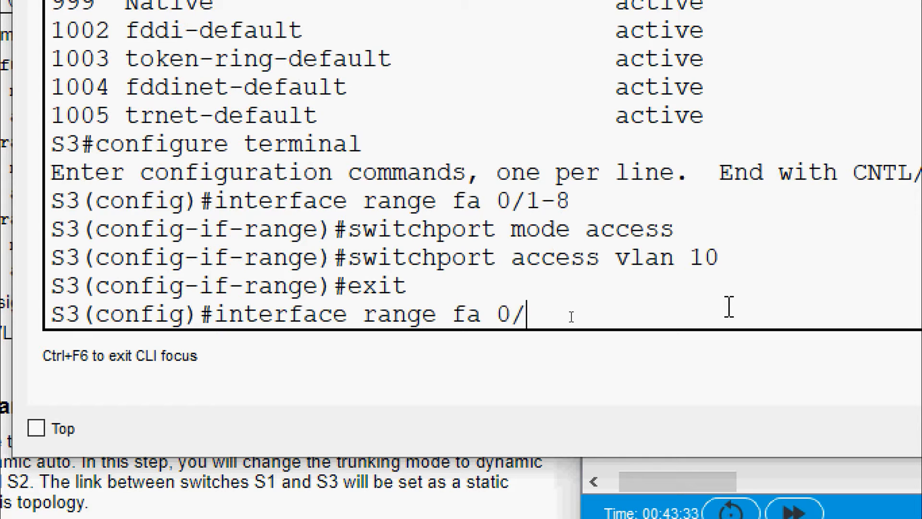
pyautogui.write('9-16')
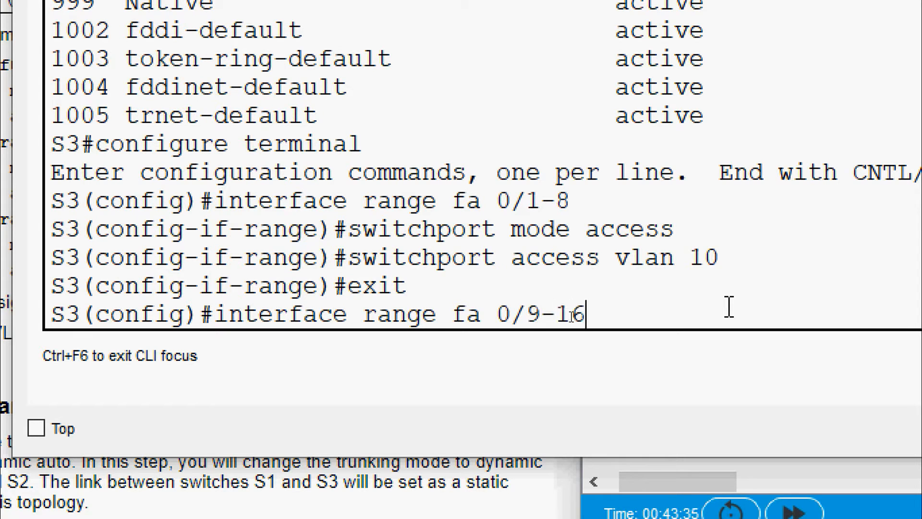
pyautogui.press('Return')
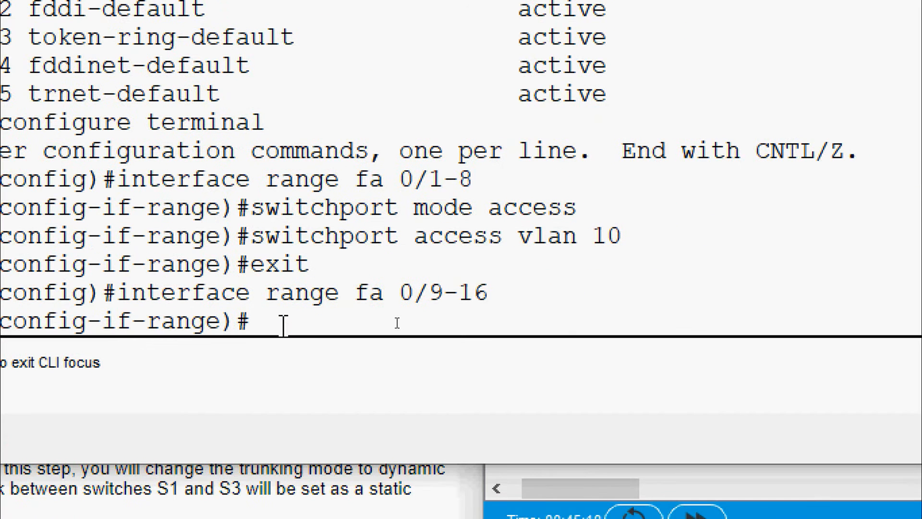
pyautogui.write('switchport')
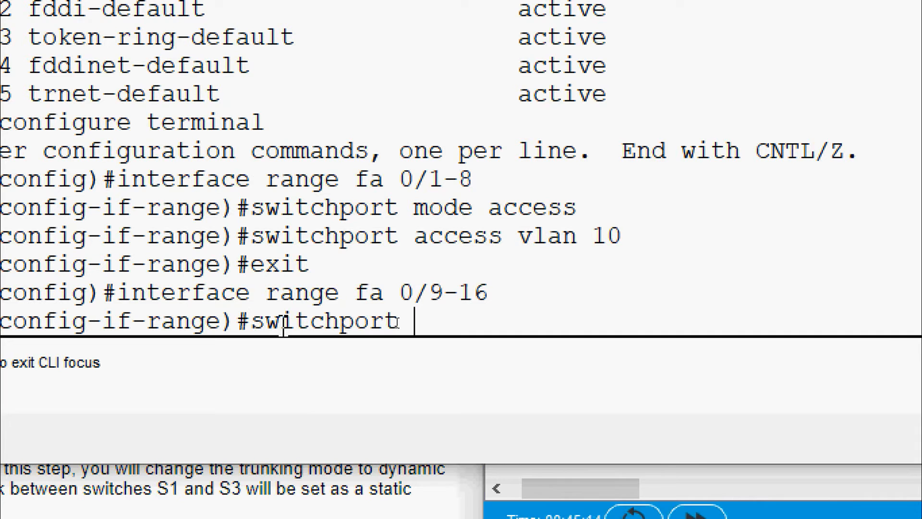
pyautogui.write(' mode ac')
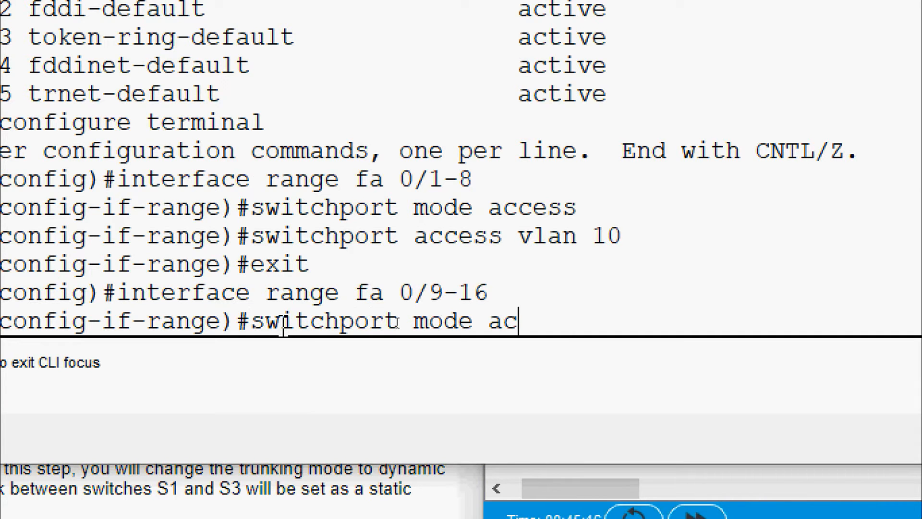
pyautogui.write('cess')
pyautogui.press('Return')
# - Assign S3 ports F0/9-16 to access VLAN 20 and return to global configuration mode
pyautogui.write('sw')
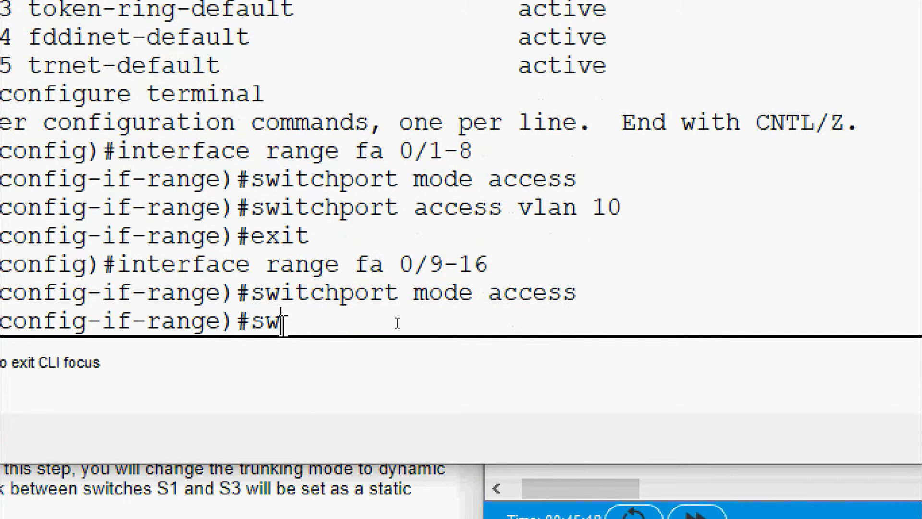
pyautogui.write('itchport accces')
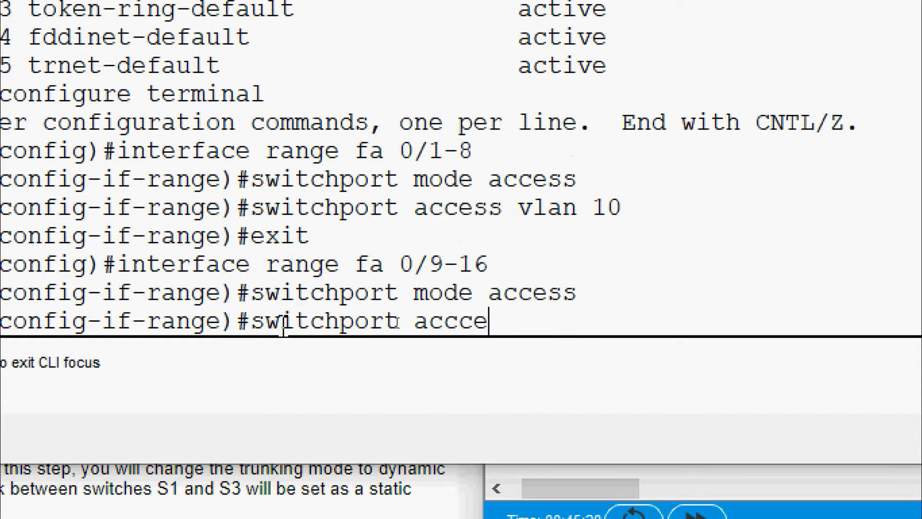
pyautogui.press('BackSpace')
pyautogui.press('BackSpace')
pyautogui.press('BackSpace')
pyautogui.write('ess vlan 20')
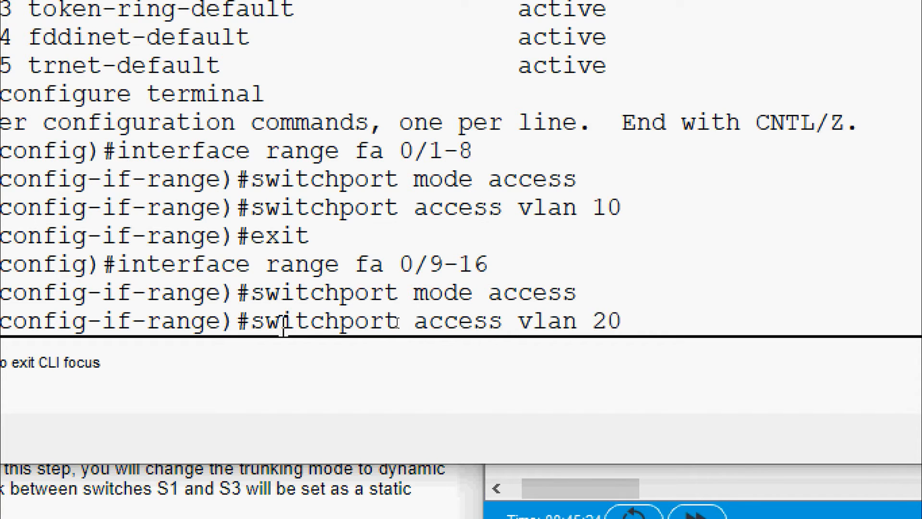
pyautogui.press('Return')
pyautogui.write('exit')
pyautogui.press('Return')
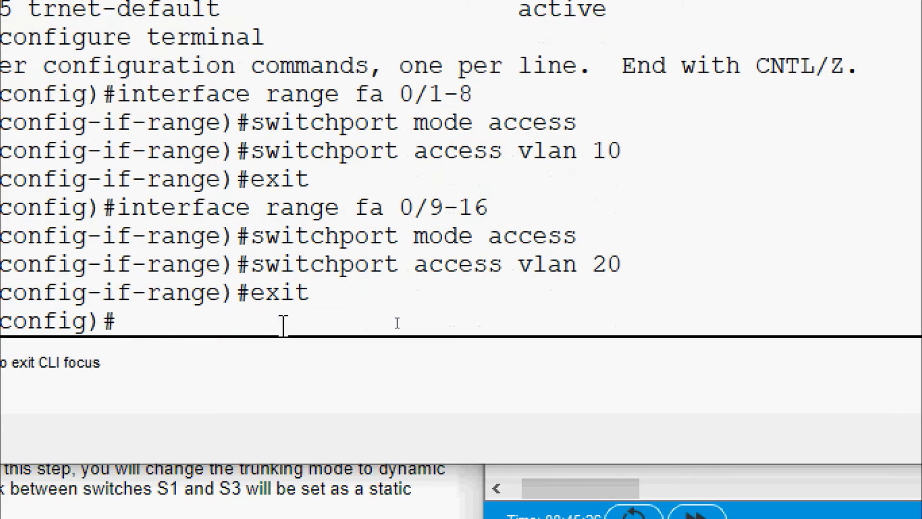
# - Select interface range fa 0/17-24 on S3 and set those ports to switchport mode access
pyautogui.write('inter')
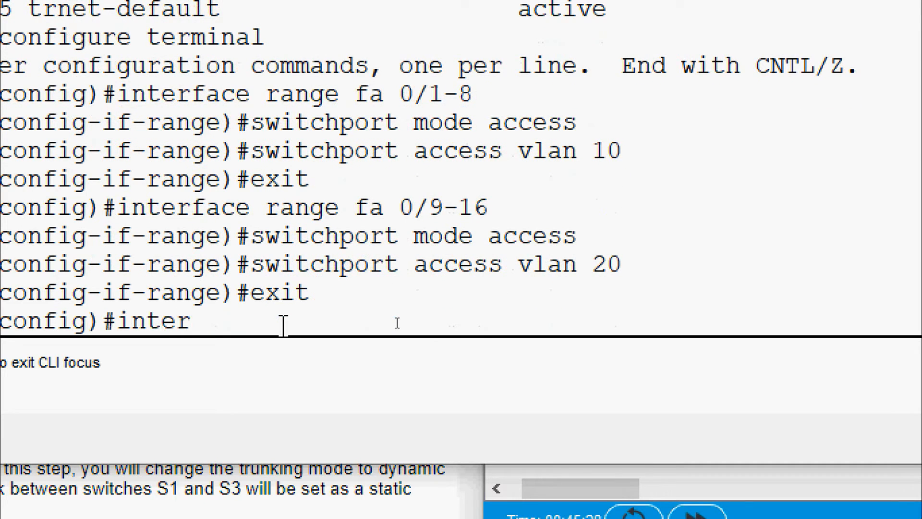
pyautogui.write('face range fa')
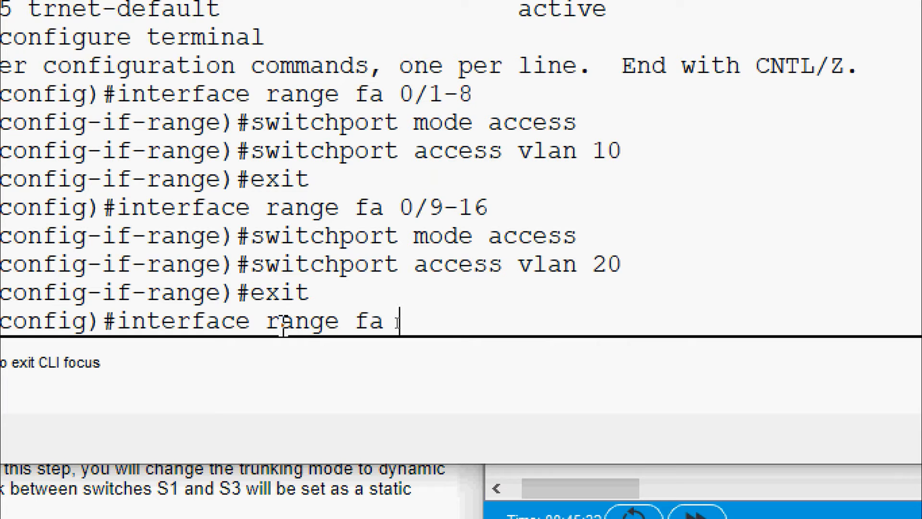
pyautogui.write(' 0/17-2')
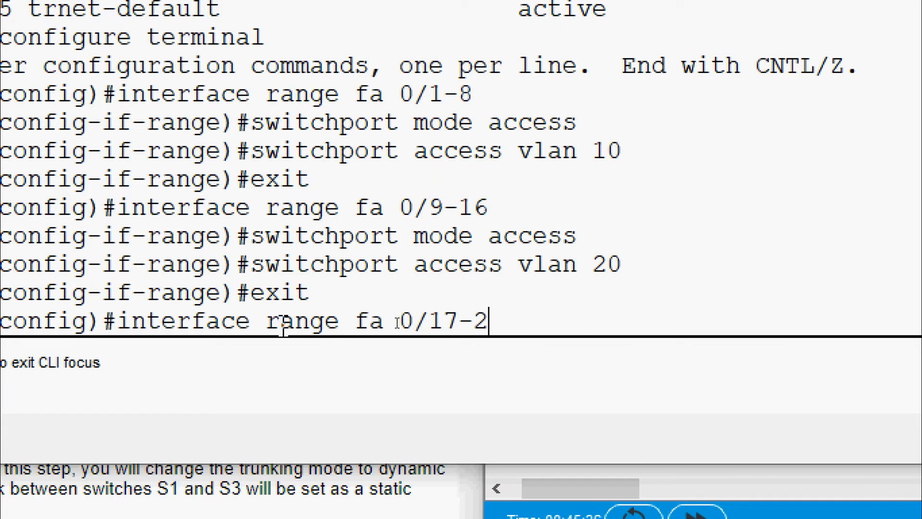
pyautogui.write('4')
pyautogui.press('Return')
pyautogui.write('swit')
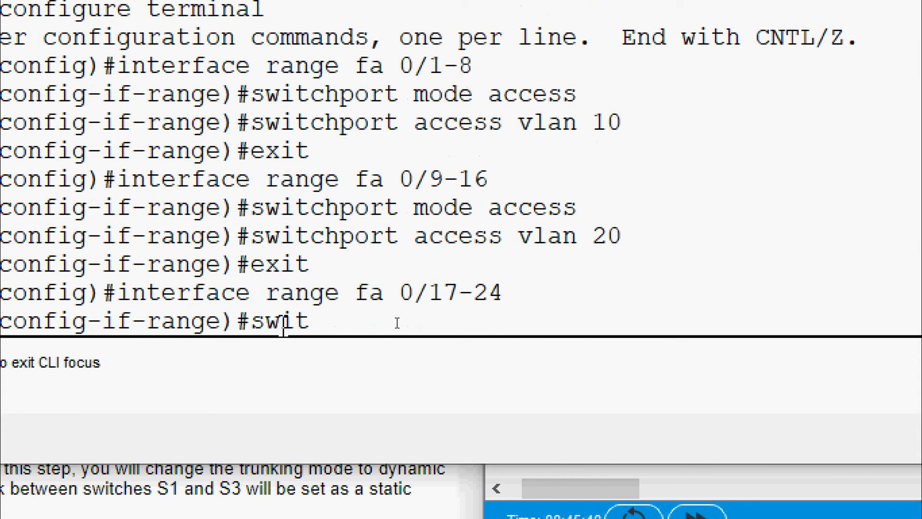
pyautogui.write('chport mode access')
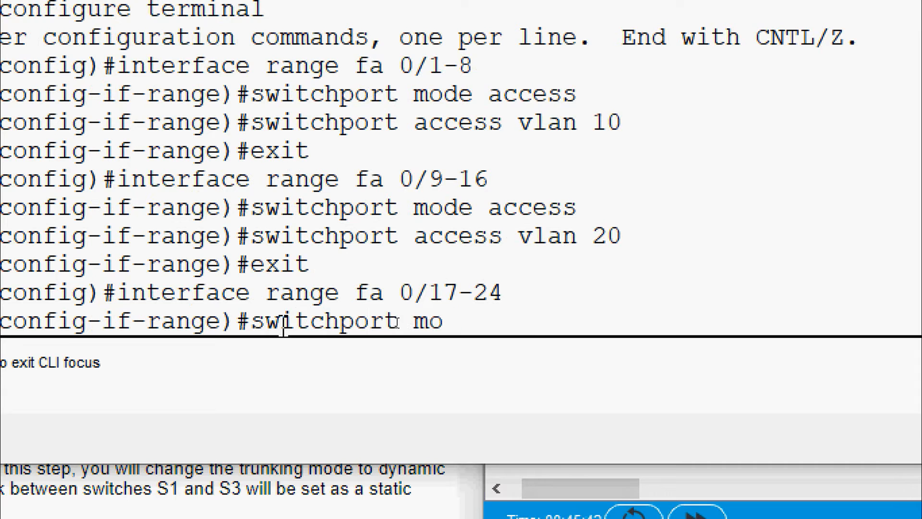
pyautogui.press('Return')
# - Assign S3 ports F0/17-24 to access VLAN 30
pyautogui.write('sw')
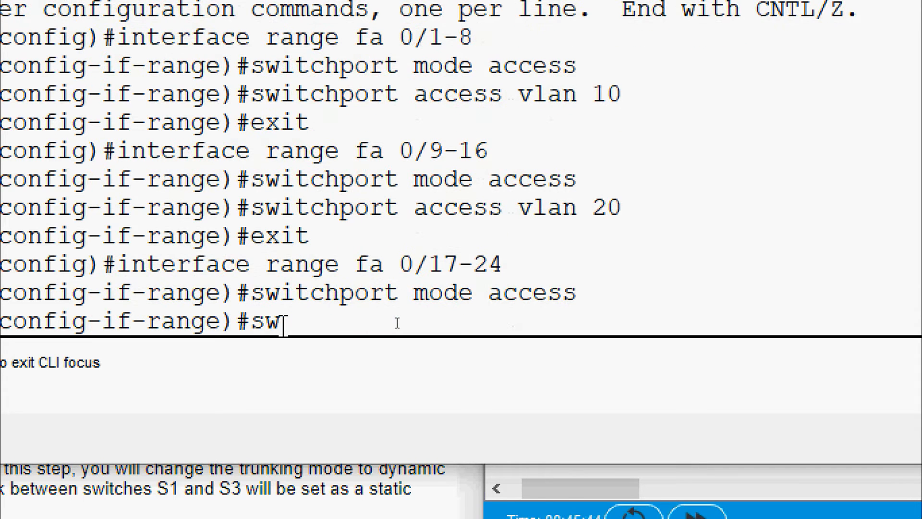
pyautogui.write('itchport a')
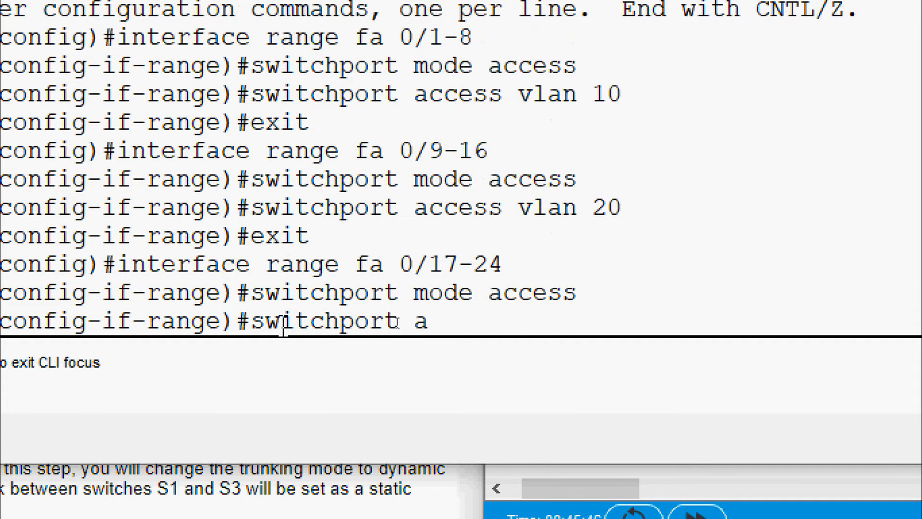
pyautogui.write('ccess vlan ')
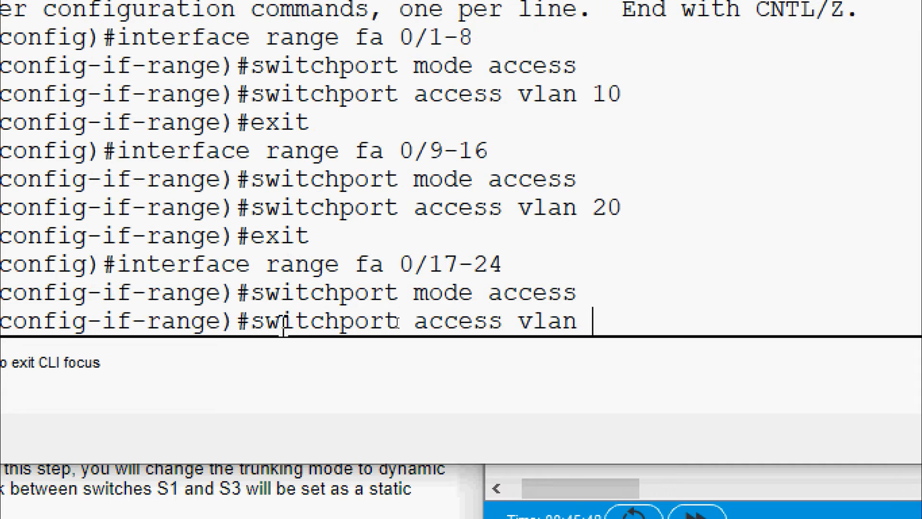
pyautogui.write('30')
pyautogui.press('Return')
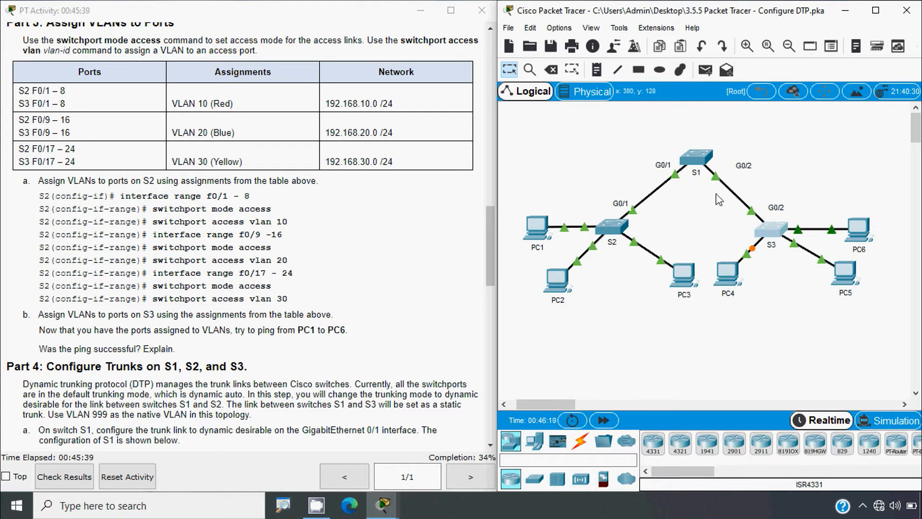
# - Open the S2 command line, leave configuration mode and run show vlan brief
pyautogui.moveTo(770, 239)
pyautogui.press('alt')
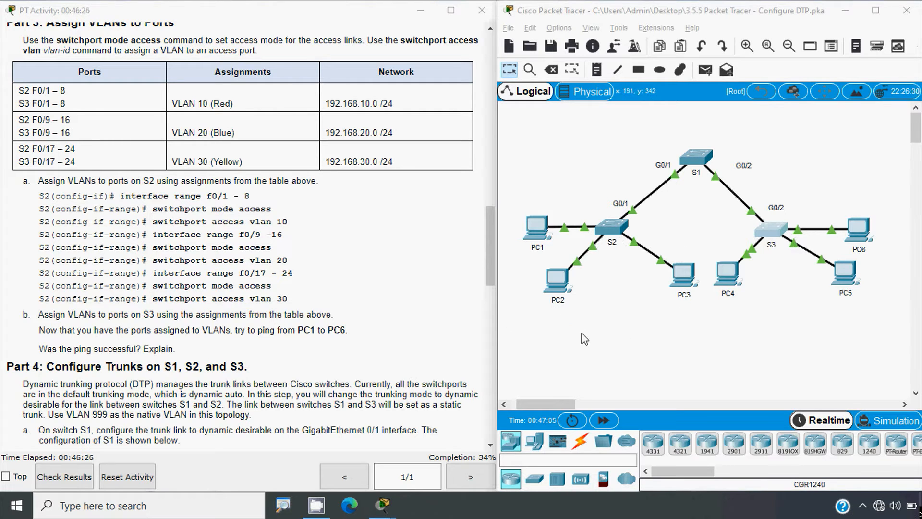
pyautogui.click(616, 236)
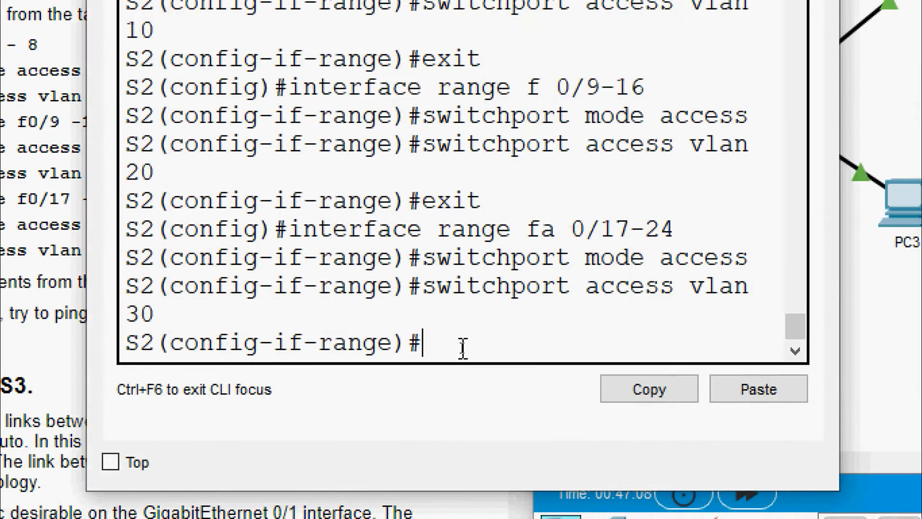
pyautogui.hotkey('ctrl', 'z')
pyautogui.press('Return')
pyautogui.press('Return')
pyautogui.write('sh')
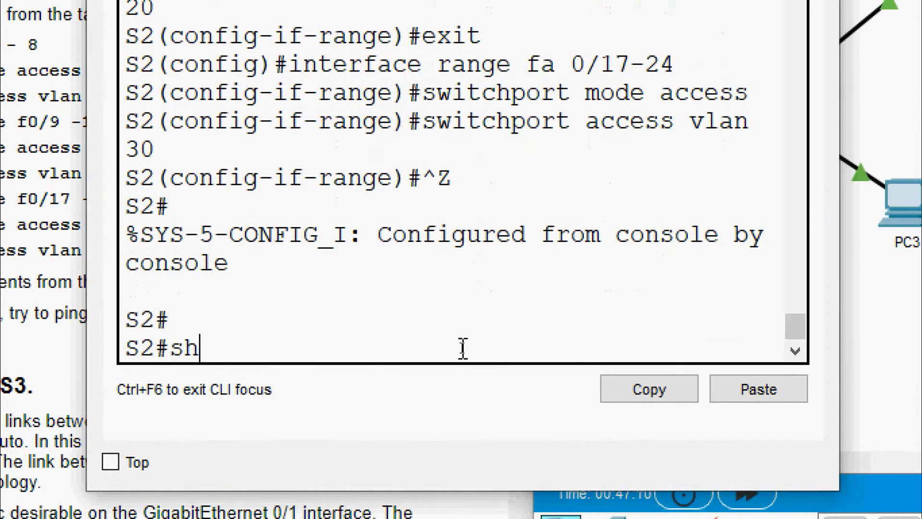
pyautogui.press('Tab')
pyautogui.write('vlan bri')
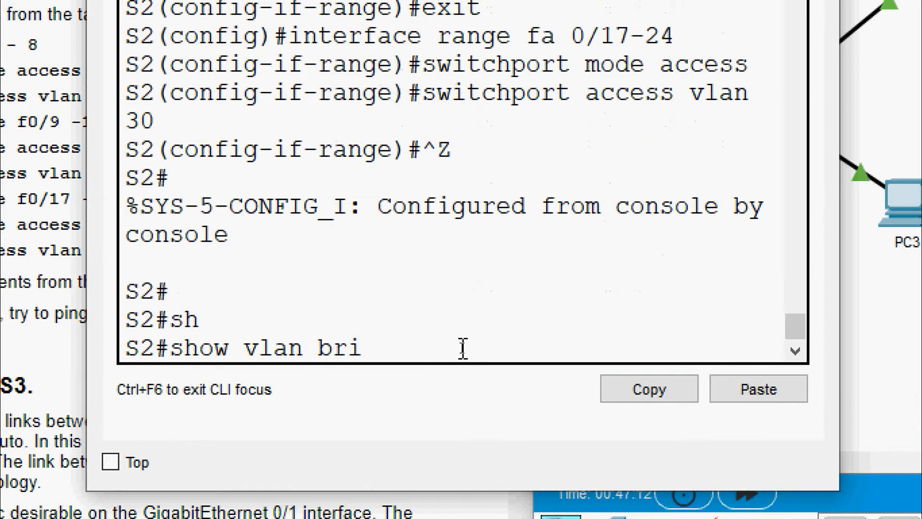
pyautogui.write('ef')
pyautogui.press('Return')
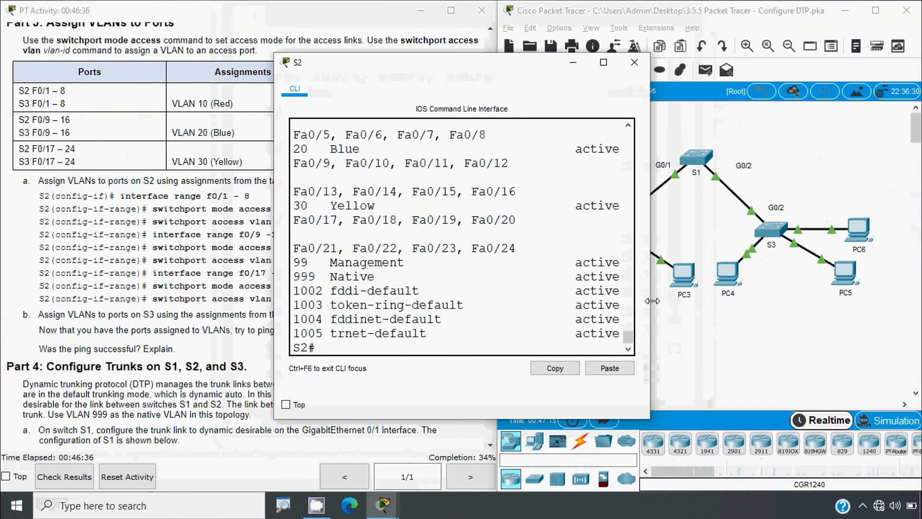
# - Widen the S2 window, check the ports listed for VLANs 10, 20 and 30, and close it
pyautogui.moveTo(652, 301); pyautogui.dragTo(778, 301)
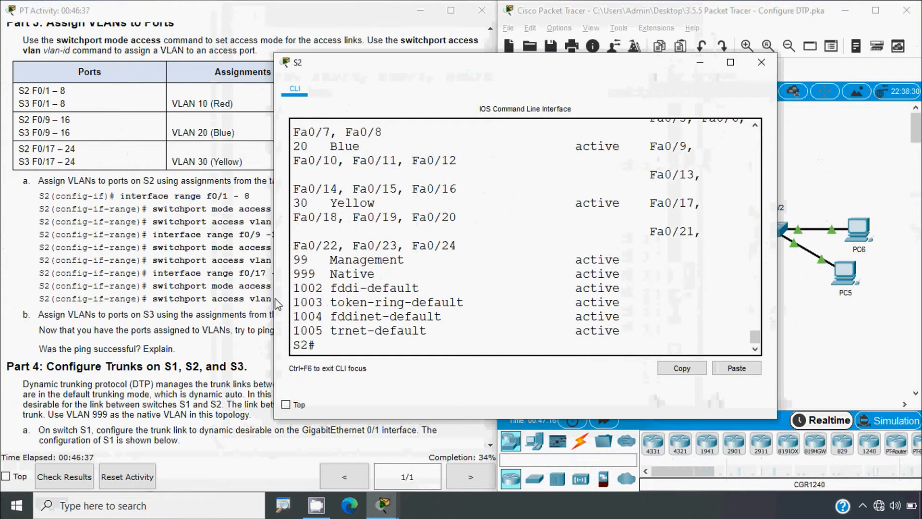
pyautogui.moveTo(274, 304); pyautogui.dragTo(72, 319)
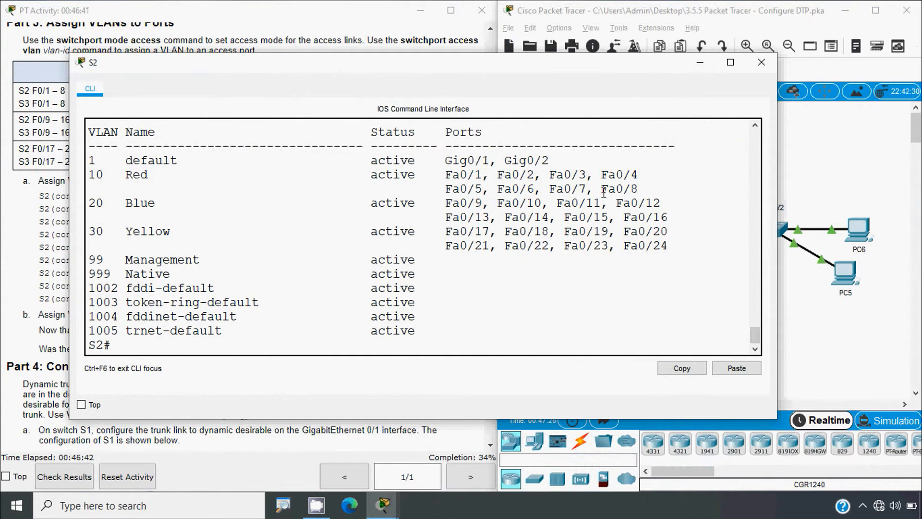
pyautogui.moveTo(640, 190); pyautogui.dragTo(88, 176)
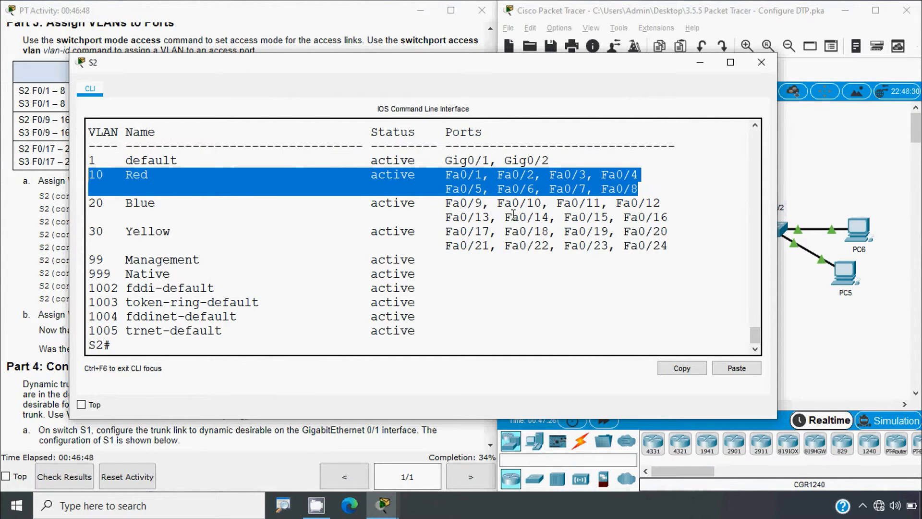
pyautogui.moveTo(669, 217); pyautogui.dragTo(87, 203)
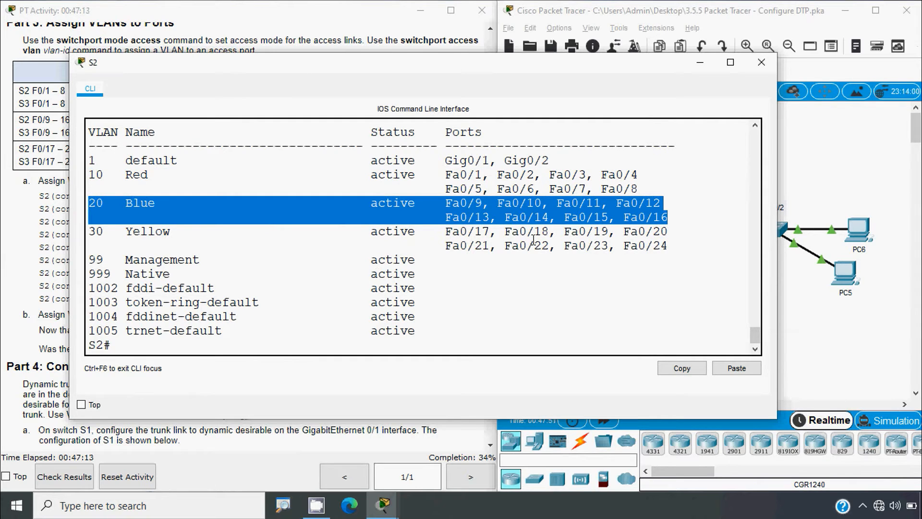
pyautogui.moveTo(669, 246); pyautogui.dragTo(87, 235)
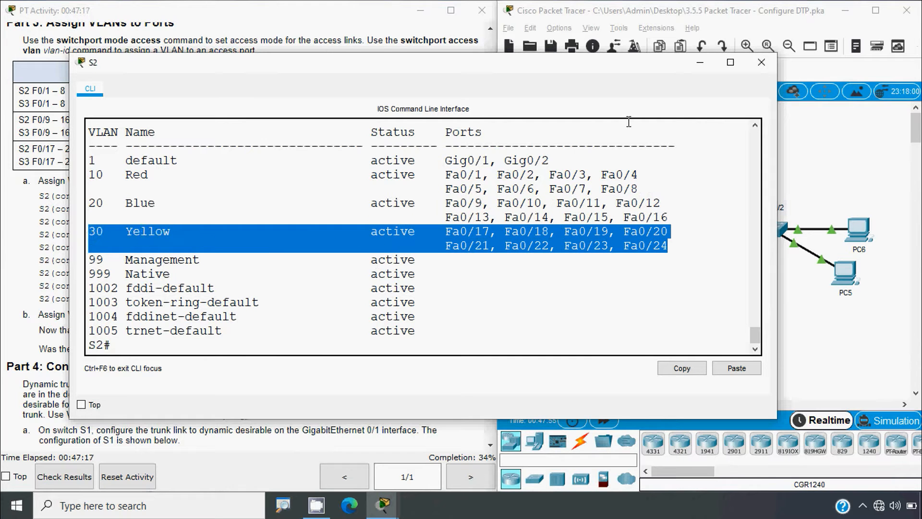
pyautogui.click(762, 62)
# - Open the S3 command line, end configuration mode and run show vlan brief in a widened window
pyautogui.click(771, 233)
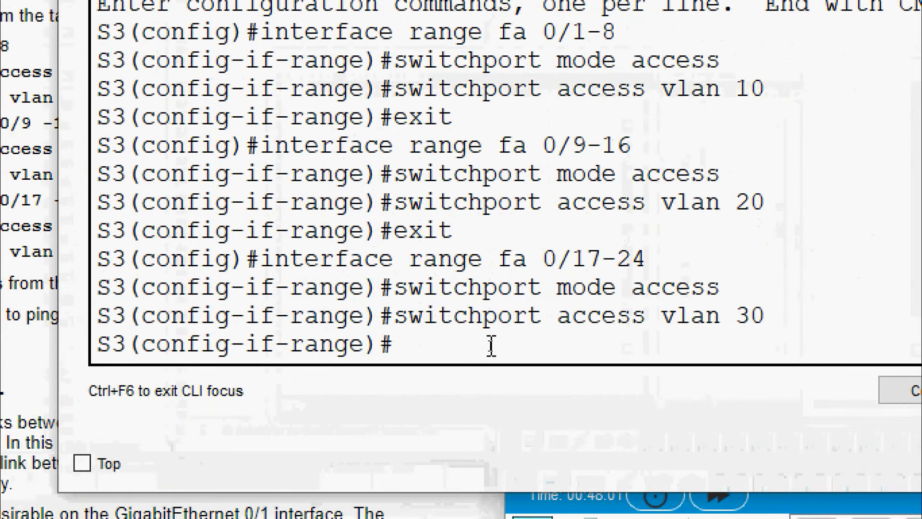
pyautogui.write('end')
pyautogui.press('Return')
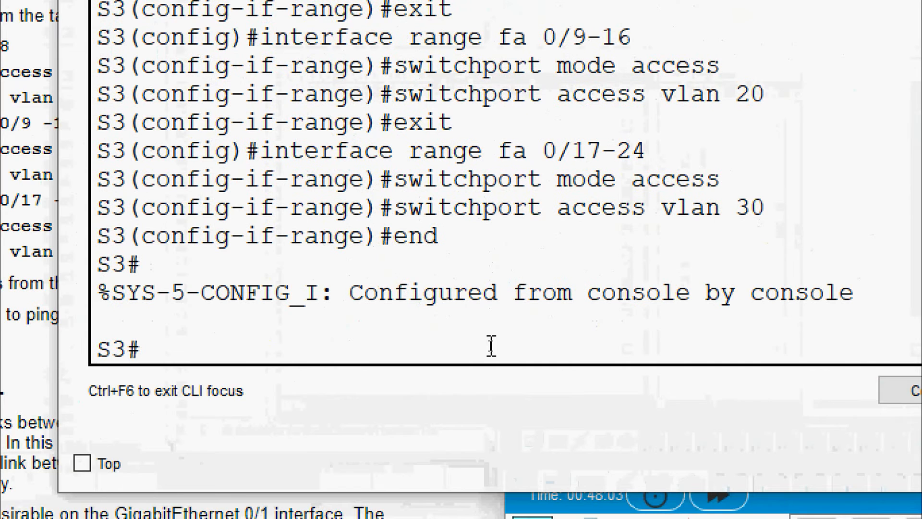
pyautogui.write('show vlan brief')
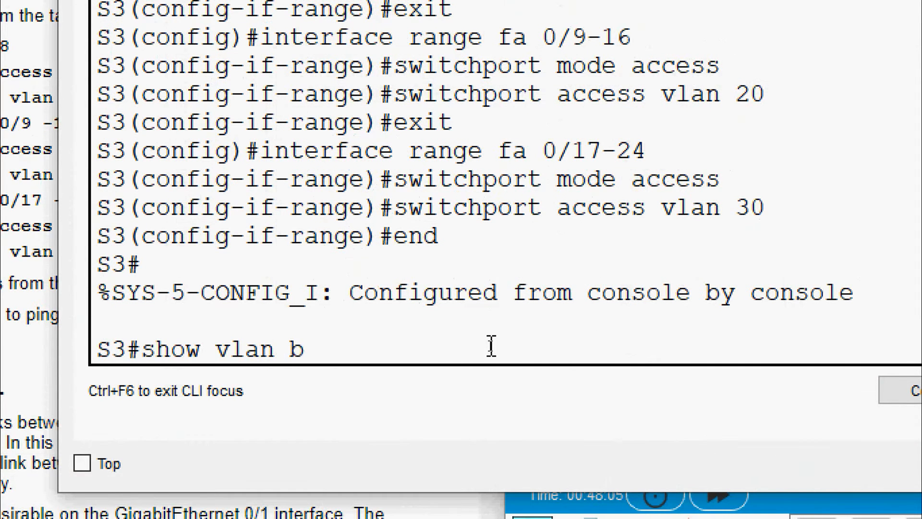
pyautogui.press('Return')
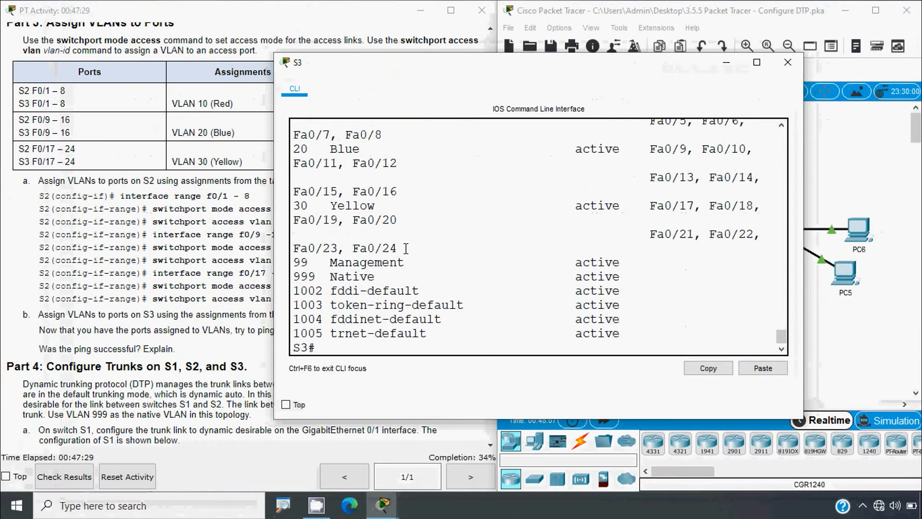
pyautogui.moveTo(269, 267); pyautogui.dragTo(91, 295)
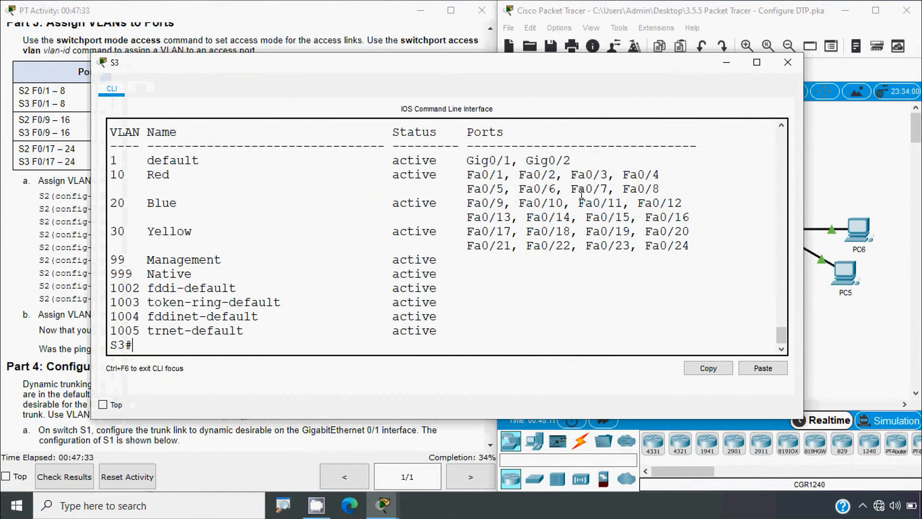
# - Check the S3 ports listed for VLANs 10, 20 and 30 in the VLAN table, and close the S3 window
pyautogui.moveTo(662, 190); pyautogui.dragTo(106, 177)
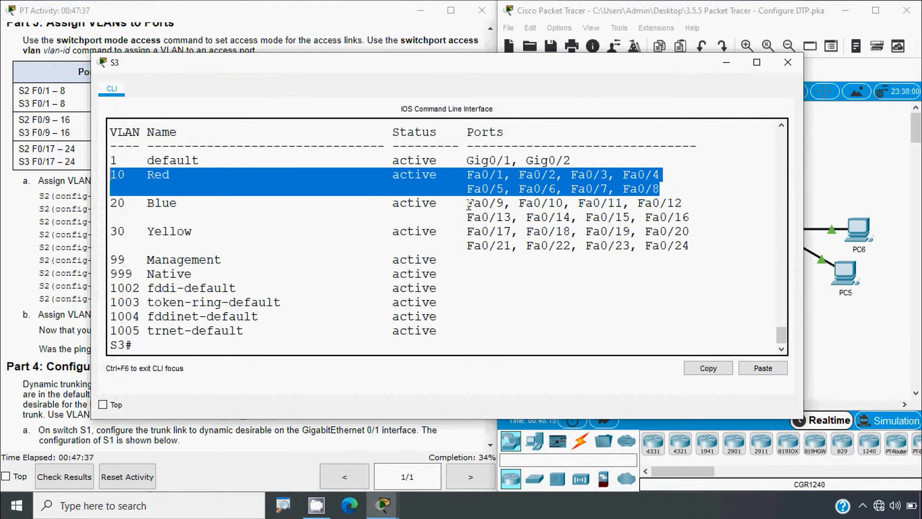
pyautogui.moveTo(466, 204); pyautogui.dragTo(687, 217)
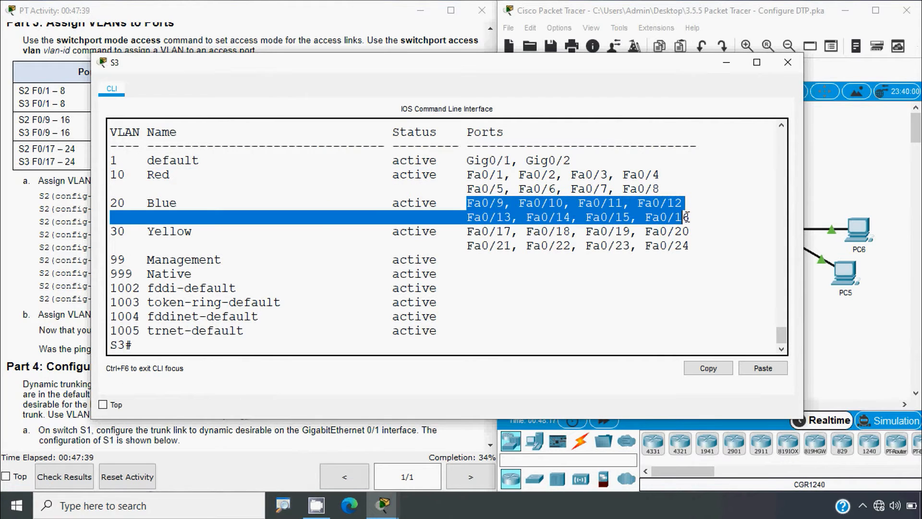
pyautogui.moveTo(126, 202); pyautogui.dragTo(108, 203)
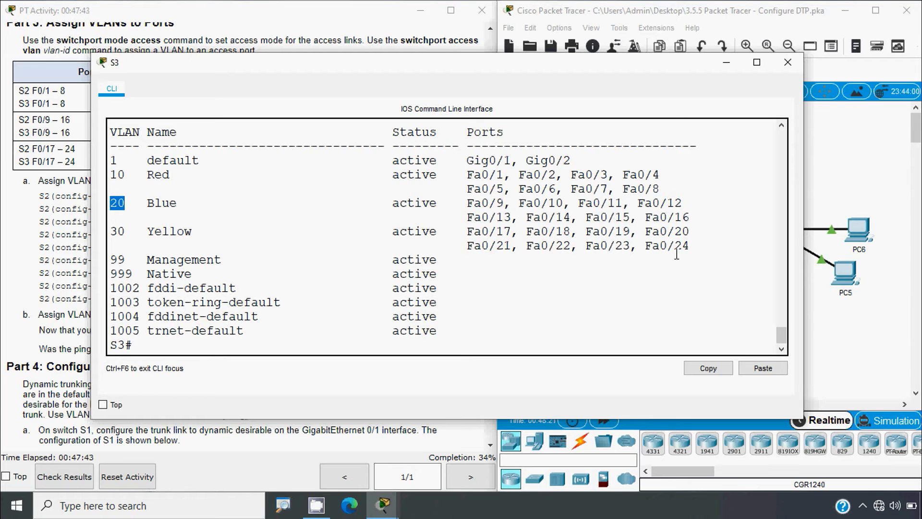
pyautogui.moveTo(693, 246); pyautogui.dragTo(110, 234)
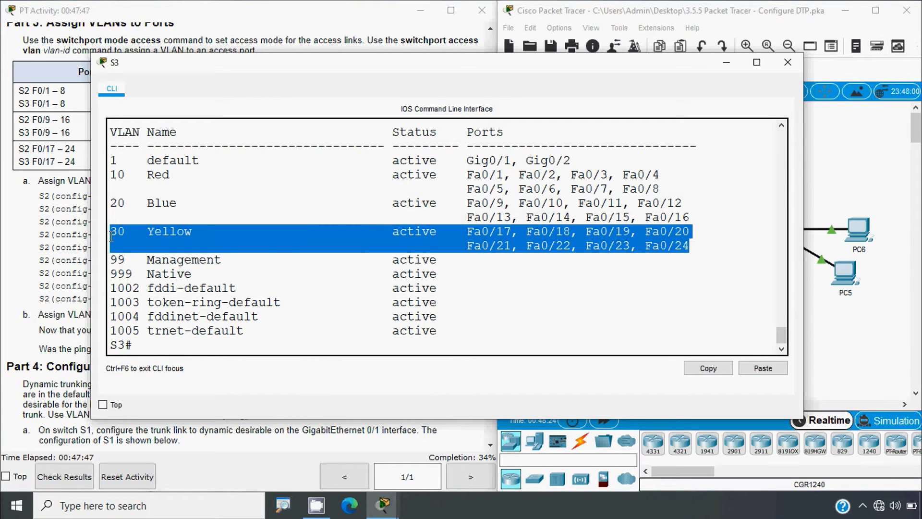
pyautogui.click(788, 62)
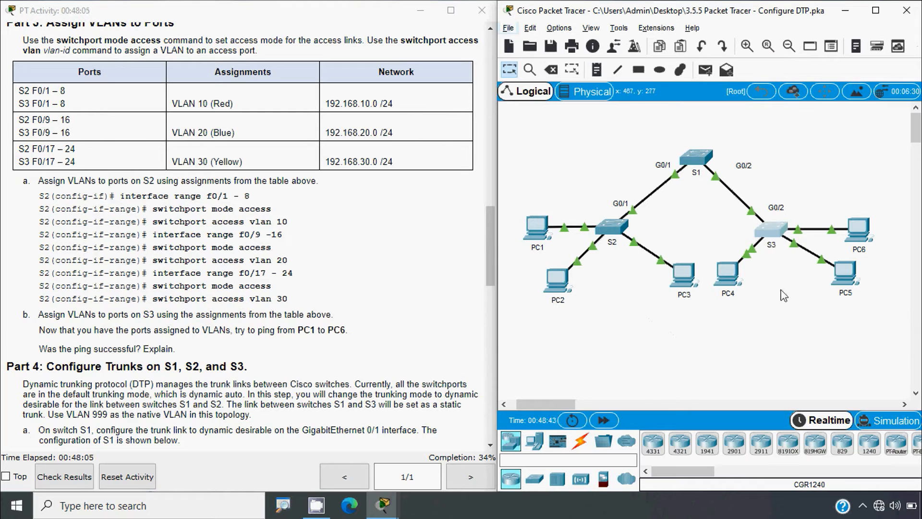
# - Open PC6's IP configuration, copy its IPv4 address, and close the PC6 window
pyautogui.click(859, 229)
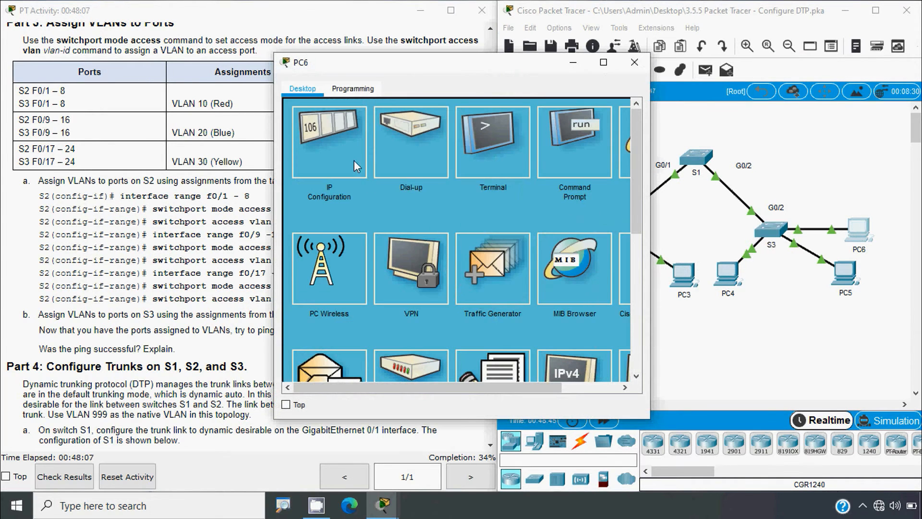
pyautogui.click(337, 152)
pyautogui.click(420, 184)
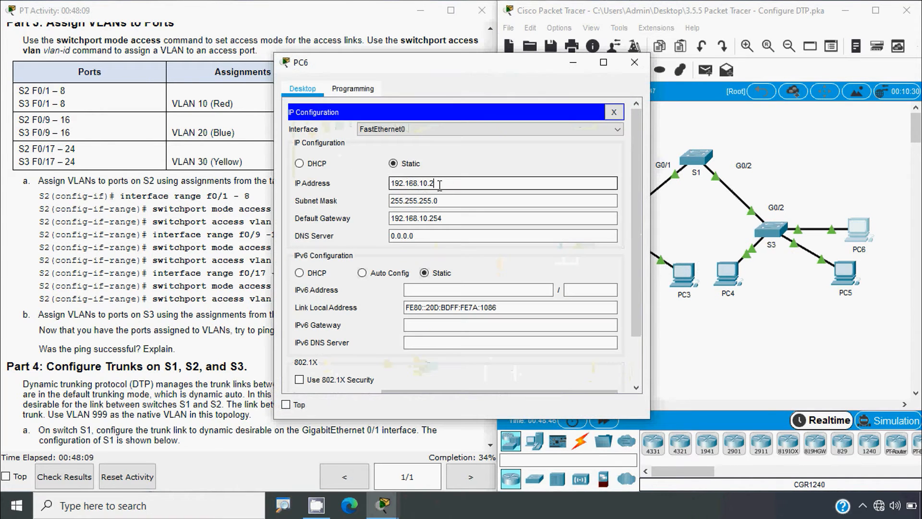
pyautogui.doubleClick(439, 185)
pyautogui.hotkey('ctrl', 'c')
pyautogui.click(634, 62)
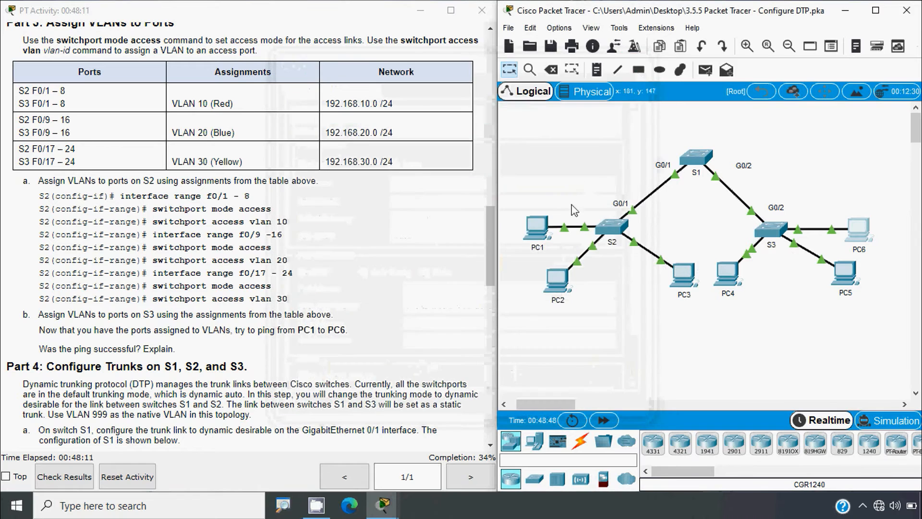
# - Ping PC6 at 192.168.10.2 from PC1's command prompt, and close the PC1 window
pyautogui.click(537, 227)
pyautogui.click(583, 187)
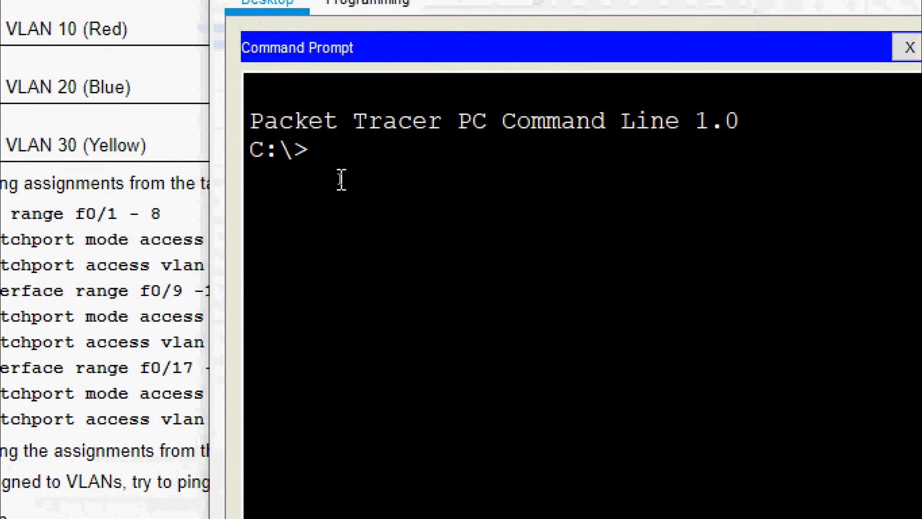
pyautogui.write('ping')
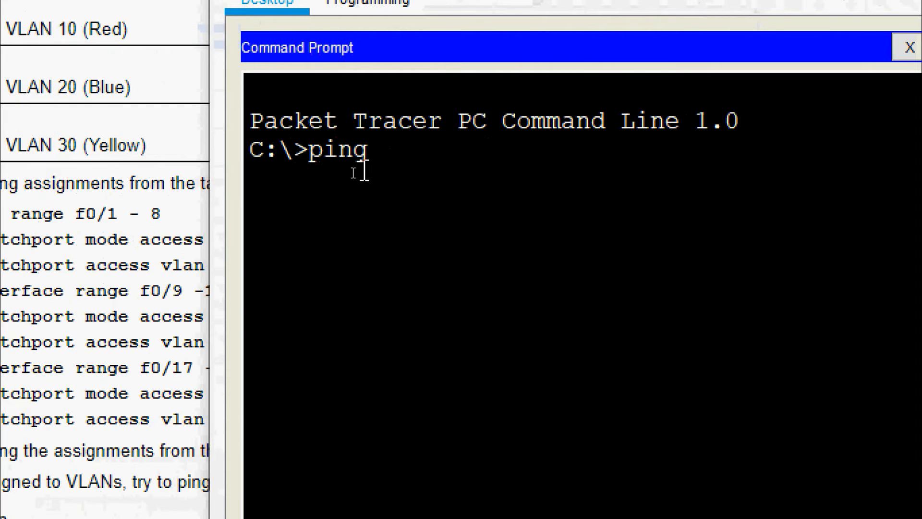
pyautogui.rightClick(390, 145)
pyautogui.click(421, 194)
pyautogui.press('Return')
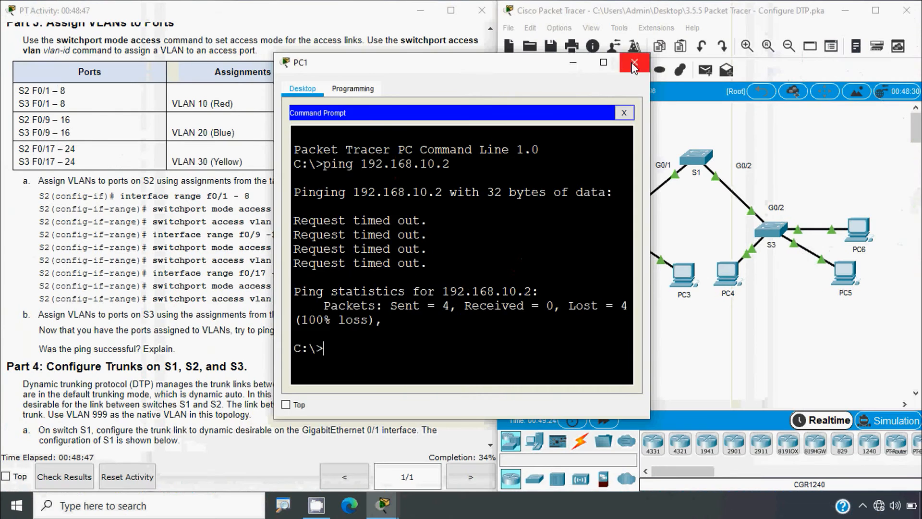
pyautogui.click(644, 62)
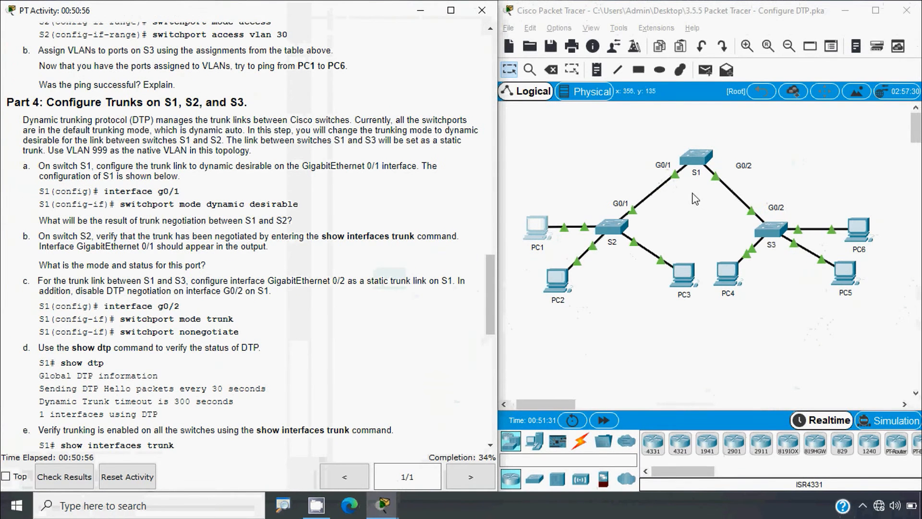
# - Open the S1 command line and enter global configuration mode from privileged mode
pyautogui.click(698, 163)
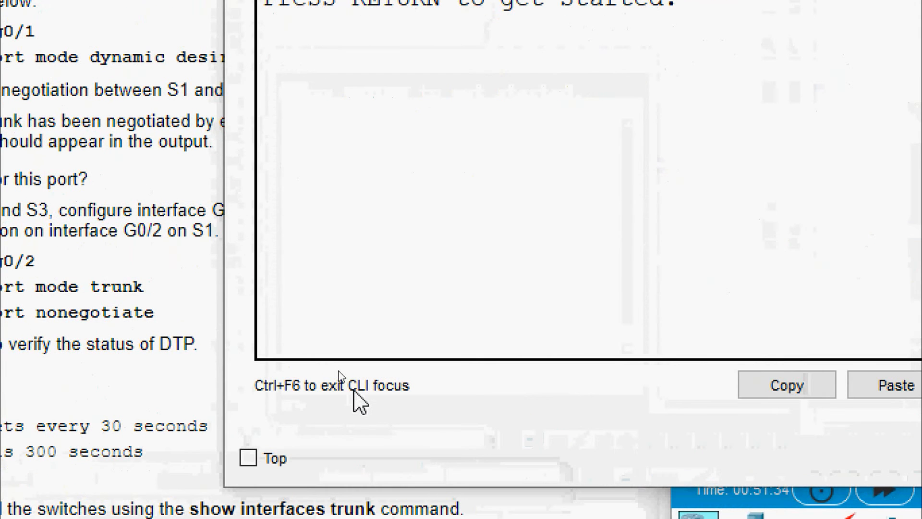
pyautogui.press('Return')
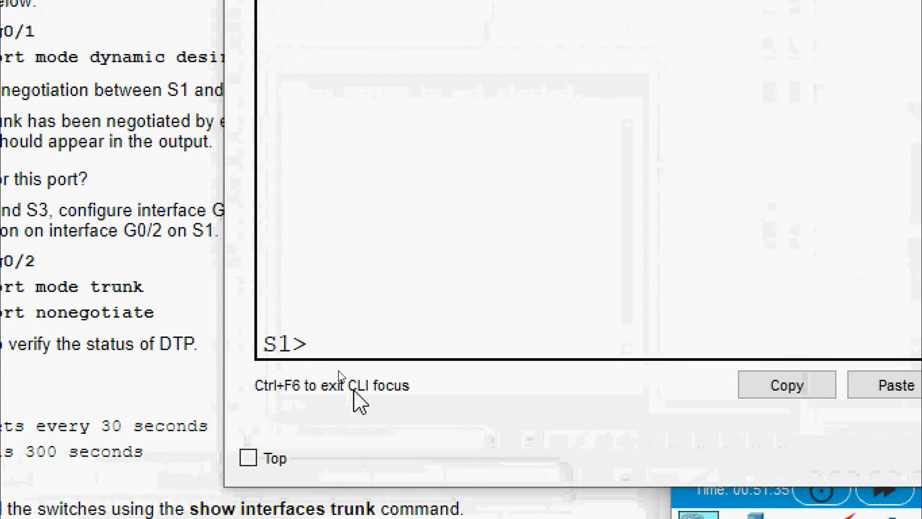
pyautogui.write('enable')
pyautogui.press('Return')
pyautogui.write('conf')
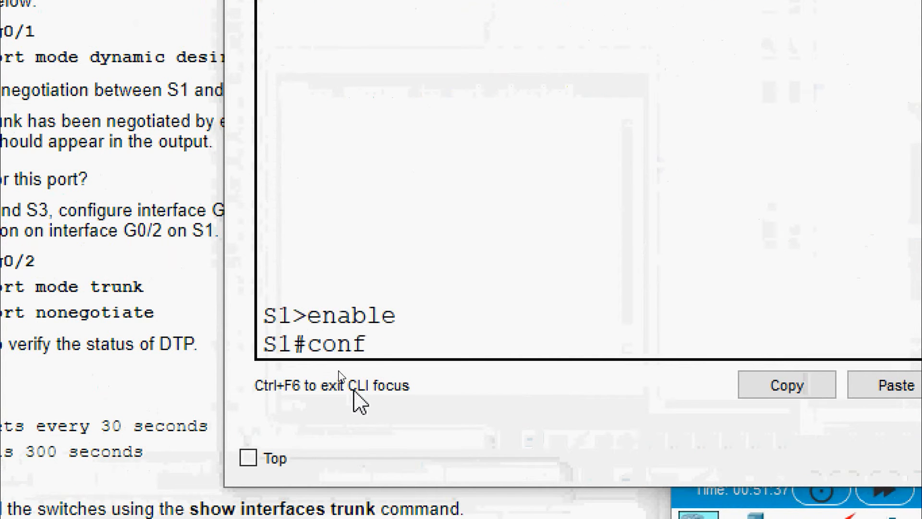
pyautogui.write('igure terminal')
pyautogui.press('Return')
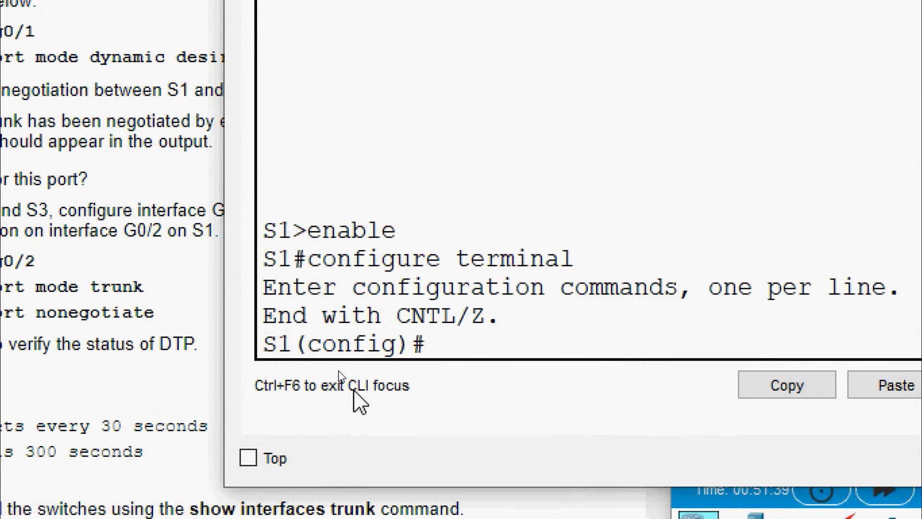
pyautogui.press('Return')
# - Enter interface configuration for GigabitEthernet 0/1 on S1 and list the available switchport mode options
pyautogui.write('interfa')
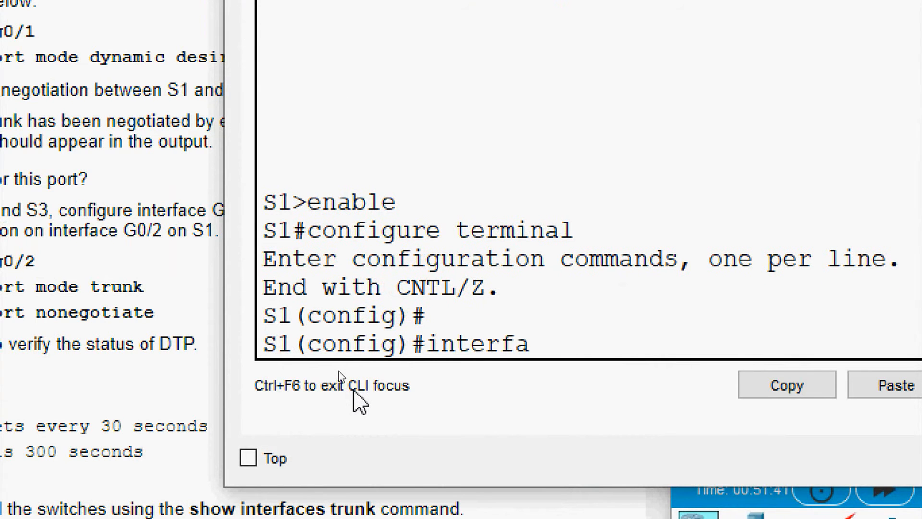
pyautogui.write('ce gigabit')
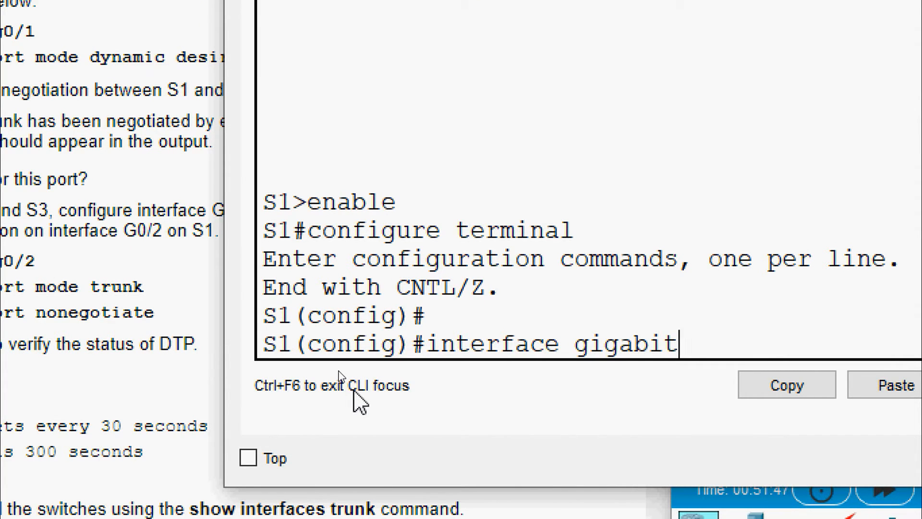
pyautogui.write(' 0/1')
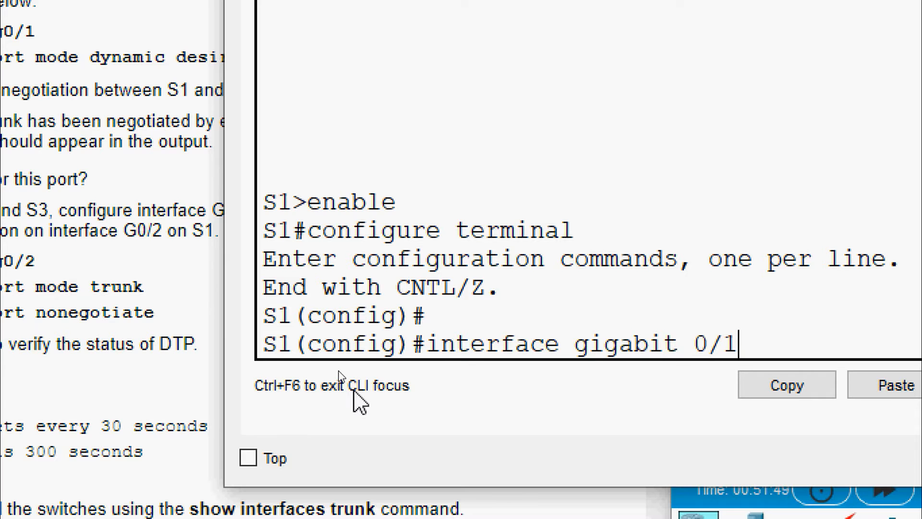
pyautogui.press('Return')
pyautogui.write('sw')
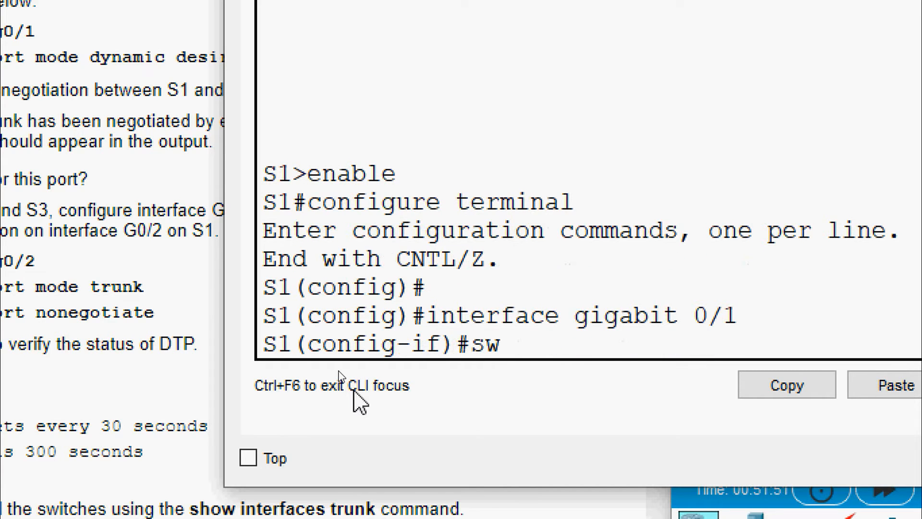
pyautogui.write('itchport mode ')
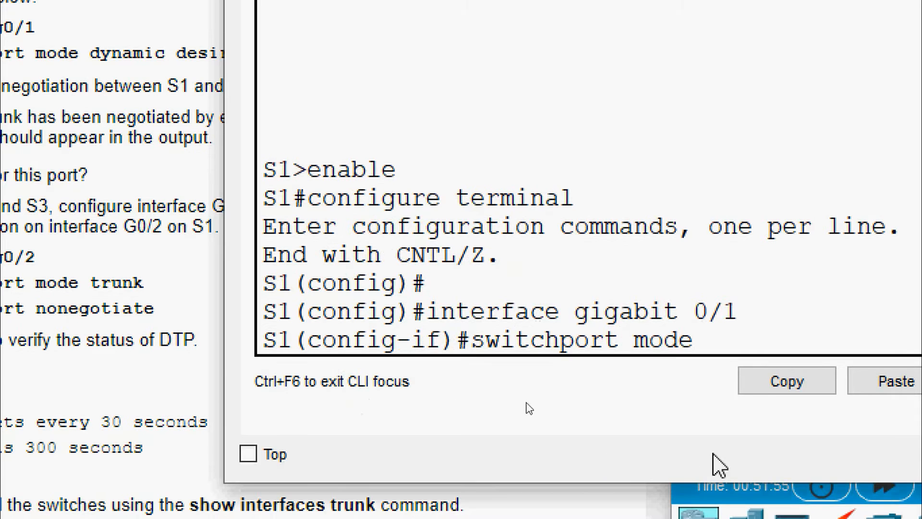
pyautogui.write('?')
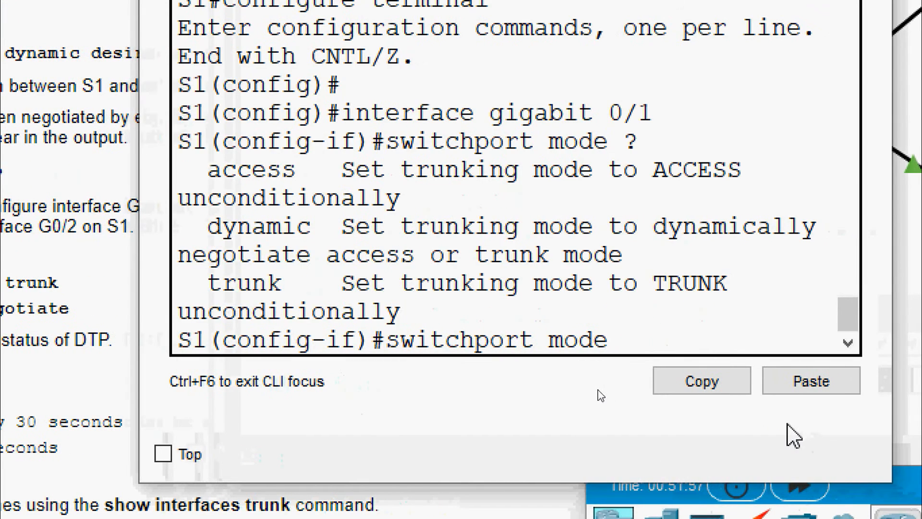
# - List the dynamic options, set S1's G0/1 to switchport mode dynamic desirable, and return to the activity instructions and topology
pyautogui.write('dyn')
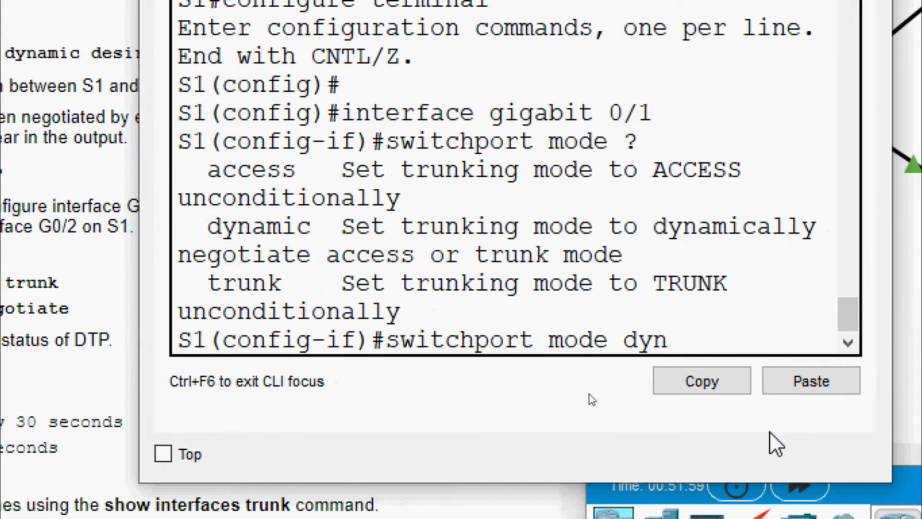
pyautogui.write('amic ?')
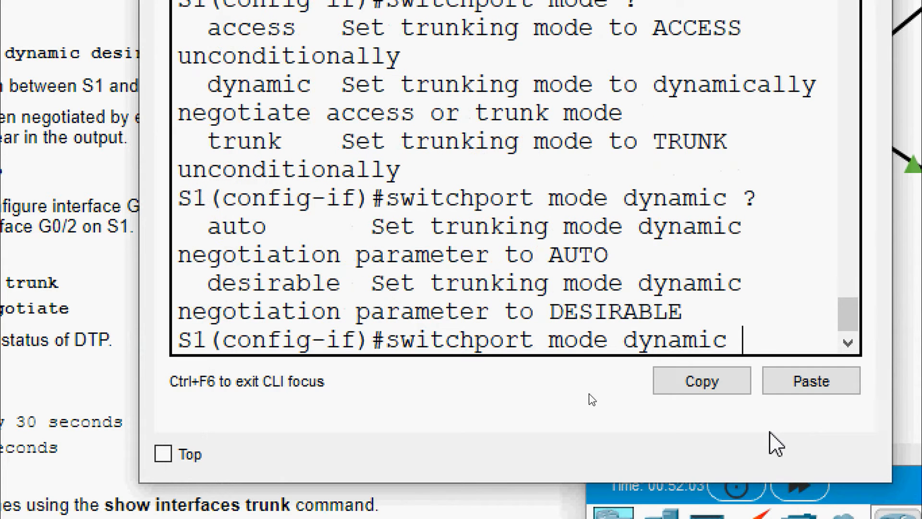
pyautogui.write('desir')
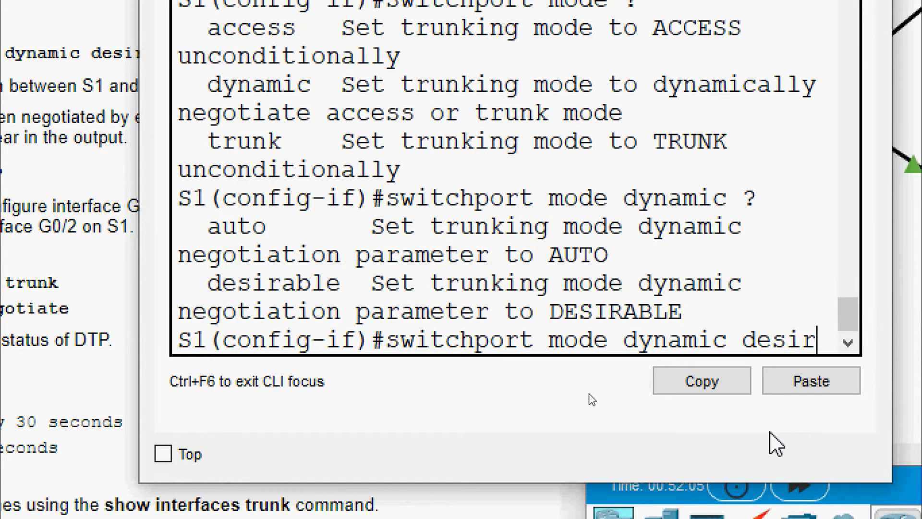
pyautogui.write('able')
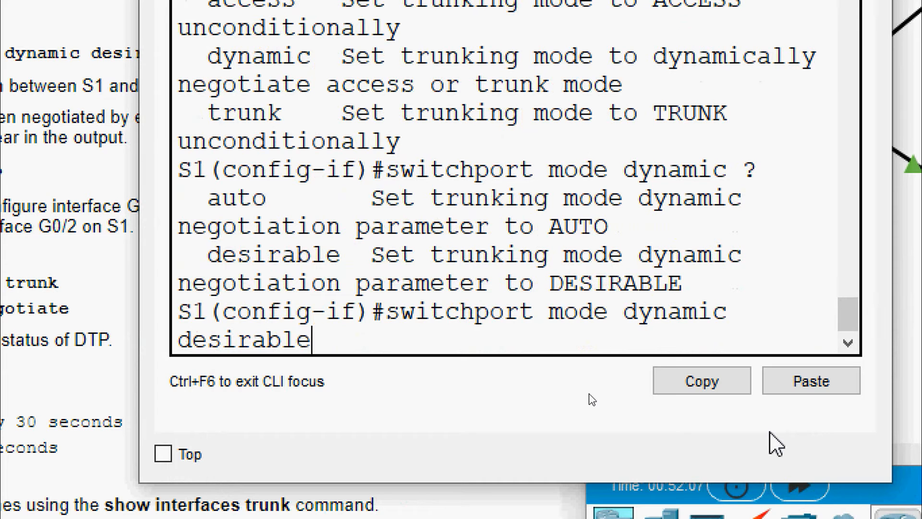
pyautogui.press('Return')
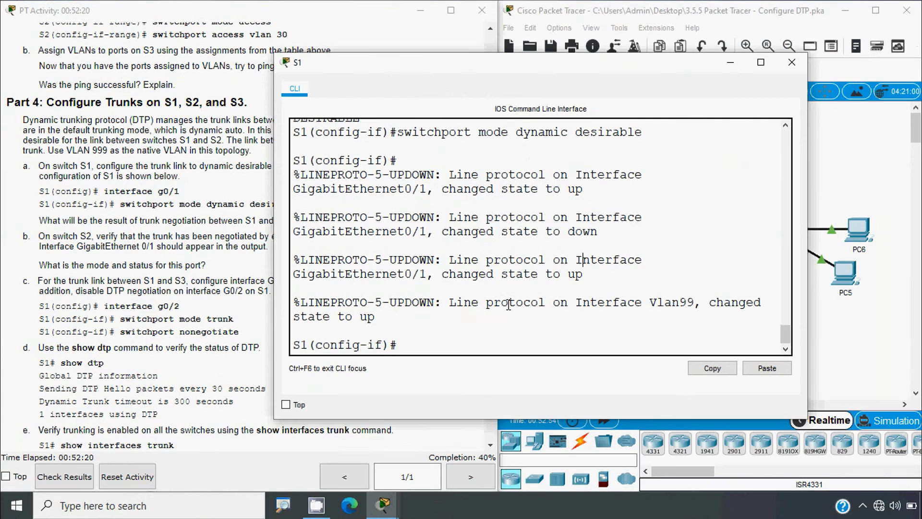
pyautogui.click(168, 273)
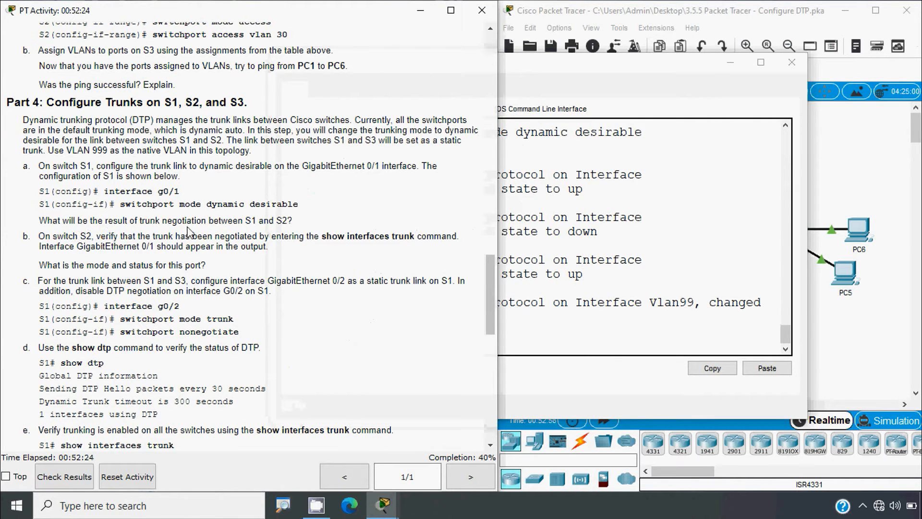
pyautogui.click(860, 383)
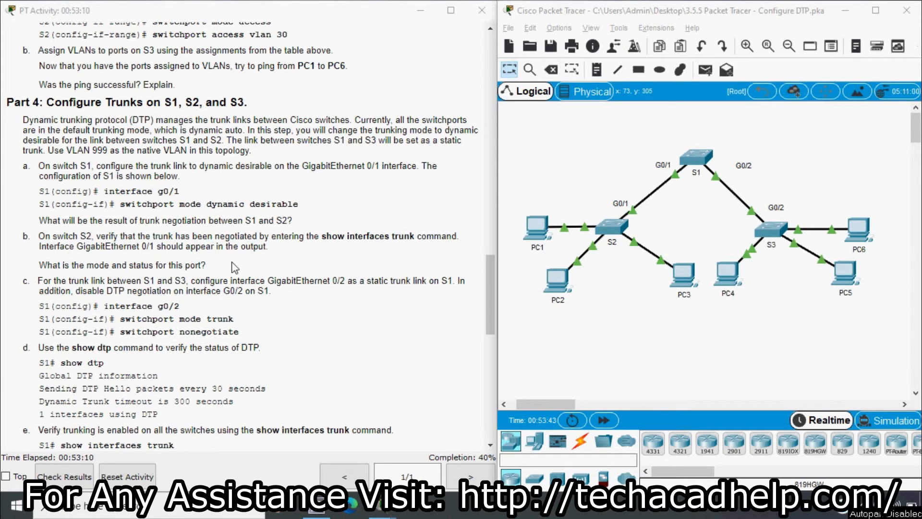
# - Open the S2 command line in a widened window, review the interface log messages and run show interfaces trunk
pyautogui.click(611, 234)
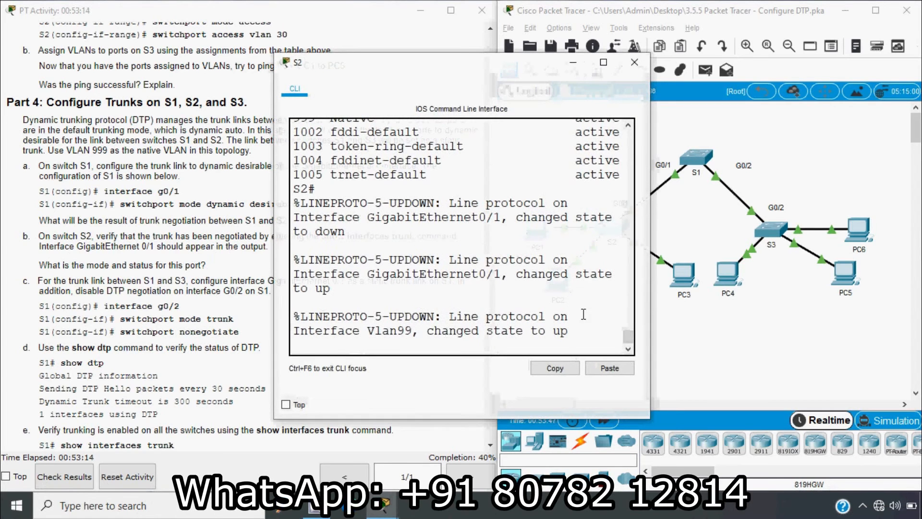
pyautogui.moveTo(652, 230); pyautogui.dragTo(883, 230)
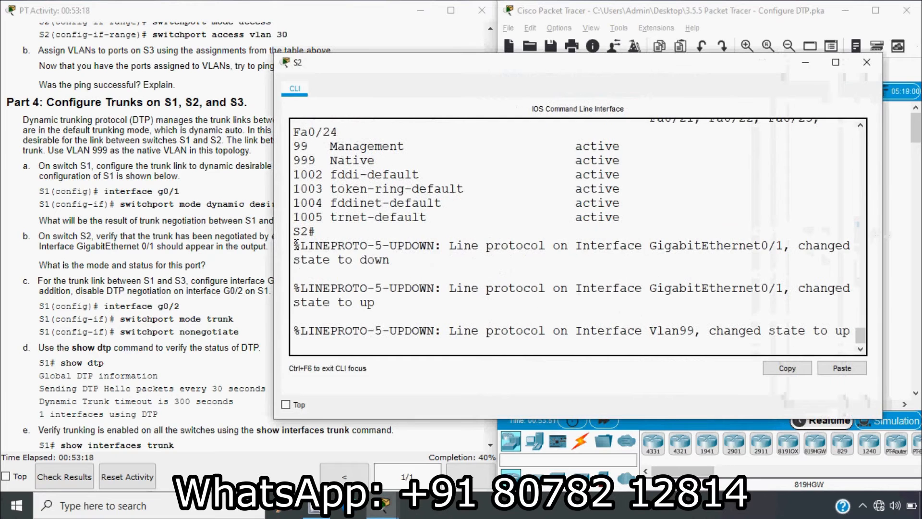
pyautogui.moveTo(296, 245); pyautogui.dragTo(599, 346)
pyautogui.press('Return')
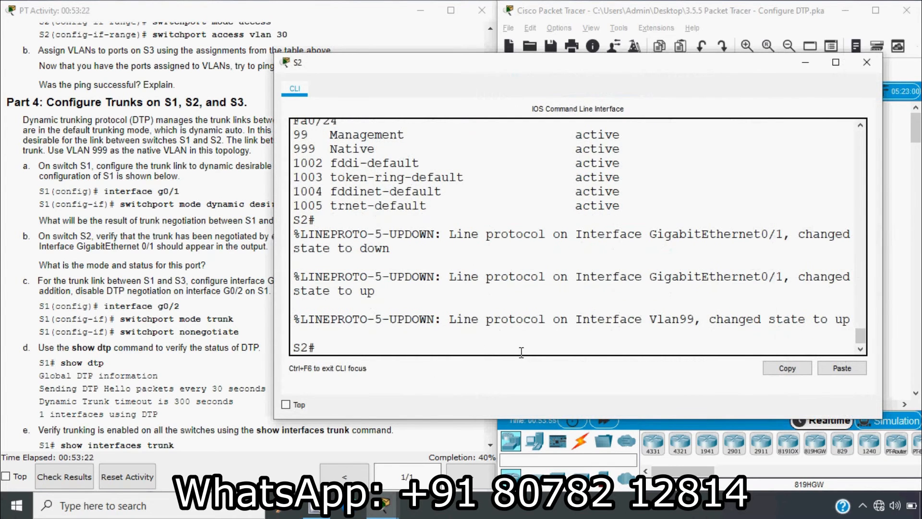
pyautogui.write('show')
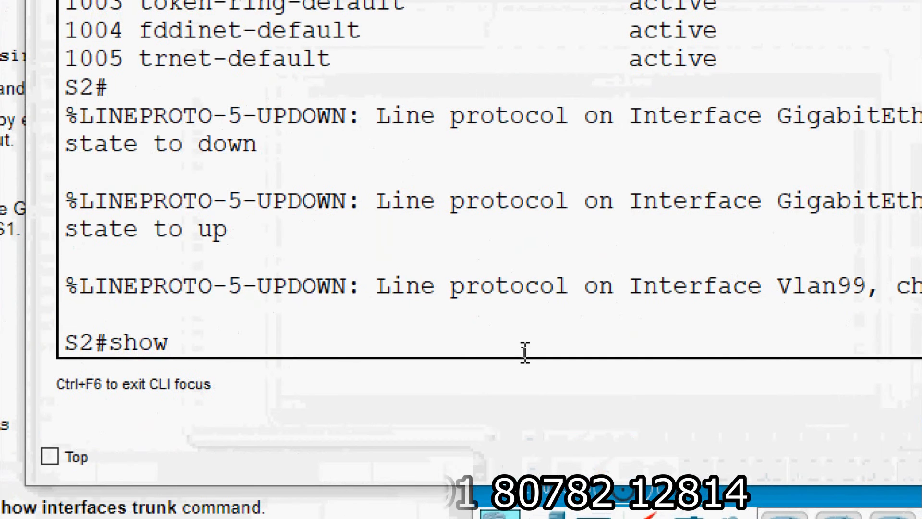
pyautogui.write(' interfaces trunk')
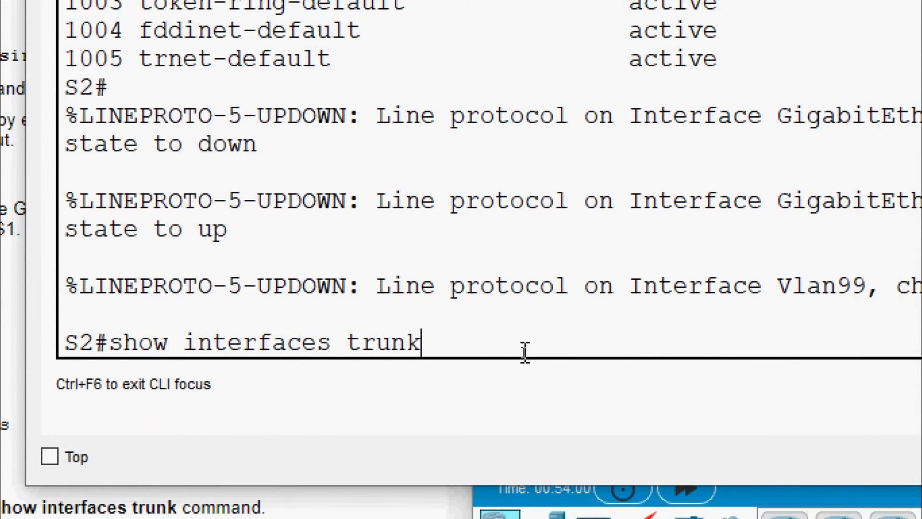
pyautogui.press('Return')
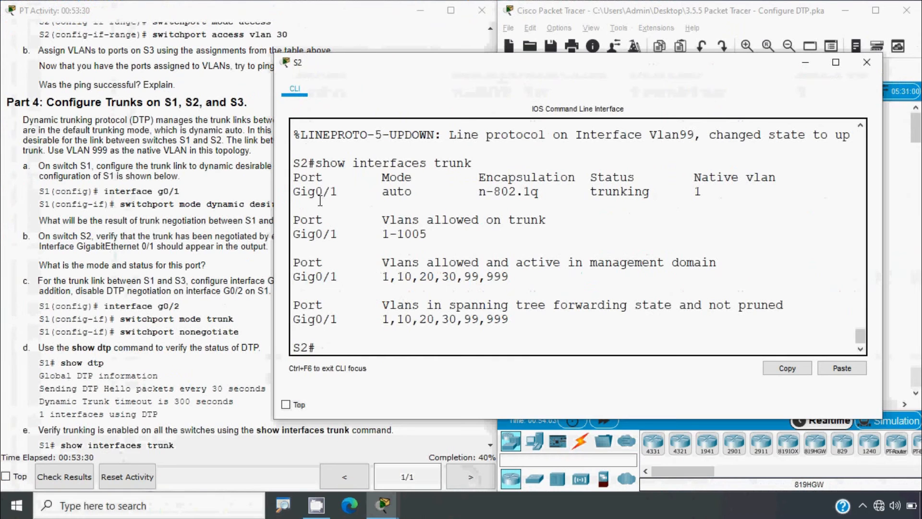
# - Examine the mode, status and native VLAN of port Gig0/1 in S2's trunk output against the activity question
pyautogui.moveTo(322, 178); pyautogui.dragTo(339, 192)
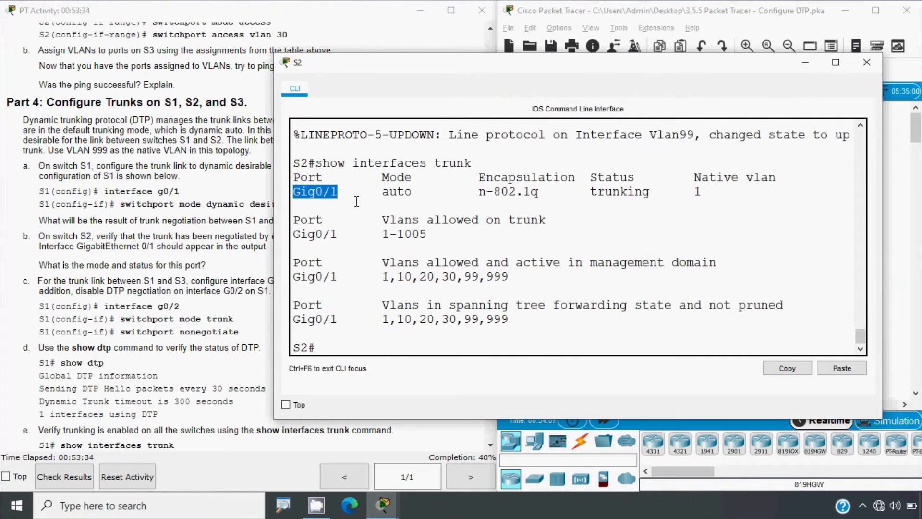
pyautogui.moveTo(589, 176); pyautogui.dragTo(656, 192)
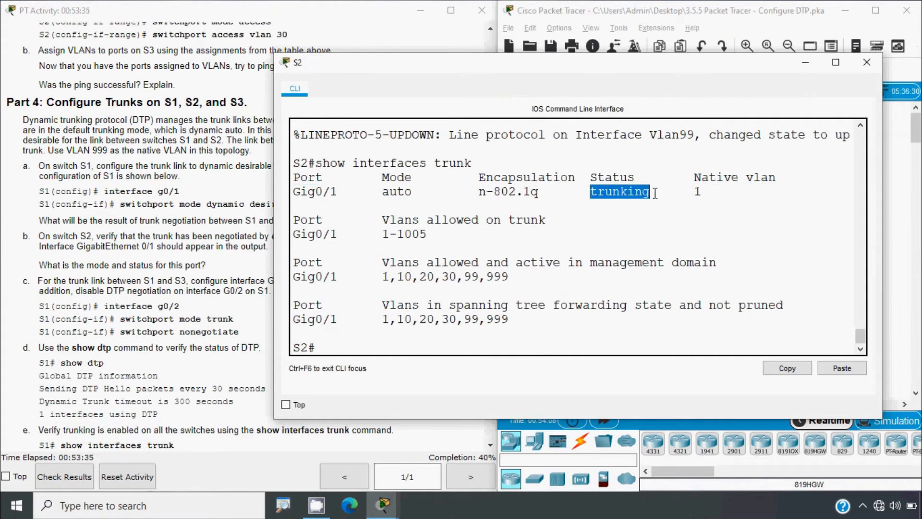
pyautogui.moveTo(413, 179); pyautogui.dragTo(385, 193)
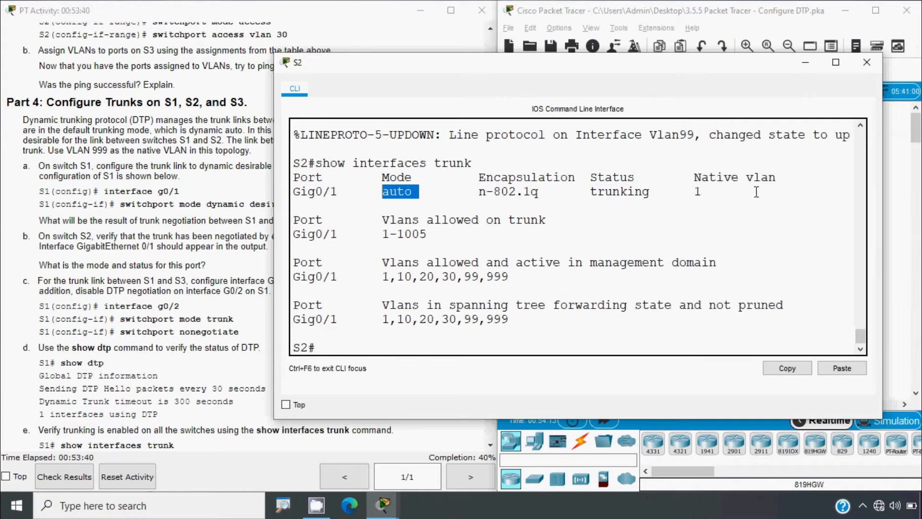
pyautogui.moveTo(693, 179); pyautogui.dragTo(681, 193)
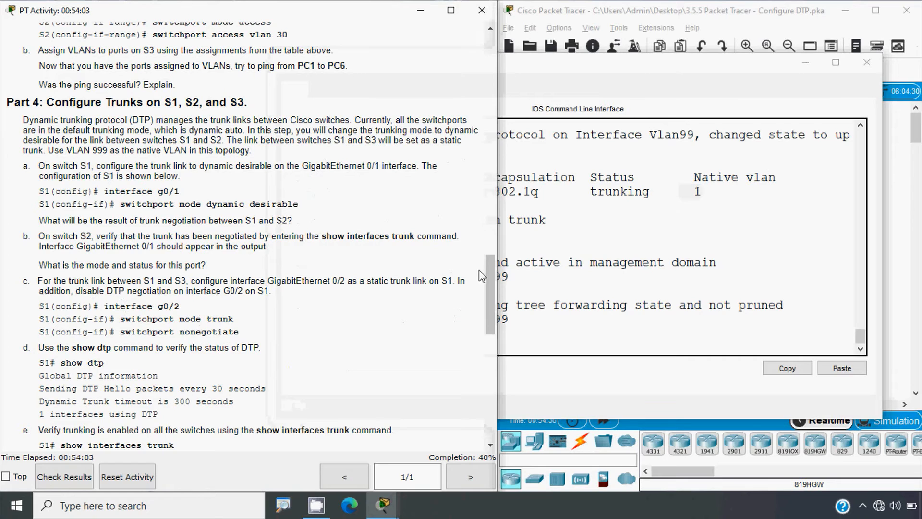
pyautogui.click(615, 271)
pyautogui.moveTo(413, 177); pyautogui.dragTo(385, 192)
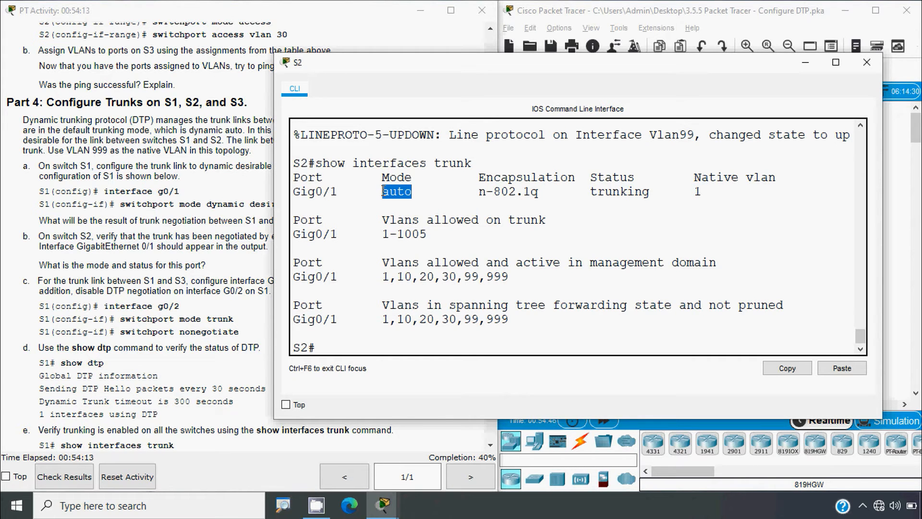
pyautogui.moveTo(582, 178)
pyautogui.mouseDown()
pyautogui.moveTo(654, 178)
pyautogui.moveTo(578, 191)
pyautogui.mouseUp()
# - Read the activity instructions for making S1's G0/2 a static trunk with DTP negotiation disabled
pyautogui.click(110, 306)
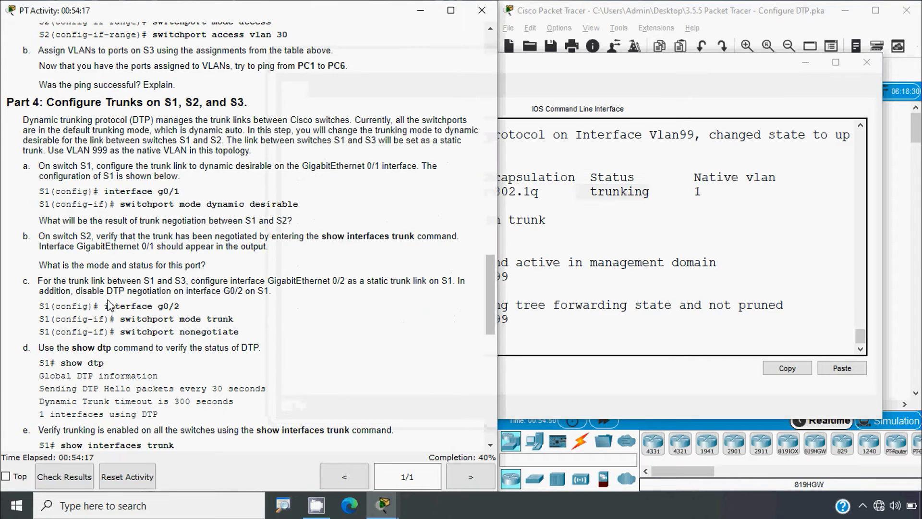
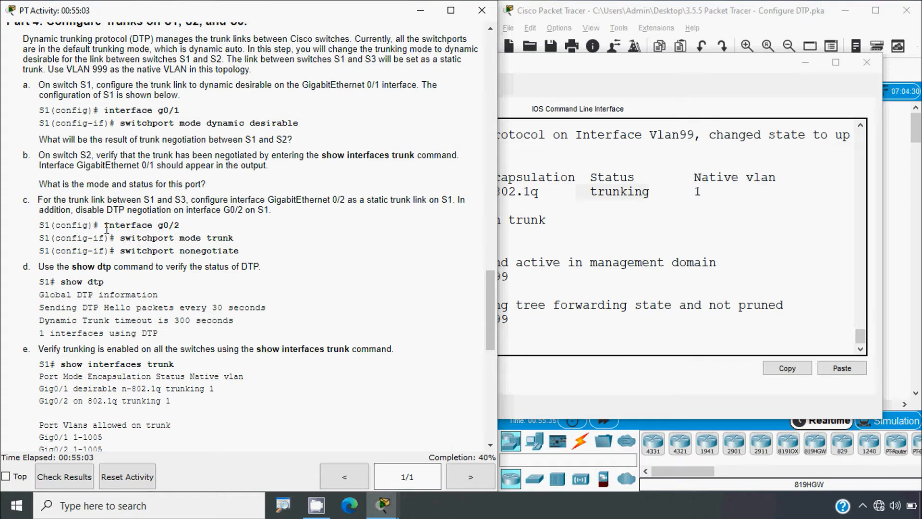
pyautogui.moveTo(106, 225); pyautogui.dragTo(187, 228)
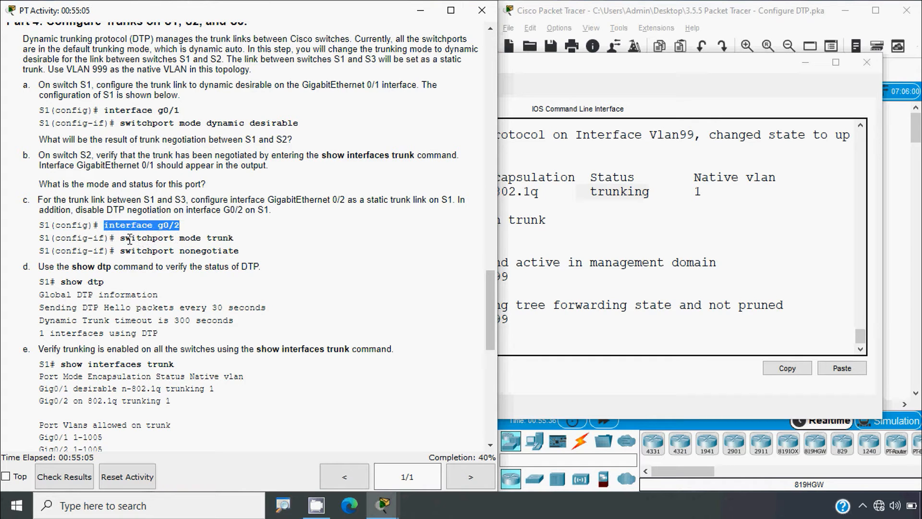
pyautogui.moveTo(121, 239); pyautogui.dragTo(164, 239)
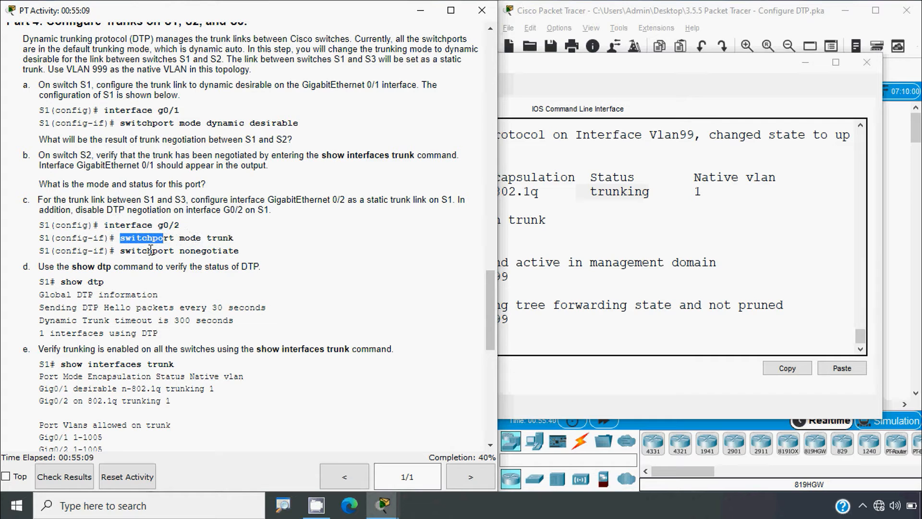
pyautogui.moveTo(121, 251); pyautogui.dragTo(160, 246)
pyautogui.moveTo(175, 249); pyautogui.dragTo(240, 251)
pyautogui.click(243, 255)
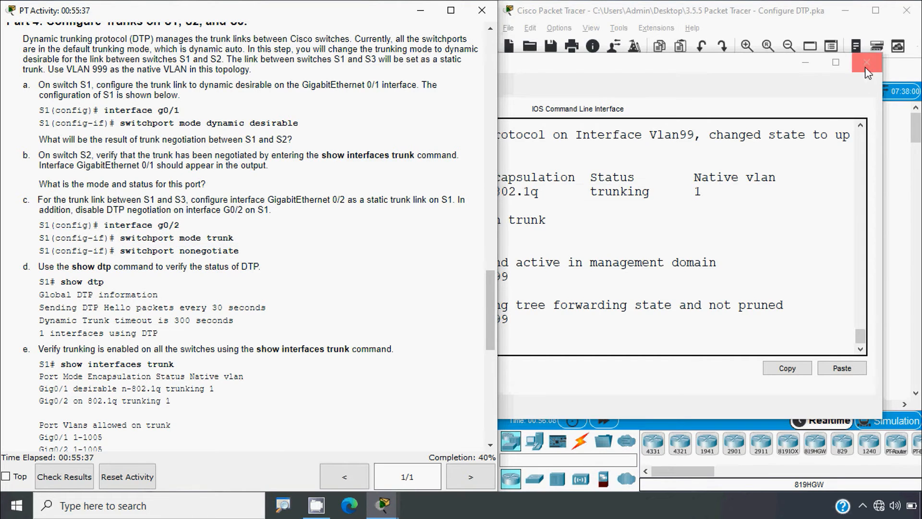
# - Close the S2 window, open the S1 command line in a widened window and exit to global configuration mode
pyautogui.click(867, 72)
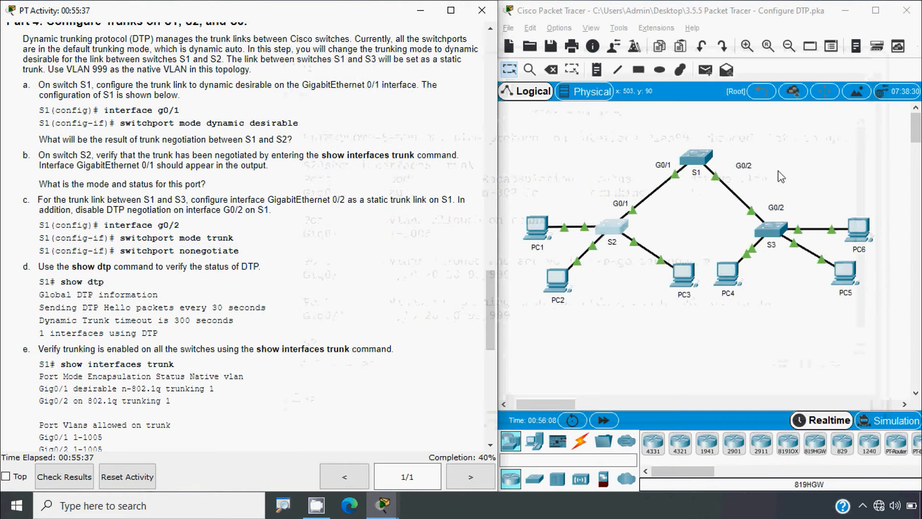
pyautogui.click(695, 168)
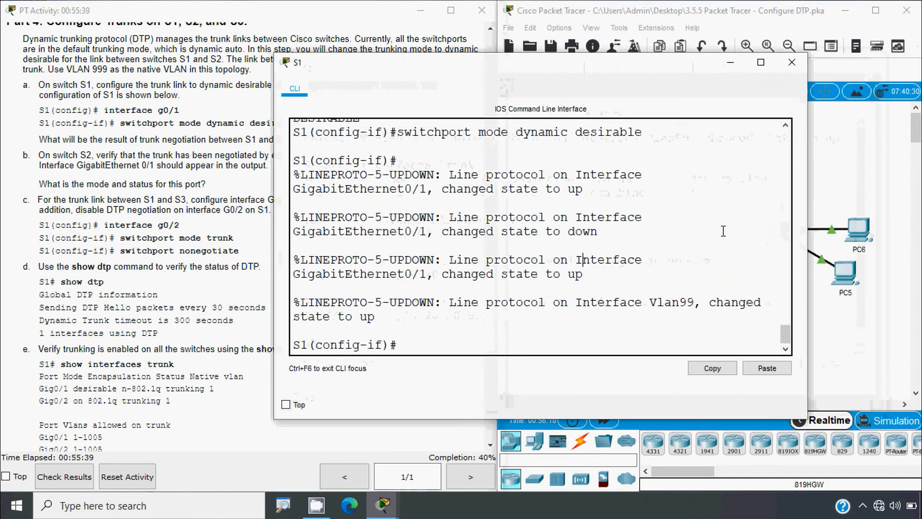
pyautogui.moveTo(807, 208); pyautogui.dragTo(870, 208)
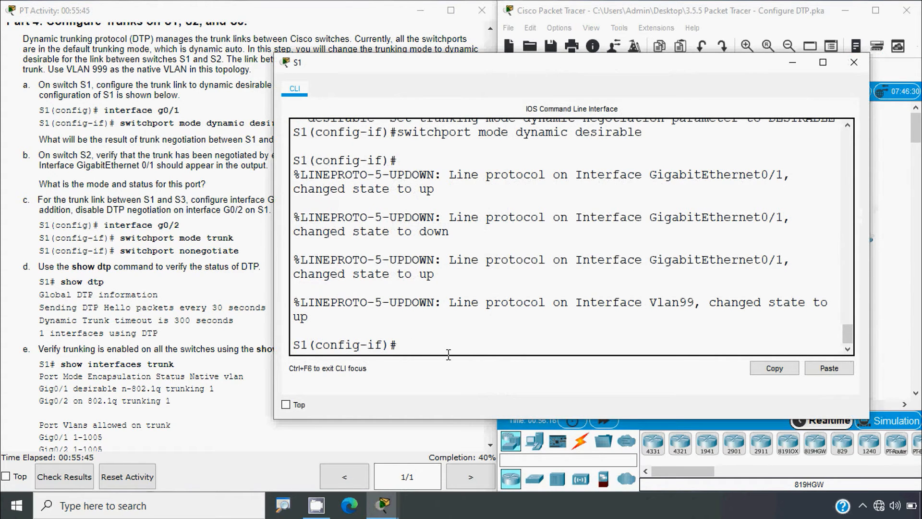
pyautogui.write('exit')
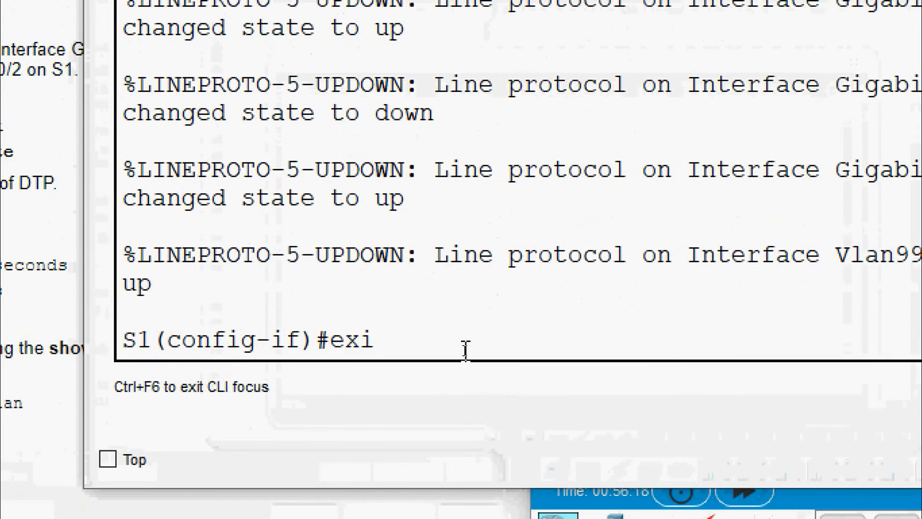
pyautogui.press('Return')
pyautogui.press('Return')
# - Start entering the interface command at S1's global configuration prompt, correcting its spelling
pyautogui.write('interfce')
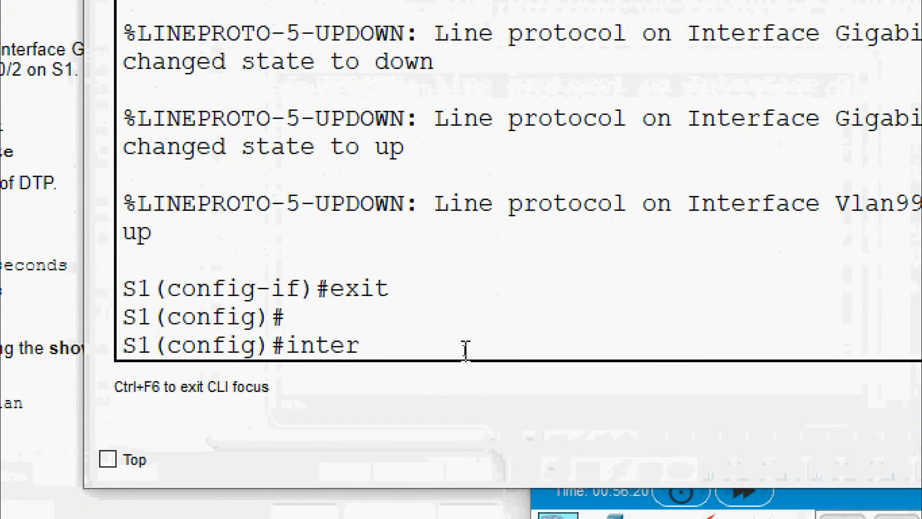
pyautogui.press('BackSpace')
pyautogui.write('e')
pyautogui.press('BackSpace')
pyautogui.press('BackSpace')
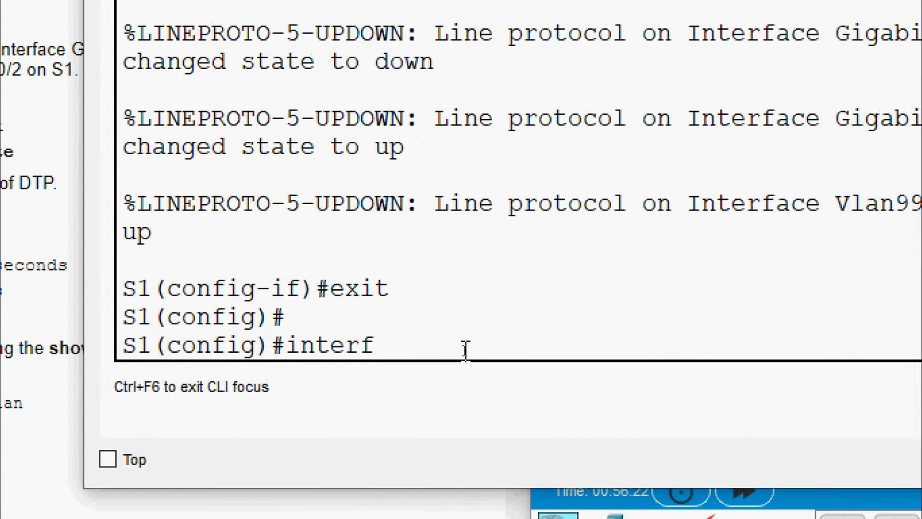
# - Configure interface g0/2 on S1 as a static trunk with switchport mode trunk
pyautogui.write('ace g0/2')
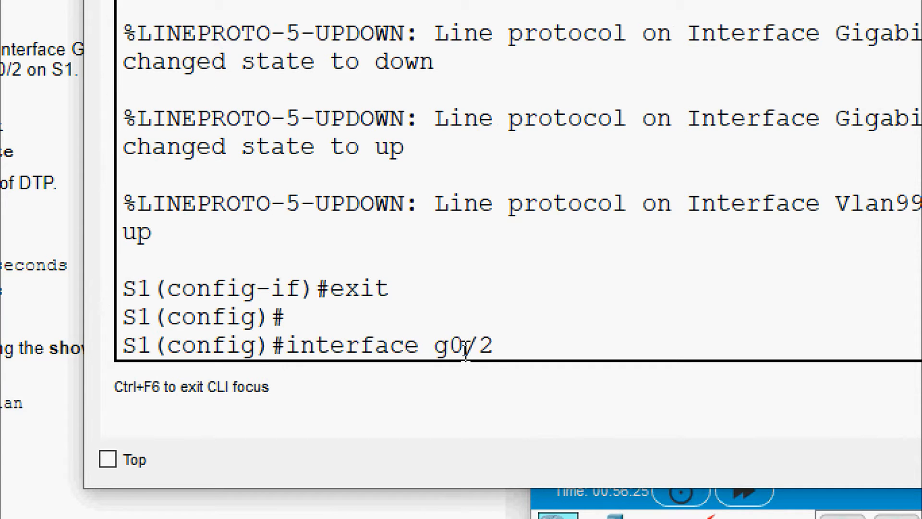
pyautogui.press('Return')
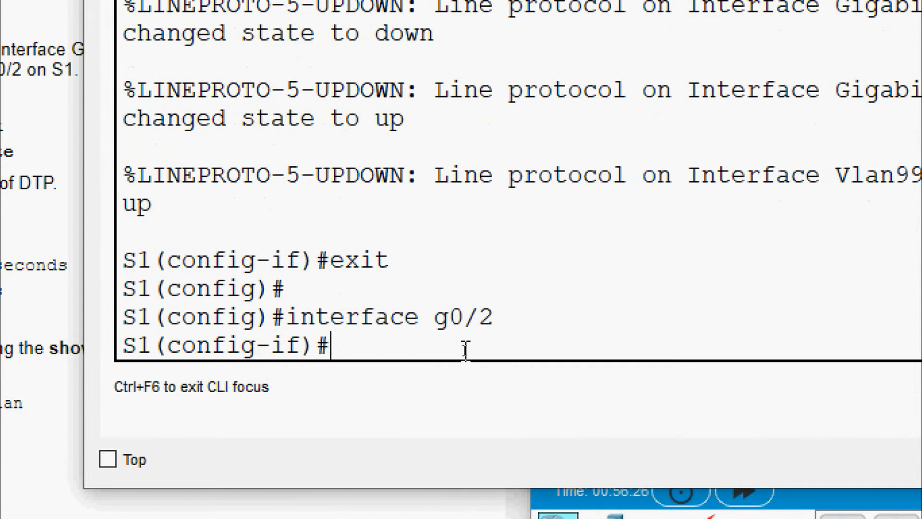
pyautogui.write('switchp')
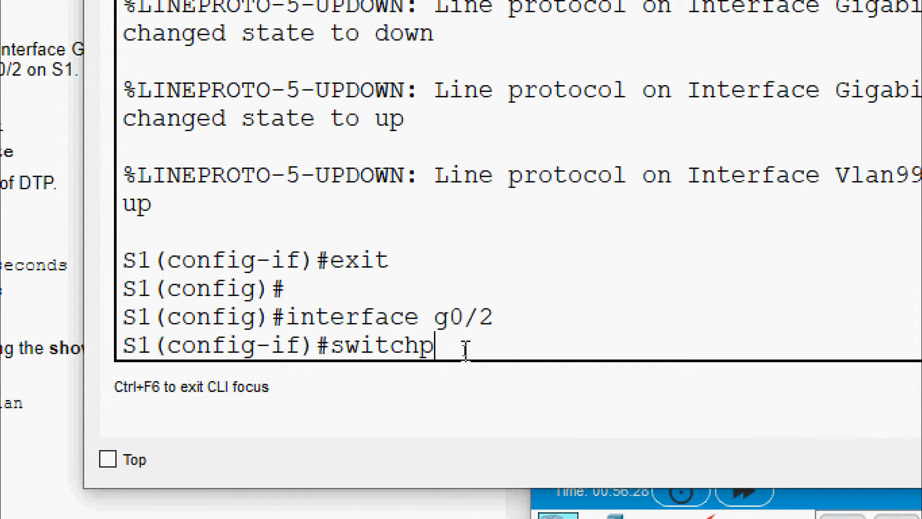
pyautogui.write('ort mode tr')
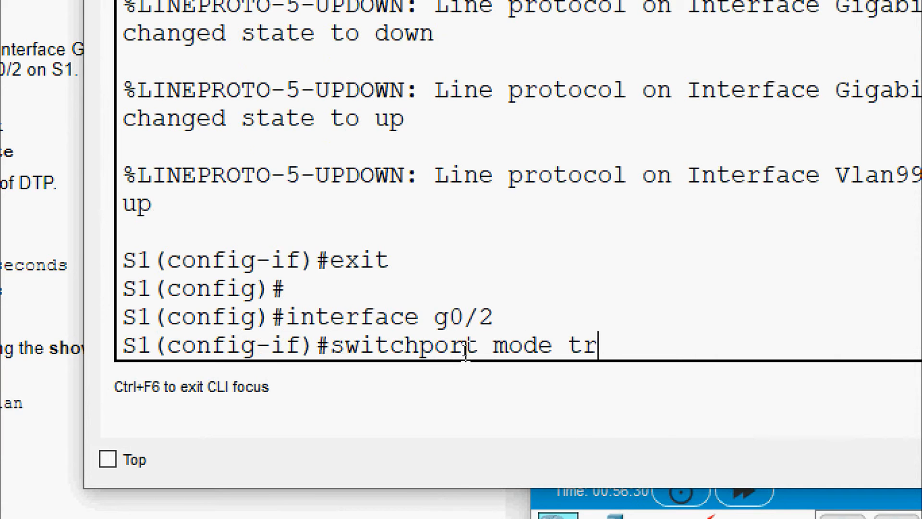
pyautogui.write('unk')
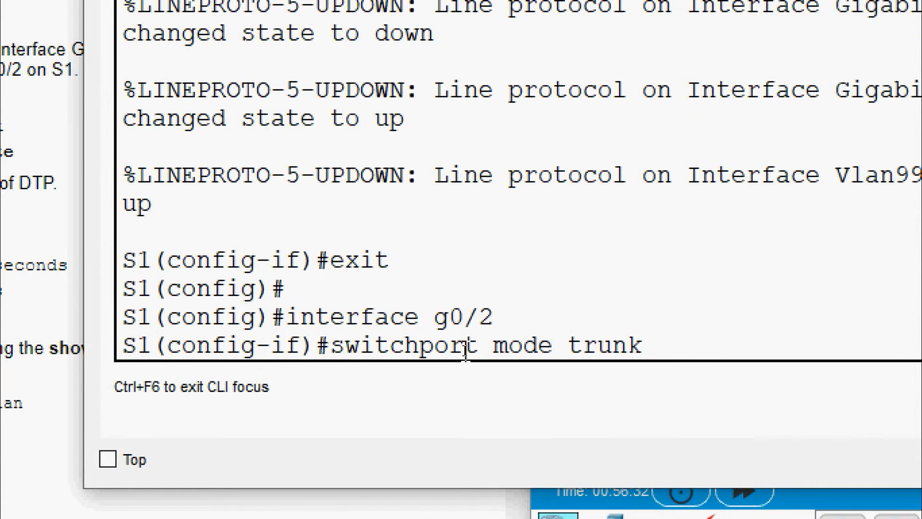
pyautogui.press('Return')
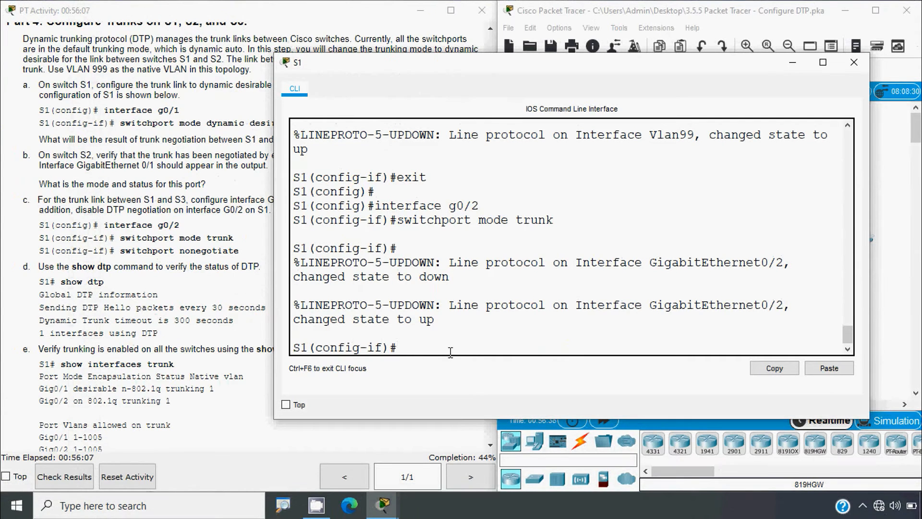
# - Disable DTP negotiation on S1's g0/2 with switchport nonegotiate and return to privileged EXEC mode
pyautogui.write('swit')
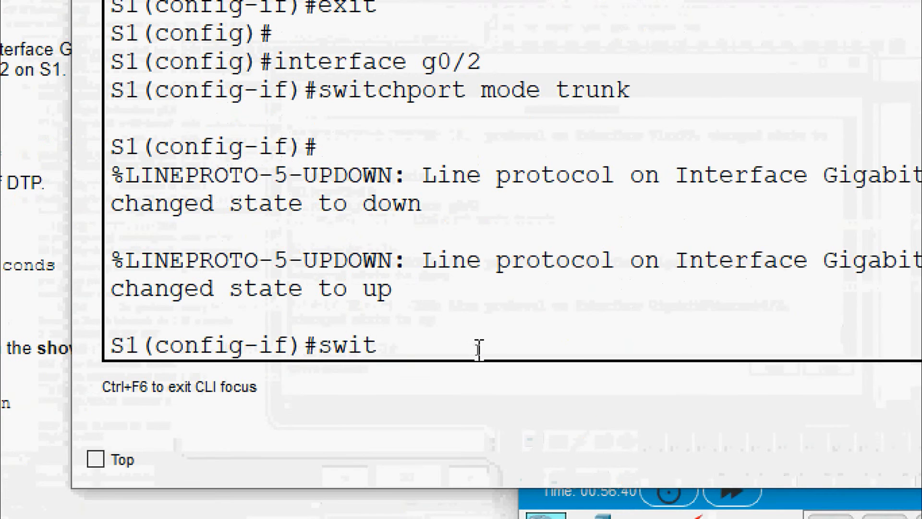
pyautogui.write('chport monego')
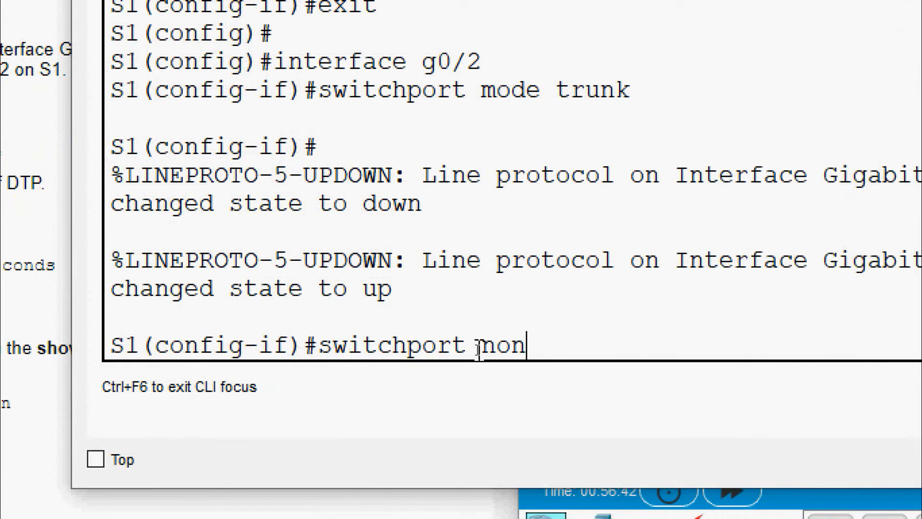
pyautogui.write('tiate')
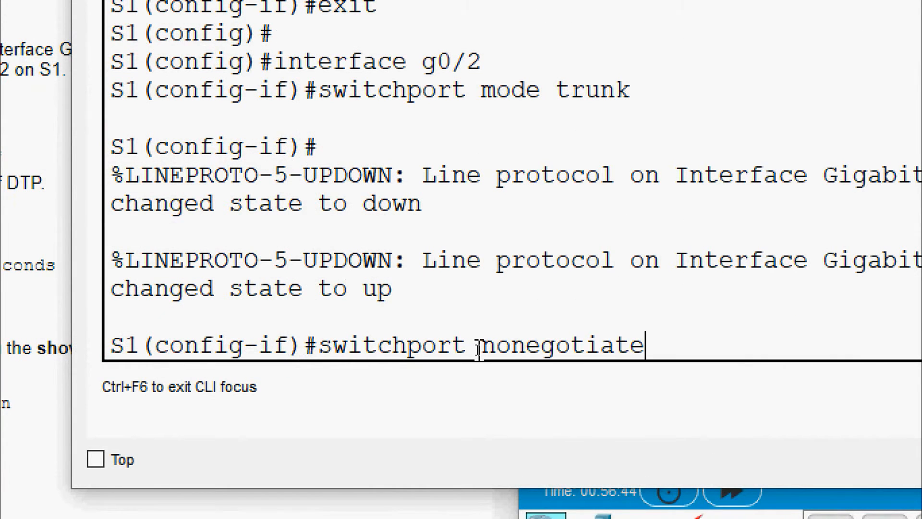
pyautogui.press('Return')
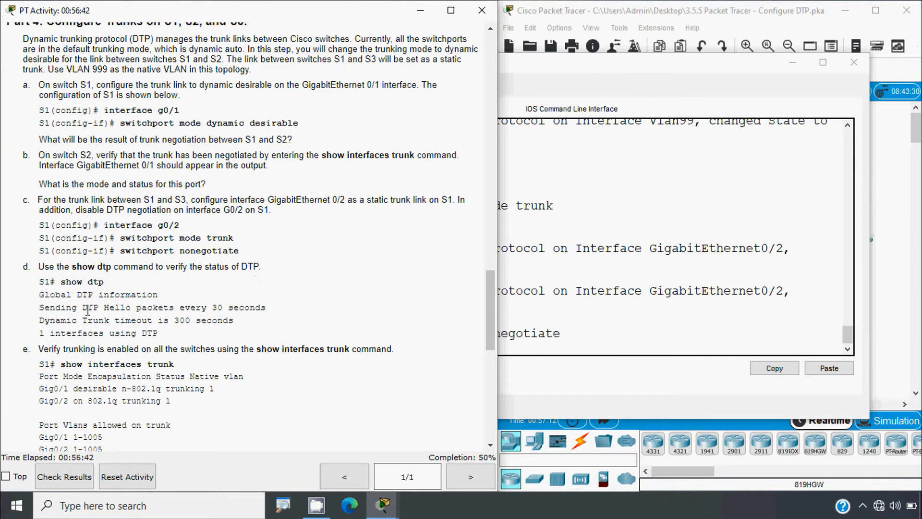
pyautogui.click(507, 342)
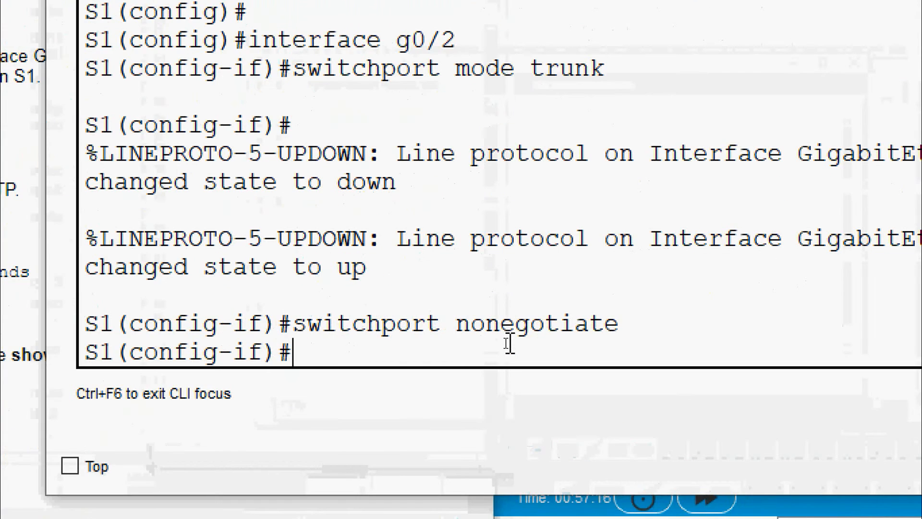
pyautogui.write('end')
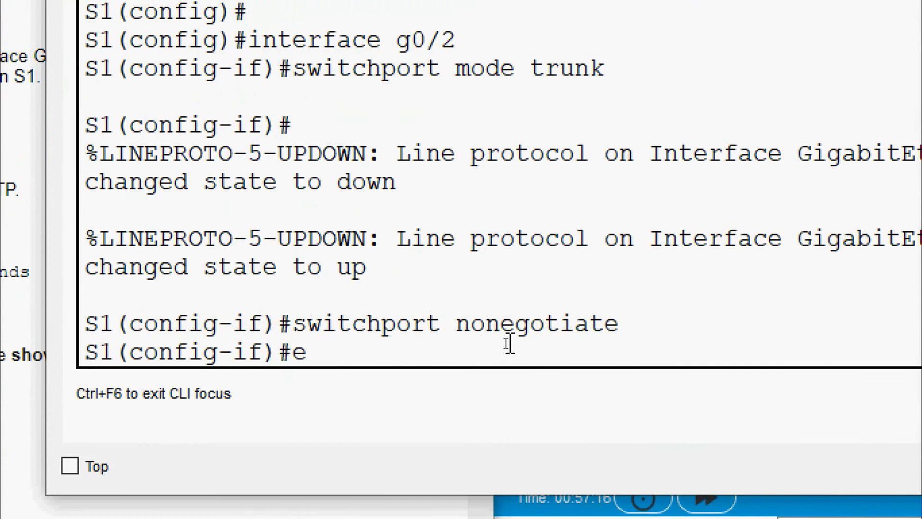
pyautogui.press('Return')
pyautogui.press('Return')
# - Run show dtp on S1 and check how many interfaces are using DTP
pyautogui.write('show d')
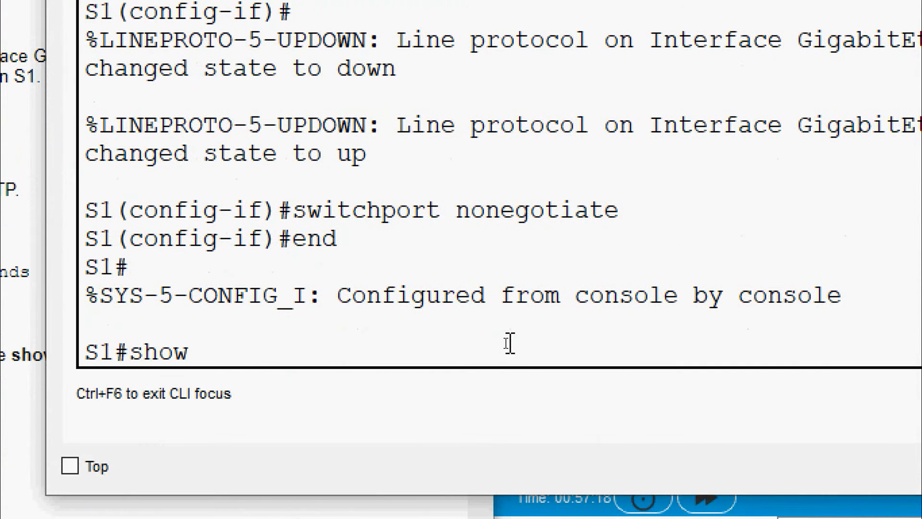
pyautogui.write('tp')
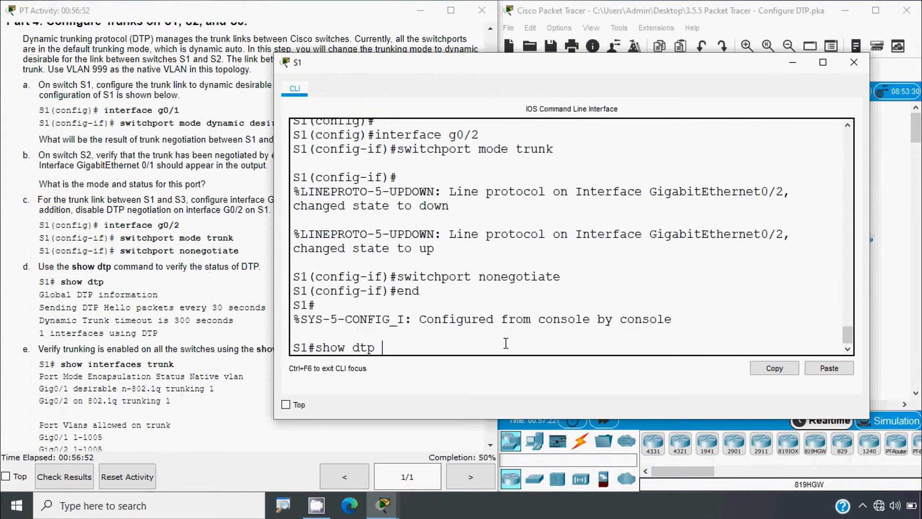
pyautogui.press('Return')
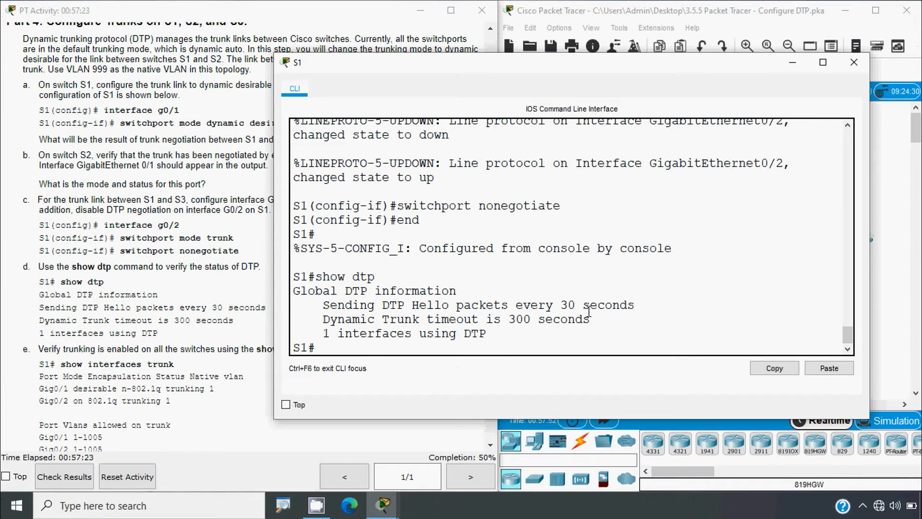
pyautogui.moveTo(323, 335); pyautogui.dragTo(488, 335)
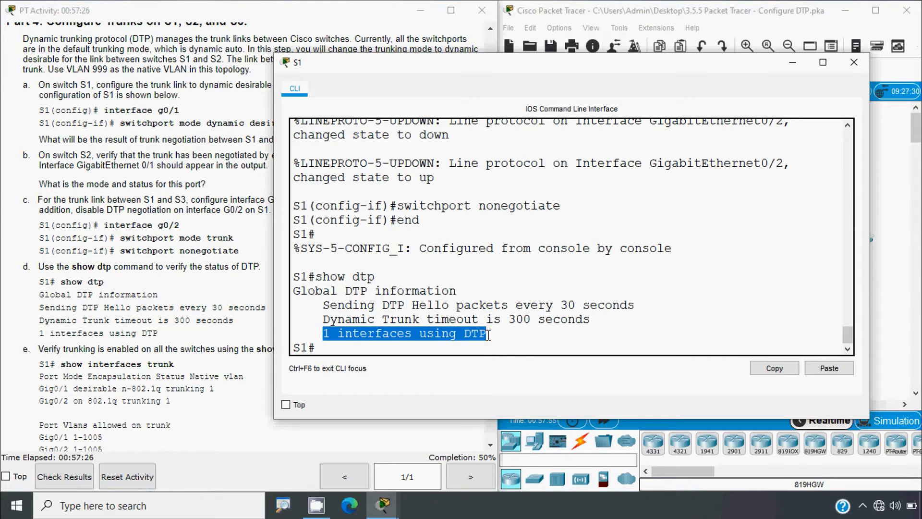
# - Read the trunk verification instructions and run show interfaces trunk on S1
pyautogui.click(192, 348)
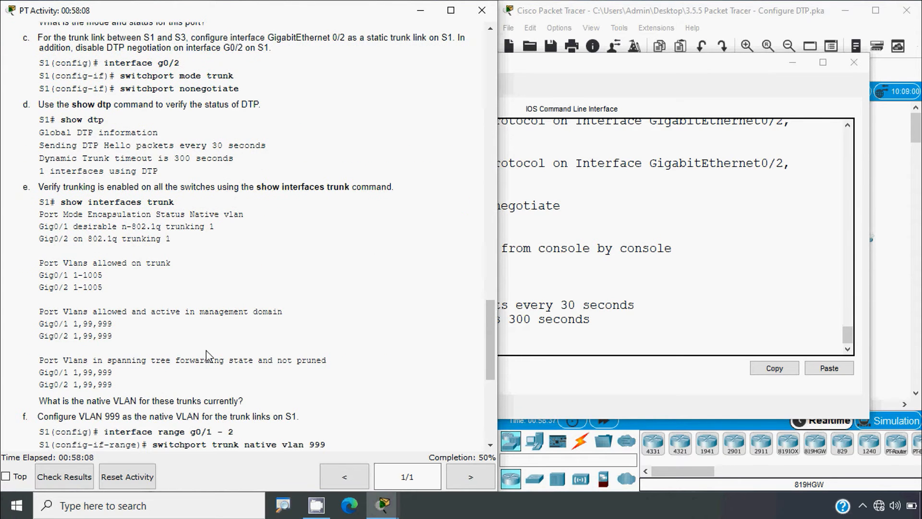
pyautogui.click(545, 310)
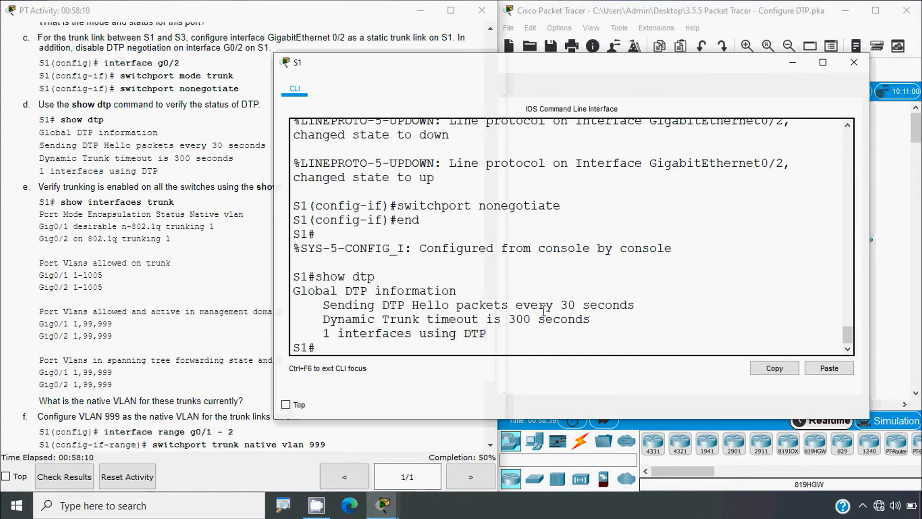
pyautogui.click(362, 352)
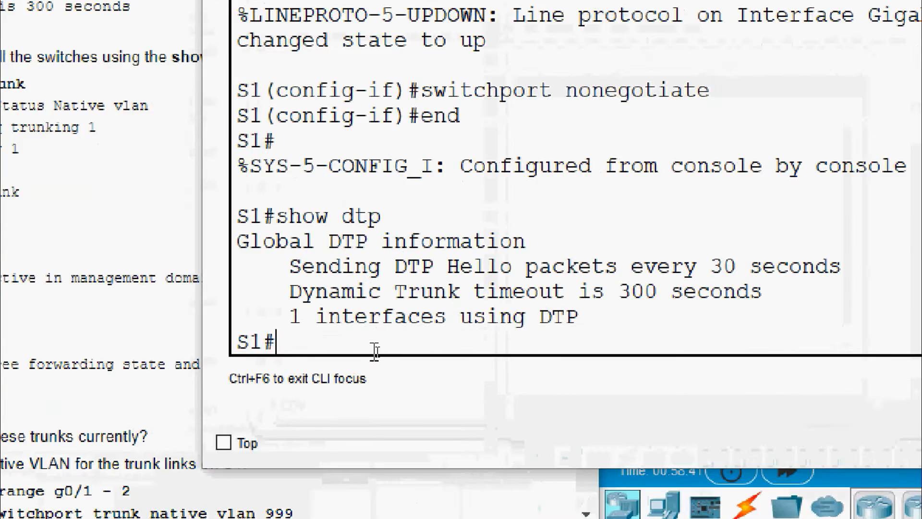
pyautogui.write('show i')
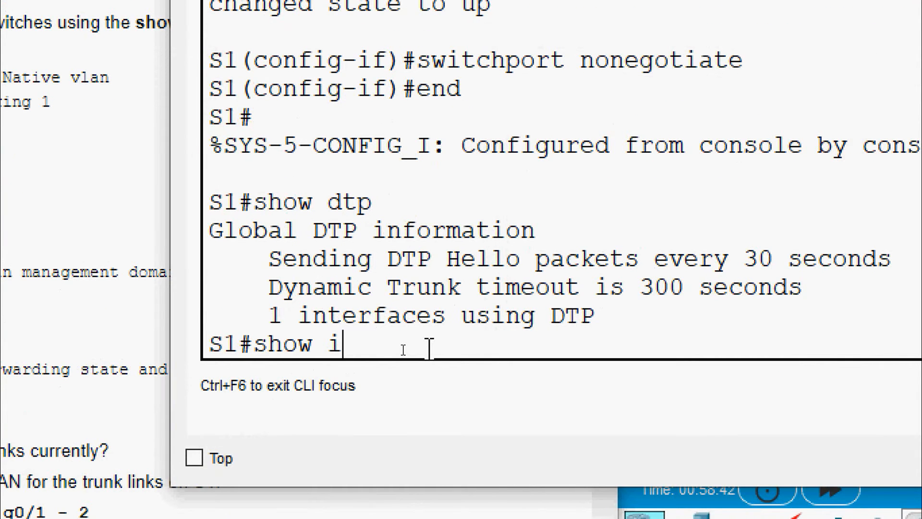
pyautogui.write('nterfaces tryn')
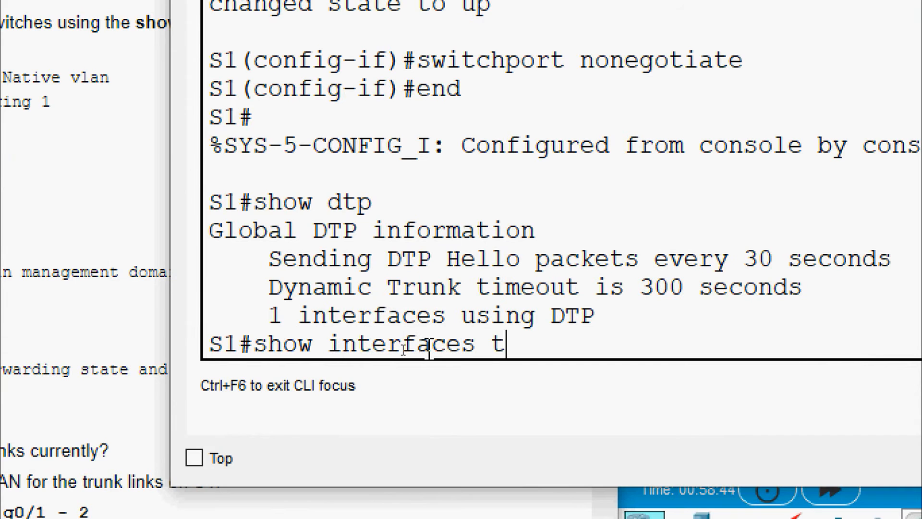
pyautogui.press('BackSpace')
pyautogui.press('BackSpace')
pyautogui.write('unk')
pyautogui.press('Return')
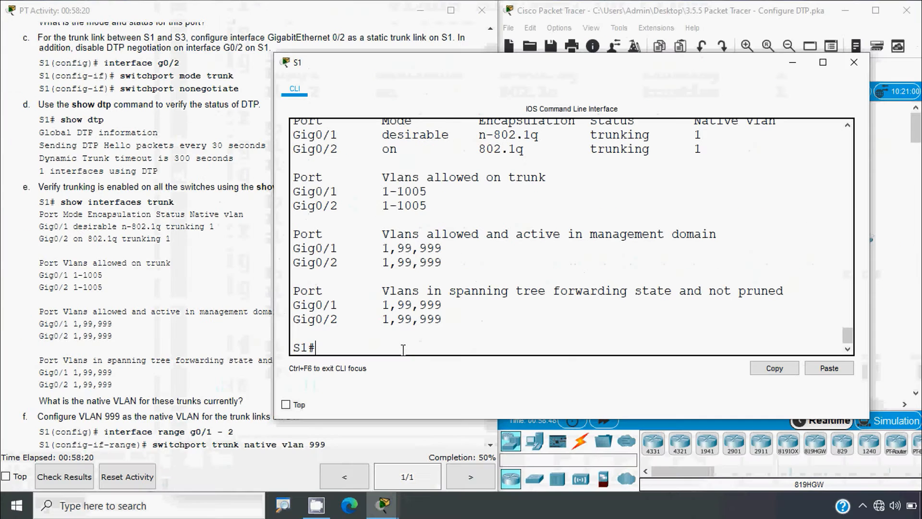
# - Examine the mode and status of Gig0/1 and Gig0/2 in S1's trunk output
pyautogui.scroll(1, 454, 313)
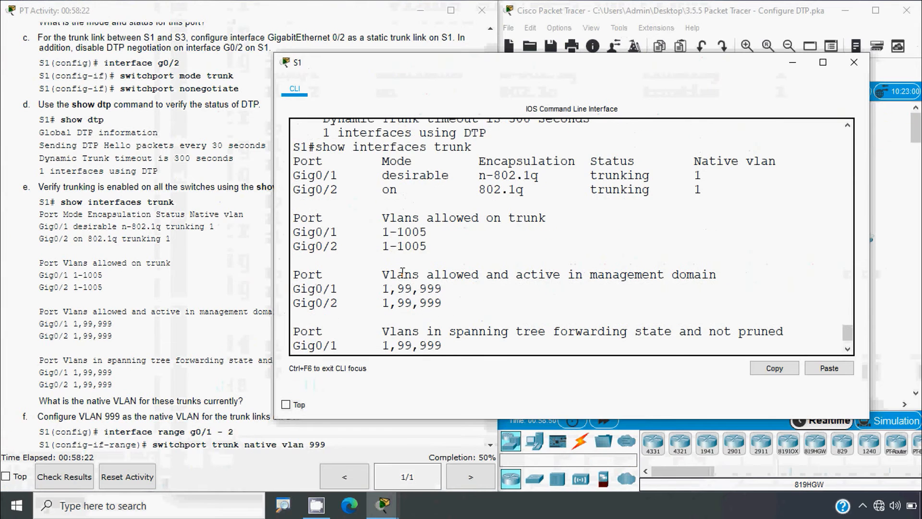
pyautogui.moveTo(325, 163); pyautogui.dragTo(300, 192)
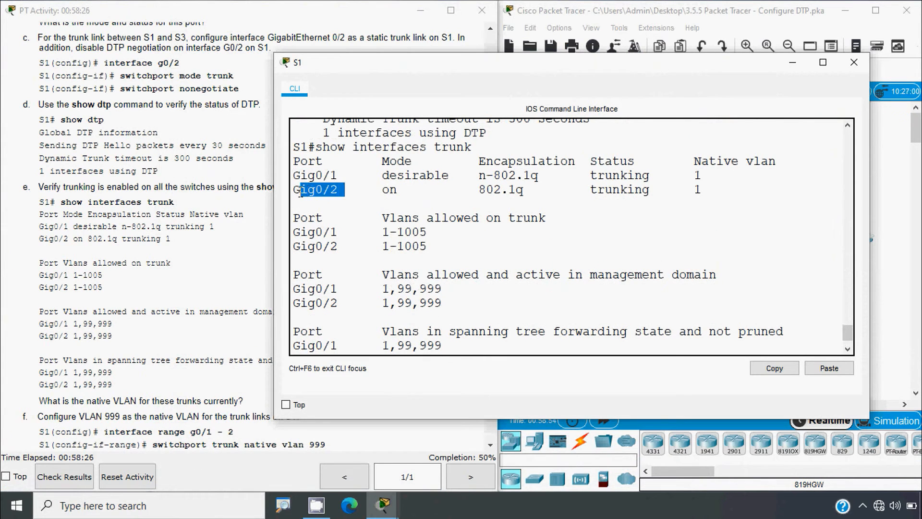
pyautogui.moveTo(383, 161); pyautogui.dragTo(414, 162)
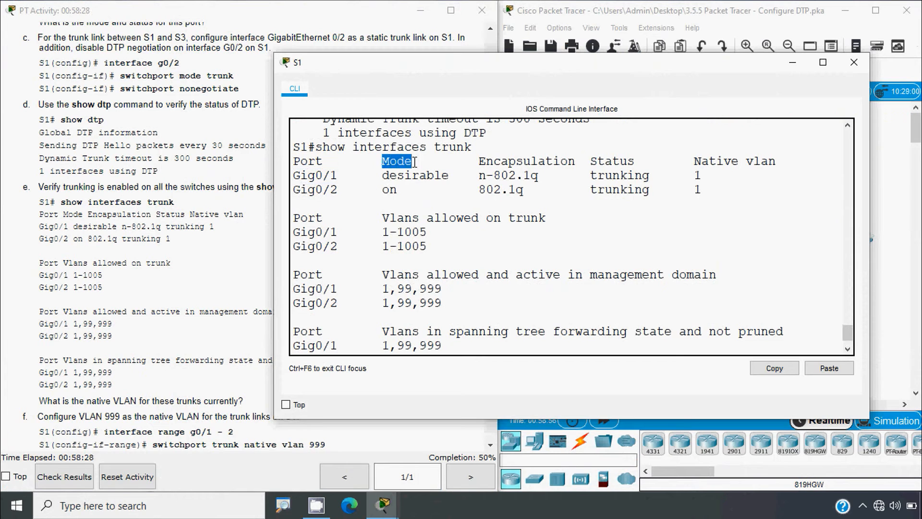
pyautogui.moveTo(340, 178); pyautogui.dragTo(296, 177)
pyautogui.moveTo(383, 176); pyautogui.dragTo(450, 175)
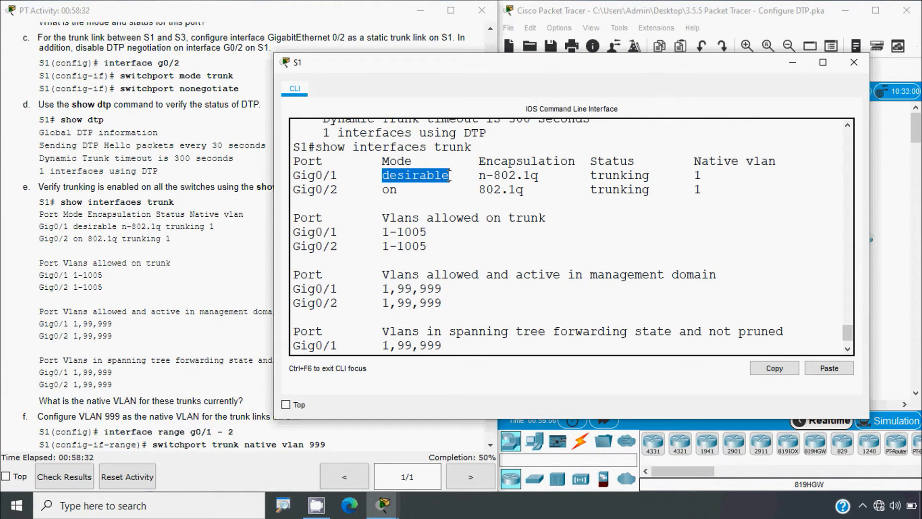
pyautogui.moveTo(296, 190); pyautogui.dragTo(400, 192)
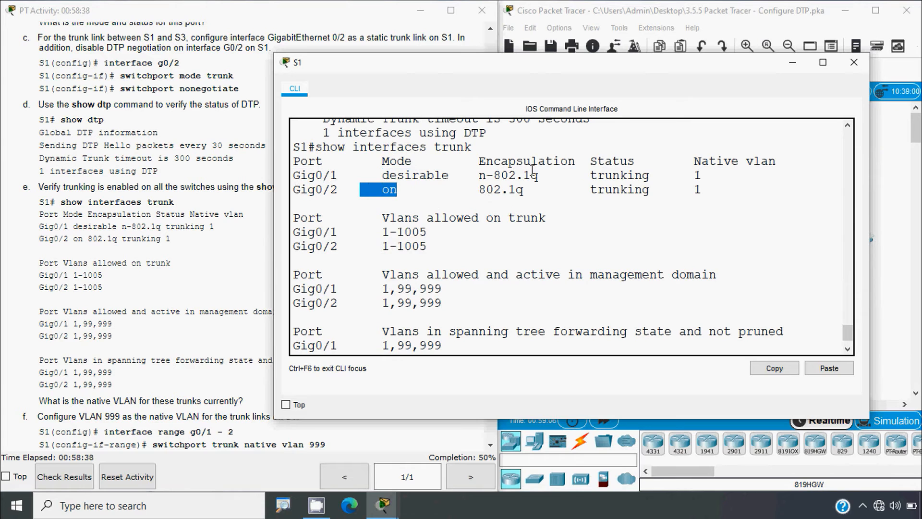
pyautogui.moveTo(572, 174); pyautogui.dragTo(635, 176)
pyautogui.moveTo(583, 190); pyautogui.dragTo(703, 192)
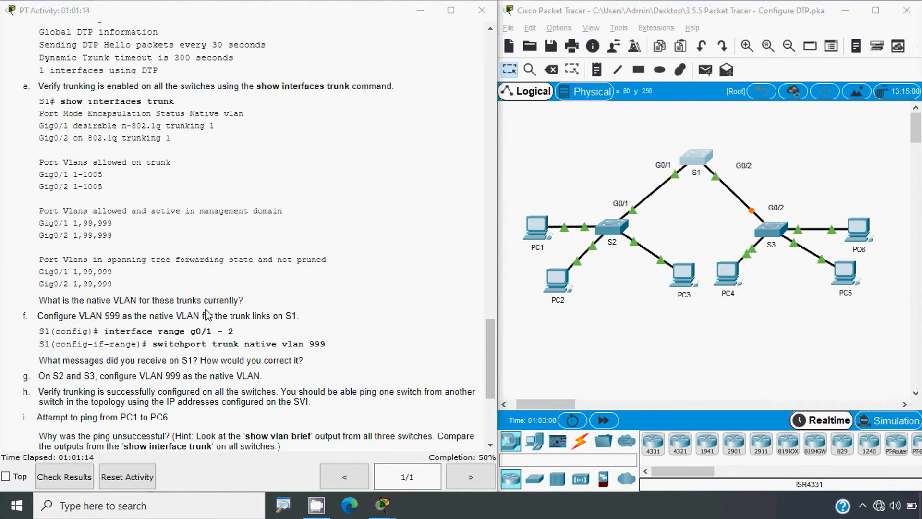
# - Reopen S1's command line in a wider window and check the native VLAN of both trunk ports
pyautogui.click(694, 166)
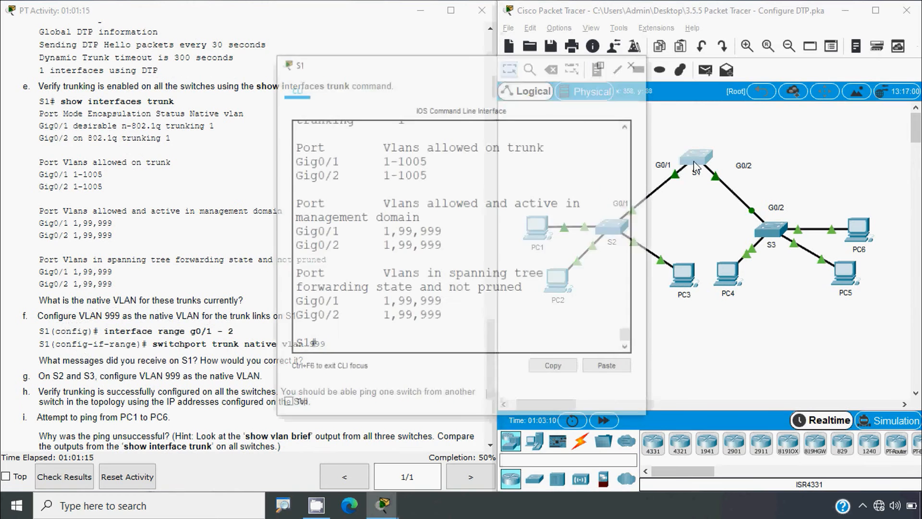
pyautogui.moveTo(651, 205); pyautogui.dragTo(849, 205)
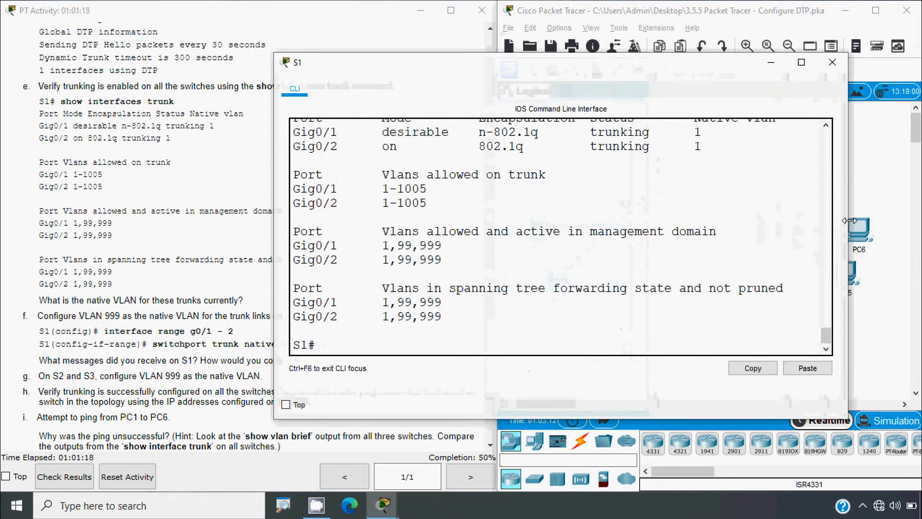
pyautogui.scroll(1, 677, 310)
pyautogui.moveTo(781, 161); pyautogui.dragTo(693, 159)
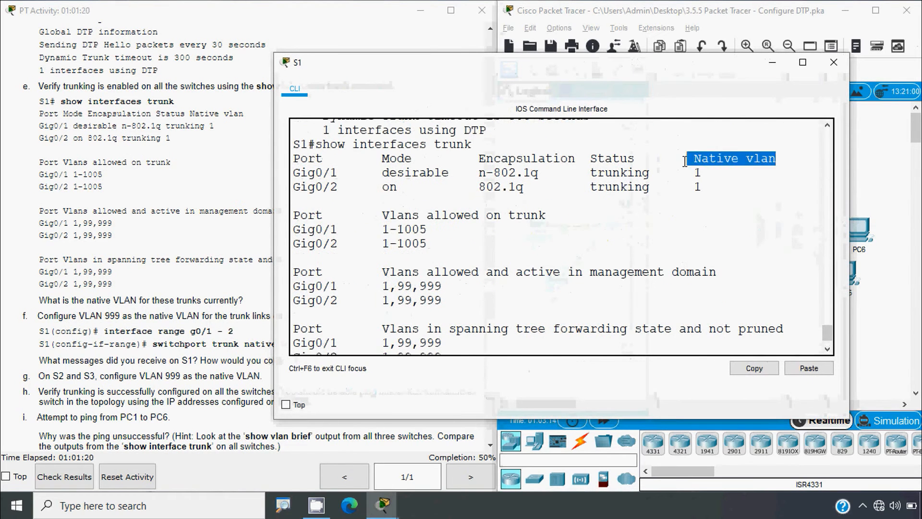
pyautogui.doubleClick(697, 173)
pyautogui.doubleClick(697, 187)
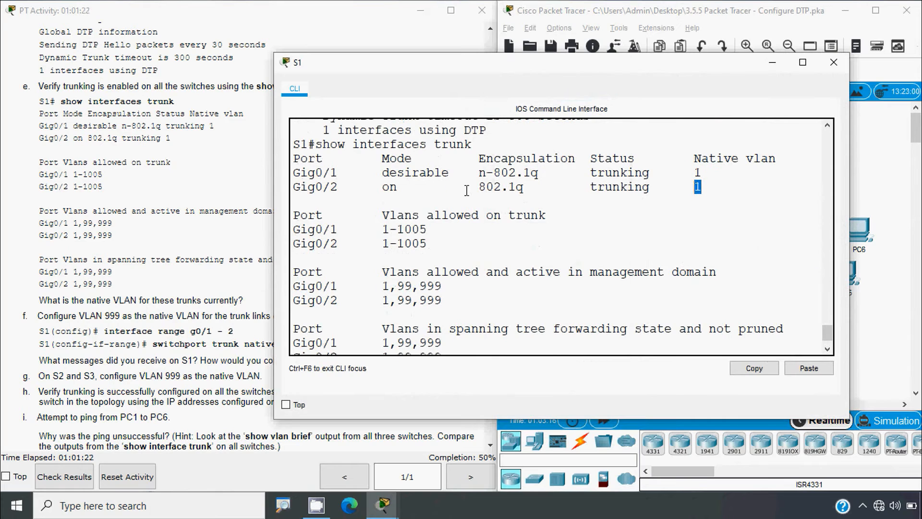
# - Read the step f commands for the native VLAN on S1's trunk links and return to S1's command line
pyautogui.click(195, 330)
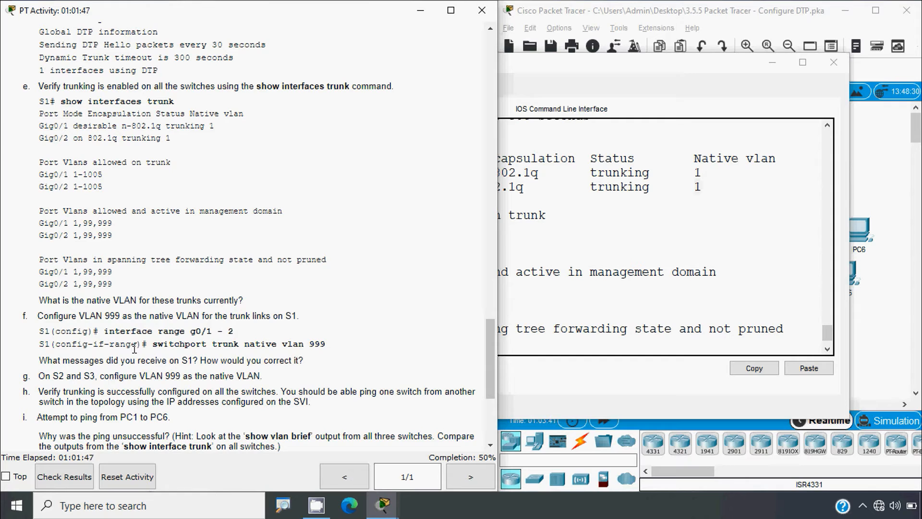
pyautogui.moveTo(158, 334); pyautogui.dragTo(233, 335)
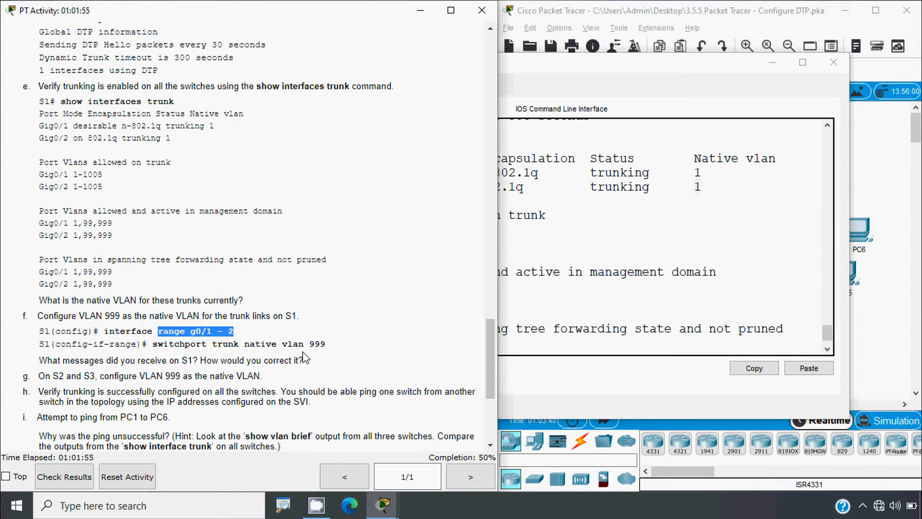
pyautogui.click(526, 342)
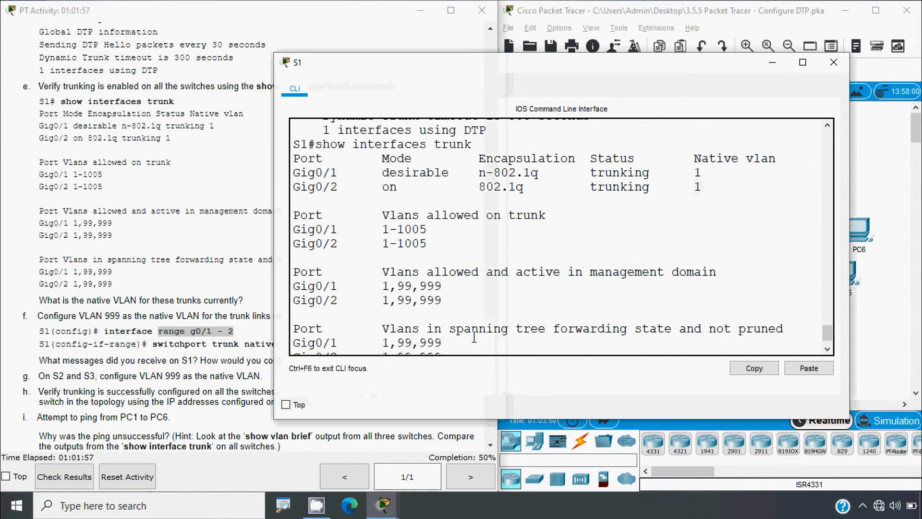
pyautogui.scroll(-1, 476, 335)
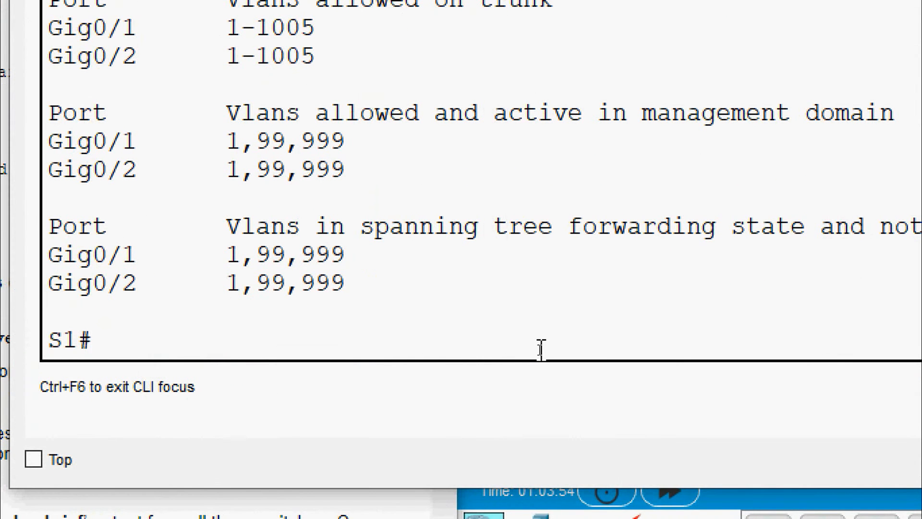
# - Enter global configuration mode on S1 with conf t
pyautogui.write('sconf')
pyautogui.press('BackSpace')
pyautogui.press('BackSpace')
pyautogui.press('BackSpace')
pyautogui.press('BackSpace')
pyautogui.press('BackSpace')
pyautogui.write('conf t')
pyautogui.press('Return')
pyautogui.press('Return')
# - Select the interface range g0/1-2 on S1 for configuration
pyautogui.write('inter')
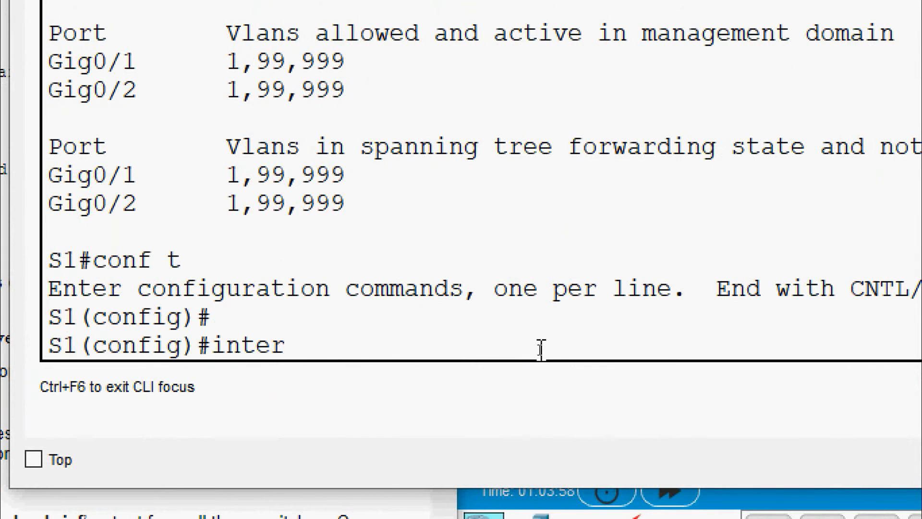
pyautogui.write('face r')
pyautogui.press('BackSpace')
pyautogui.write('r')
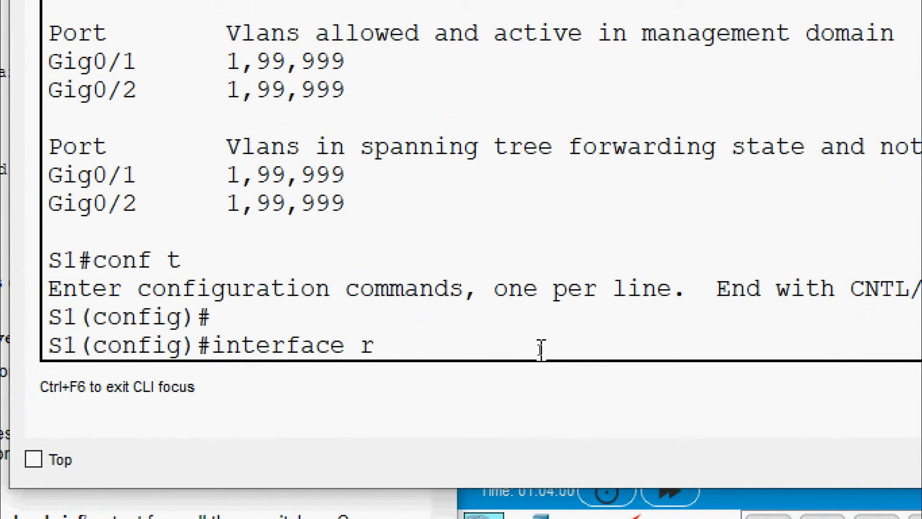
pyautogui.write('ange g')
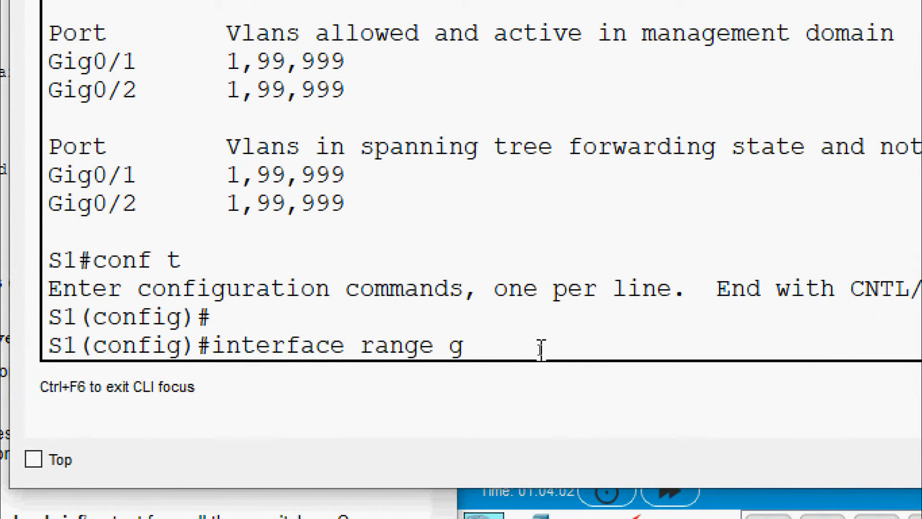
pyautogui.write('0/1-2')
pyautogui.press('Return')
# - Set VLAN 999 as the native VLAN on S1's selected trunk ports with switchport trunk native vlan 999
pyautogui.write('switch')
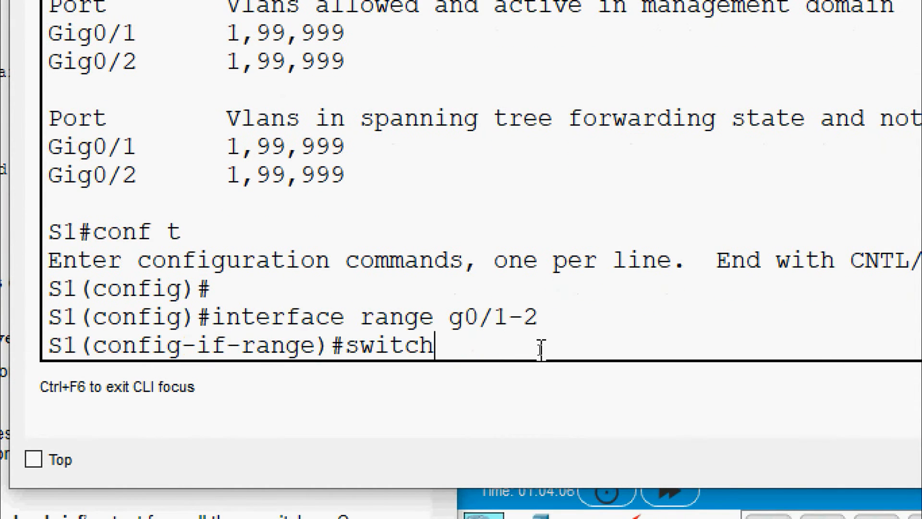
pyautogui.write('port t')
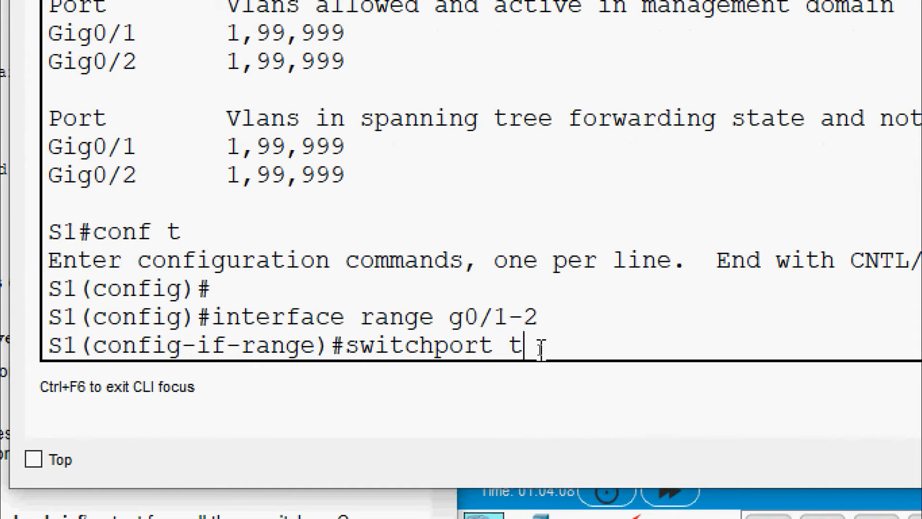
pyautogui.write('runk nativ')
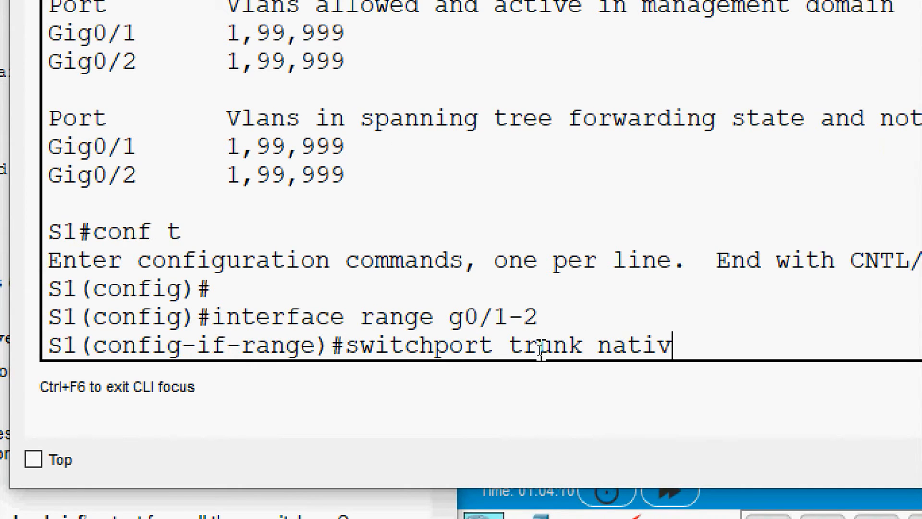
pyautogui.press('Tab')
pyautogui.write('vla')
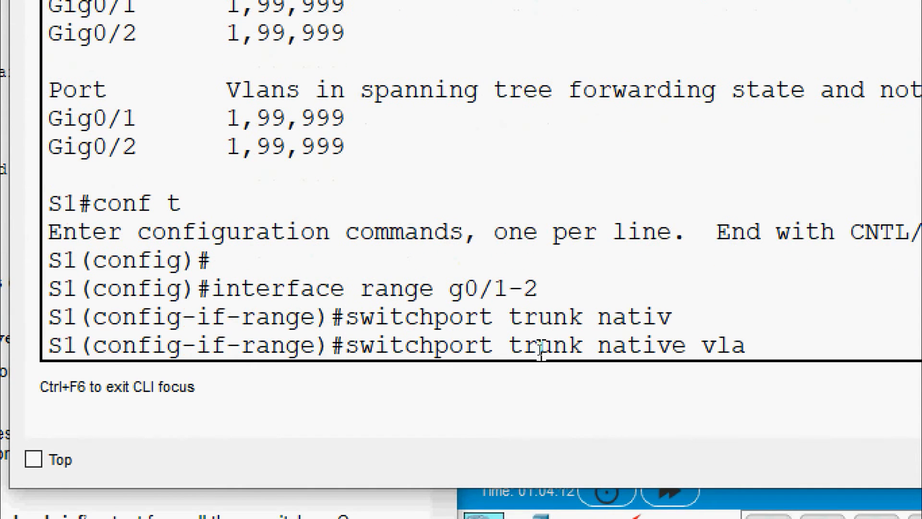
pyautogui.write('n 999')
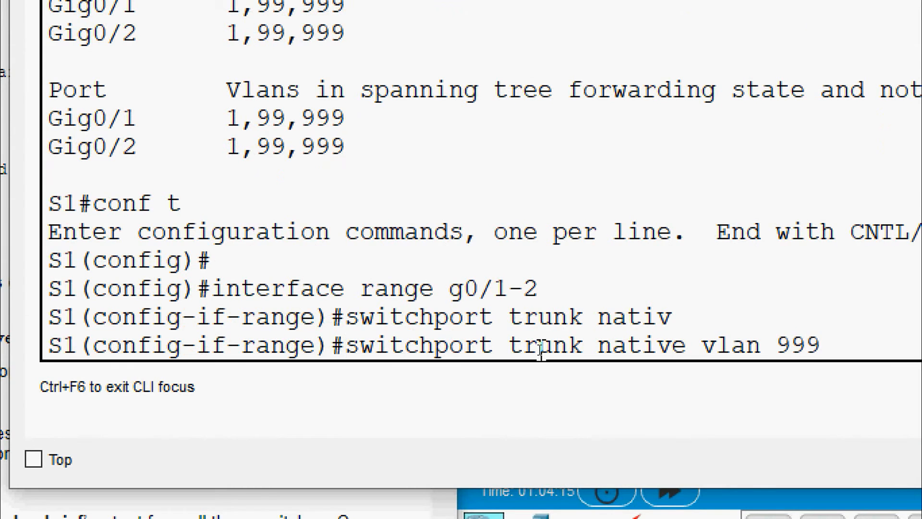
pyautogui.press('Return')
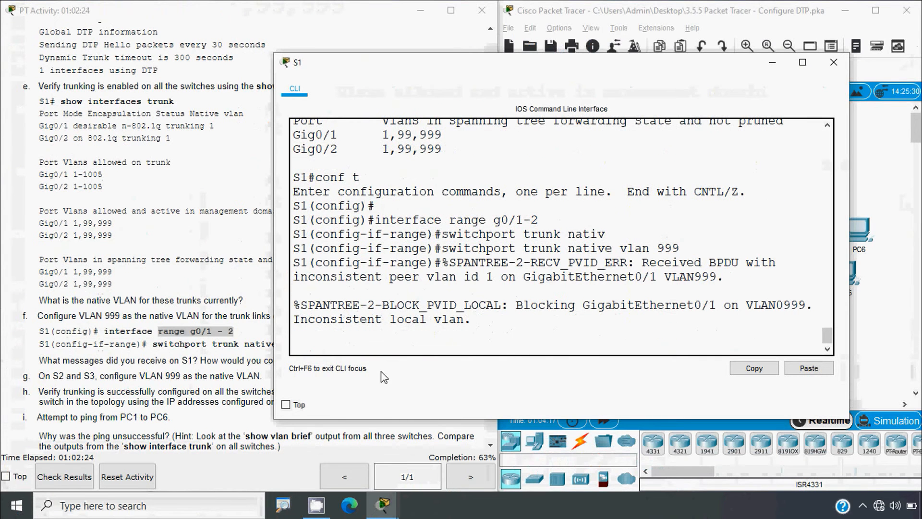
# - Read the step f question and examine which ports and VLANs the console messages on S1 concern
pyautogui.click(201, 364)
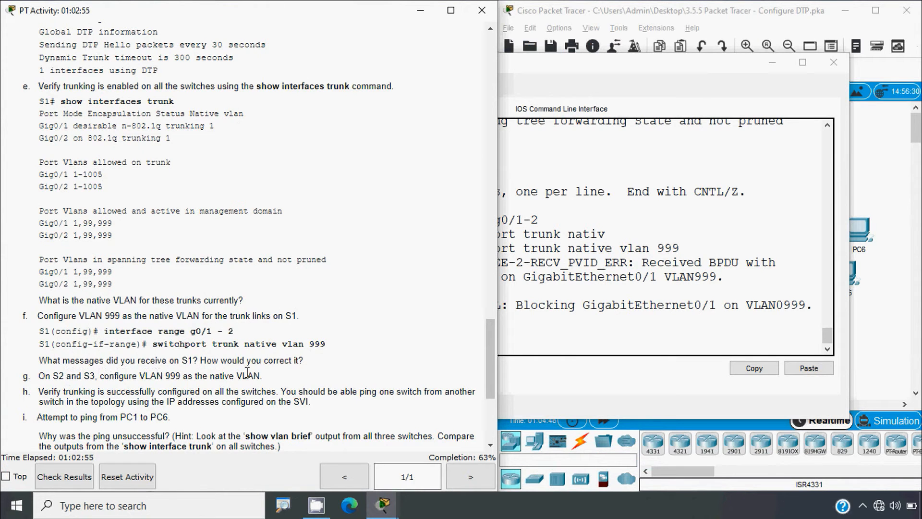
pyautogui.click(540, 333)
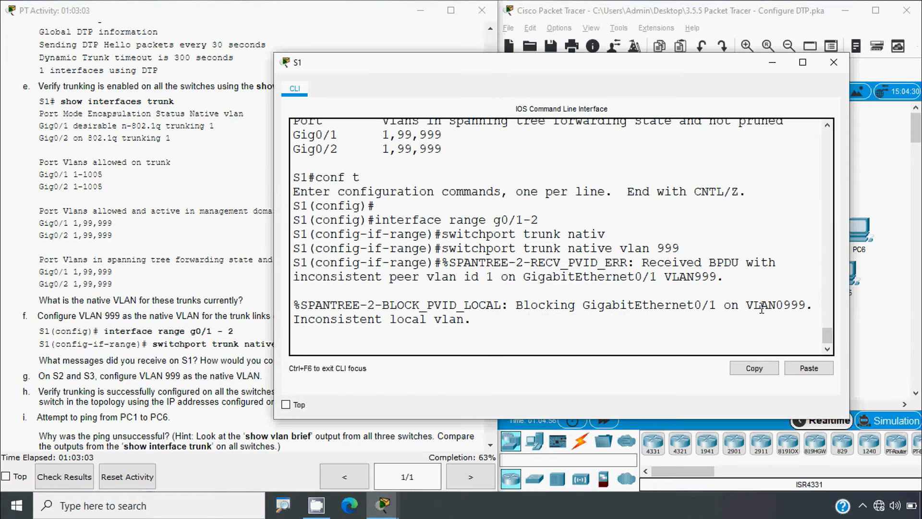
pyautogui.moveTo(777, 307); pyautogui.dragTo(816, 307)
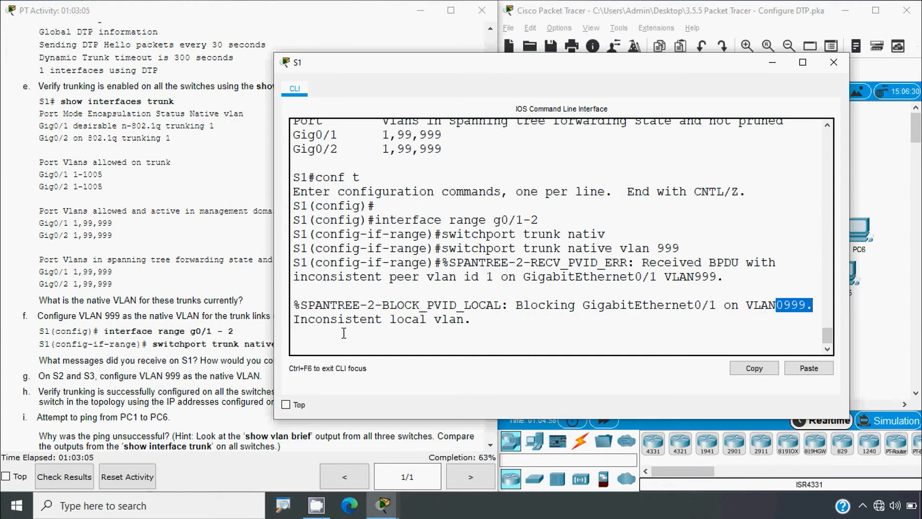
pyautogui.moveTo(299, 326); pyautogui.dragTo(470, 323)
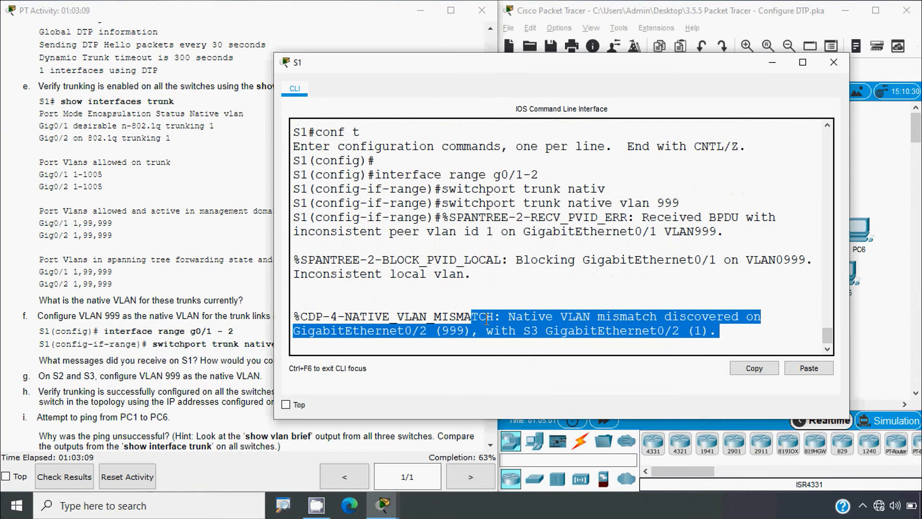
pyautogui.click(590, 317)
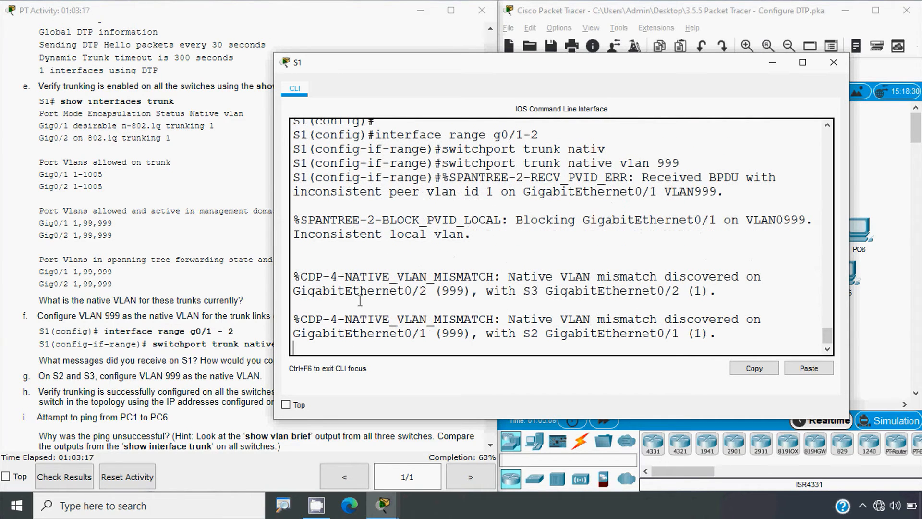
pyautogui.moveTo(360, 300); pyautogui.dragTo(437, 294)
pyautogui.moveTo(386, 332); pyautogui.dragTo(441, 322)
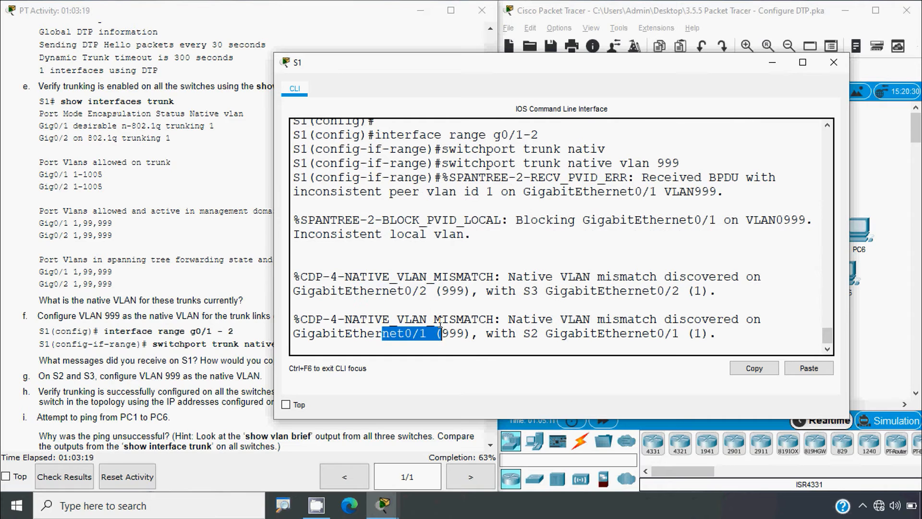
pyautogui.moveTo(367, 294); pyautogui.dragTo(436, 294)
pyautogui.click(467, 317)
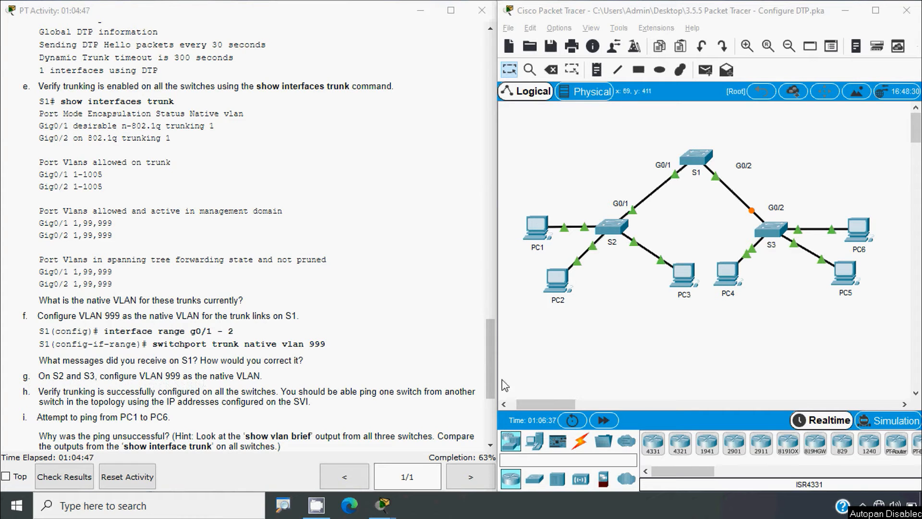
# - Open S2's command line from the topology and enter privileged EXEC mode with enable
pyautogui.click(612, 354)
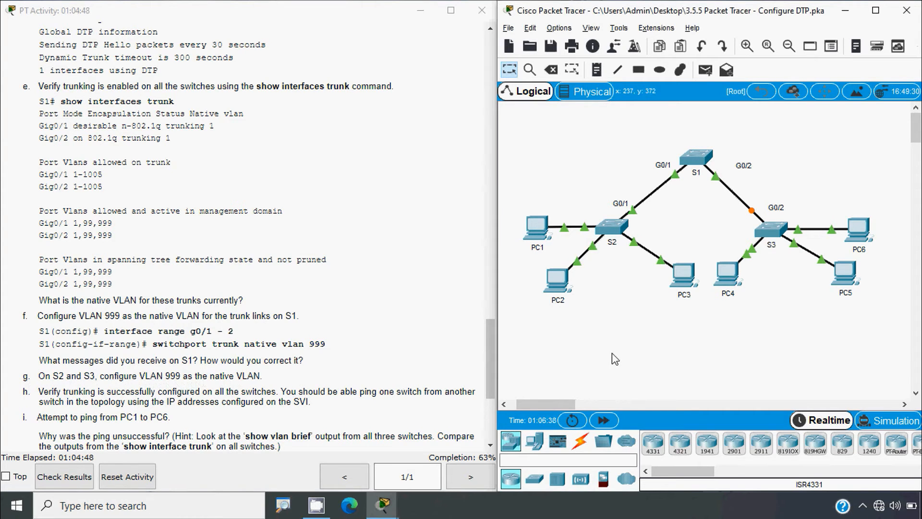
pyautogui.click(612, 228)
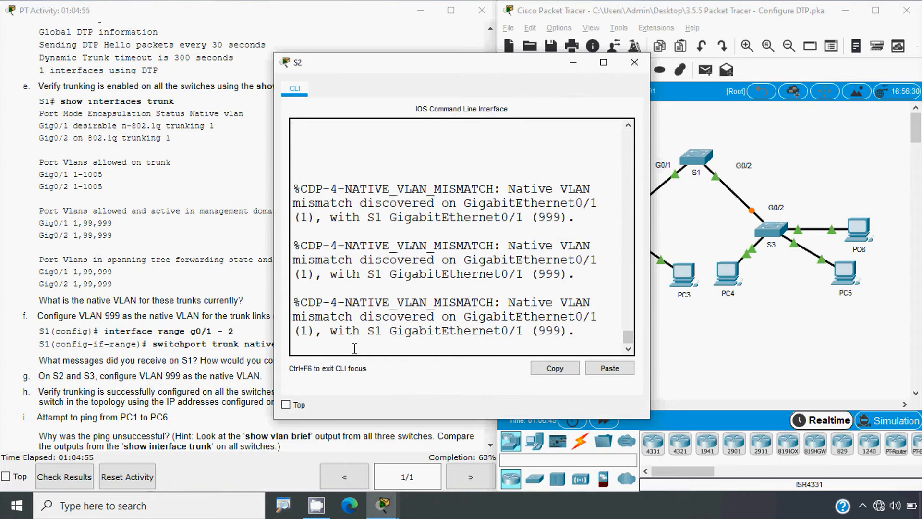
pyautogui.click(728, 321)
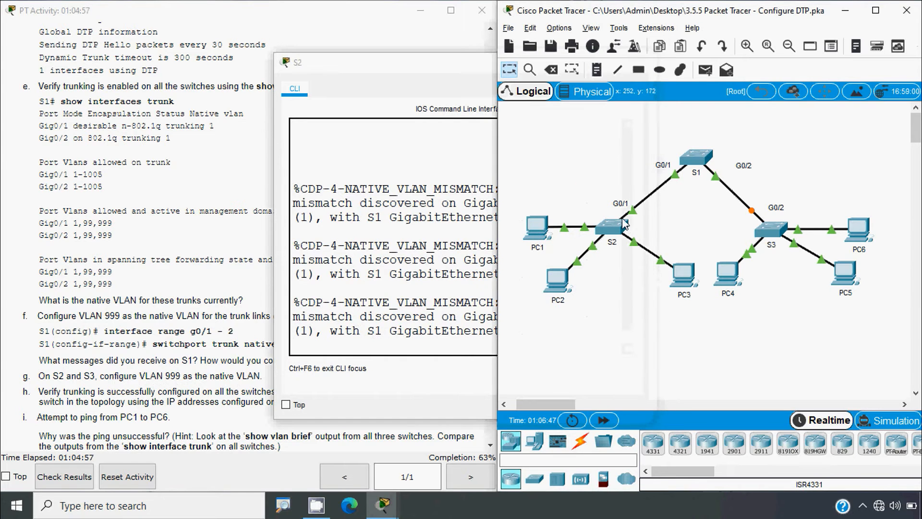
pyautogui.click(381, 362)
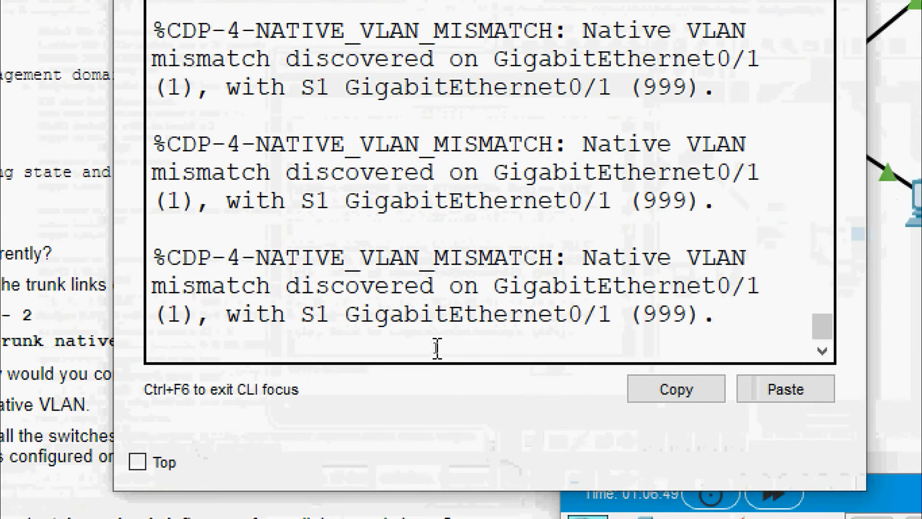
pyautogui.press('Return')
pyautogui.write('e')
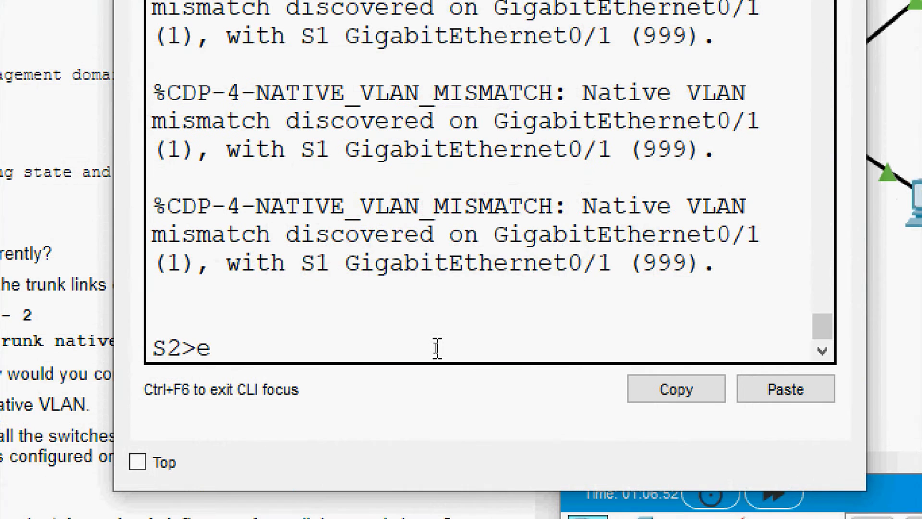
pyautogui.write('nable')
pyautogui.press('Return')
pyautogui.write('conf t')
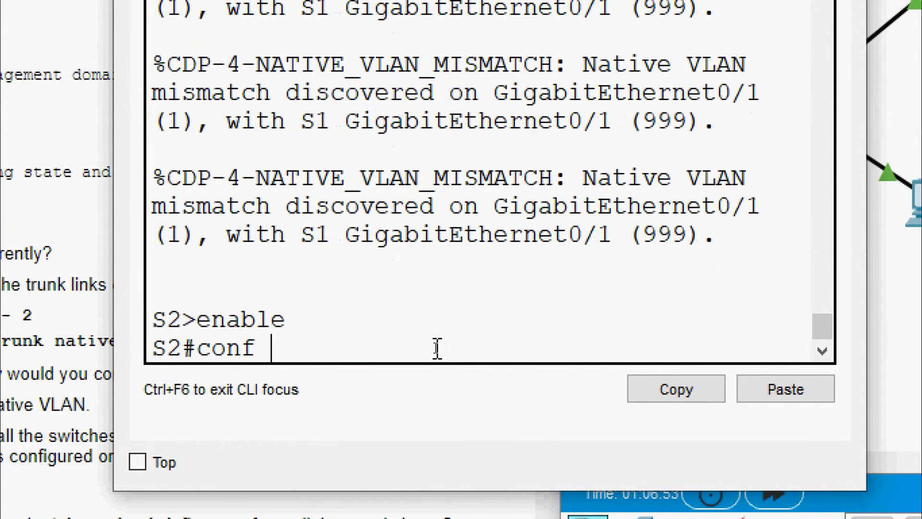
pyautogui.press('Return')
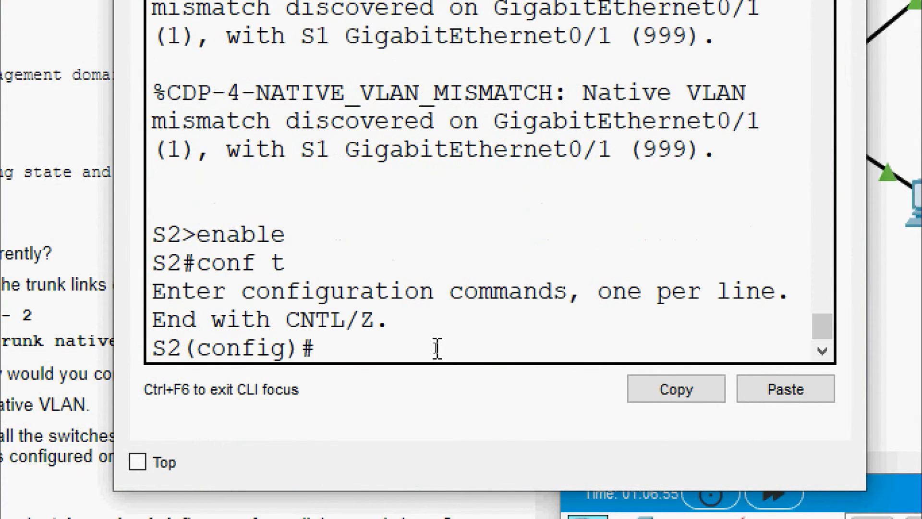
pyautogui.write('exit')
pyautogui.press('Return')
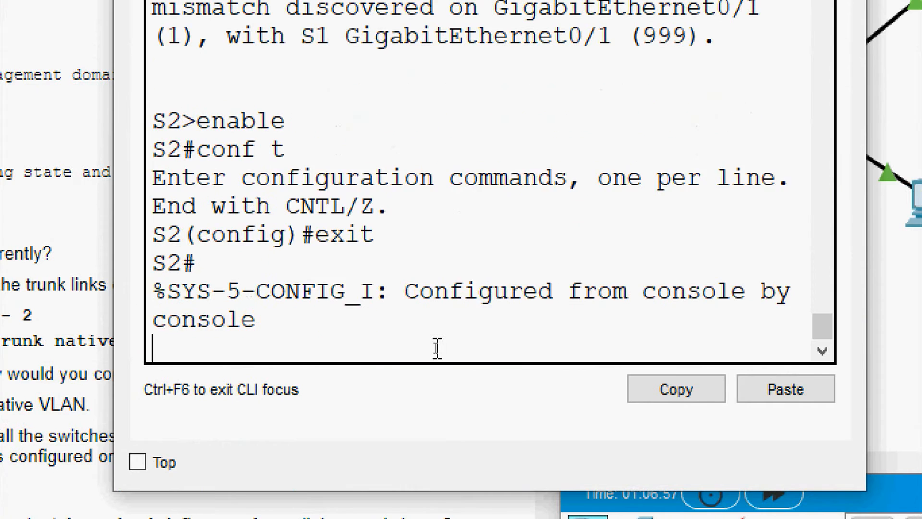
pyautogui.press('Return')
# - Run show interfaces trunk on S2
pyautogui.write('show int')
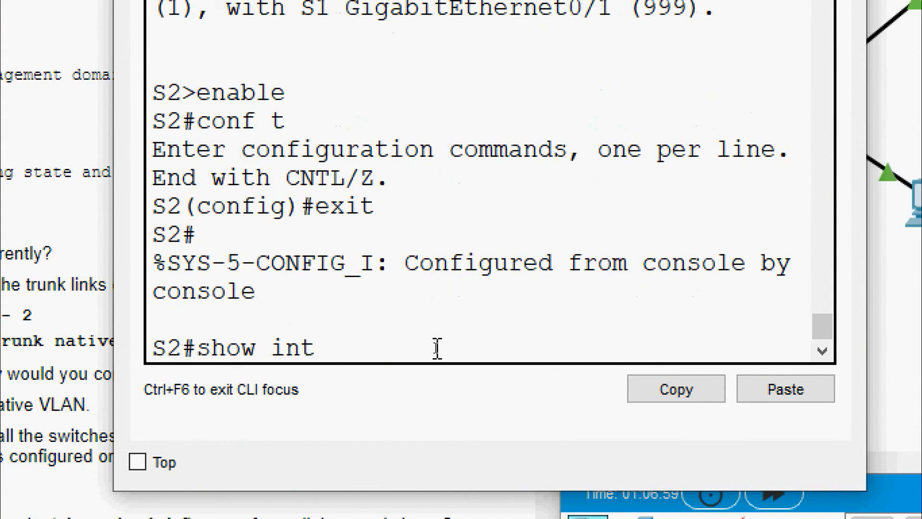
pyautogui.write('erfaces trun')
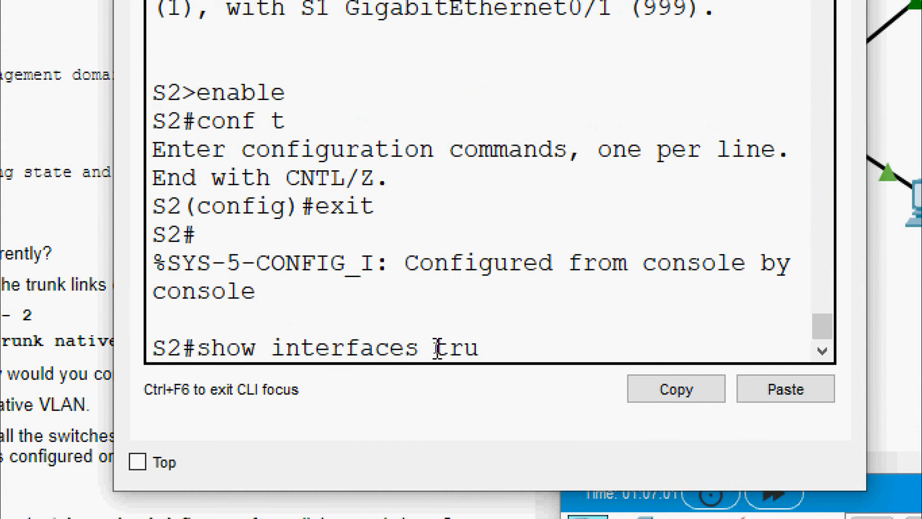
pyautogui.write('k')
pyautogui.press('Return')
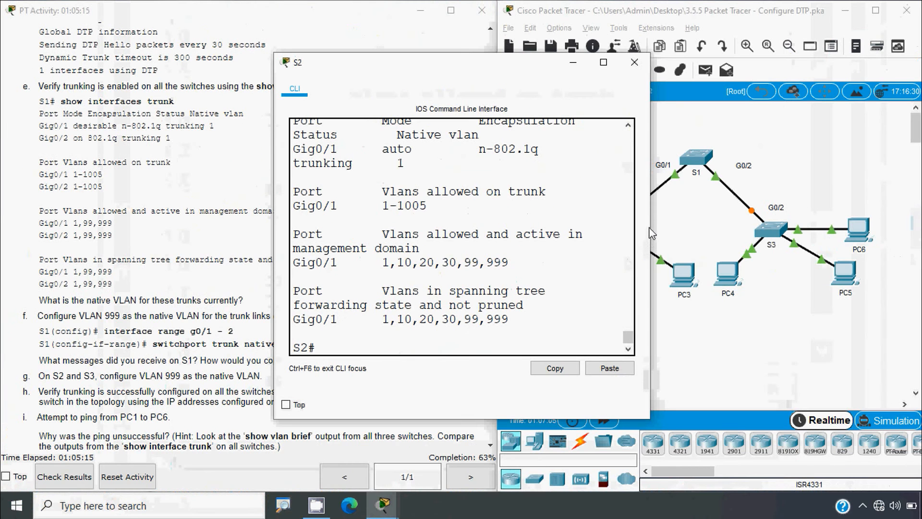
# - Widen S2's command line window and check the native VLAN of Gig0/1 in the trunk output
pyautogui.moveTo(651, 234); pyautogui.dragTo(812, 234)
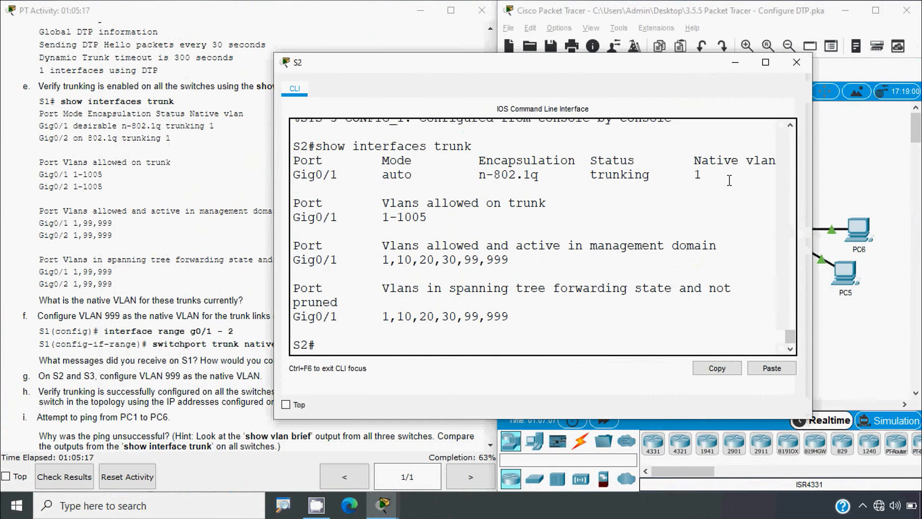
pyautogui.moveTo(694, 161); pyautogui.dragTo(680, 176)
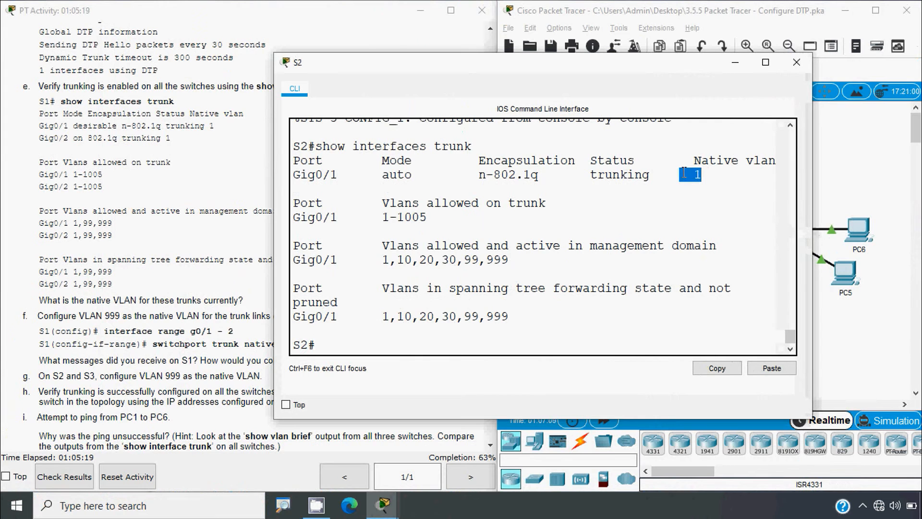
pyautogui.scroll(4, 382, 281)
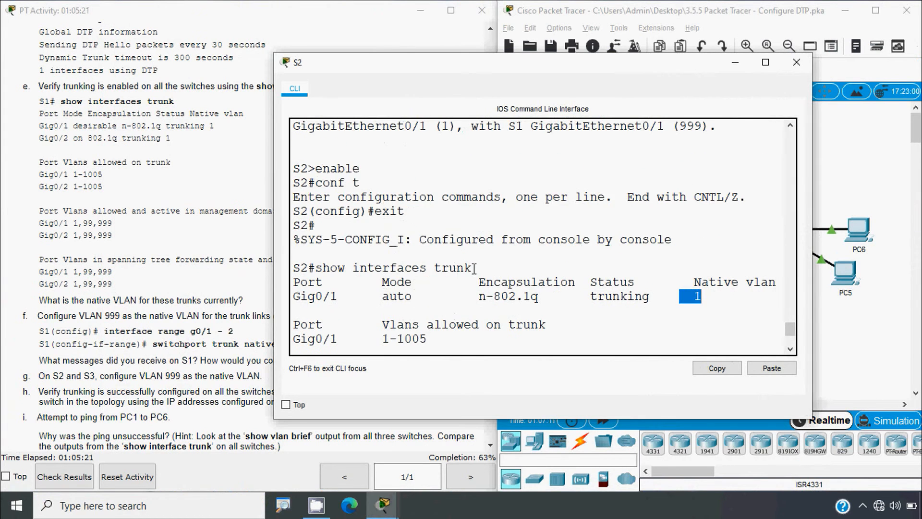
pyautogui.scroll(-4, 454, 269)
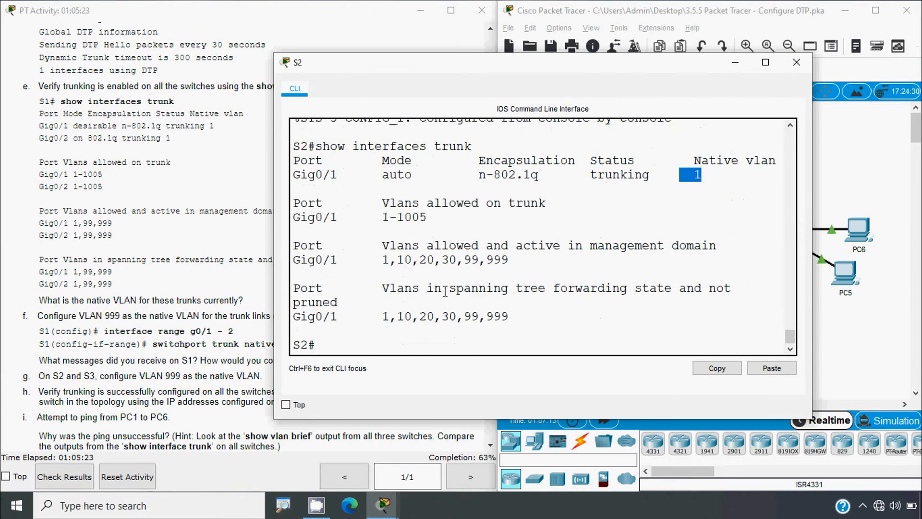
# - Enter global configuration mode on S2 with conf t
pyautogui.click(316, 345)
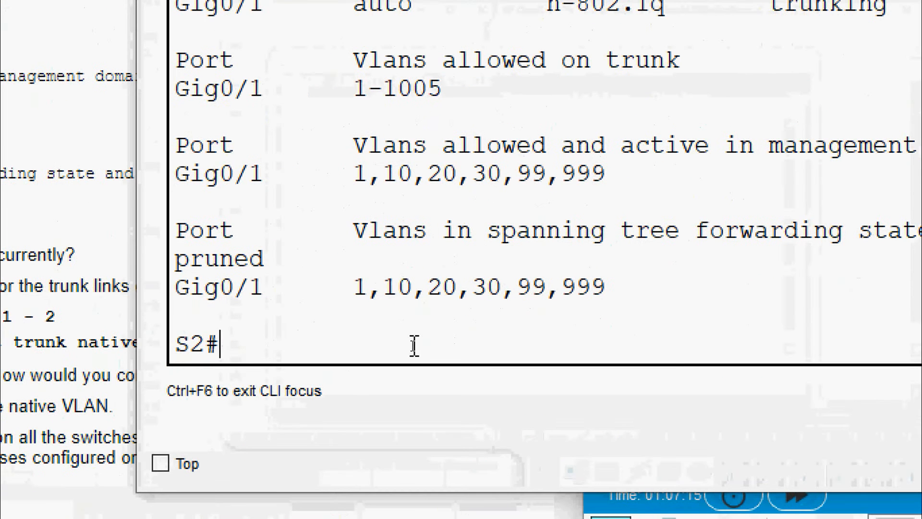
pyautogui.write('inter')
pyautogui.press('BackSpace')
pyautogui.press('BackSpace')
pyautogui.press('BackSpace')
pyautogui.press('BackSpace')
pyautogui.press('BackSpace')
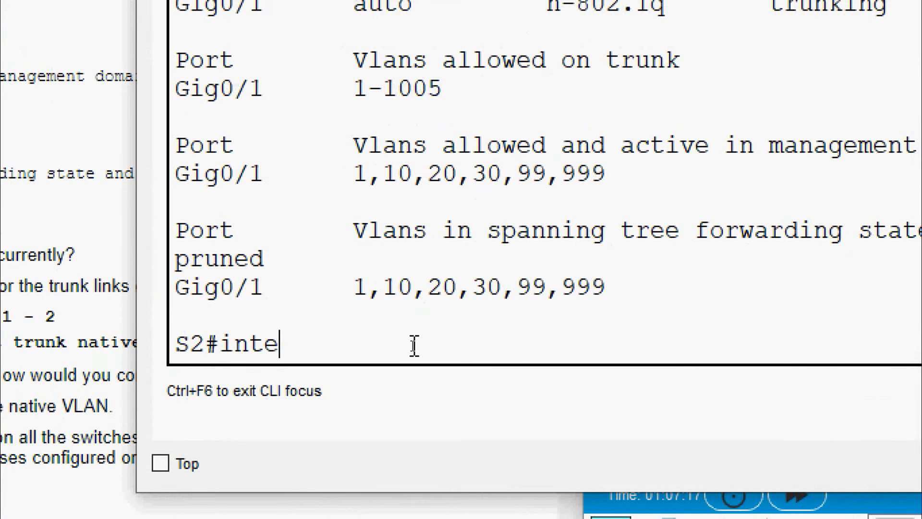
pyautogui.write('conf t')
pyautogui.press('Return')
pyautogui.press('Return')
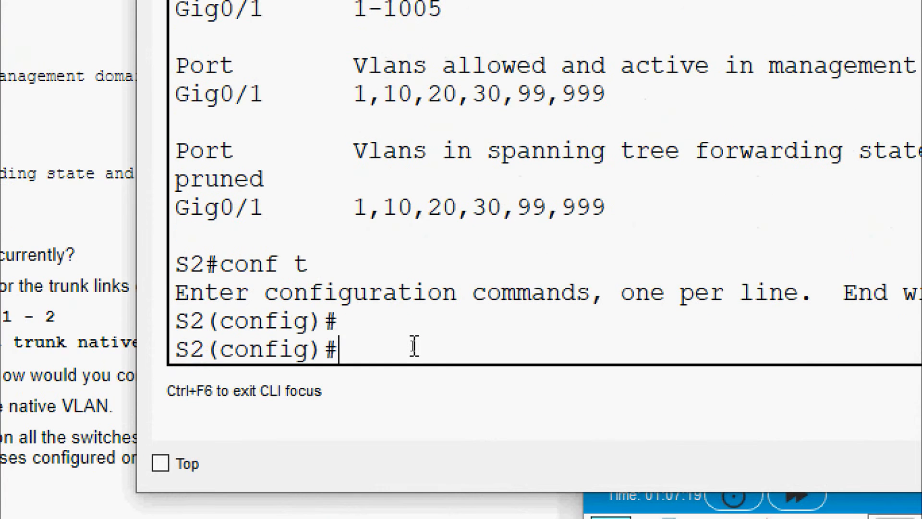
# - Configure interface gi 0/1 on S2 with switchport trunk native vlan 999 and leave configuration mode with end
pyautogui.write('interface ')
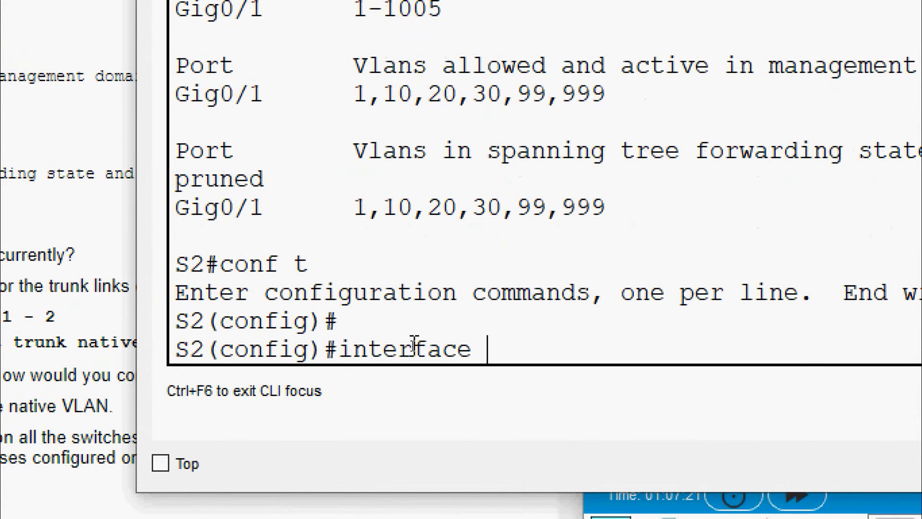
pyautogui.write('gi 0/1')
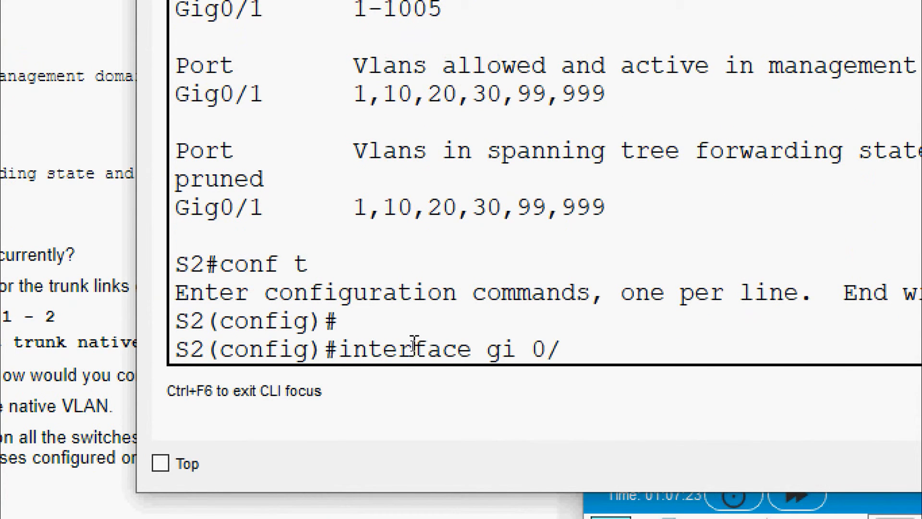
pyautogui.press('Return')
pyautogui.write('s')
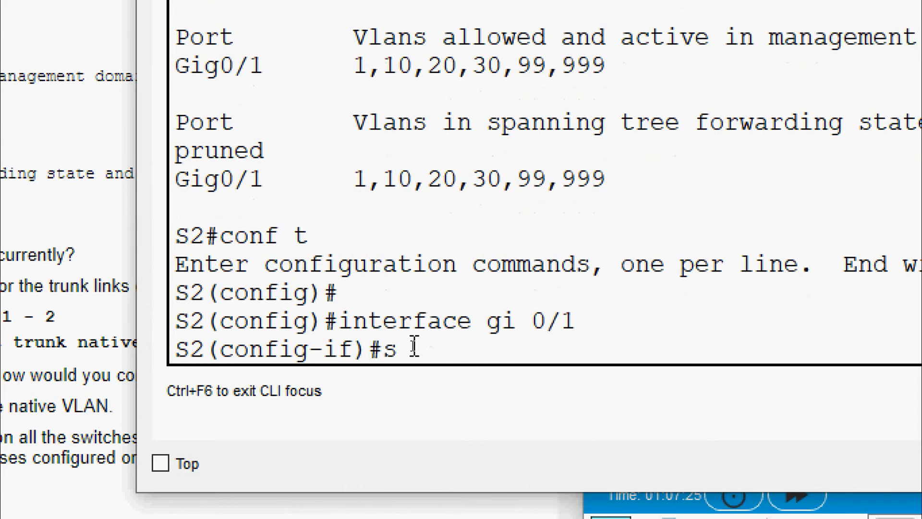
pyautogui.write('witchport')
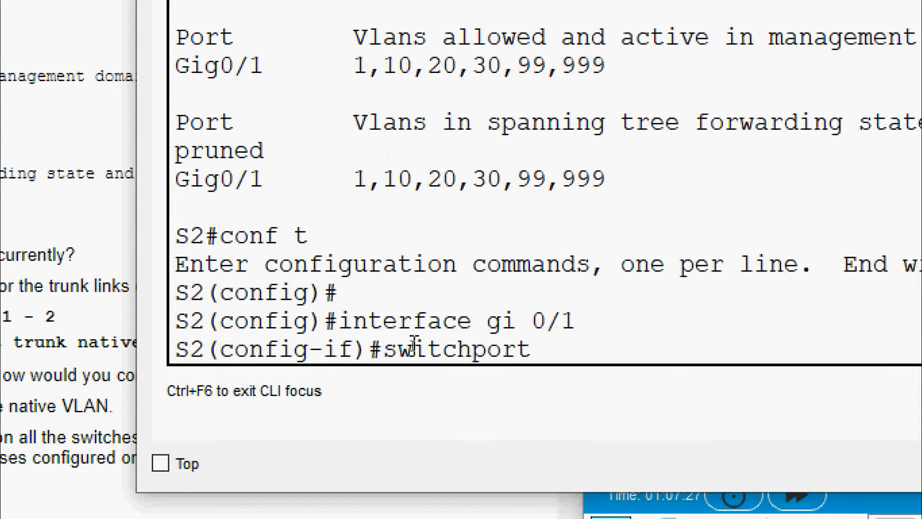
pyautogui.write(' trunk')
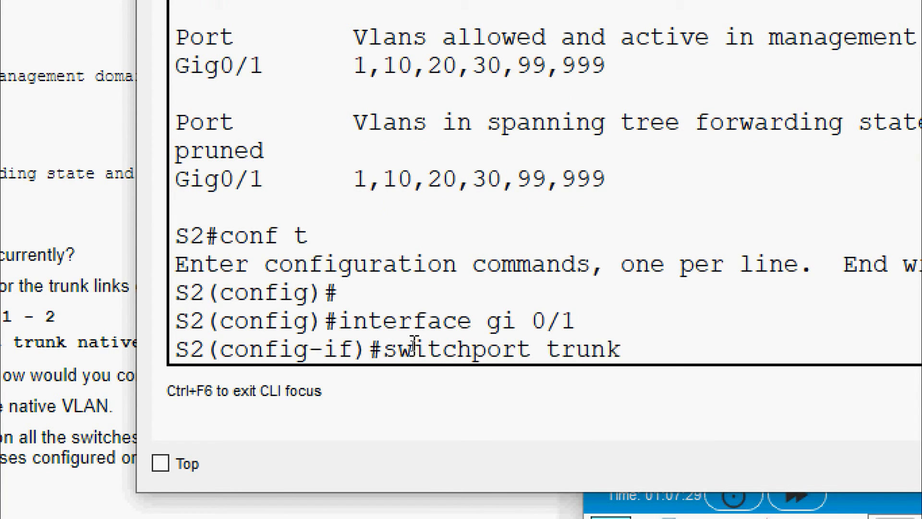
pyautogui.write(' native vlan ')
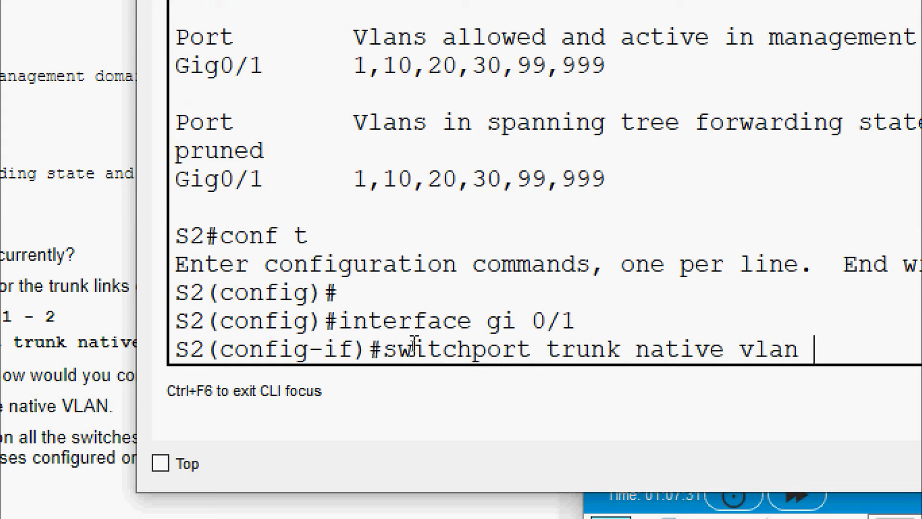
pyautogui.write('999')
pyautogui.press('Return')
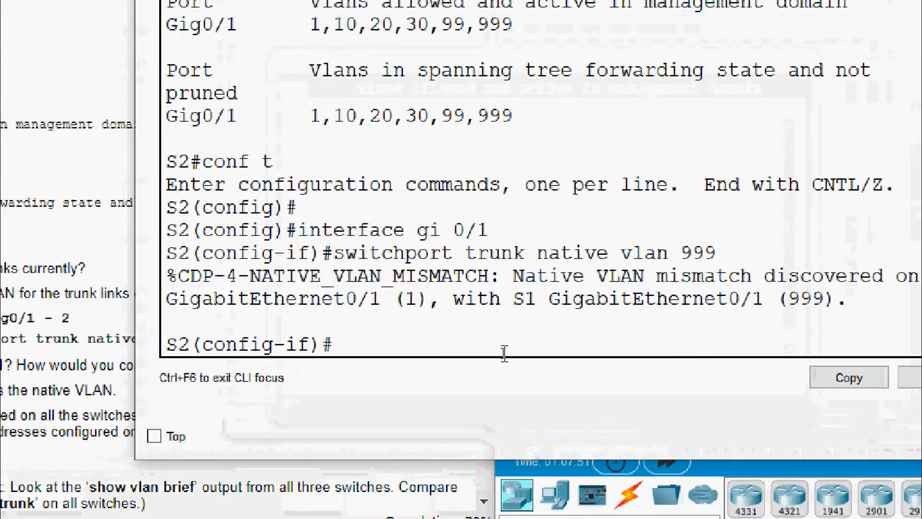
pyautogui.write('end')
pyautogui.press('Return')
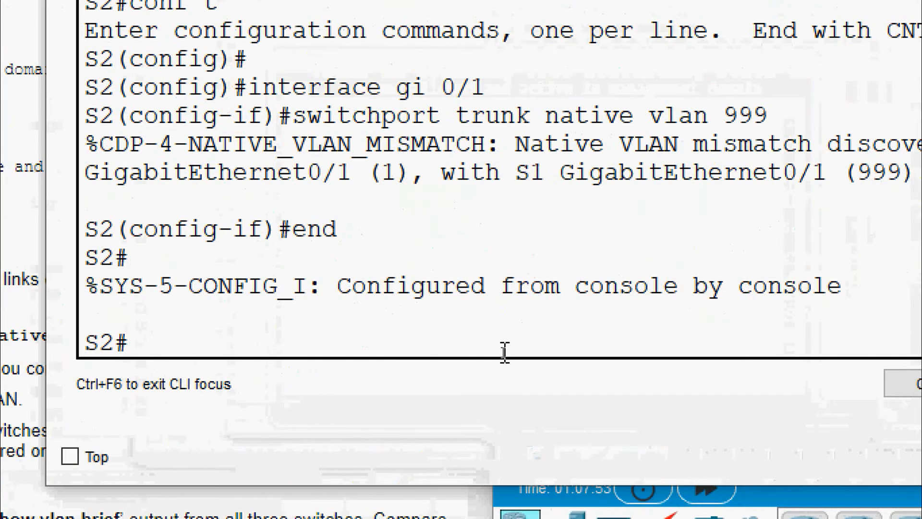
# - Run show interfaces trunk on S2 again to verify the Gig0/1 trunk settings
pyautogui.write('show int')
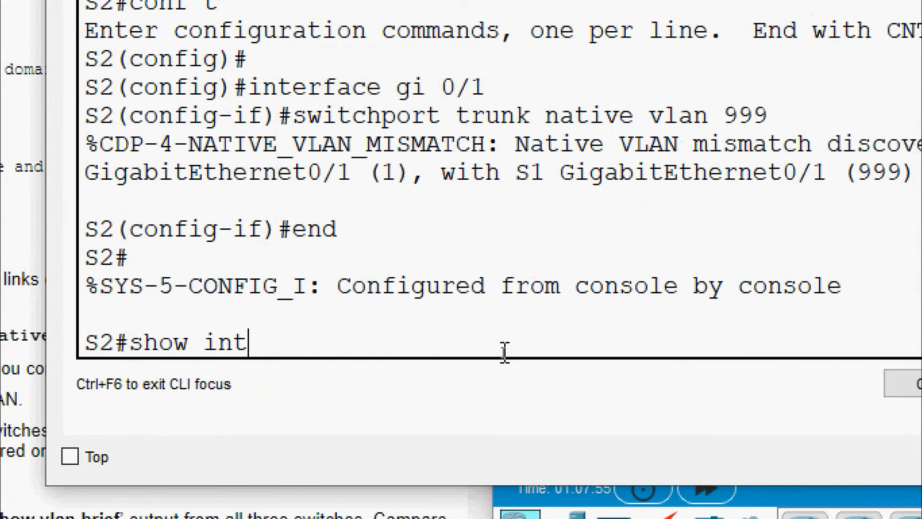
pyautogui.write('erfaces tryn')
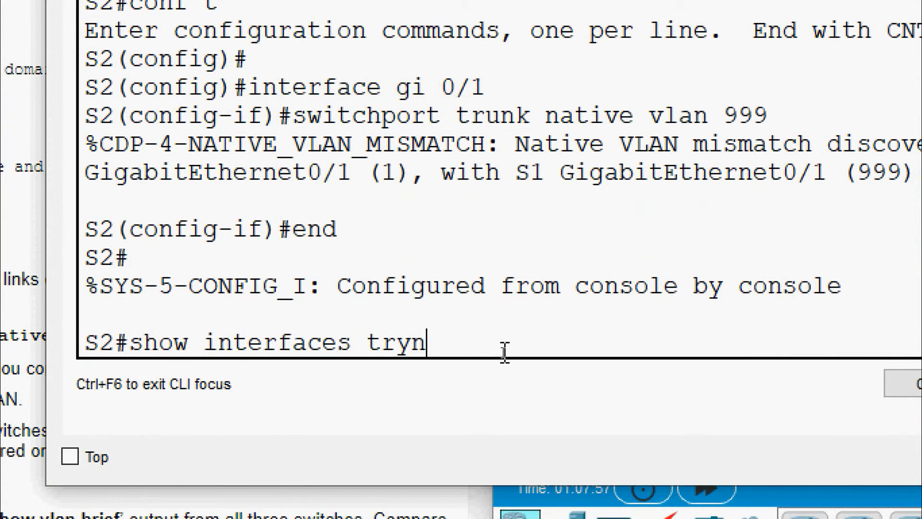
pyautogui.press('BackSpace')
pyautogui.press('BackSpace')
pyautogui.write('unk')
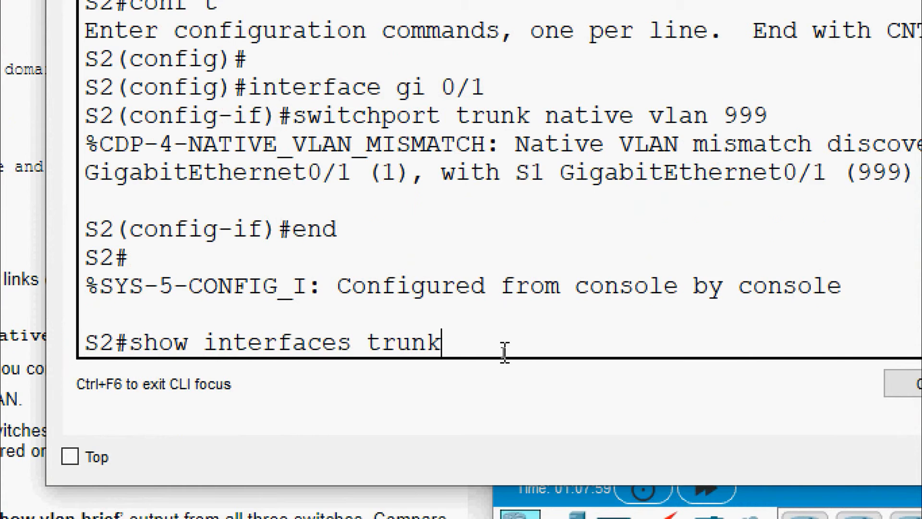
pyautogui.press('Return')
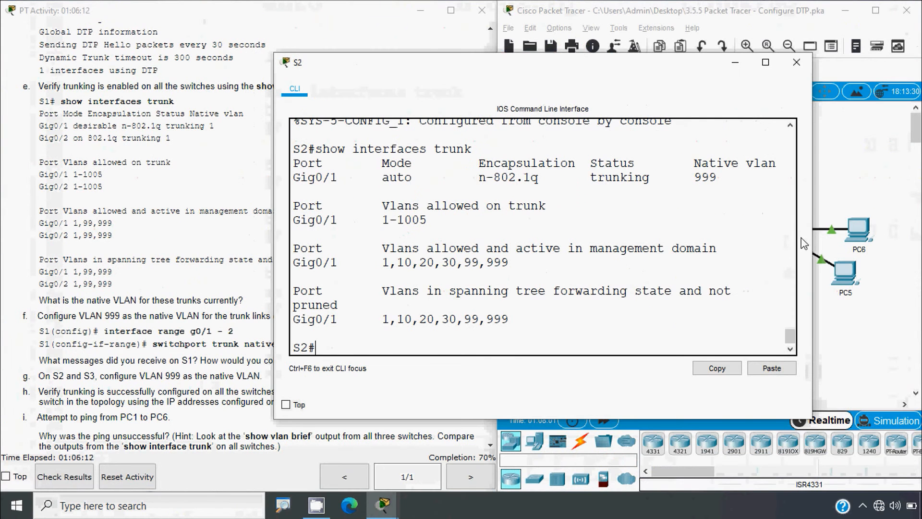
# - Widen S2's command line window, check the native VLAN of Gig0/1 and close the window
pyautogui.moveTo(814, 231); pyautogui.dragTo(873, 231)
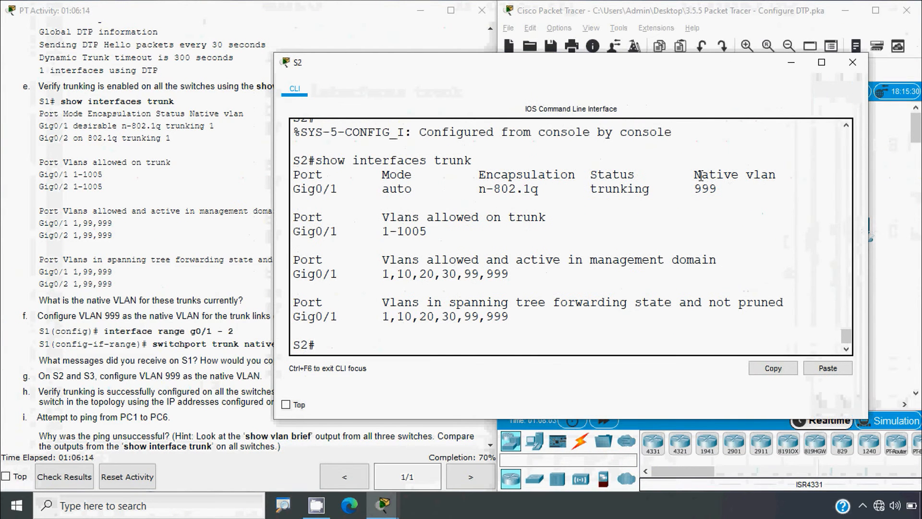
pyautogui.moveTo(701, 175); pyautogui.dragTo(660, 189)
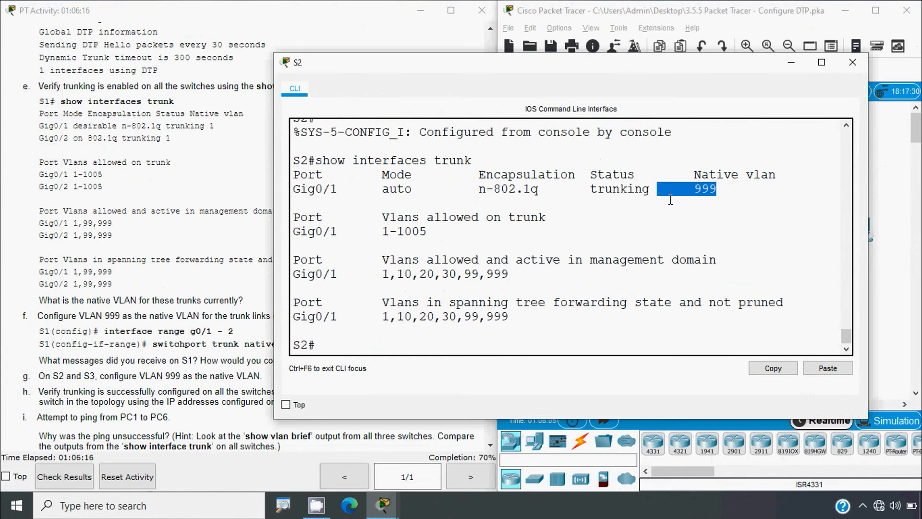
pyautogui.click(853, 62)
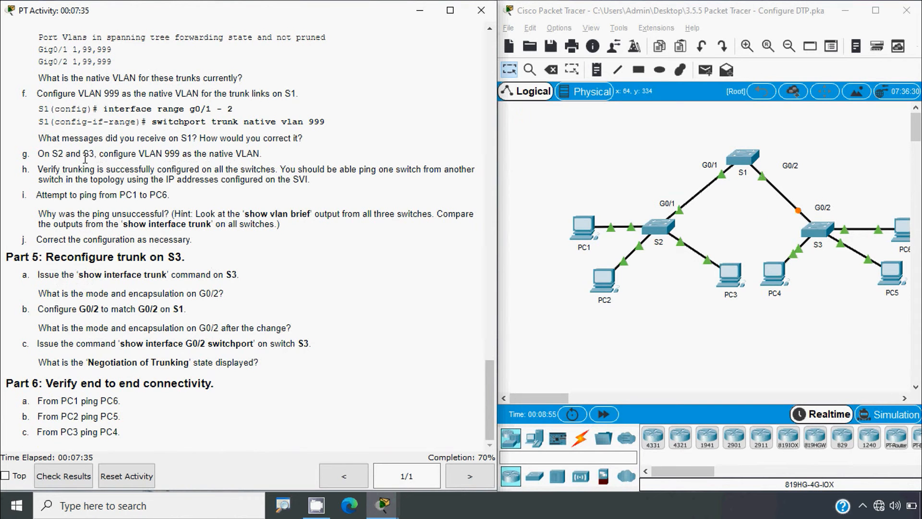
# - Open S3's command line from the topology and enter global configuration mode with configure terminal
pyautogui.click(830, 288)
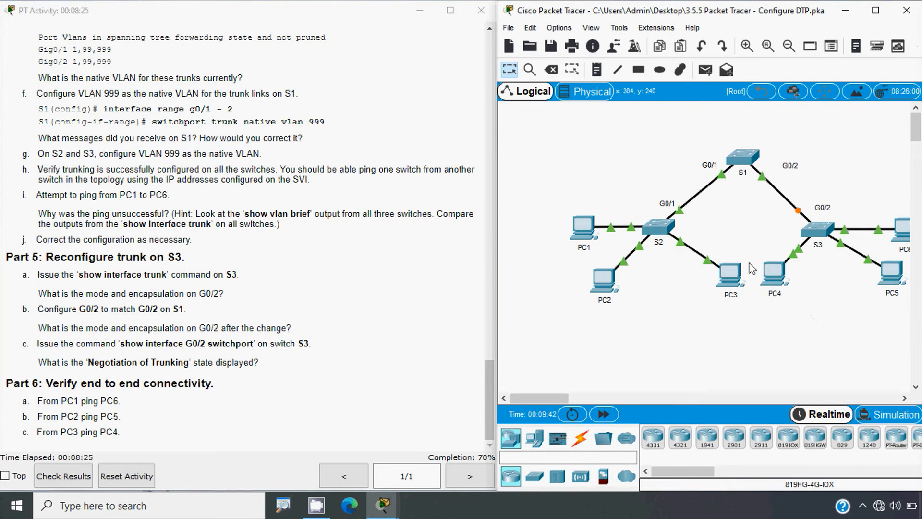
pyautogui.click(820, 233)
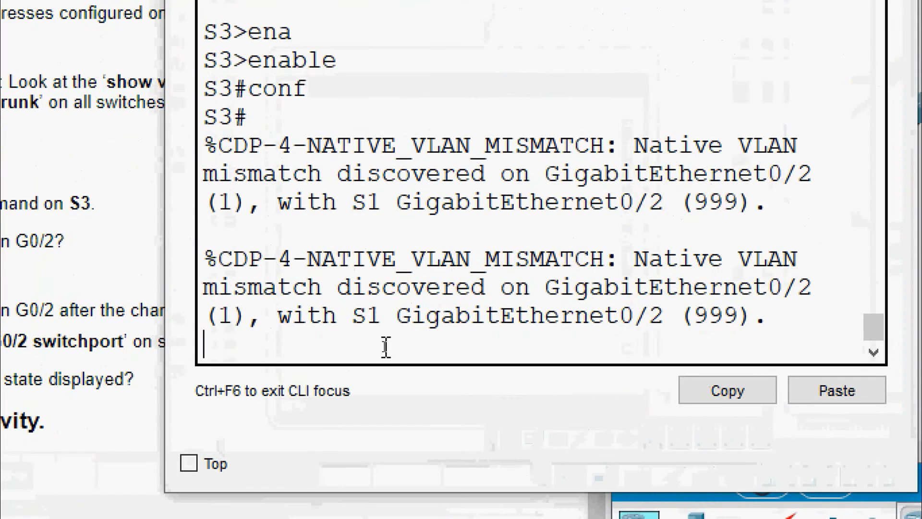
pyautogui.press('Return')
pyautogui.write('conf')
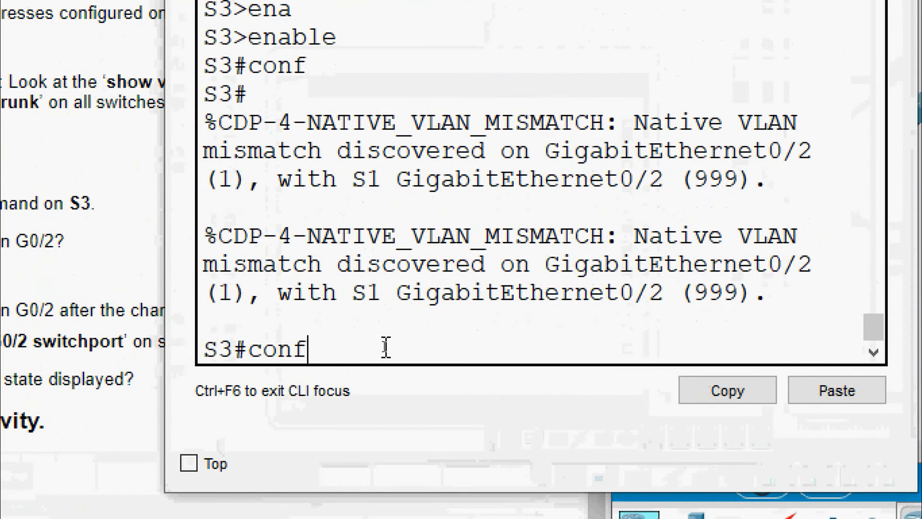
pyautogui.press('Tab')
pyautogui.write('t')
pyautogui.press('Tab')
pyautogui.press('Return')
# - Enter interface configuration mode for gigabitEthernet 0/2 on S3
pyautogui.write('int')
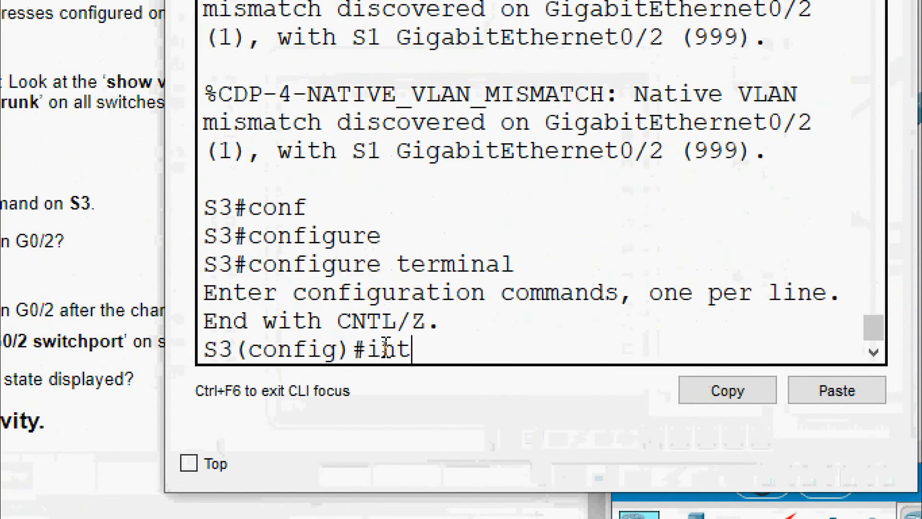
pyautogui.write('erface')
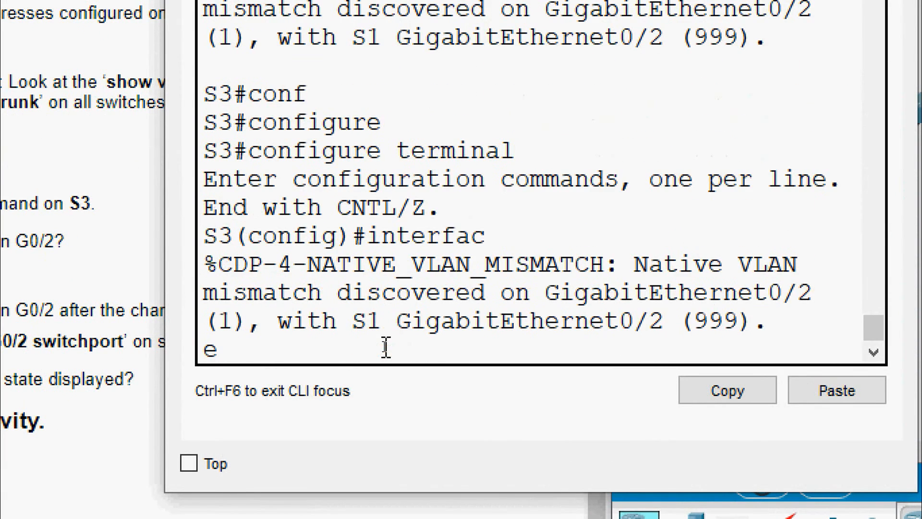
pyautogui.write(' g')
pyautogui.press('Tab')
pyautogui.write('0')
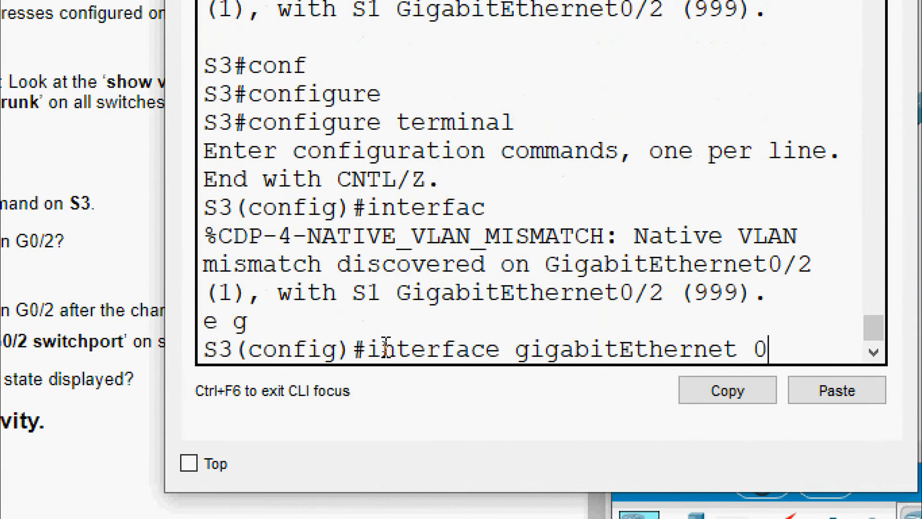
pyautogui.write('/2')
pyautogui.press('Return')
# - Set native VLAN 999 on S3's trunk interface with switchport trunk native vlan 999, and close the S3 window
pyautogui.write('s')
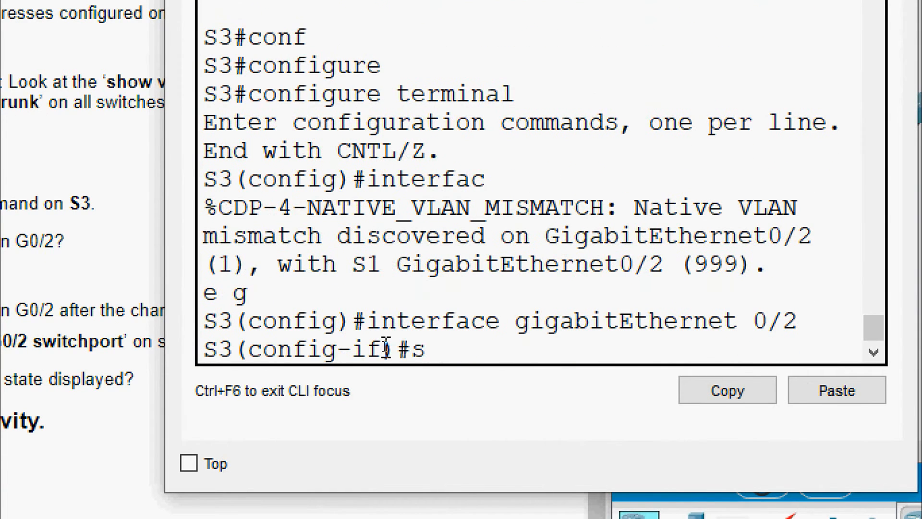
pyautogui.write('witchpor')
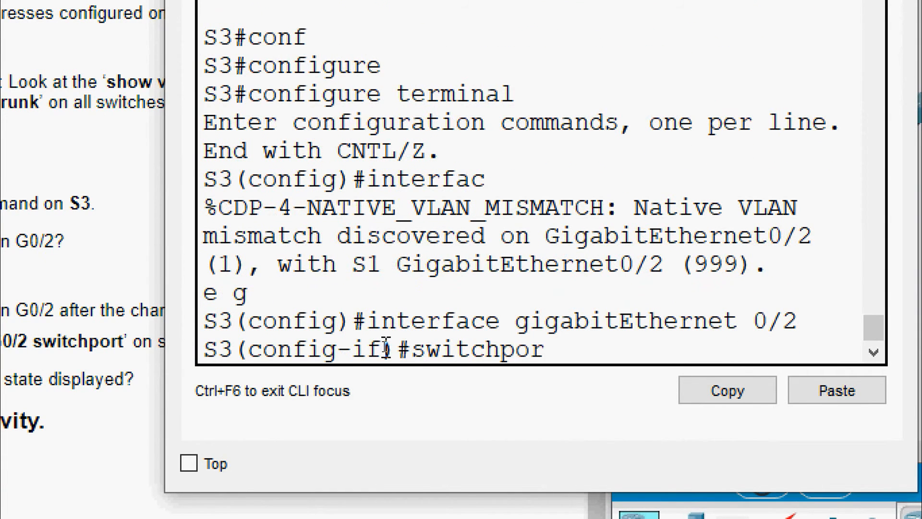
pyautogui.write('t trunk native ')
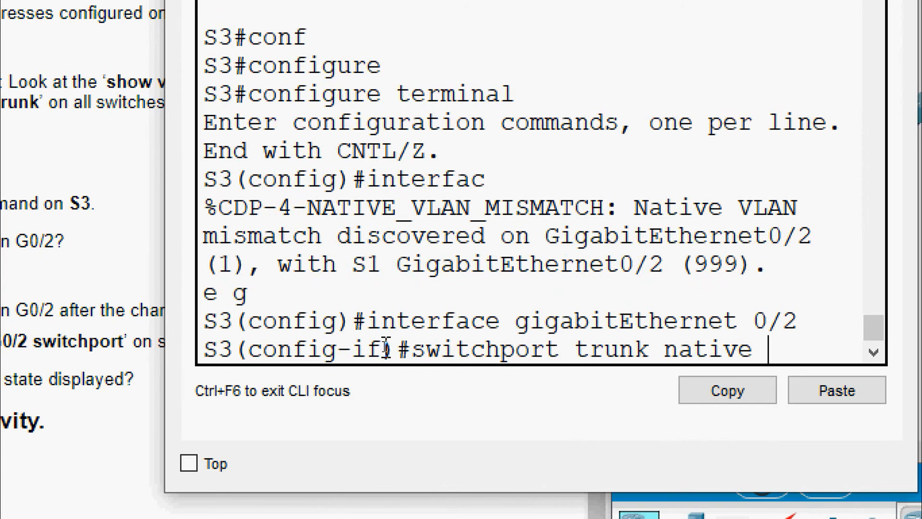
pyautogui.write('vlan ')
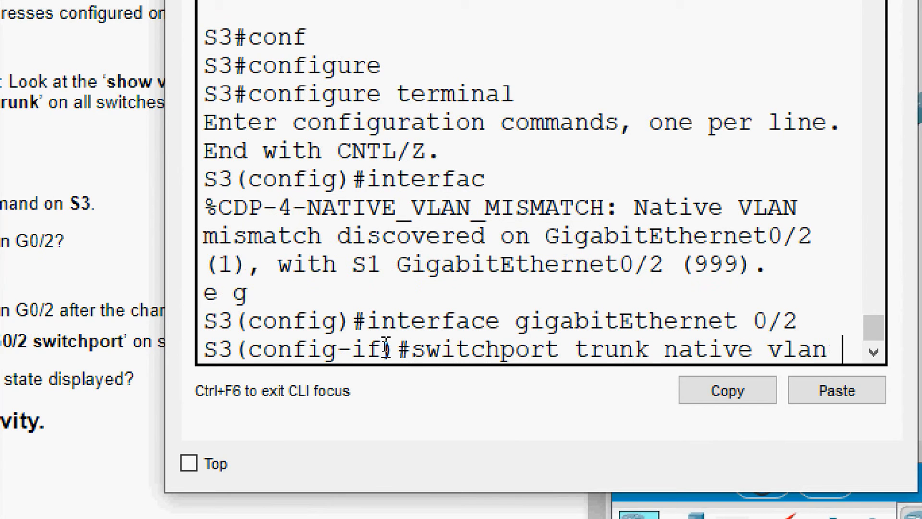
pyautogui.write('999')
pyautogui.press('Return')
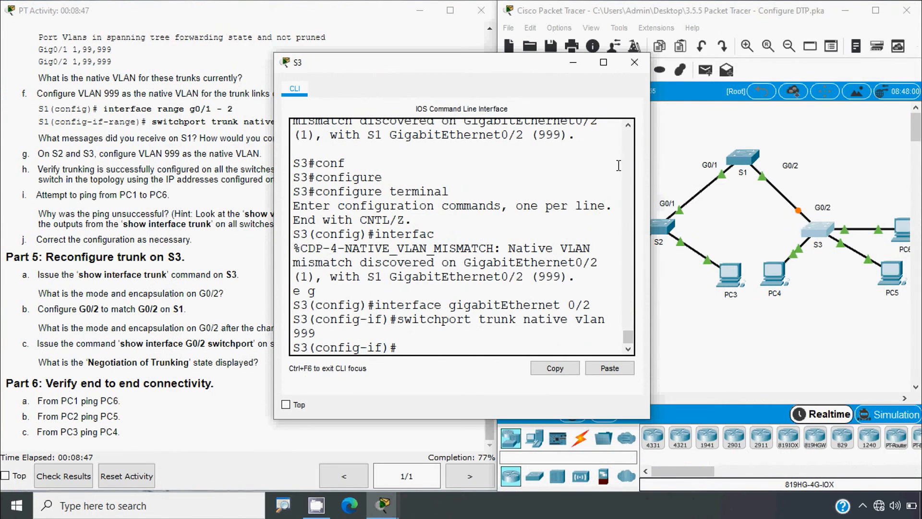
pyautogui.click(635, 62)
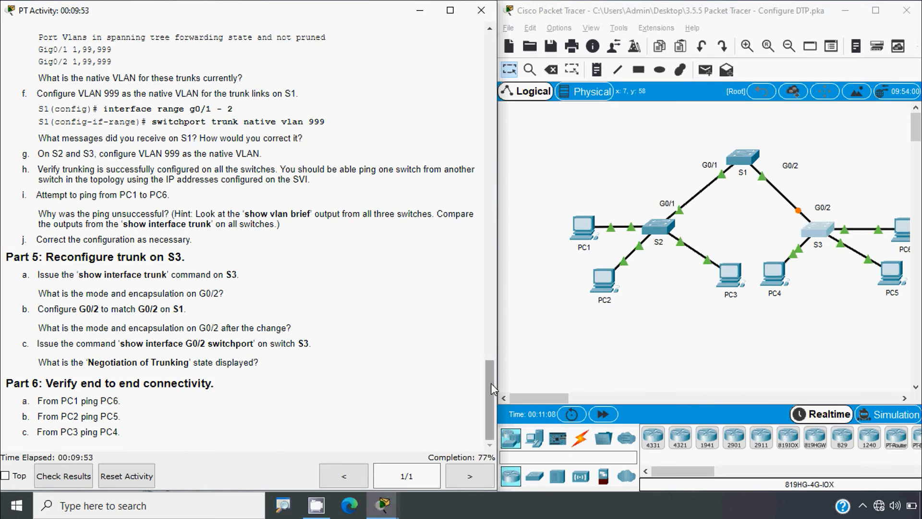
# - Copy S1's VLAN 99 IP address 192.168.99.1 from the addressing table in the instructions
pyautogui.moveTo(491, 383); pyautogui.dragTo(502, 52)
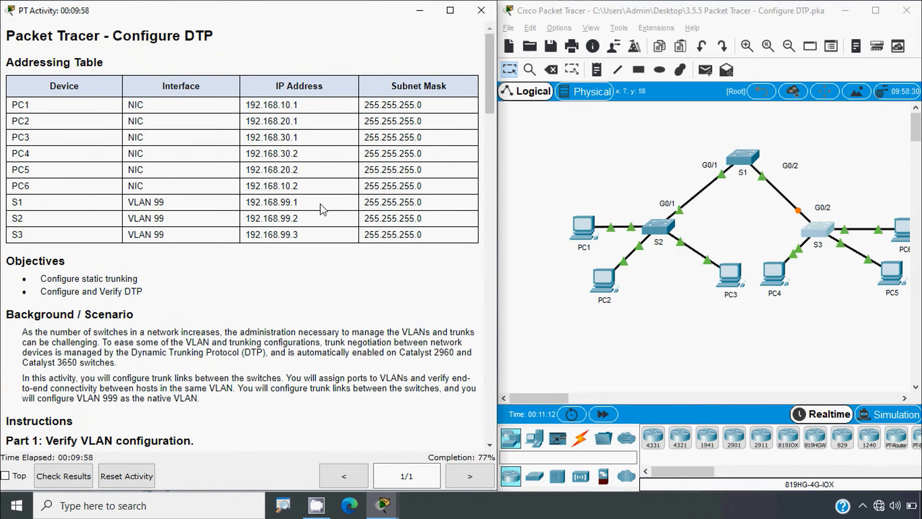
pyautogui.moveTo(299, 202); pyautogui.dragTo(247, 204)
pyautogui.hotkey('ctrl', 'c')
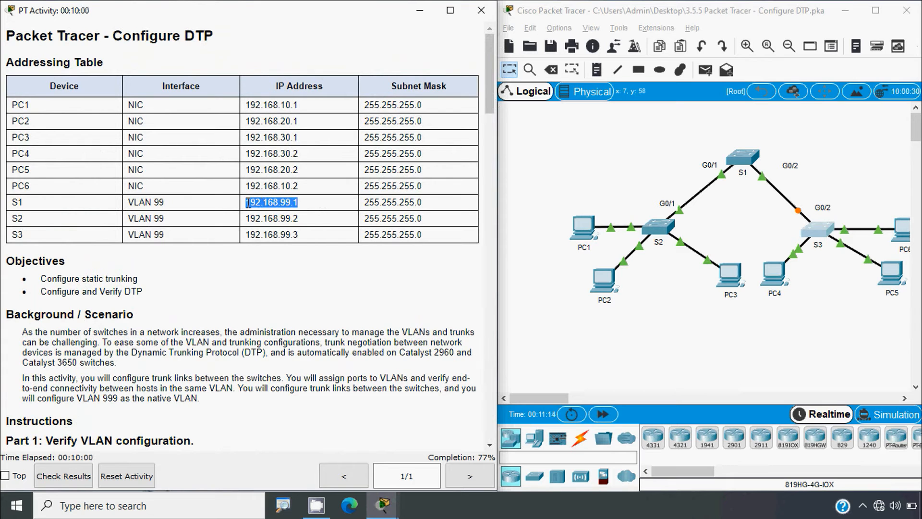
# - Open S2's command line from the topology and return to privileged EXEC mode with end
pyautogui.click(662, 229)
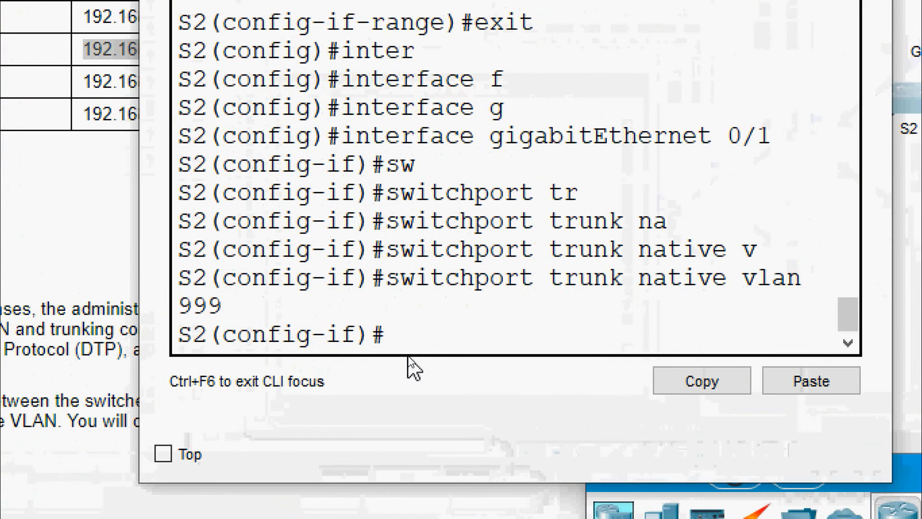
pyautogui.write('end')
pyautogui.press('Return')
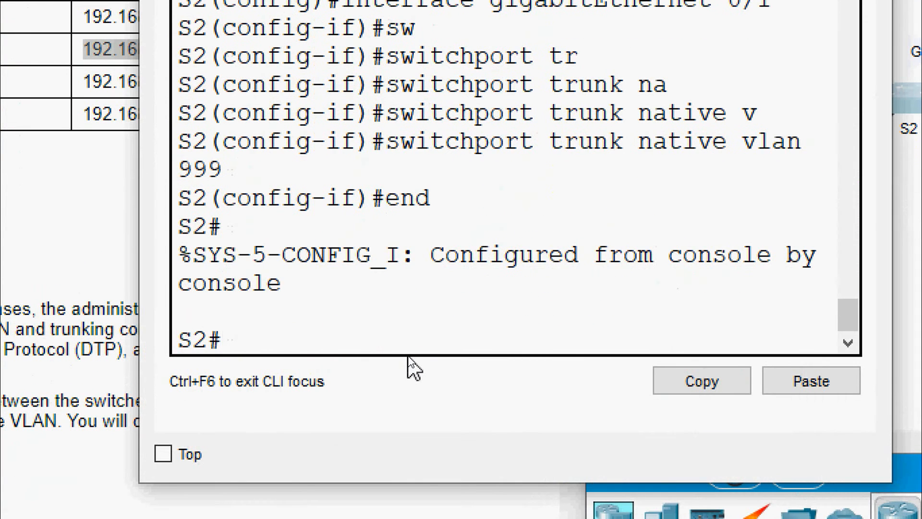
# - Ping S1 at 192.168.99.1 from S2 twice and highlight the success rate line of the second ping
pyautogui.write('ping')
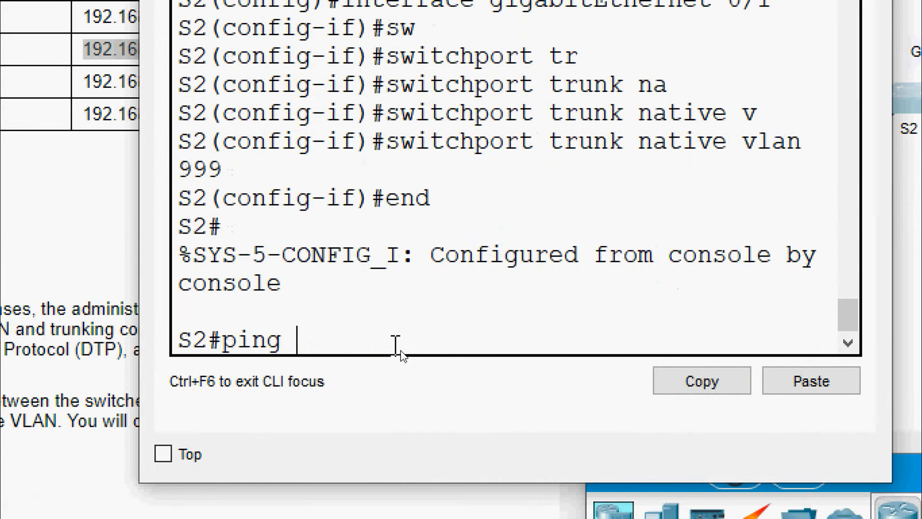
pyautogui.rightClick(395, 350)
pyautogui.click(446, 391)
pyautogui.press('Return')
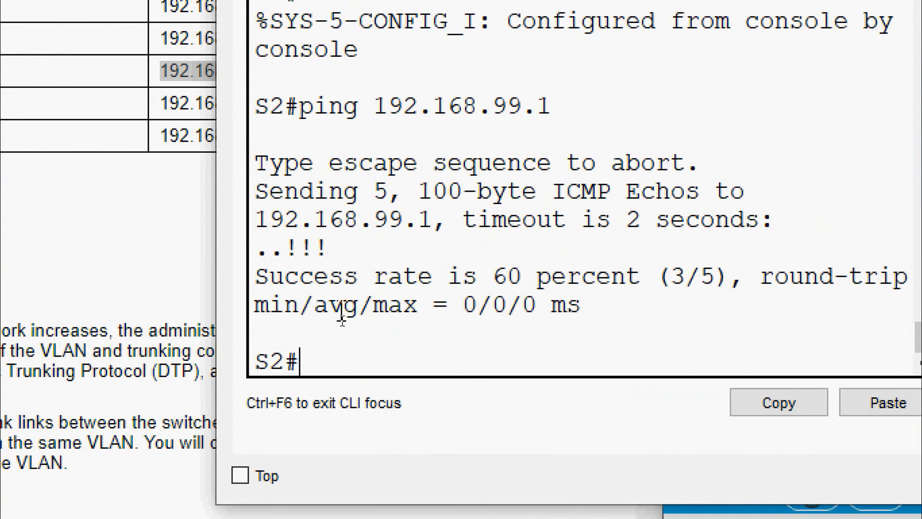
pyautogui.press('Up')
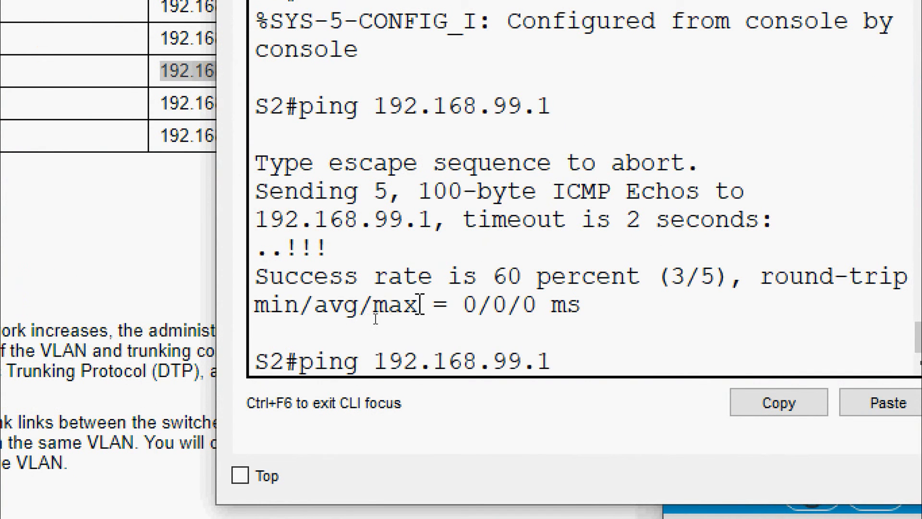
pyautogui.press('Return')
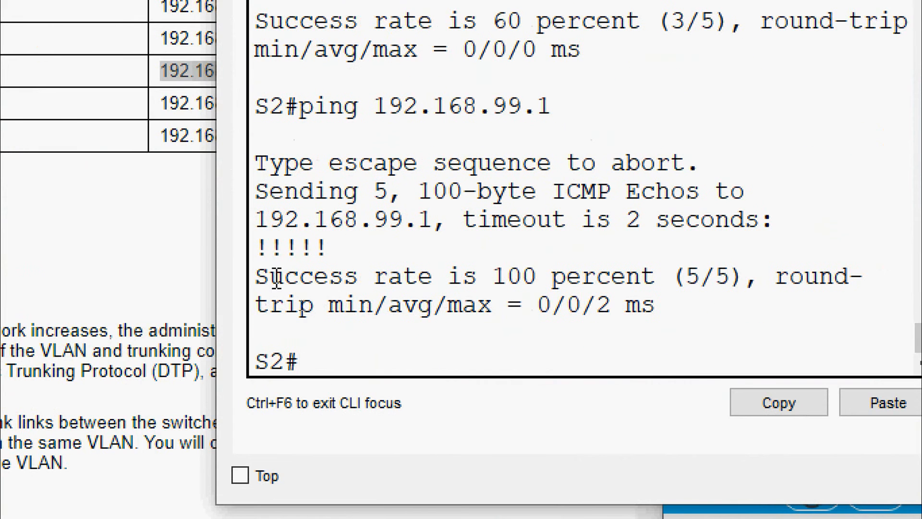
pyautogui.moveTo(259, 276); pyautogui.dragTo(649, 282)
pyautogui.click(380, 346)
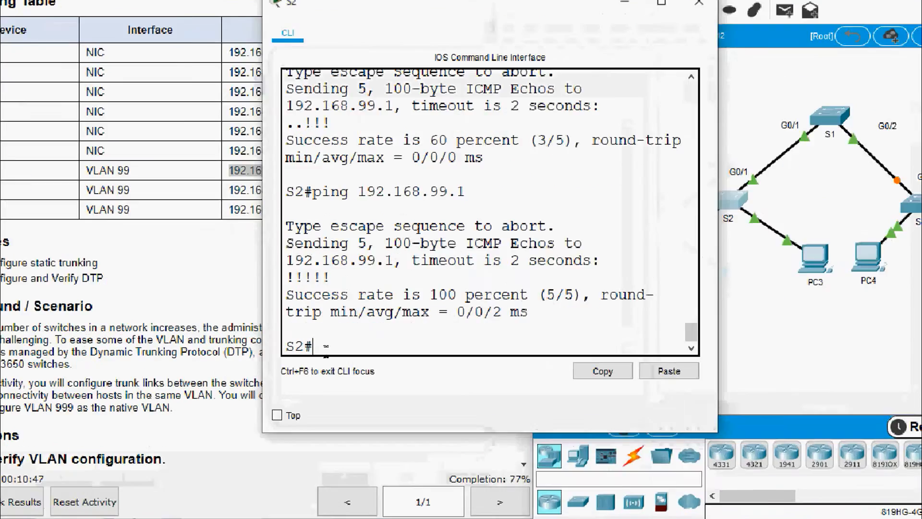
# - Ping S3 at 192.168.99.3 from S2, and close the S2 window
pyautogui.press('Up')
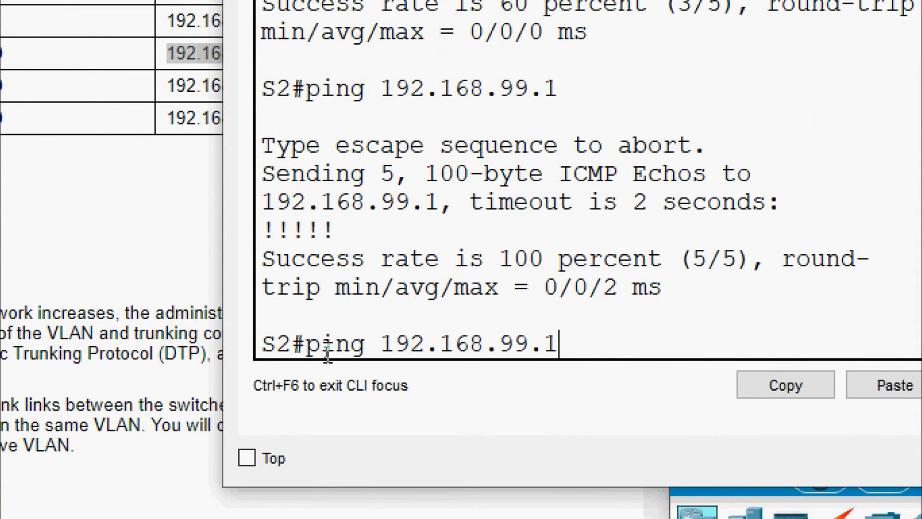
pyautogui.write('3')
pyautogui.press('Return')
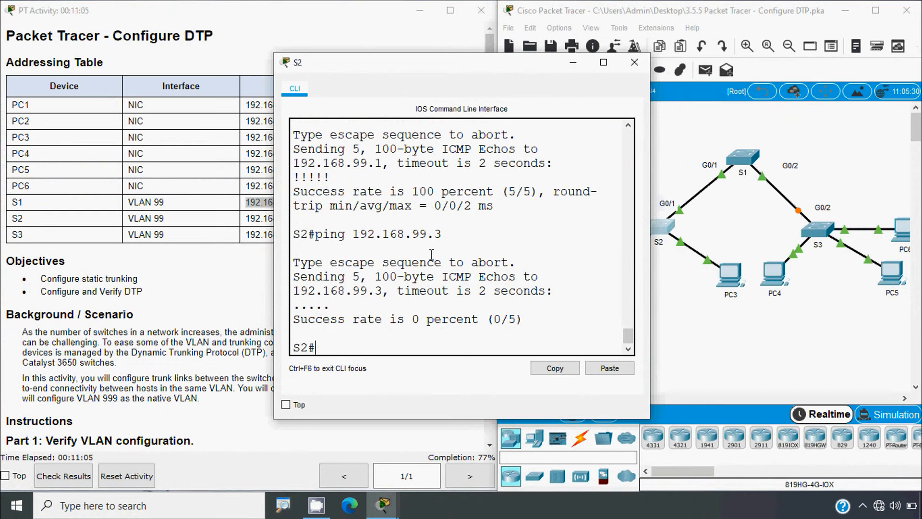
pyautogui.click(635, 62)
# - Bring up the end of the Part 4 instructions and open PC1's Command Prompt
pyautogui.scroll(-2, 486, 115)
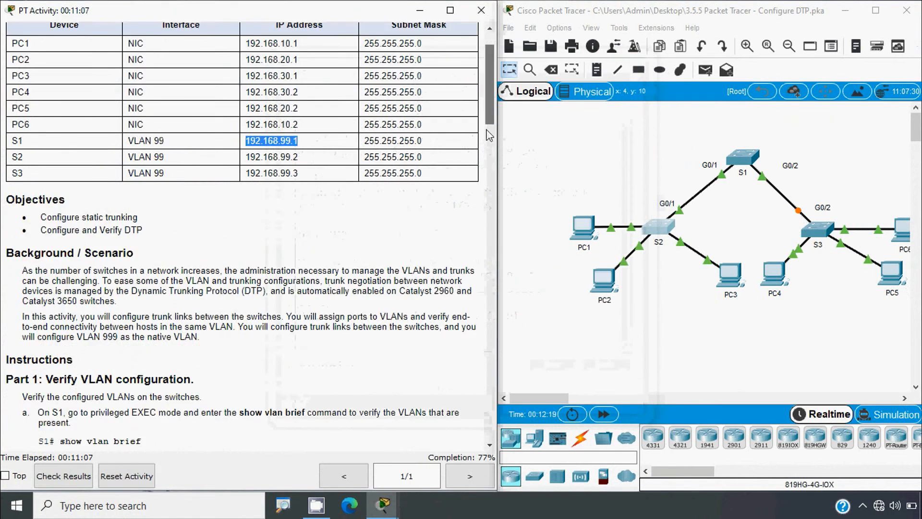
pyautogui.moveTo(489, 130); pyautogui.dragTo(490, 441)
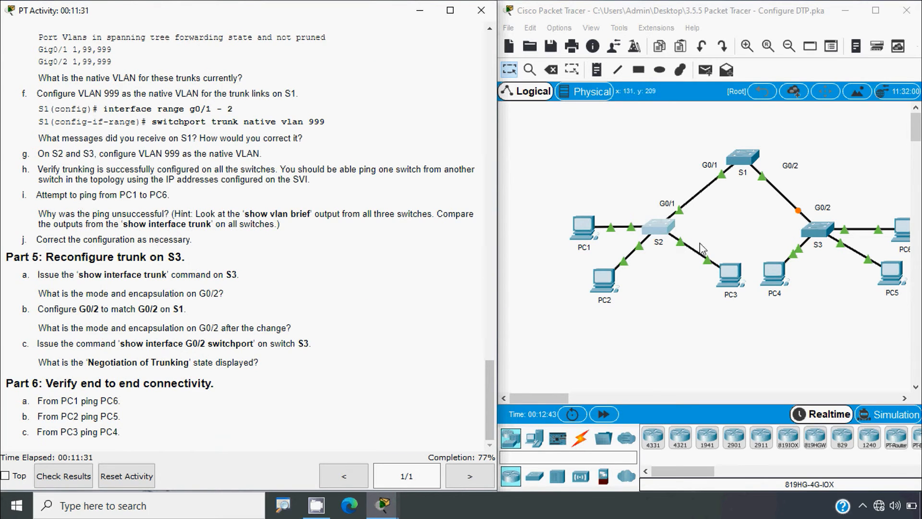
pyautogui.moveTo(558, 399); pyautogui.dragTo(563, 403)
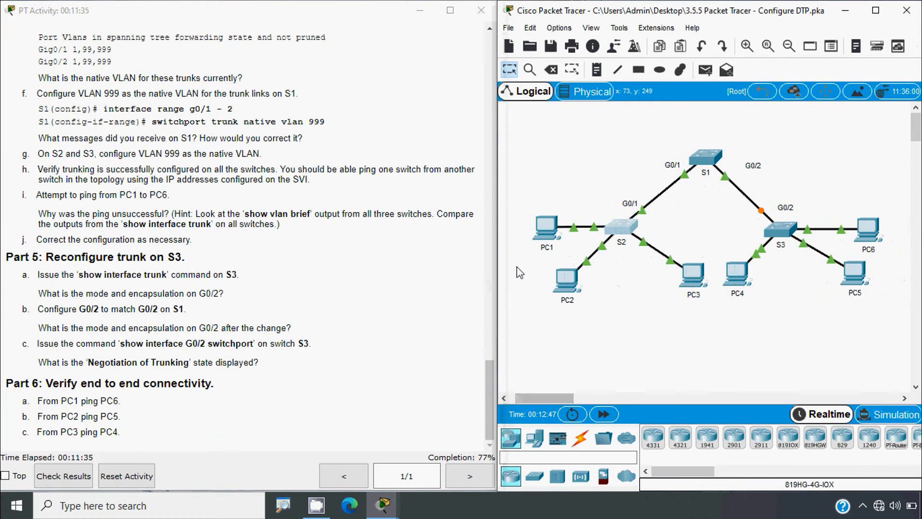
pyautogui.click(546, 230)
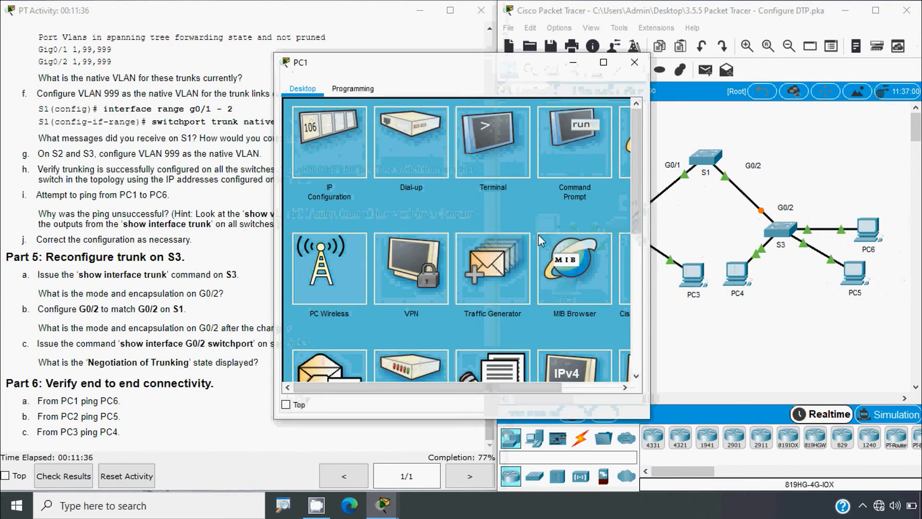
pyautogui.click(567, 168)
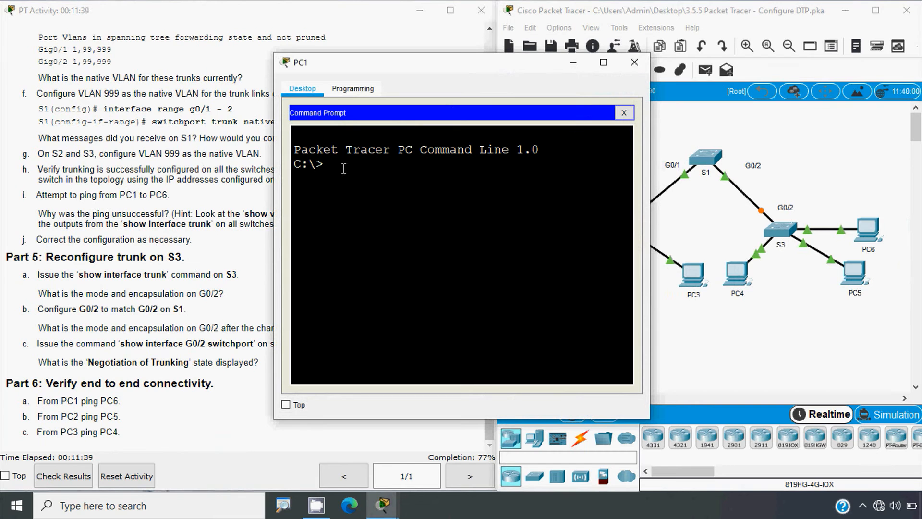
# - Copy PC6's IP address 192.168.10.2 from its IP Configuration, and close the PC6 window
pyautogui.click(868, 228)
pyautogui.click(365, 175)
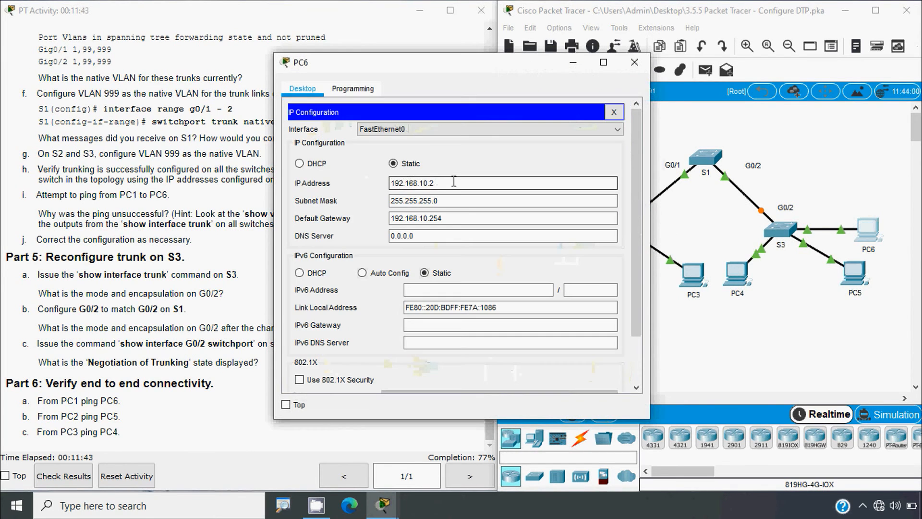
pyautogui.click(635, 63)
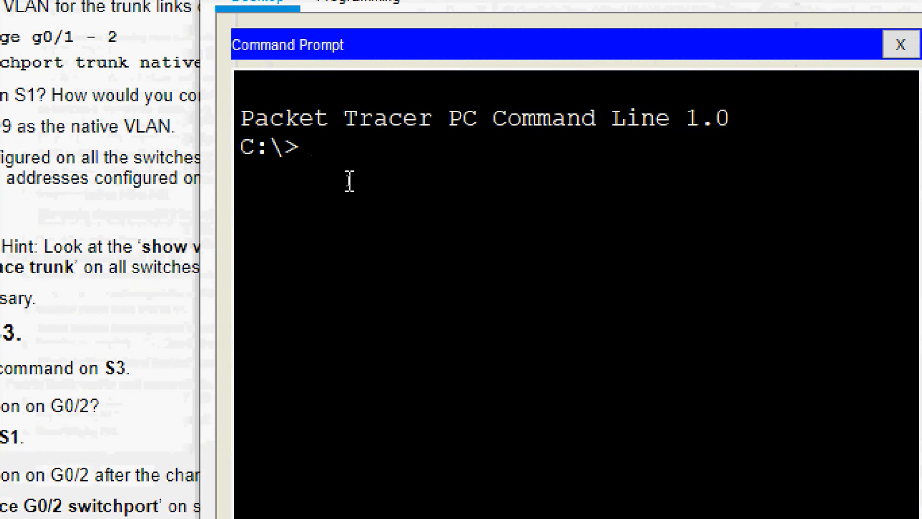
# - Ping PC6 at 192.168.10.2 from PC1's command prompt, and close the PC1 window
pyautogui.write('ping')
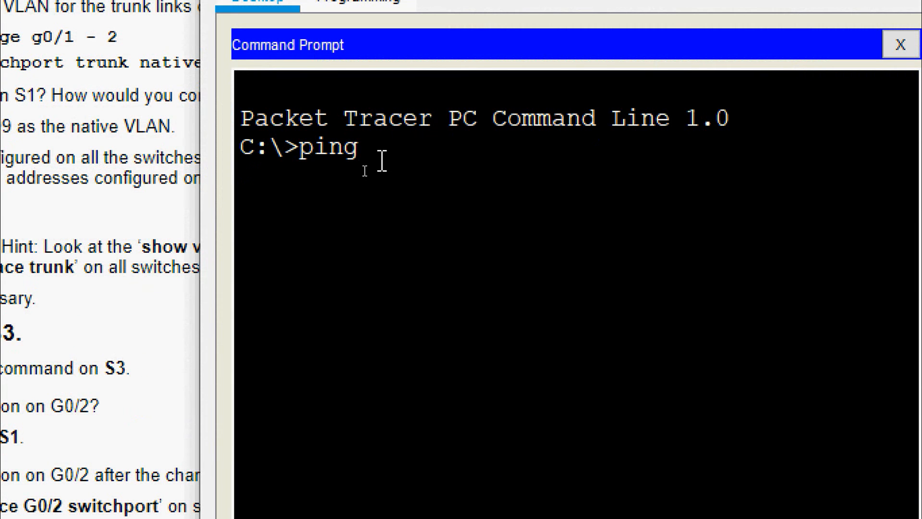
pyautogui.rightClick(382, 161)
pyautogui.click(391, 207)
pyautogui.press('Return')
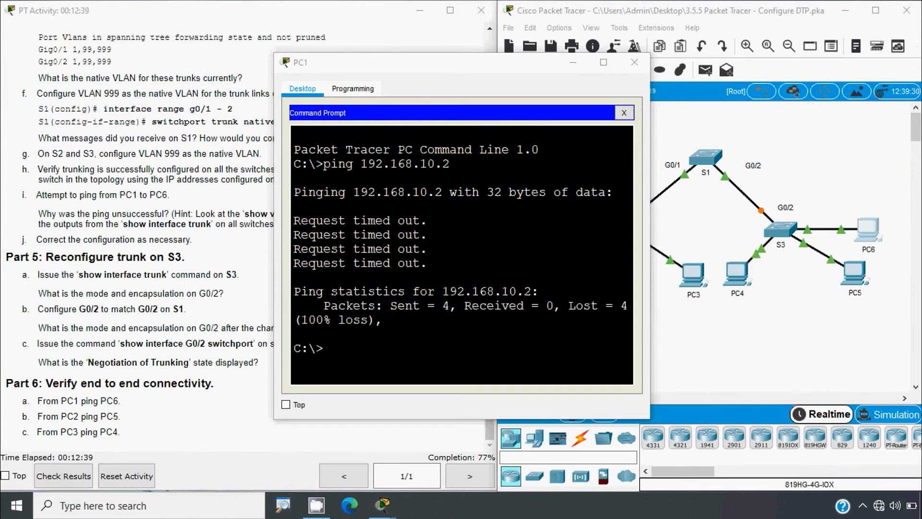
pyautogui.click(634, 62)
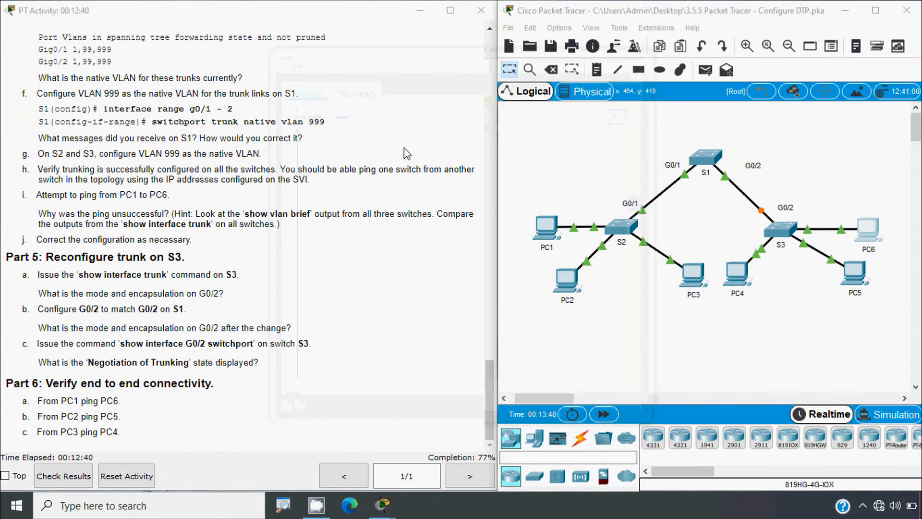
# - Open S1's command line from the topology and leave interface range configuration mode with end
pyautogui.click(98, 263)
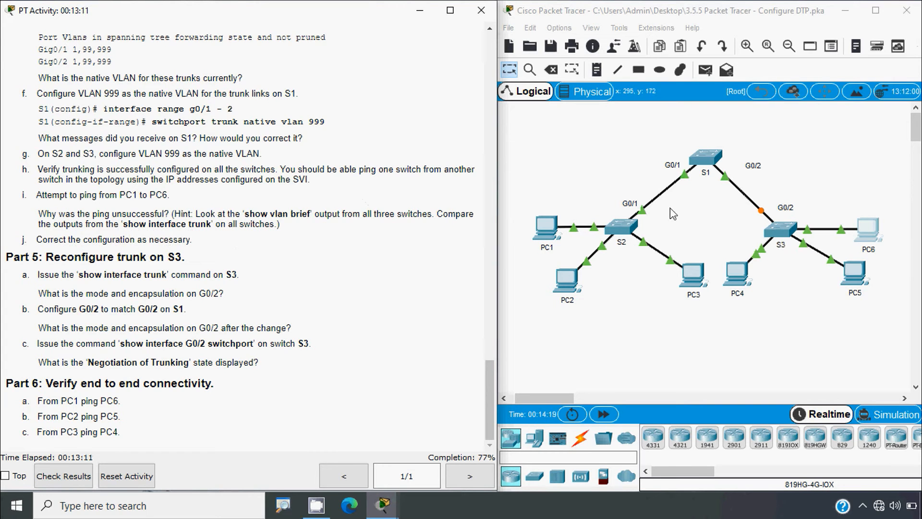
pyautogui.click(705, 162)
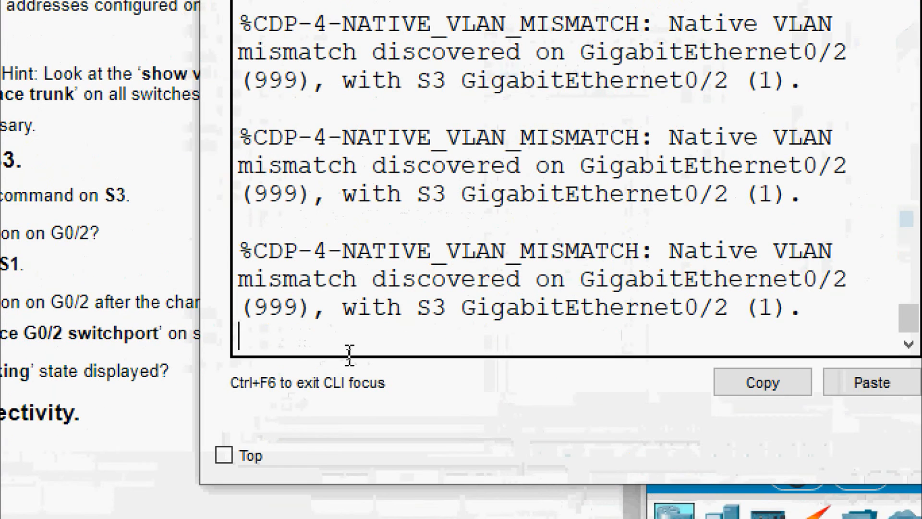
pyautogui.press('Return')
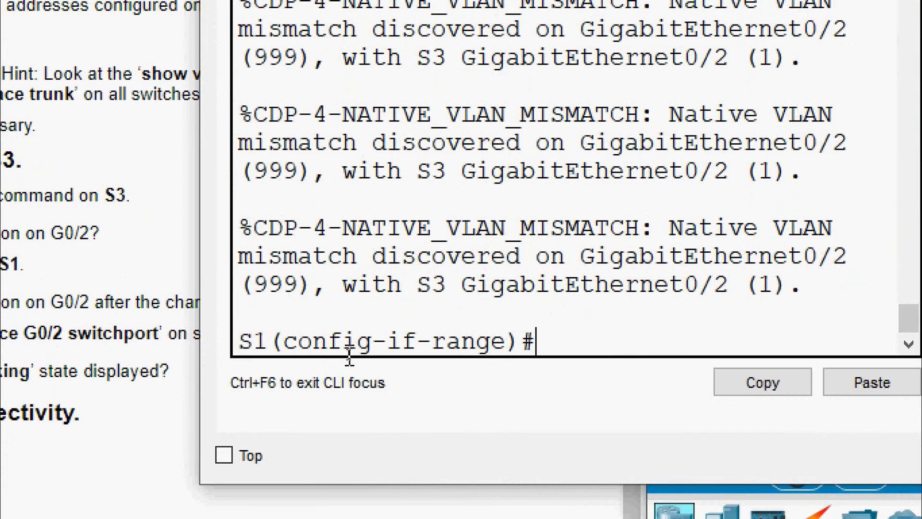
pyautogui.write('end')
pyautogui.press('Return')
pyautogui.press('Return')
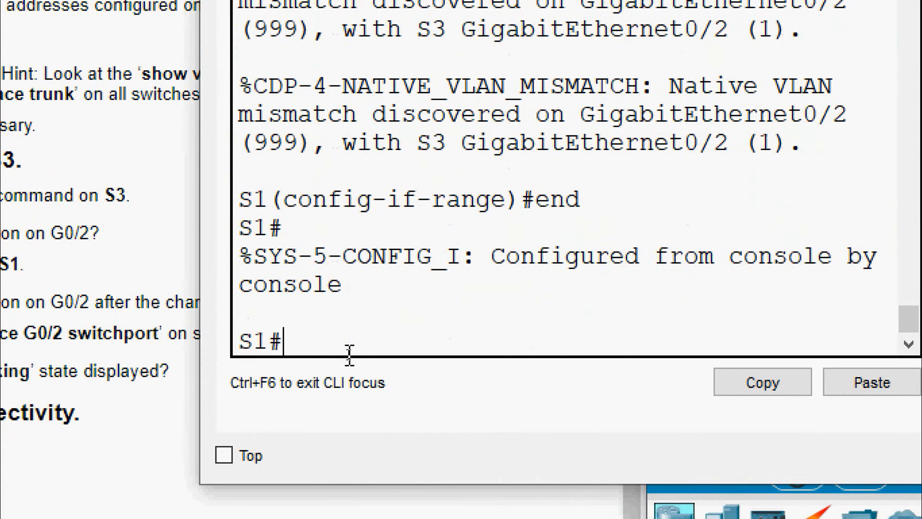
# - Run show vlan brief on S1 and highlight the VLAN 99 and 999 entries
pyautogui.write('show vlan ')
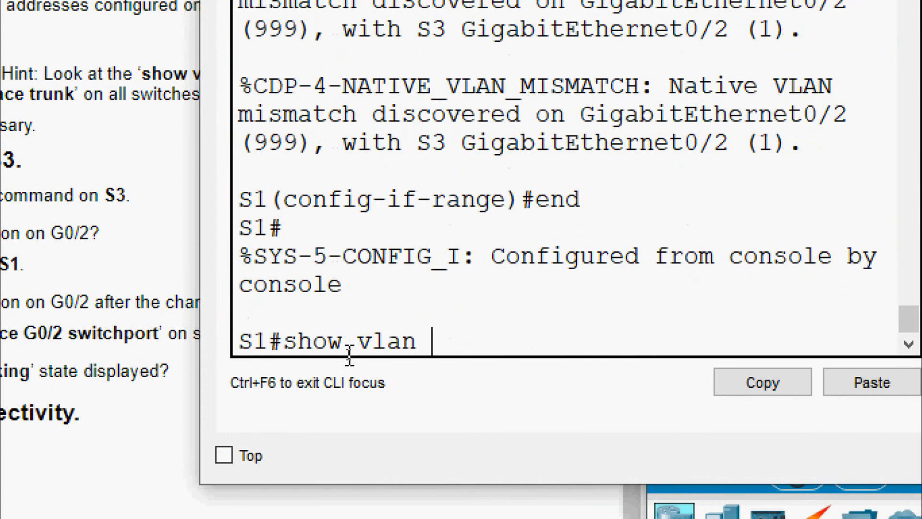
pyautogui.write('brief')
pyautogui.press('Return')
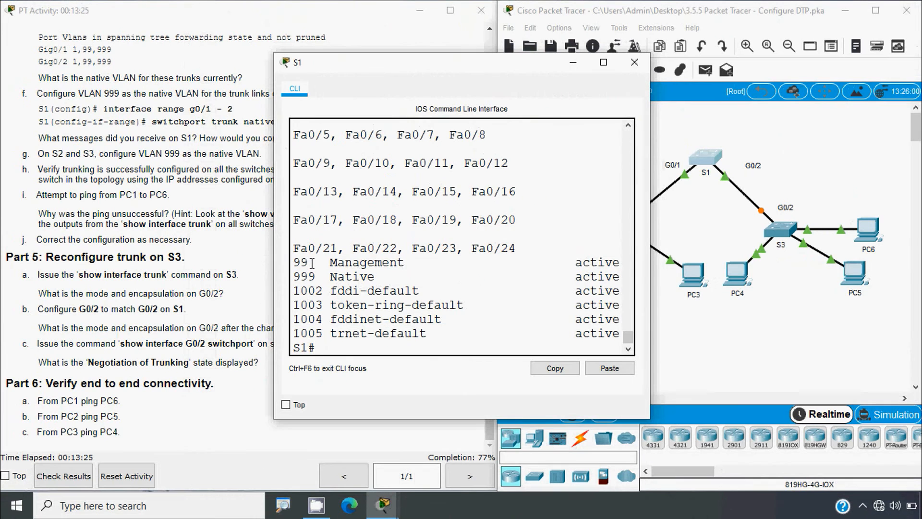
pyautogui.moveTo(310, 266); pyautogui.dragTo(294, 279)
pyautogui.click(326, 352)
# - Run show interfaces trunk on S1, widen the window, and highlight the VLANs allowed and active on Gig0/2
pyautogui.write('s')
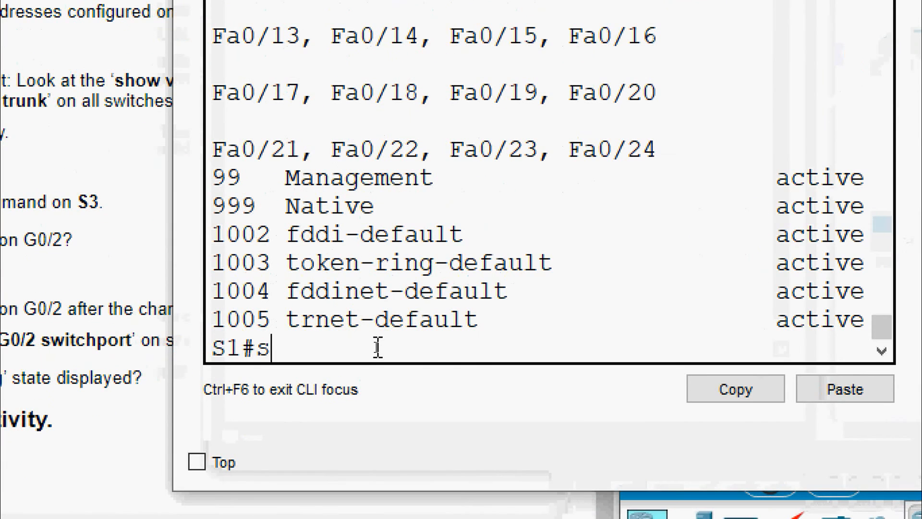
pyautogui.write('how interf')
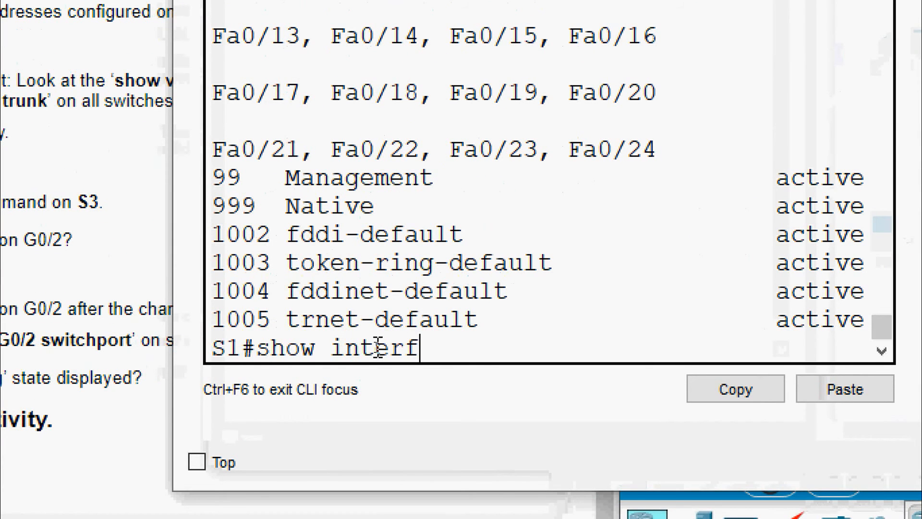
pyautogui.write('aces trunk')
pyautogui.press('Return')
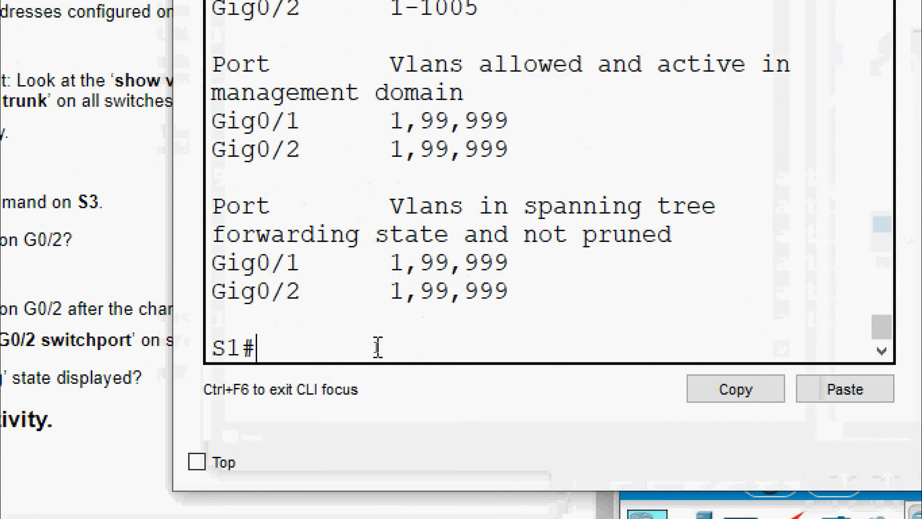
pyautogui.moveTo(658, 269); pyautogui.dragTo(827, 272)
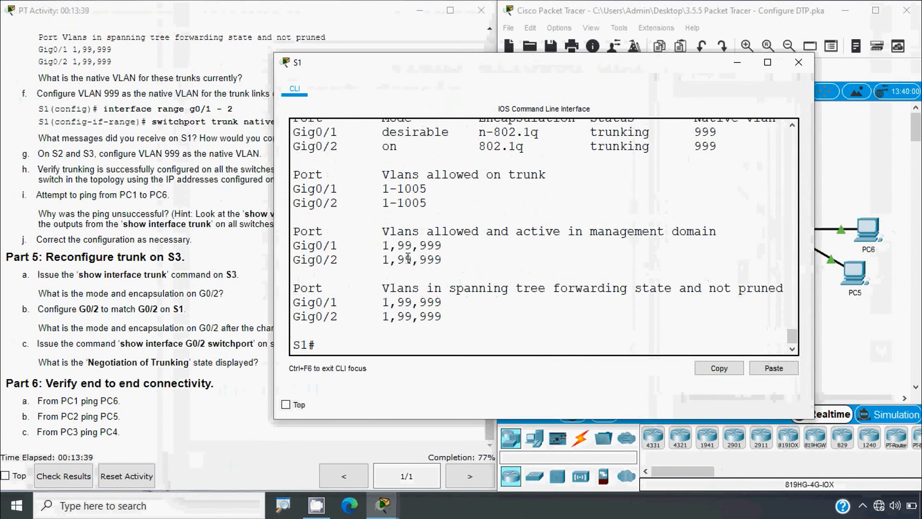
pyautogui.moveTo(338, 246); pyautogui.dragTo(375, 259)
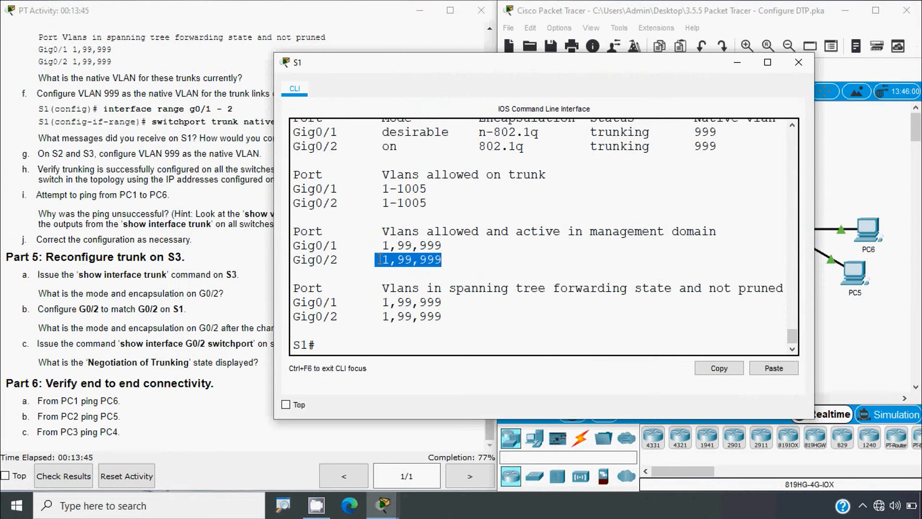
pyautogui.click(419, 259)
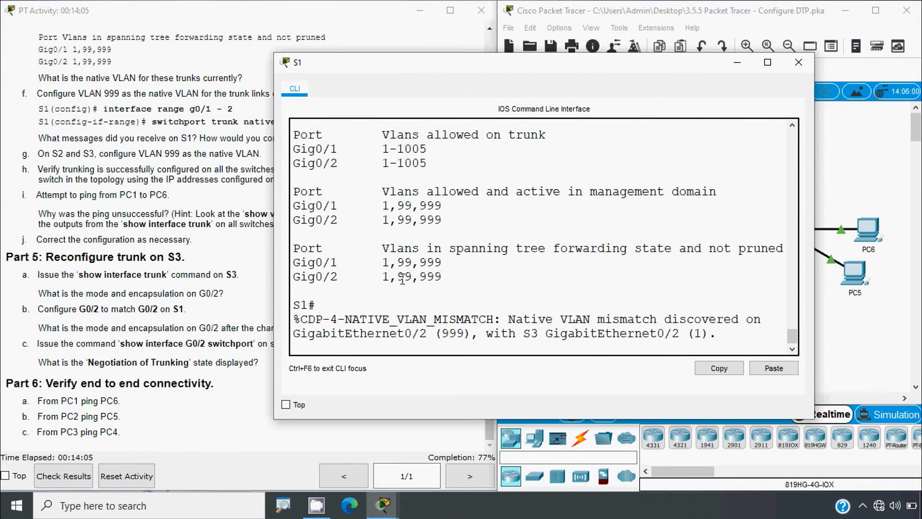
# - Bring up the Part 2 VLAN table in the instructions, and return to a fresh prompt in S1's command line beside it
pyautogui.click(206, 289)
pyautogui.moveTo(486, 369); pyautogui.dragTo(491, 177)
pyautogui.scroll(4, 491, 177)
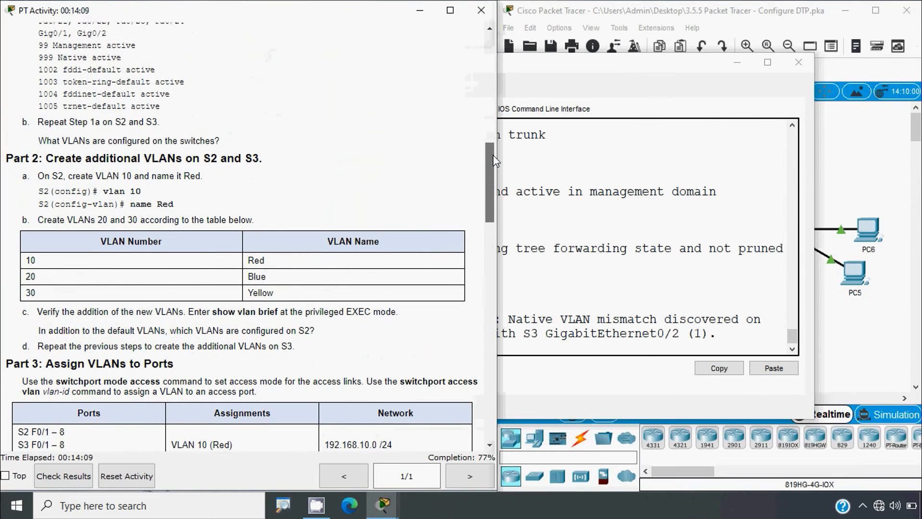
pyautogui.click(569, 258)
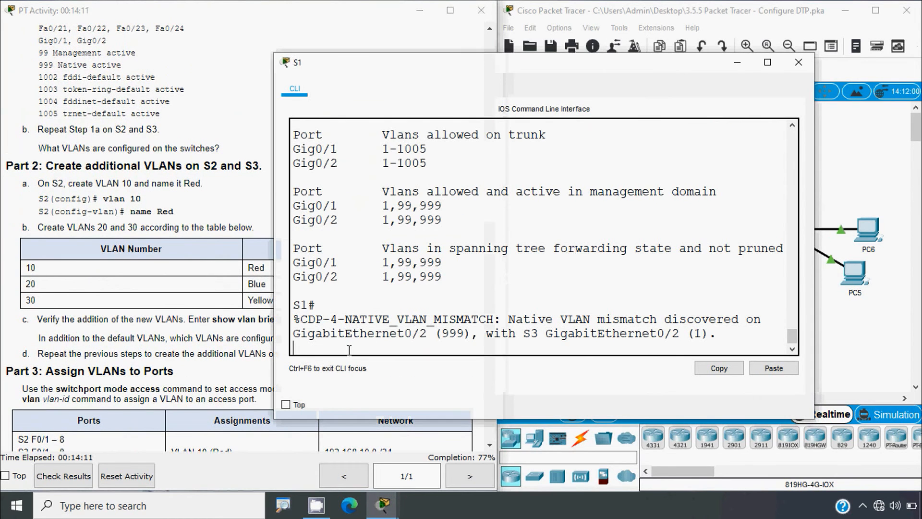
pyautogui.press('Return')
pyautogui.press('Return')
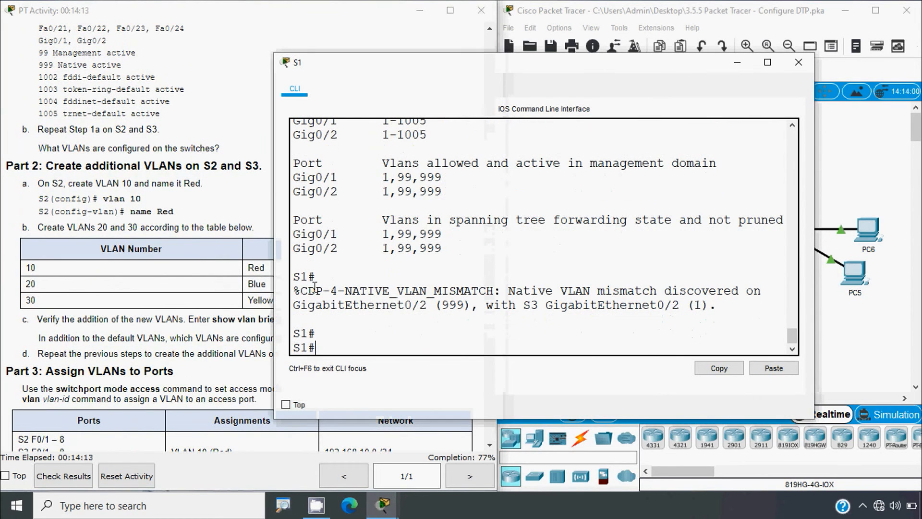
pyautogui.moveTo(348, 74); pyautogui.dragTo(389, 35)
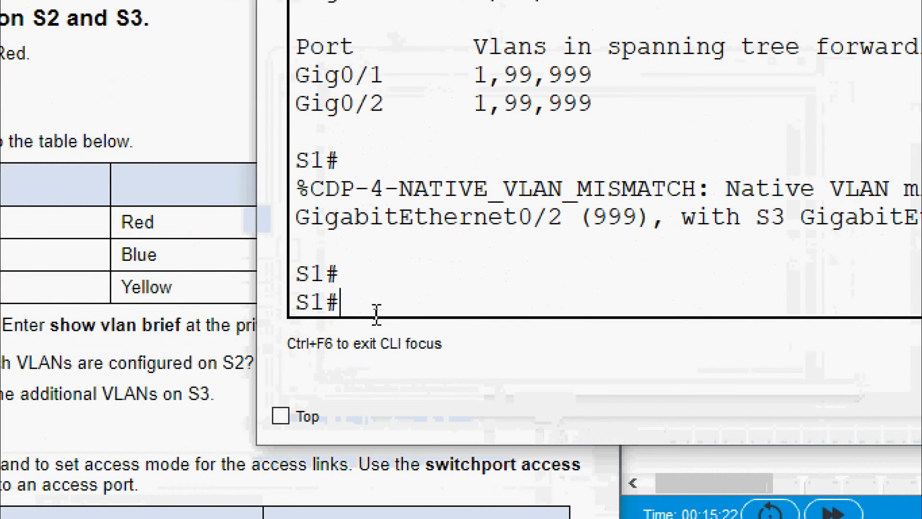
# - Enter global configuration mode on S1 and create VLAN 10 with the name Red
pyautogui.write('conf t')
pyautogui.press('Return')
pyautogui.write('vl')
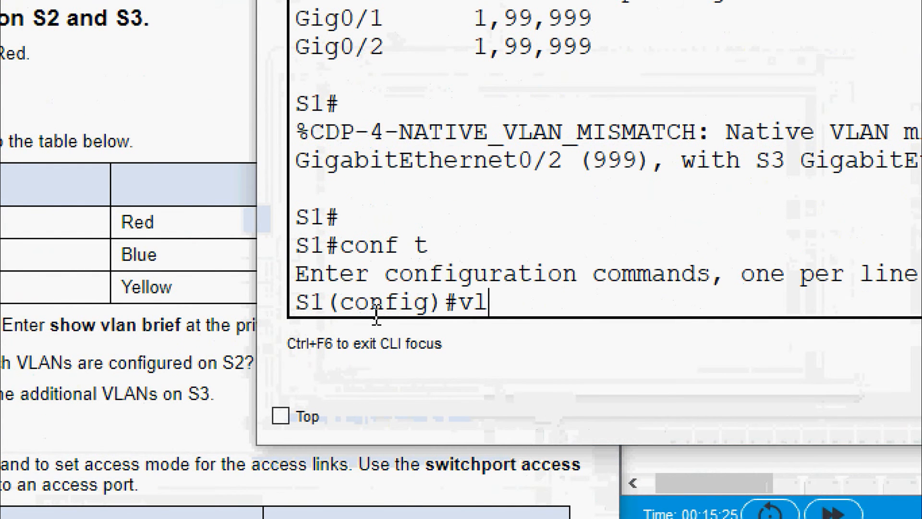
pyautogui.write('an 10')
pyautogui.press('Return')
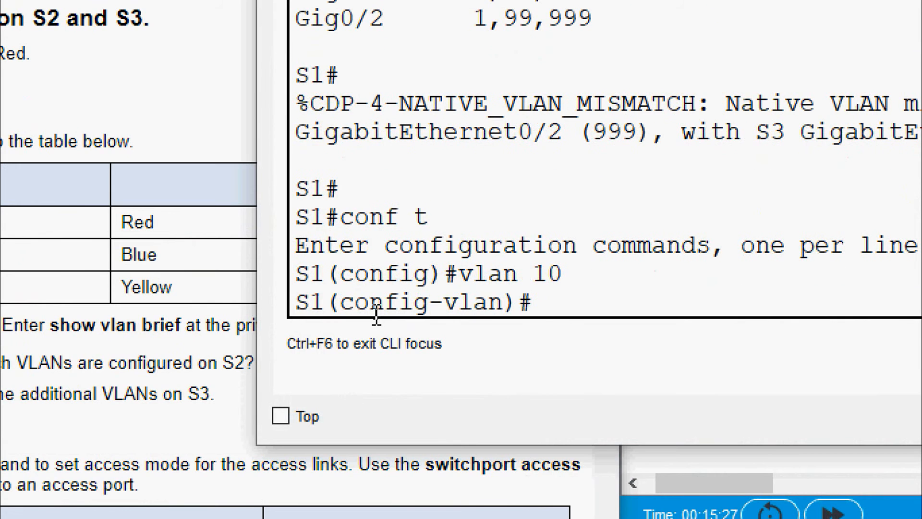
pyautogui.write('name Red')
pyautogui.press('Return')
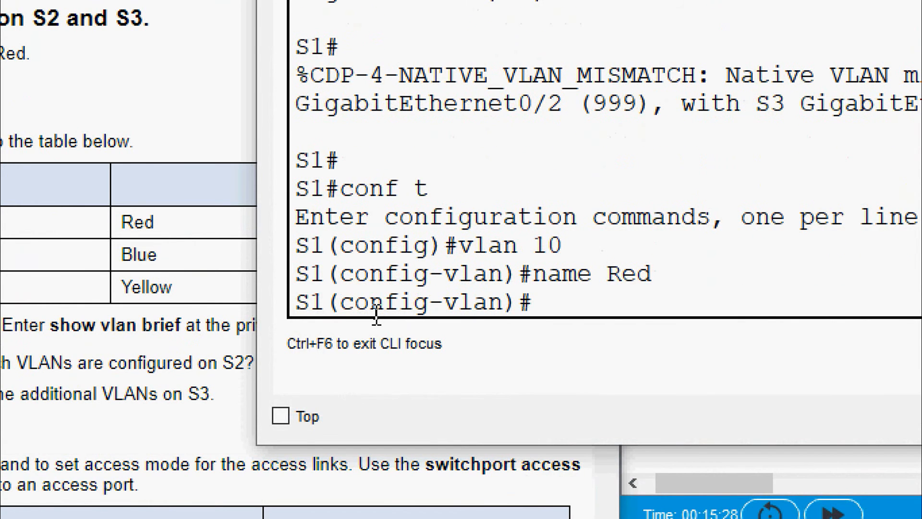
# - Create VLAN 20 on S1 with the name Blue
pyautogui.write('vlan ')
pyautogui.write('20')
pyautogui.press('Return')
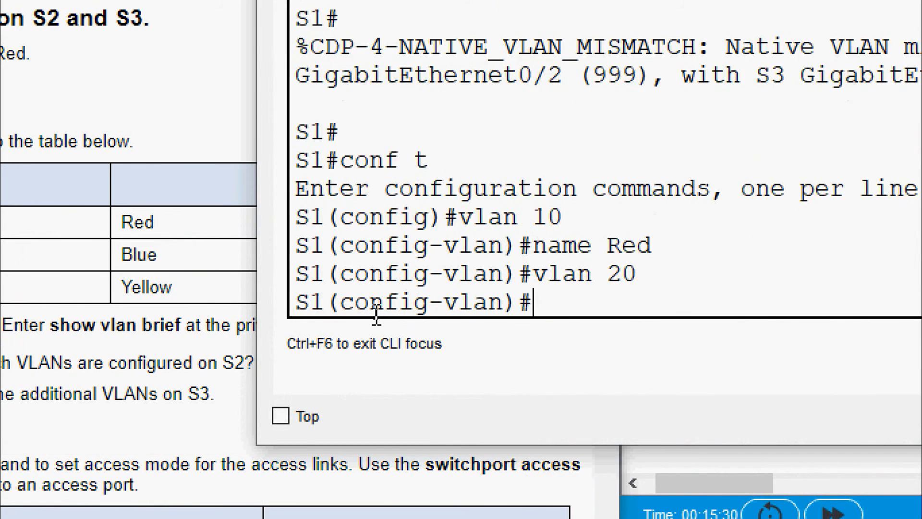
pyautogui.write('name Blue')
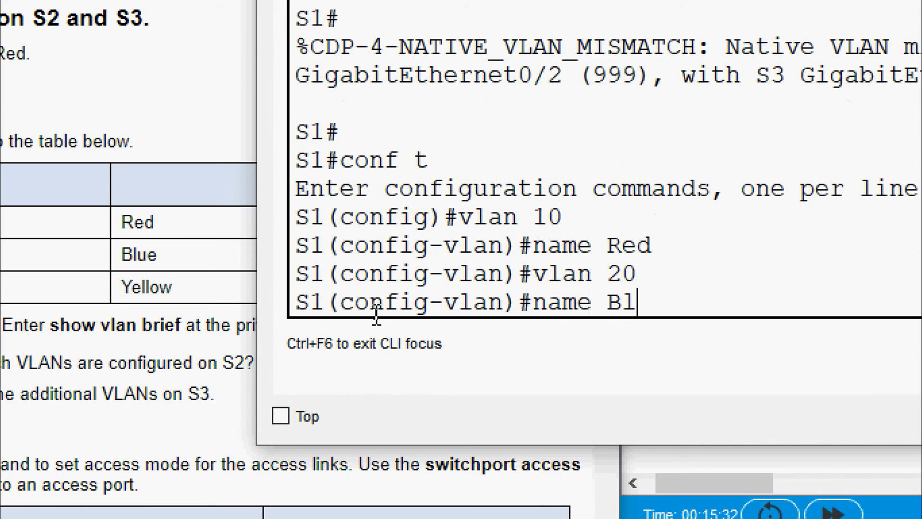
pyautogui.press('Return')
# - Create VLAN 30 on S1 with the name Yellow
pyautogui.write('bal')
pyautogui.press('BackSpace')
pyautogui.press('BackSpace')
pyautogui.press('BackSpace')
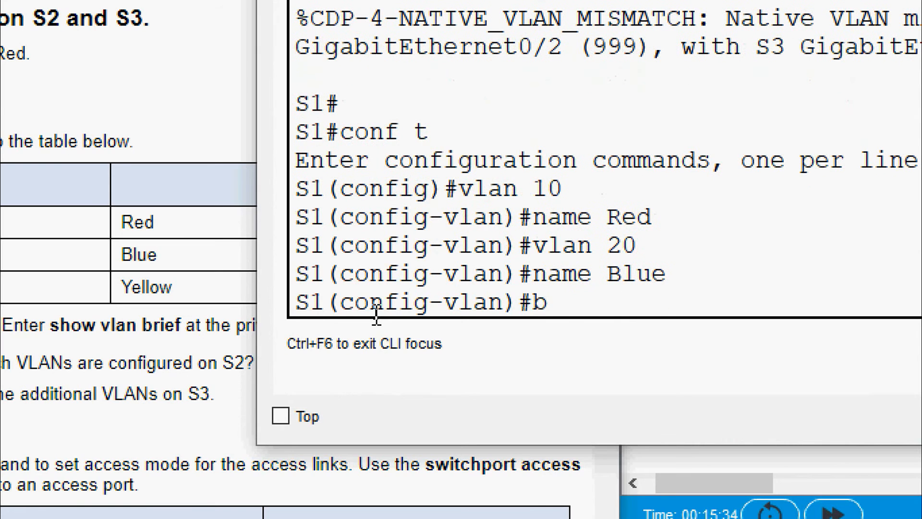
pyautogui.write('valn')
pyautogui.press('BackSpace')
pyautogui.press('BackSpace')
pyautogui.press('BackSpace')
pyautogui.write('lan 30')
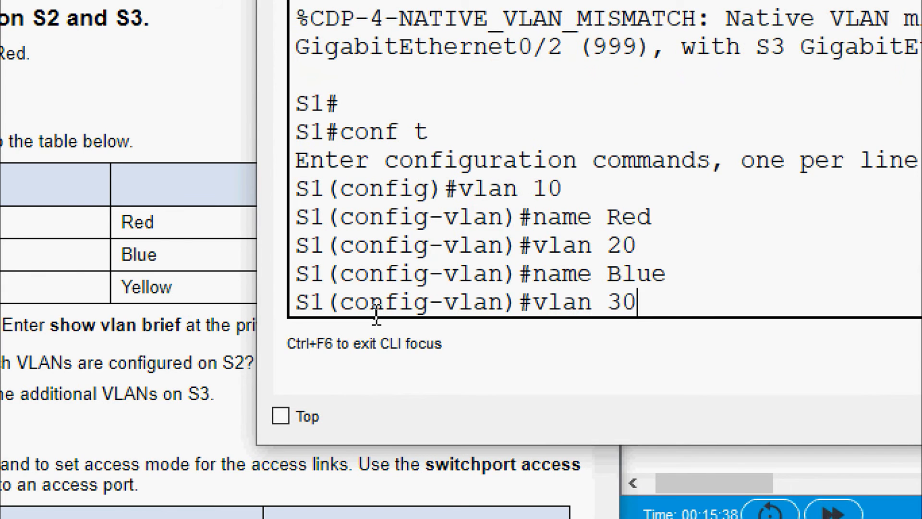
pyautogui.press('Return')
pyautogui.write('name')
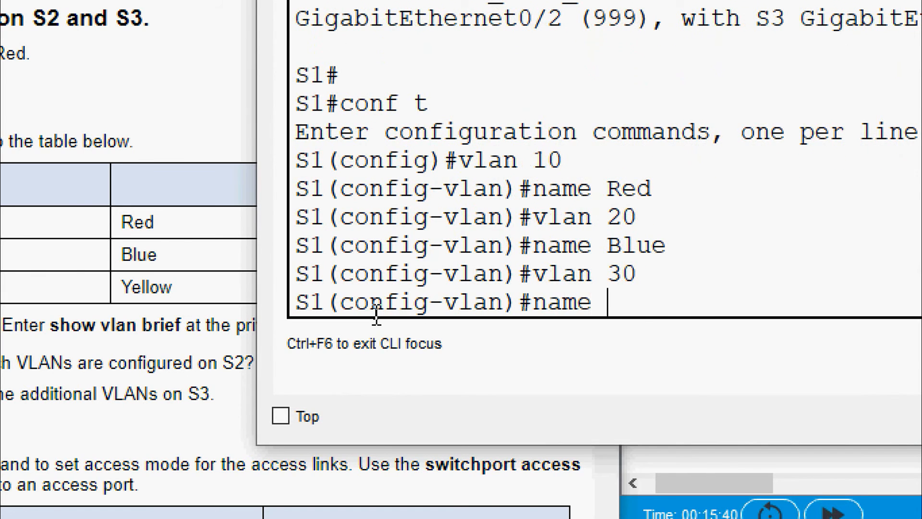
pyautogui.write(' Yellow')
pyautogui.press('Return')
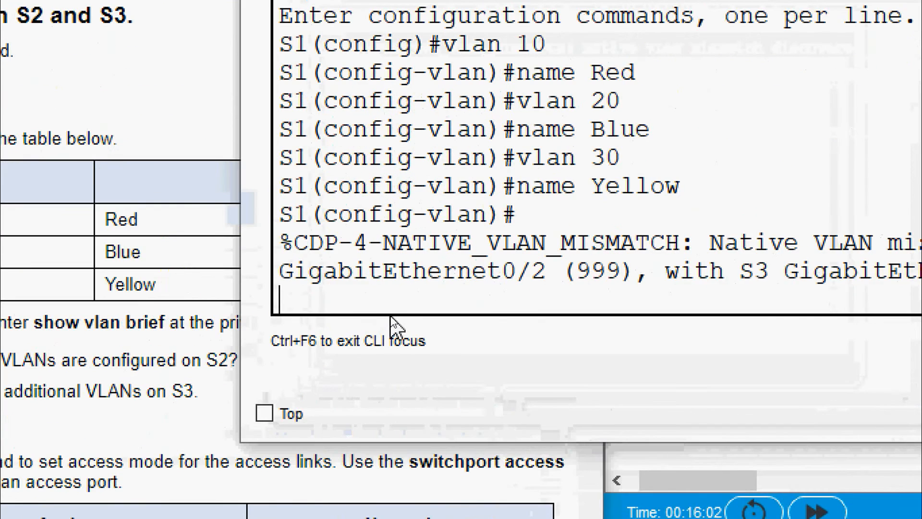
# - Leave VLAN configuration mode on S1 with end, returning to privileged EXEC mode
pyautogui.press('Return')
pyautogui.write('ex')
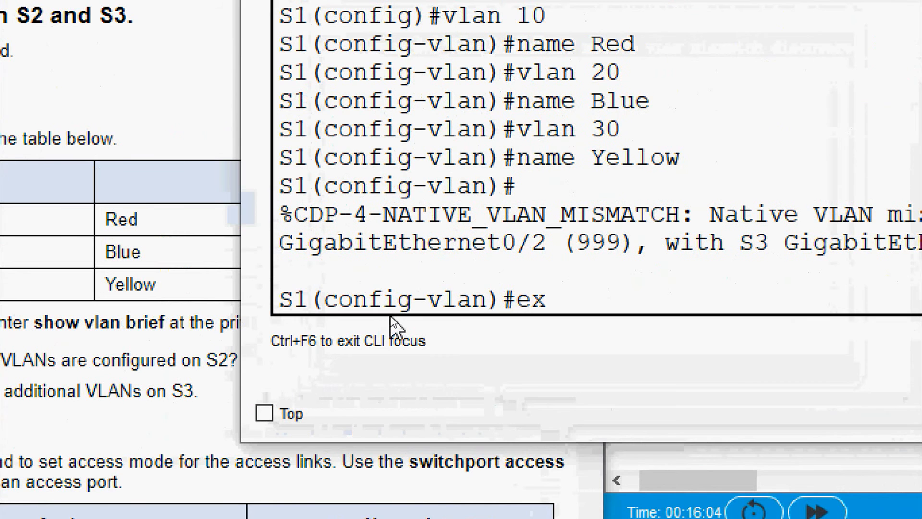
pyautogui.press('BackSpace')
pyautogui.press('BackSpace')
pyautogui.write('end')
pyautogui.press('Return')
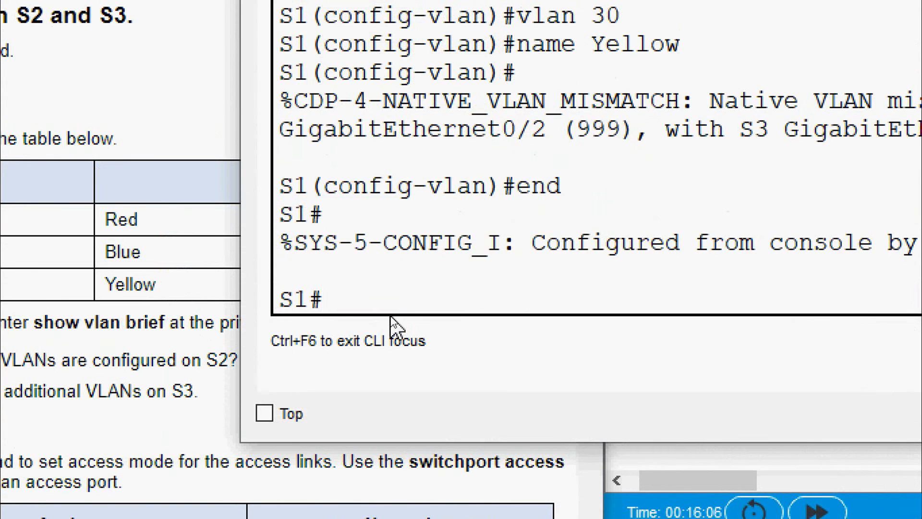
# - Run show vlan brief on S1 and highlight the entries for VLANs 10, 20 and 30
pyautogui.write('sh')
pyautogui.press('Tab')
pyautogui.write('vl')
pyautogui.press('Tab')
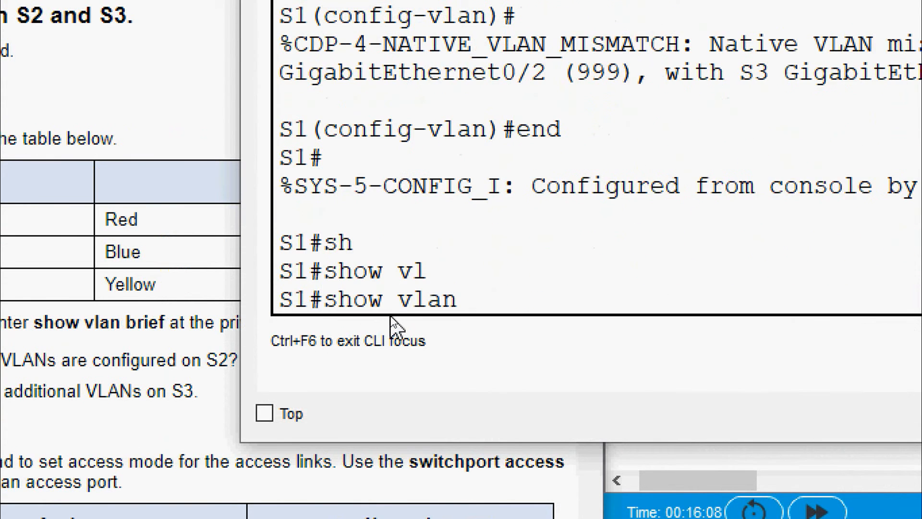
pyautogui.write('brief')
pyautogui.press('Return')
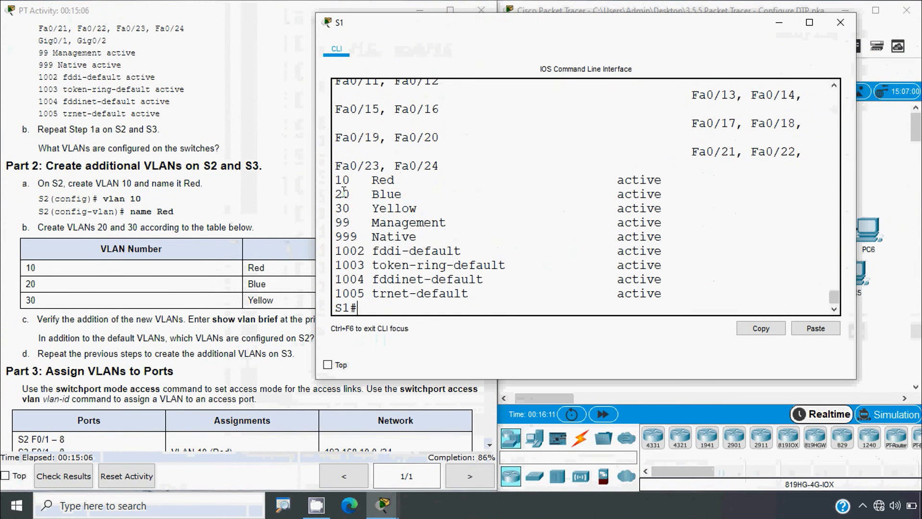
pyautogui.moveTo(335, 179); pyautogui.dragTo(423, 211)
# - Run show interfaces trunk on S1 and highlight Gig0/1, Gig0/2 and the VLANs allowed and active on them
pyautogui.click(467, 309)
pyautogui.write('sh')
pyautogui.press('Tab')
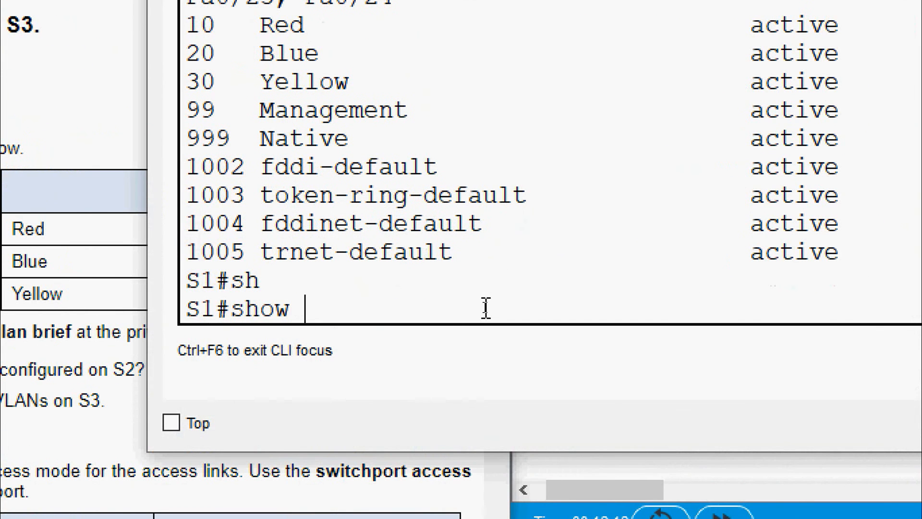
pyautogui.write('interfaces tr')
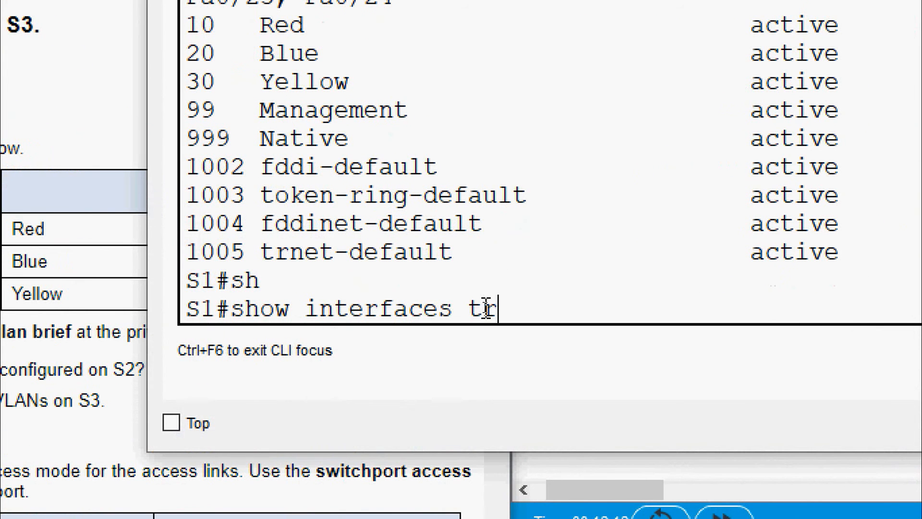
pyautogui.write('unk')
pyautogui.press('Return')
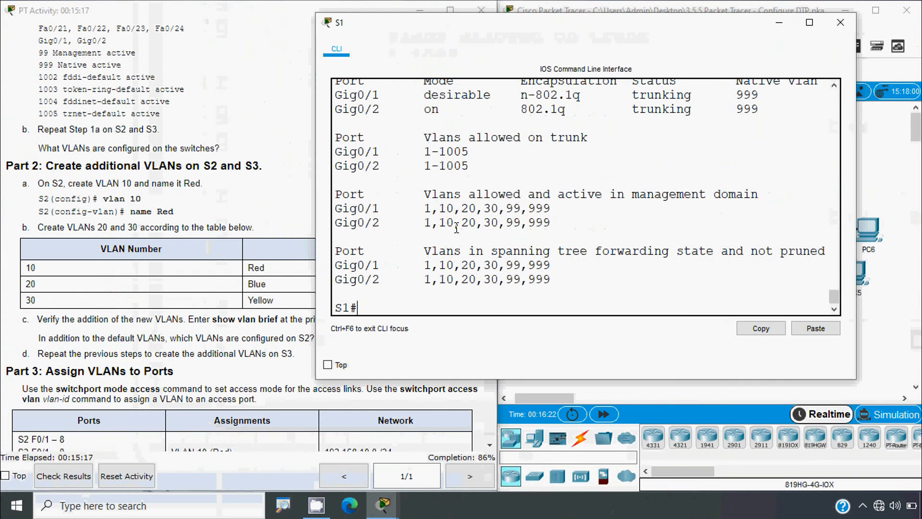
pyautogui.moveTo(387, 209); pyautogui.dragTo(335, 209)
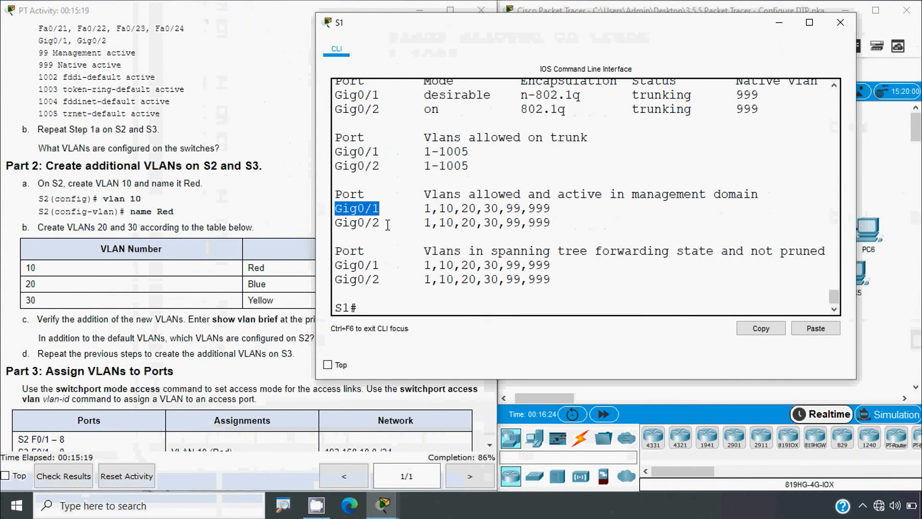
pyautogui.moveTo(388, 224); pyautogui.dragTo(330, 223)
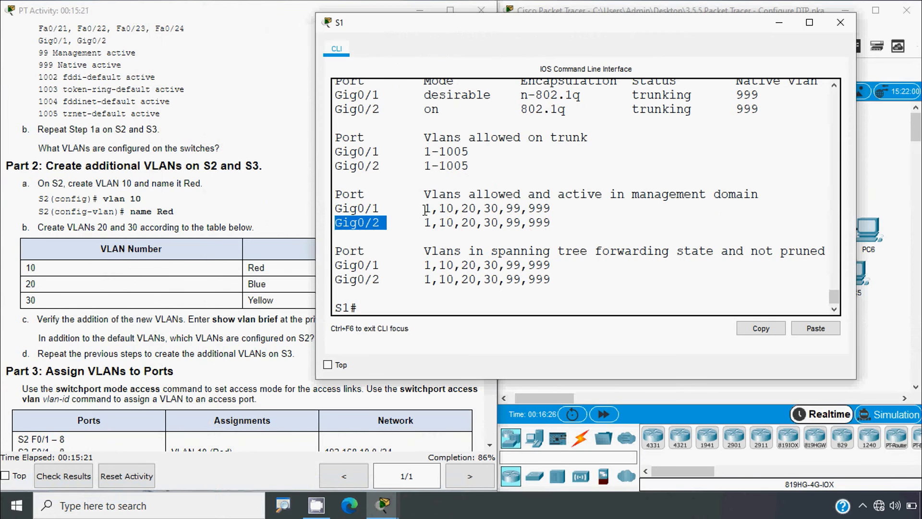
pyautogui.moveTo(427, 211); pyautogui.dragTo(510, 212)
pyautogui.doubleClick(542, 208)
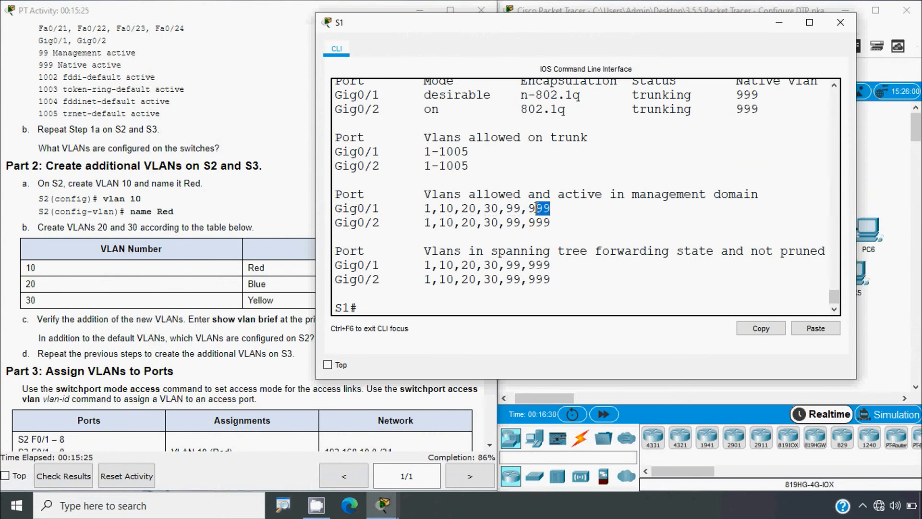
# - Close S1, bring up the Part 5 instructions, and return S3's command line to privileged EXEC mode with end
pyautogui.click(841, 22)
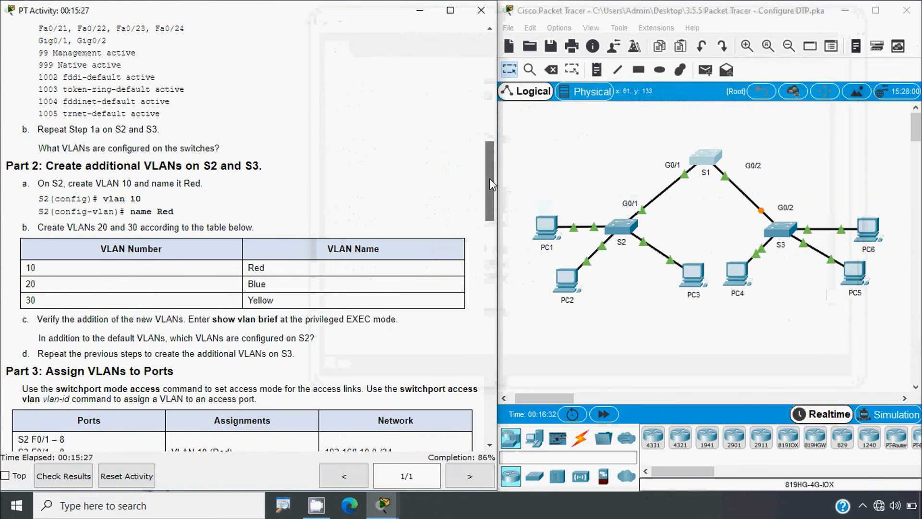
pyautogui.moveTo(489, 187); pyautogui.dragTo(489, 407)
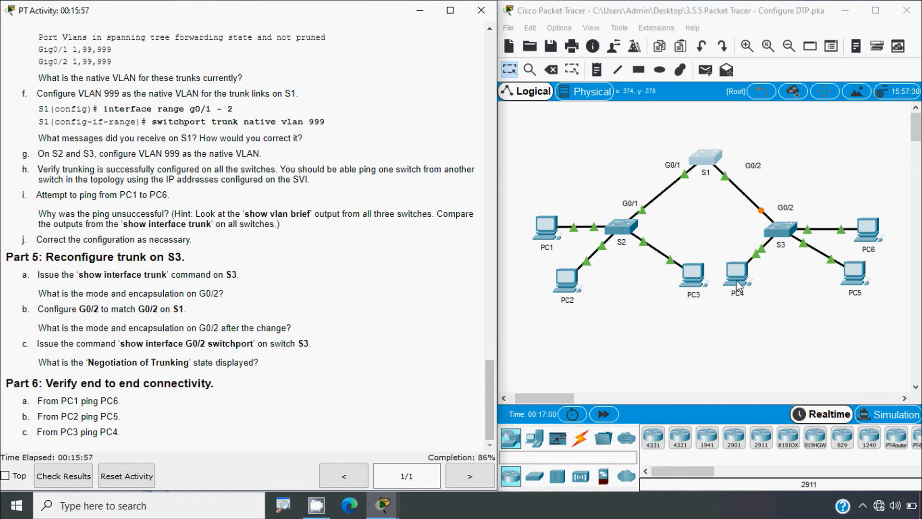
pyautogui.click(782, 243)
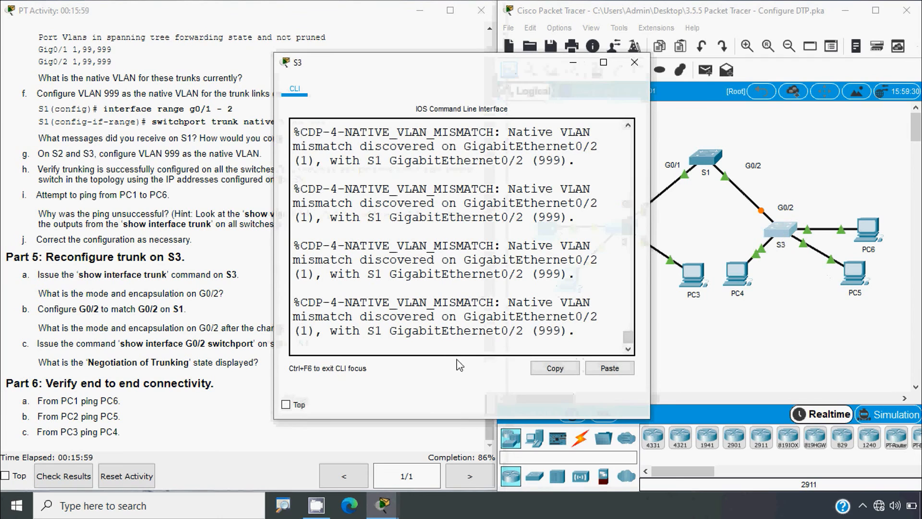
pyautogui.press('Return')
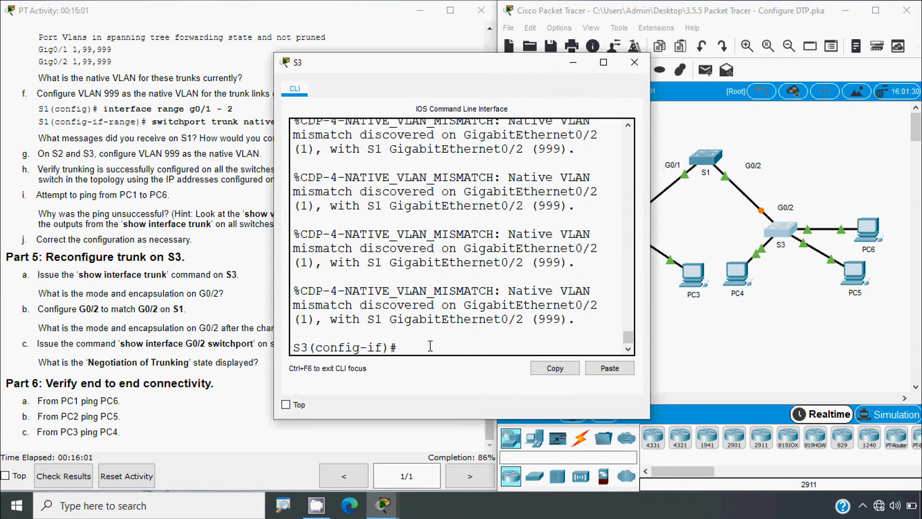
pyautogui.write('end')
pyautogui.press('Return')
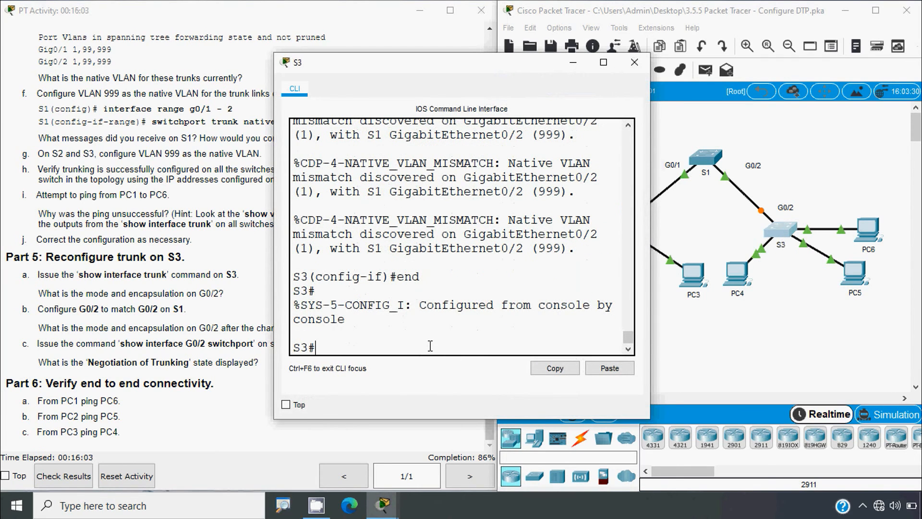
# - Run show interfaces trunk on S3 to check its trunk ports, and close the S3 window
pyautogui.write('show interfaces trunk')
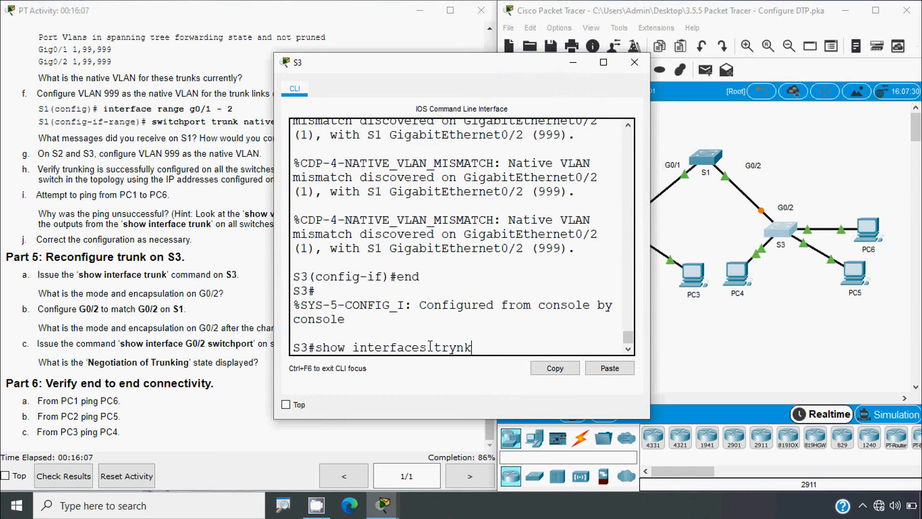
pyautogui.press('Return')
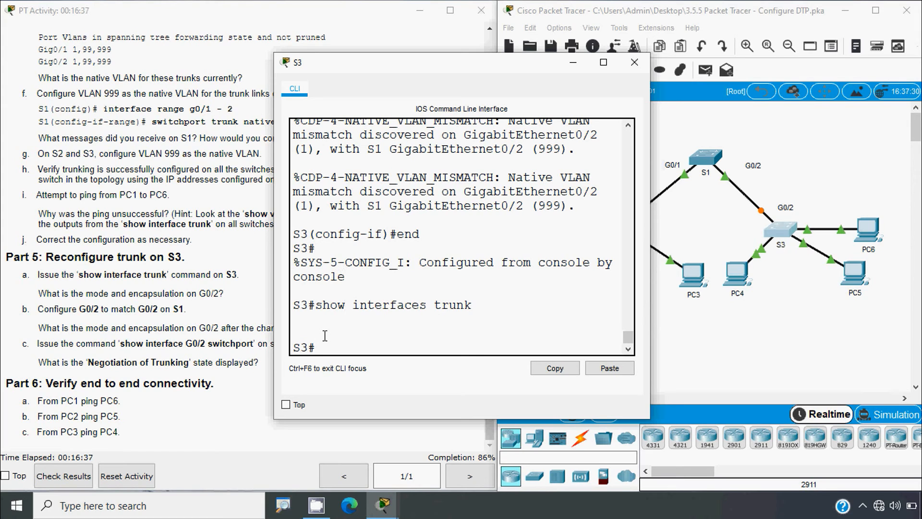
pyautogui.click(635, 62)
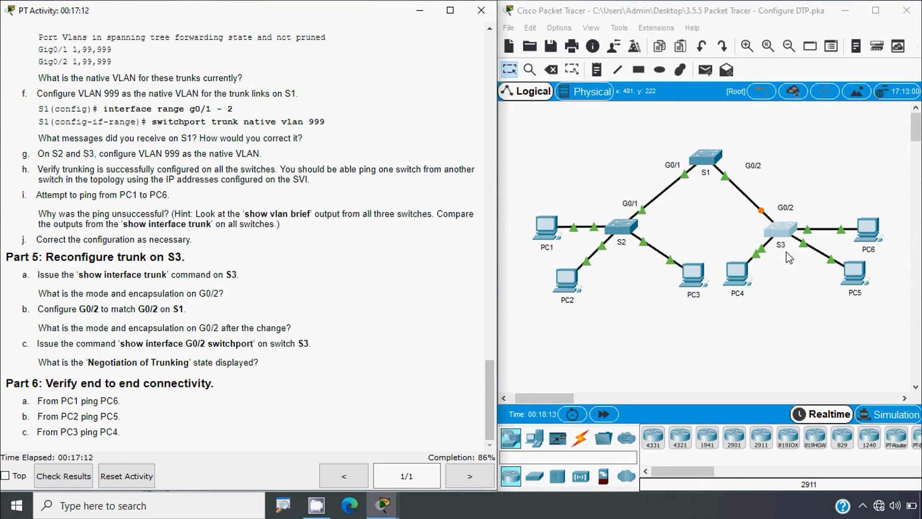
# - Reopen S3's command line and run show vlan brief
pyautogui.click(782, 233)
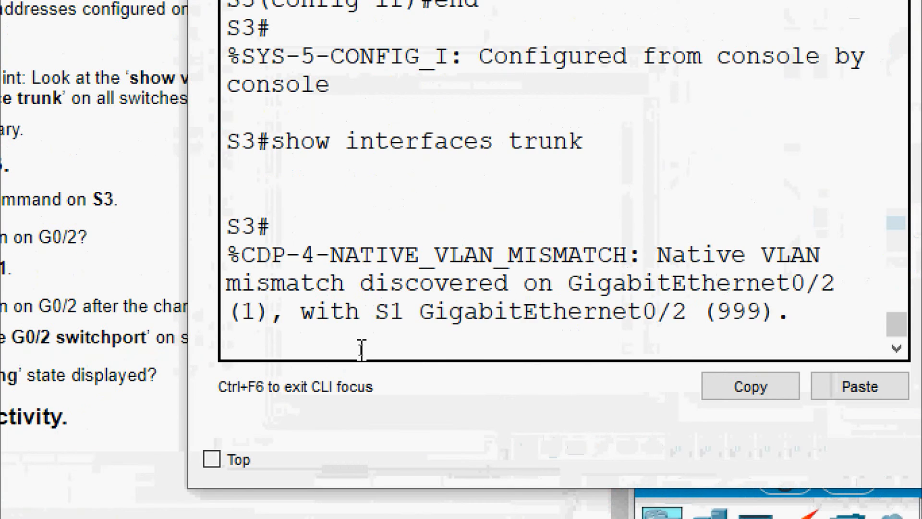
pyautogui.press('Return')
pyautogui.press('Return')
pyautogui.write('sh')
pyautogui.press('Tab')
pyautogui.write('vl')
pyautogui.press('Tab')
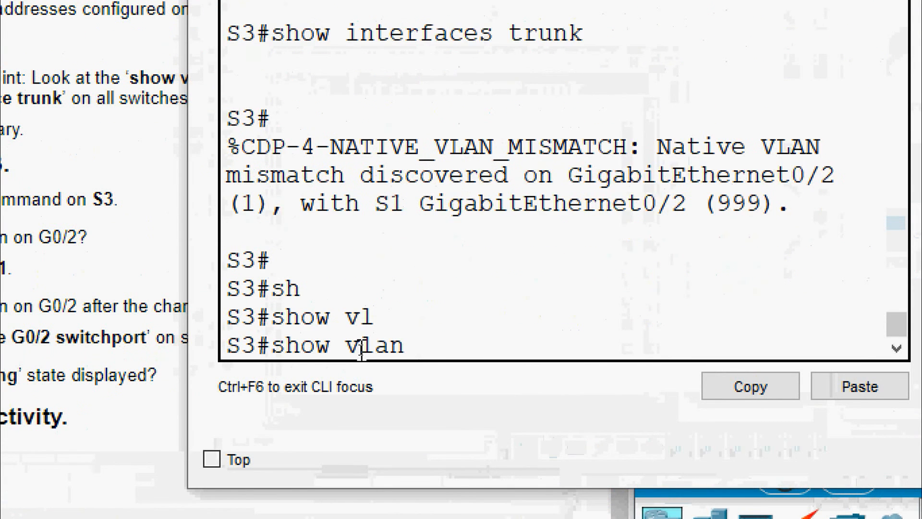
pyautogui.press('Return')
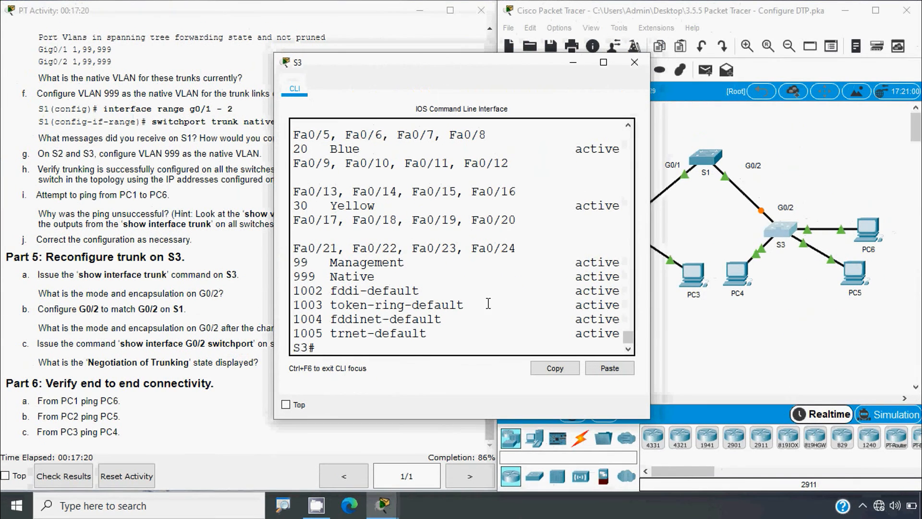
# - Widen the S3 window, highlight port Gig0/2 and its VLAN 1 entry in the VLAN table, and close the window
pyautogui.moveTo(650, 236); pyautogui.dragTo(869, 235)
pyautogui.moveTo(278, 278); pyautogui.dragTo(101, 279)
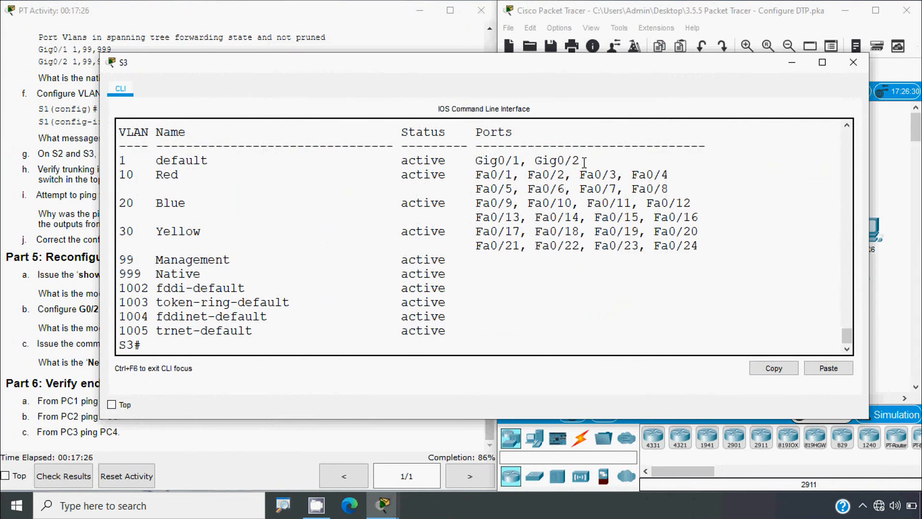
pyautogui.moveTo(584, 161); pyautogui.dragTo(539, 160)
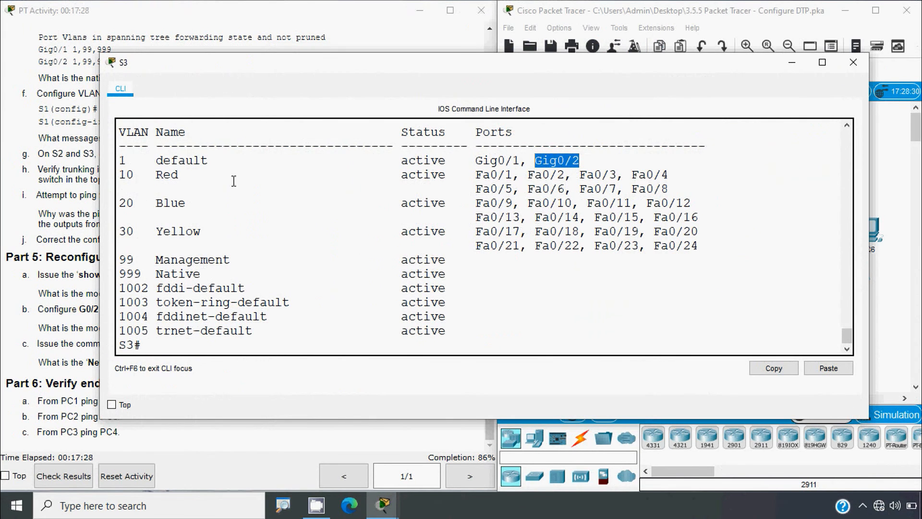
pyautogui.moveTo(137, 160); pyautogui.dragTo(106, 158)
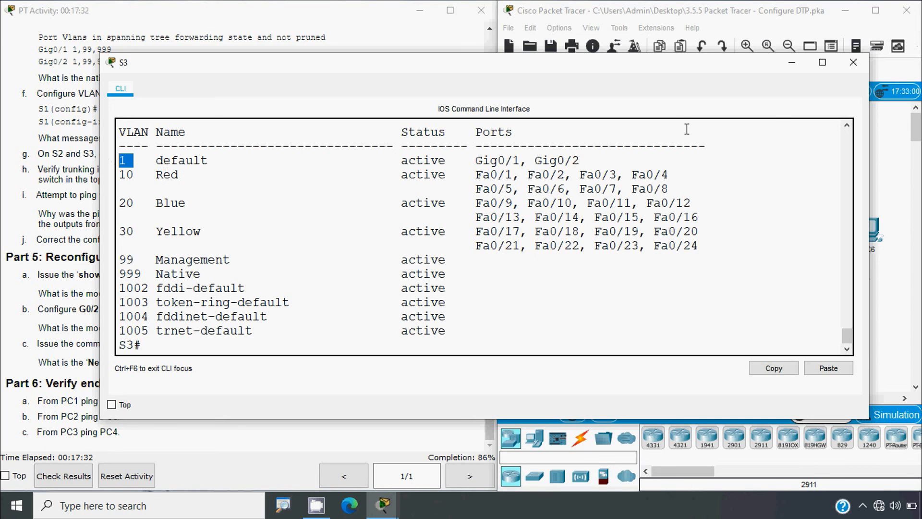
pyautogui.click(853, 62)
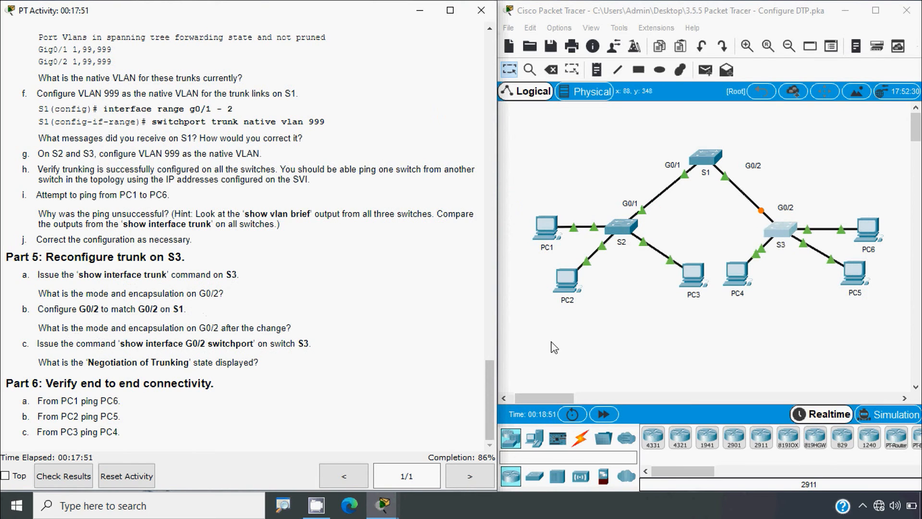
# - Open S3's command line and enter interface configuration mode for g 0/2 from global configuration
pyautogui.click(779, 230)
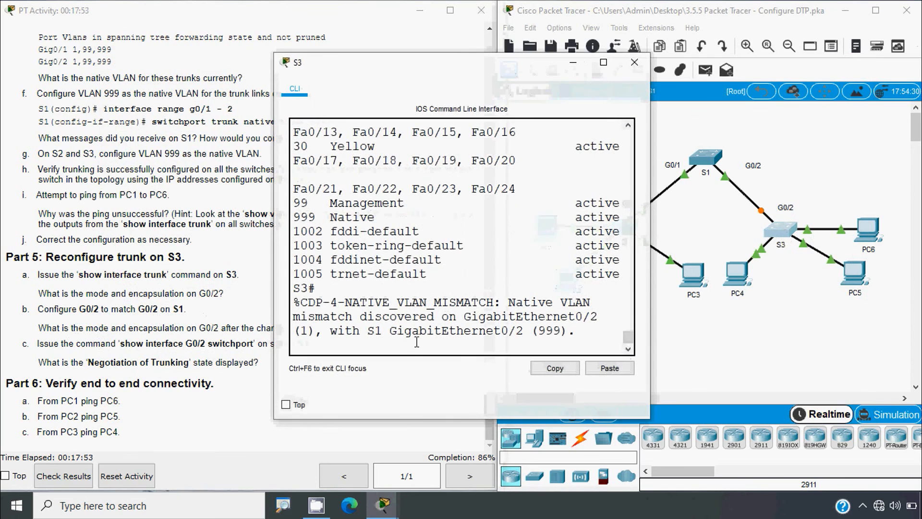
pyautogui.press('Return')
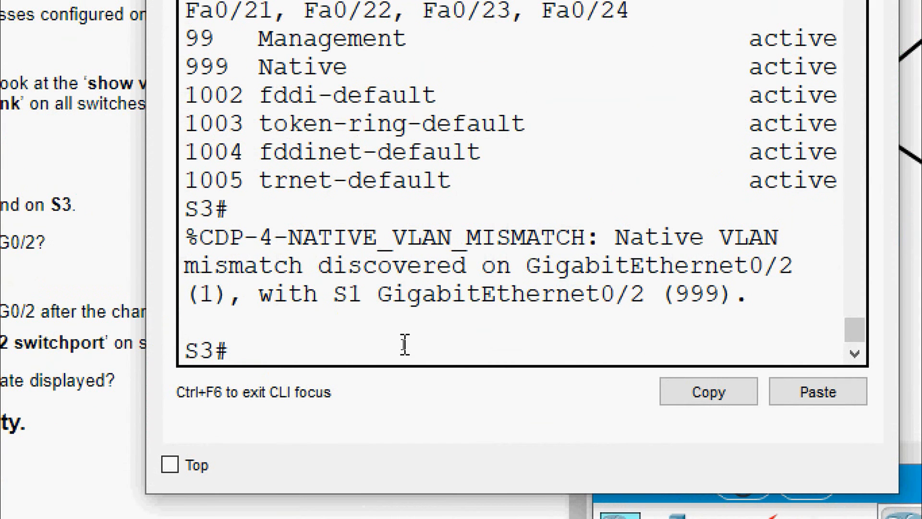
pyautogui.write('conf t')
pyautogui.press('Return')
pyautogui.press('Return')
pyautogui.write('in')
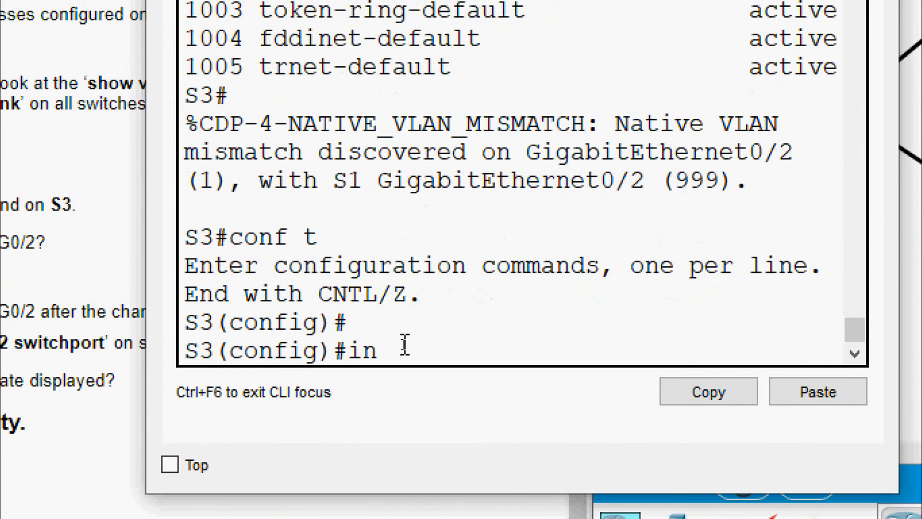
pyautogui.write('terface g')
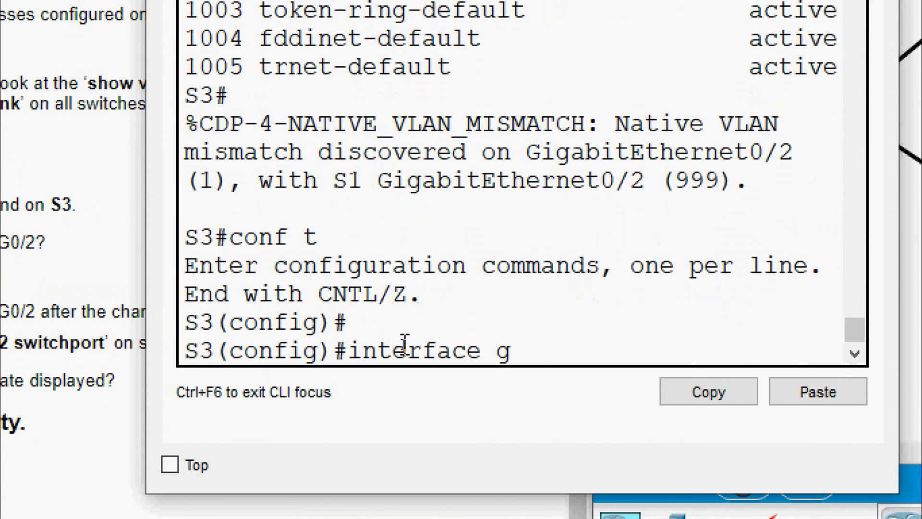
pyautogui.write(' 0;/')
pyautogui.press('BackSpace')
pyautogui.press('BackSpace')
pyautogui.write('/2')
pyautogui.press('Return')
# - Set S3's G0/2 interface to permanent trunking with switchport mode trunk
pyautogui.write('sw')
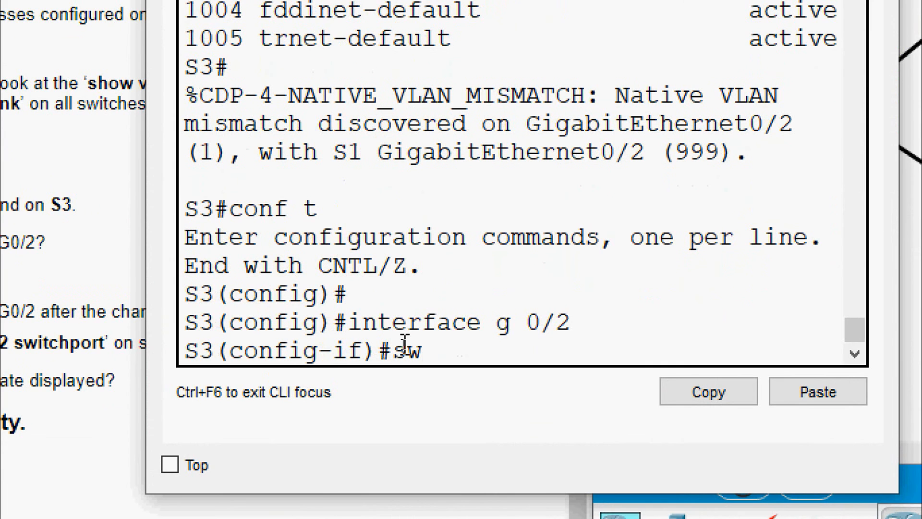
pyautogui.write('itchport mode')
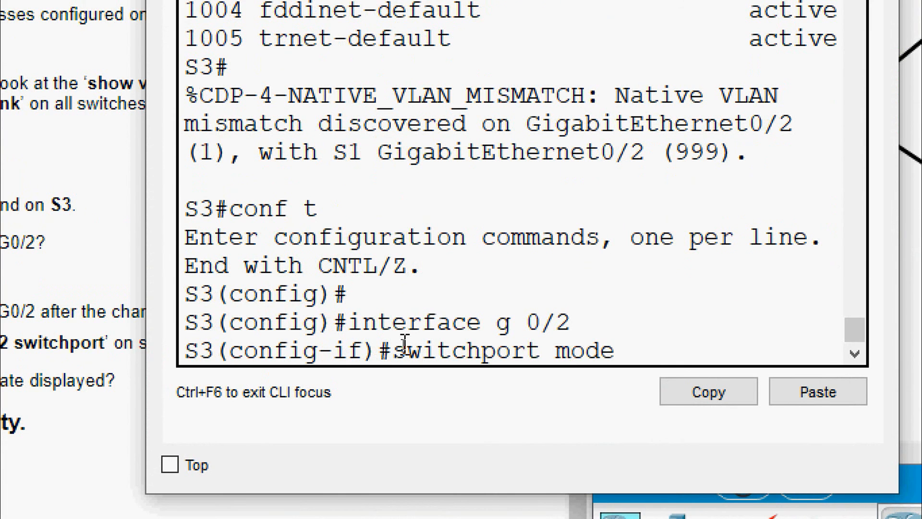
pyautogui.write(' trunk')
pyautogui.press('Return')
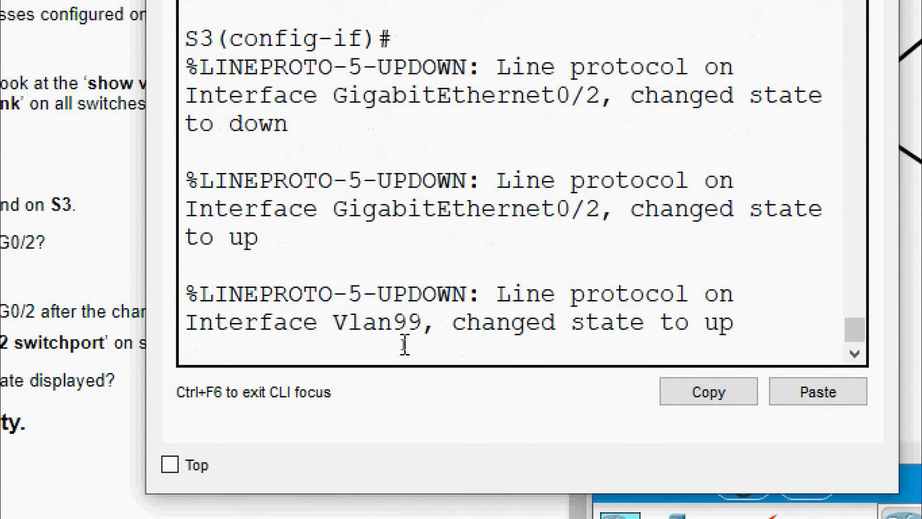
# - Disable DTP negotiation on S3's G0/2 with switchport nonegotiate, and close the S3 window
pyautogui.write('w')
pyautogui.press('BackSpace')
pyautogui.write('siwt')
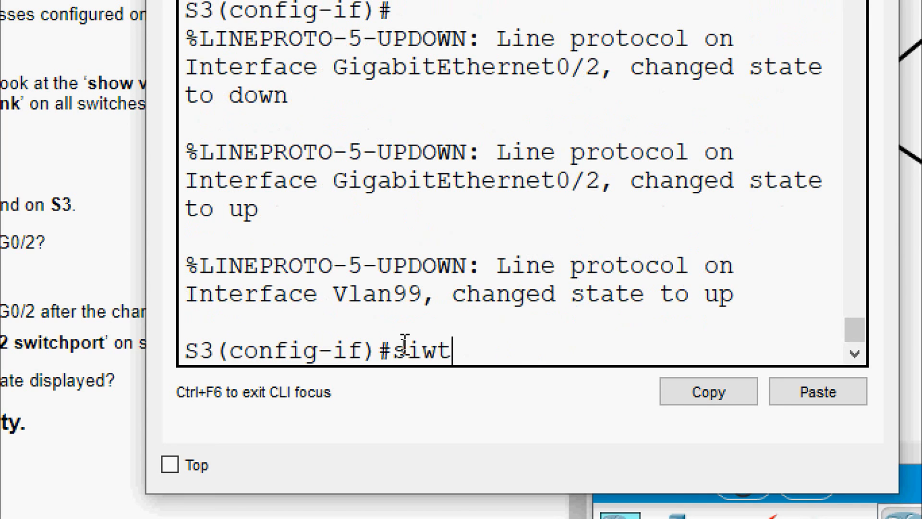
pyautogui.press('BackSpace')
pyautogui.press('BackSpace')
pyautogui.press('BackSpace')
pyautogui.write('witchp')
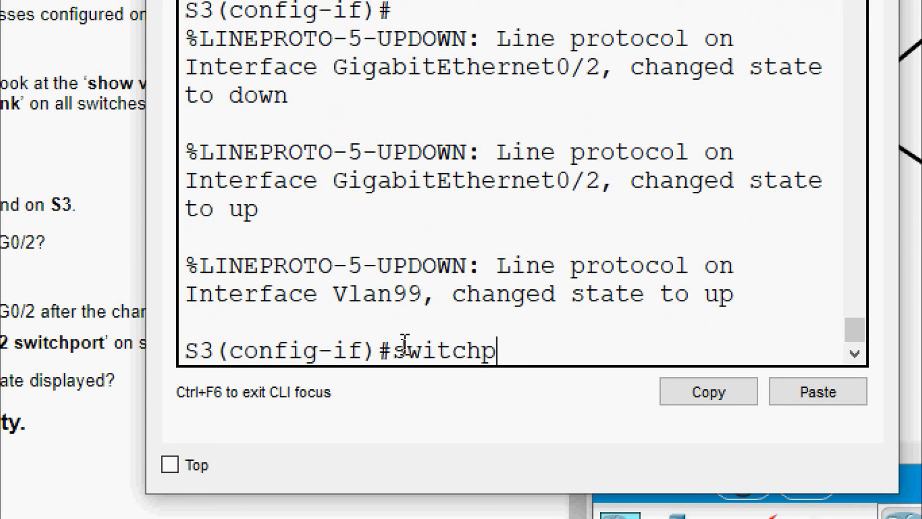
pyautogui.write('ort non')
pyautogui.press('Tab')
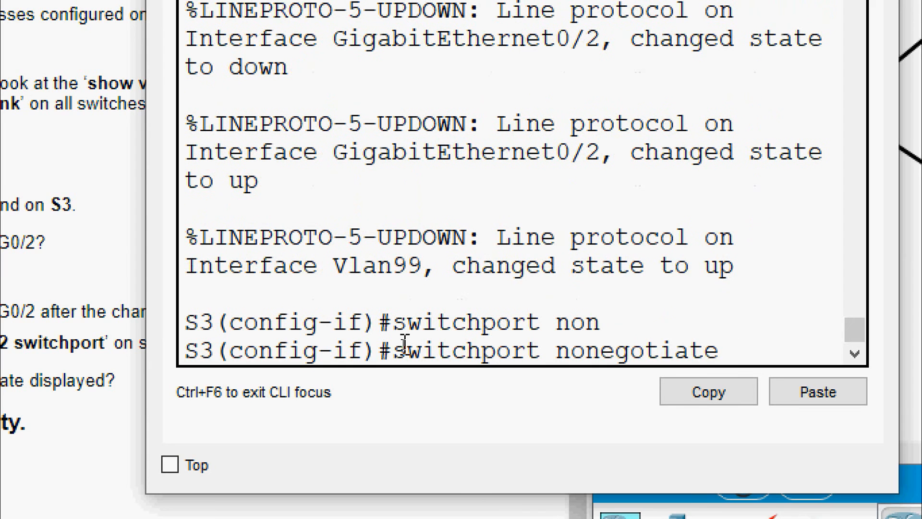
pyautogui.press('Return')
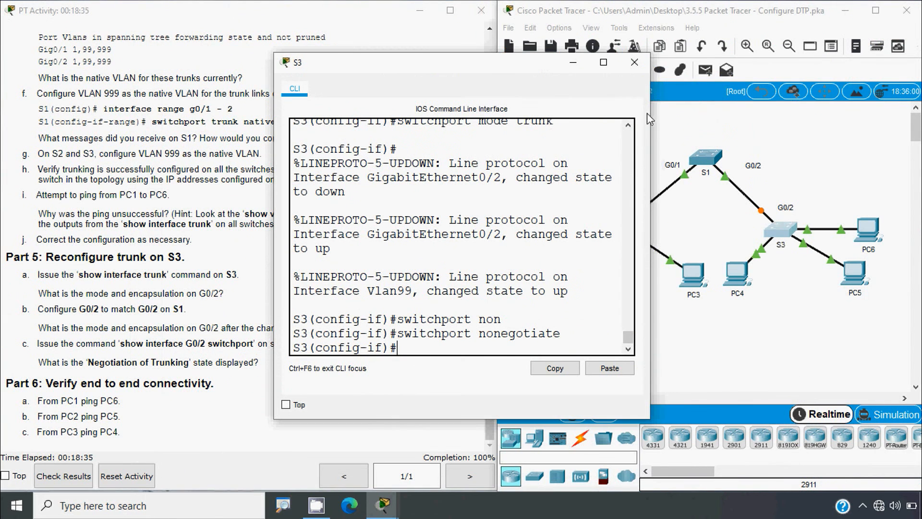
pyautogui.click(643, 68)
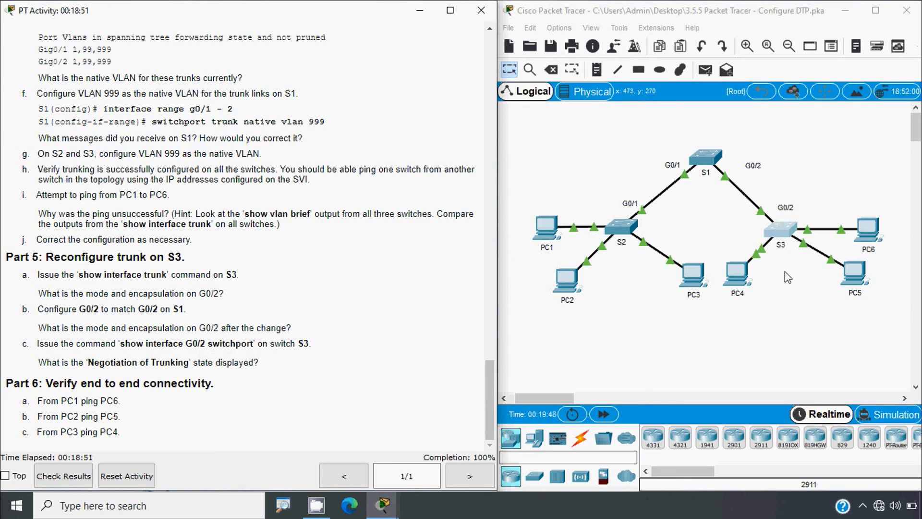
# - Reopen S3's command line and return to privileged EXEC mode with end
pyautogui.click(784, 234)
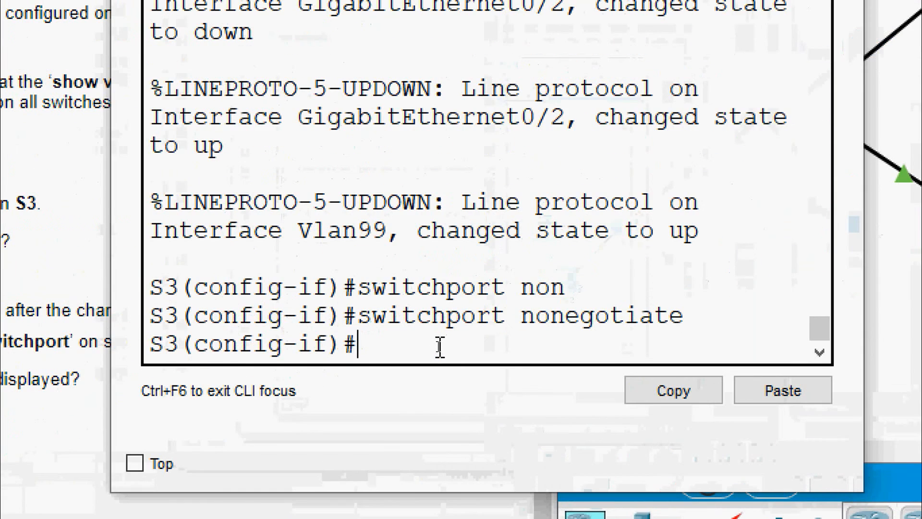
pyautogui.write('end')
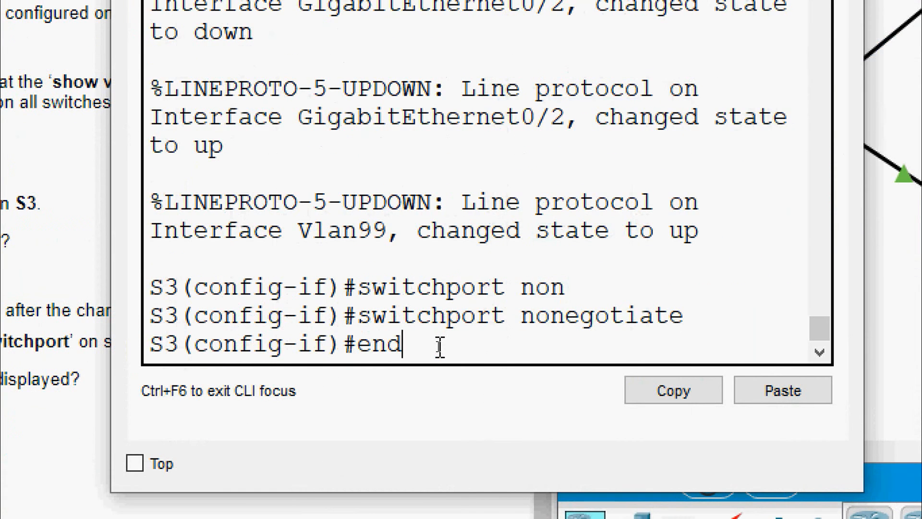
pyautogui.press('Return')
# - Run show interfaces trunk on S3 to check the reconfigured trunk
pyautogui.write('sh')
pyautogui.press('Tab')
pyautogui.write('interga')
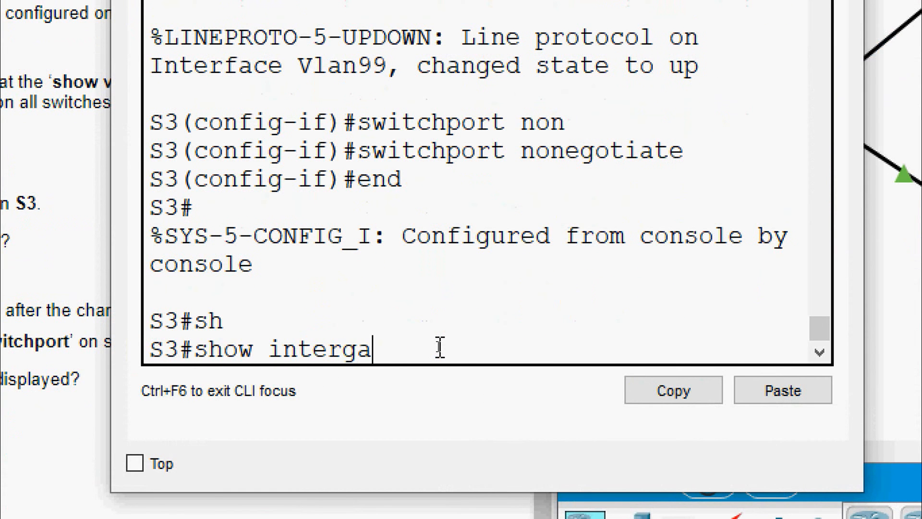
pyautogui.press('BackSpace')
pyautogui.press('BackSpace')
pyautogui.write('faces trynk')
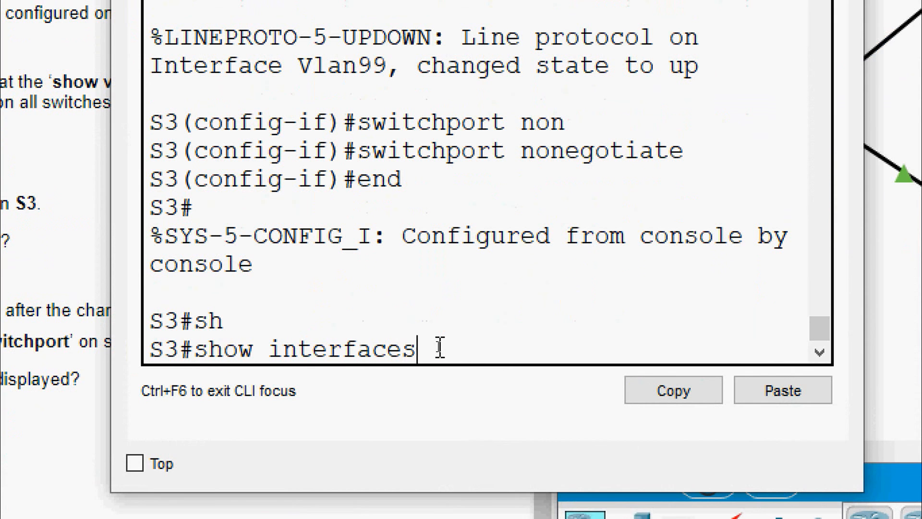
pyautogui.press('BackSpace')
pyautogui.press('BackSpace')
pyautogui.press('BackSpace')
pyautogui.write('unk')
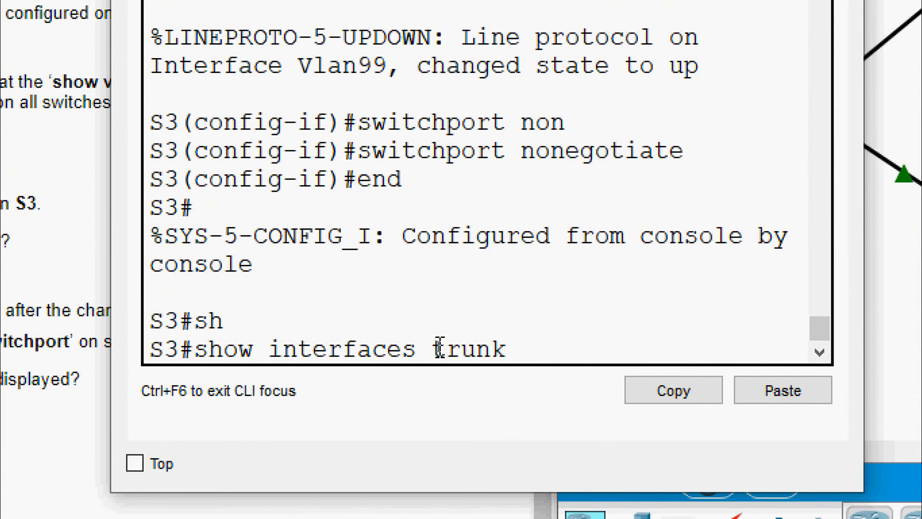
pyautogui.press('Return')
pyautogui.press('Return')
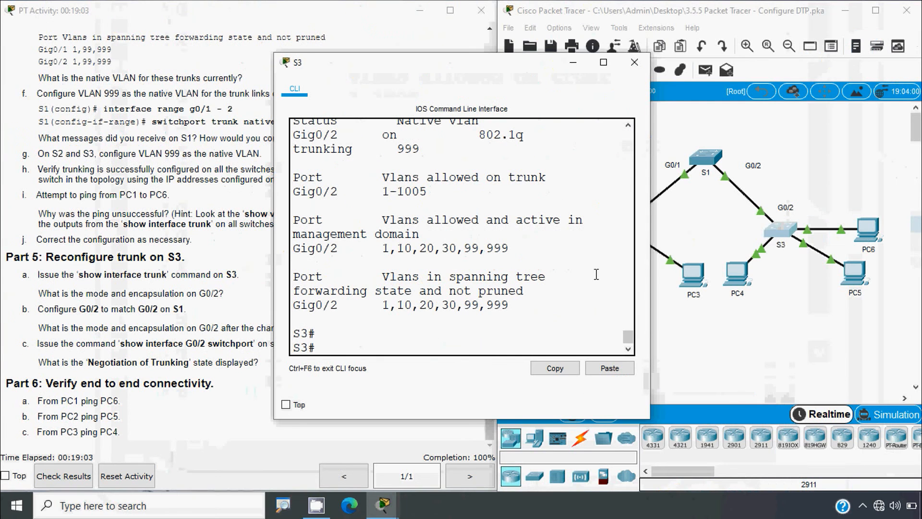
# - Widen the S3 window and highlight G0/2's port name, status, native VLAN and mode in the trunk table
pyautogui.moveTo(651, 226); pyautogui.dragTo(879, 237)
pyautogui.moveTo(342, 174); pyautogui.dragTo(283, 172)
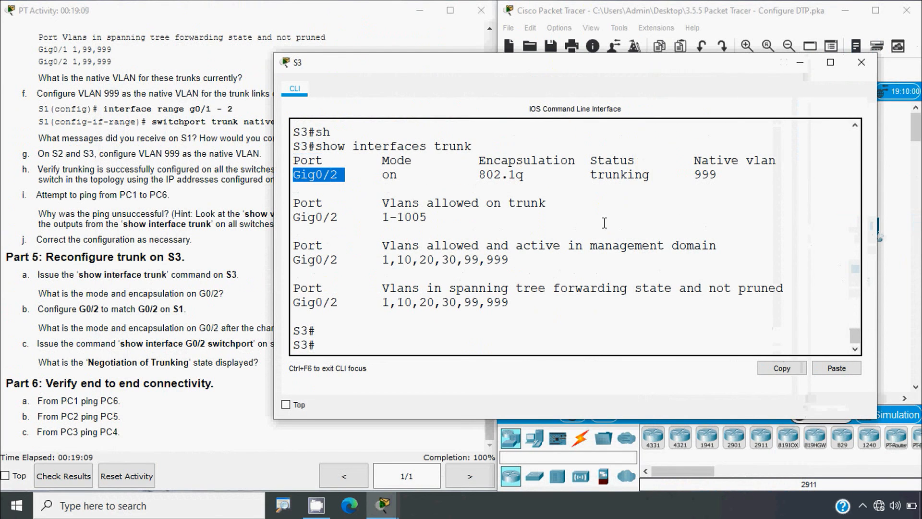
pyautogui.moveTo(657, 176); pyautogui.dragTo(564, 178)
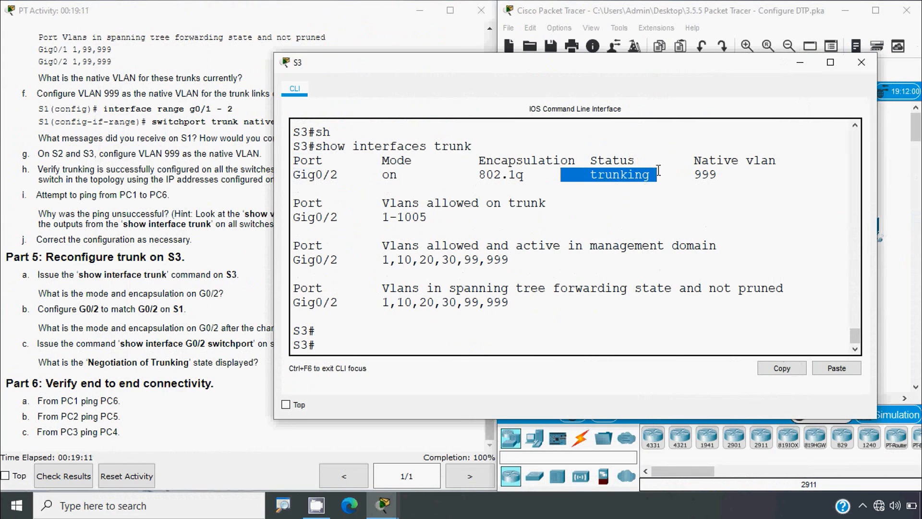
pyautogui.moveTo(689, 154); pyautogui.dragTo(687, 176)
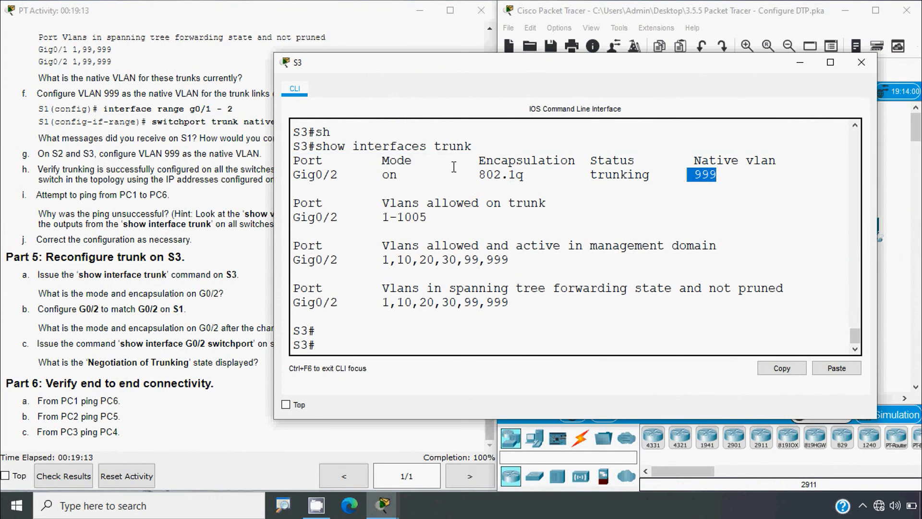
pyautogui.moveTo(420, 161); pyautogui.dragTo(382, 175)
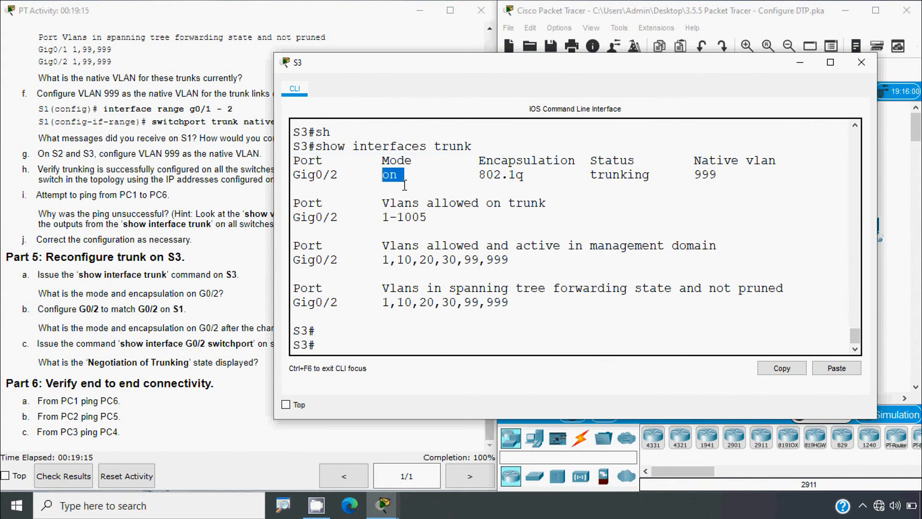
pyautogui.click(419, 205)
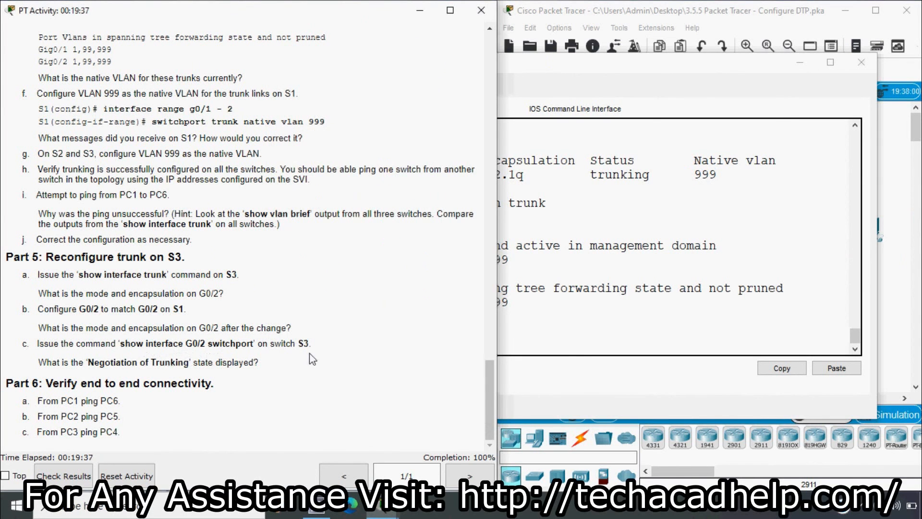
# - Run show interfaces gigabitEthernet 0/2 switchport on S3 and page through to the end of the output
pyautogui.click(499, 350)
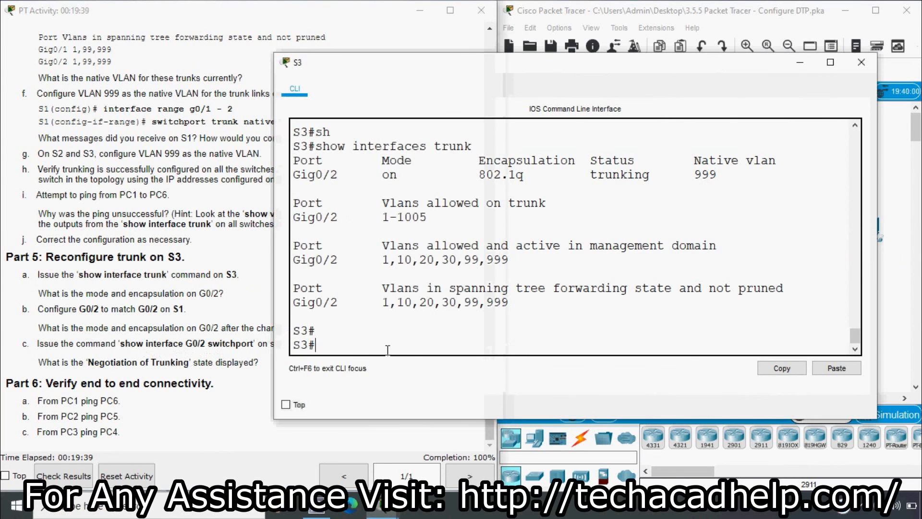
pyautogui.write('s')
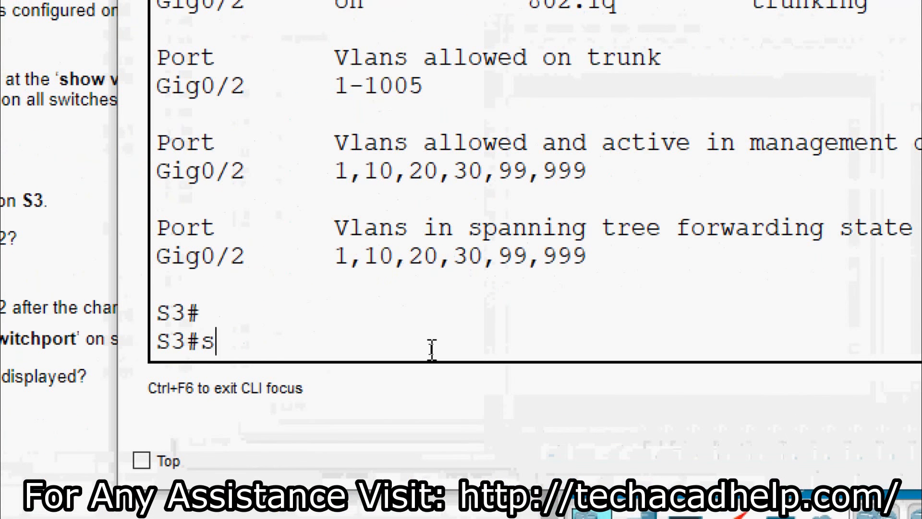
pyautogui.write('ho')
pyautogui.press('Tab')
pyautogui.write('inter')
pyautogui.press('Tab')
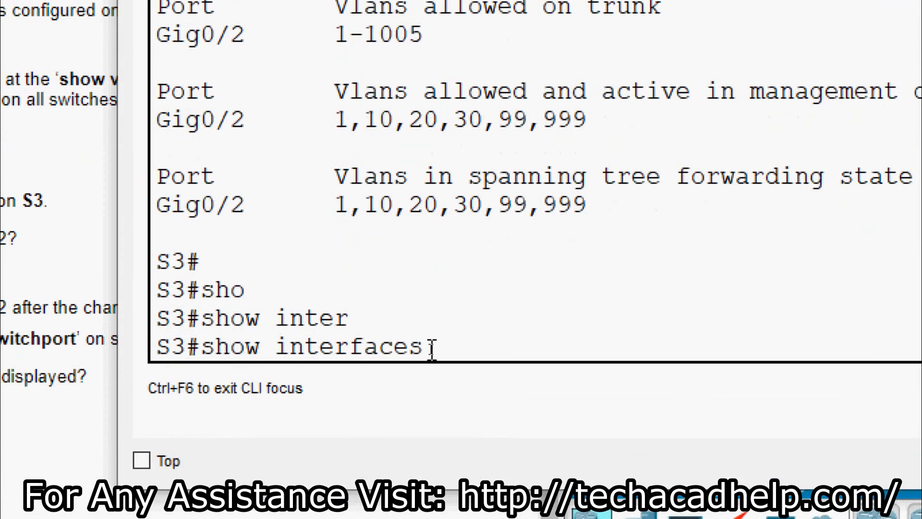
pyautogui.write('g')
pyautogui.press('Tab')
pyautogui.write('0/2 swi')
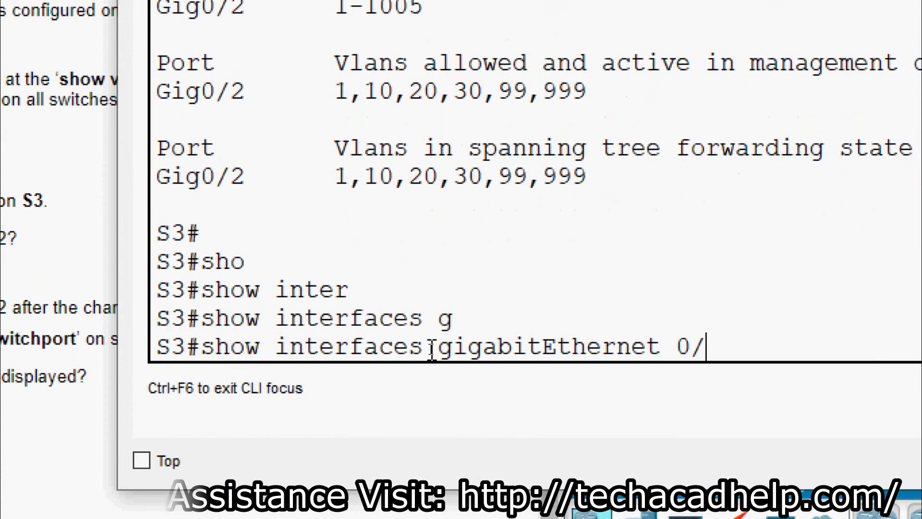
pyautogui.press('Tab')
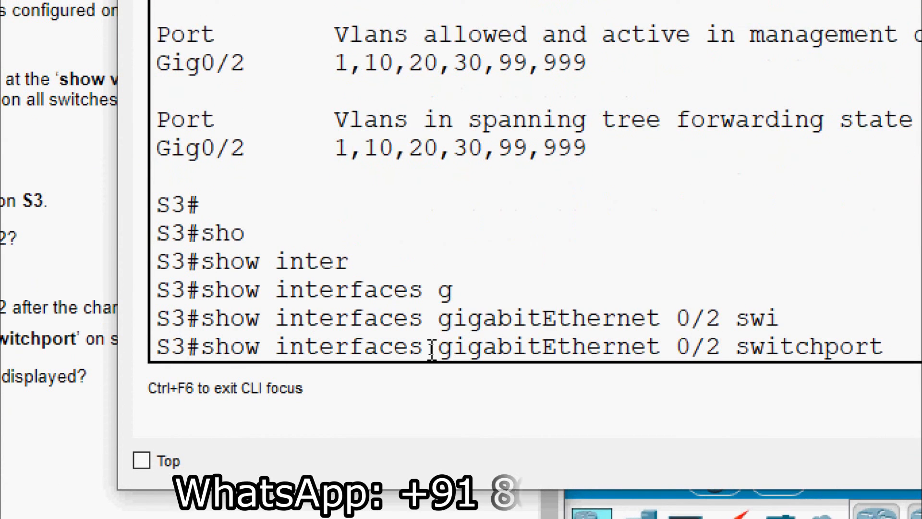
pyautogui.press('Return')
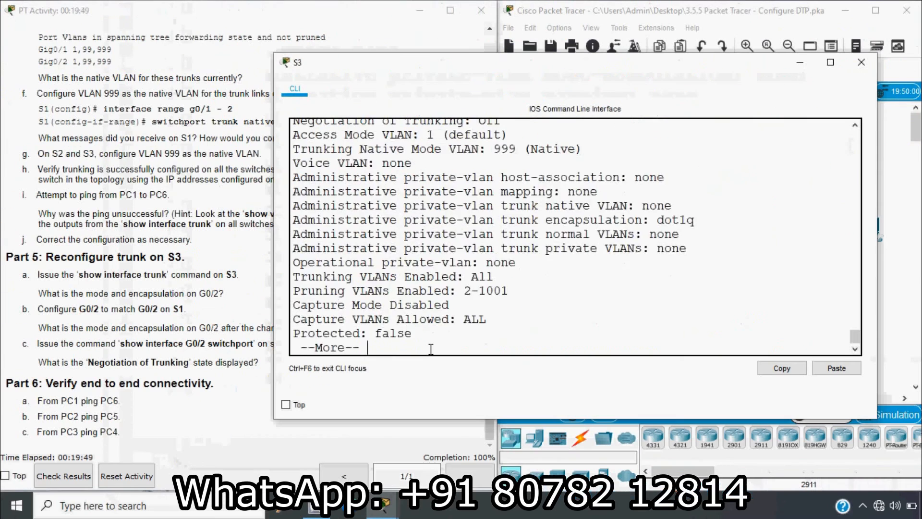
pyautogui.press('space')
# - Check the Part 5 question and highlight the Negotiation of Trunking line in S3's G0/2 switchport output
pyautogui.click(224, 359)
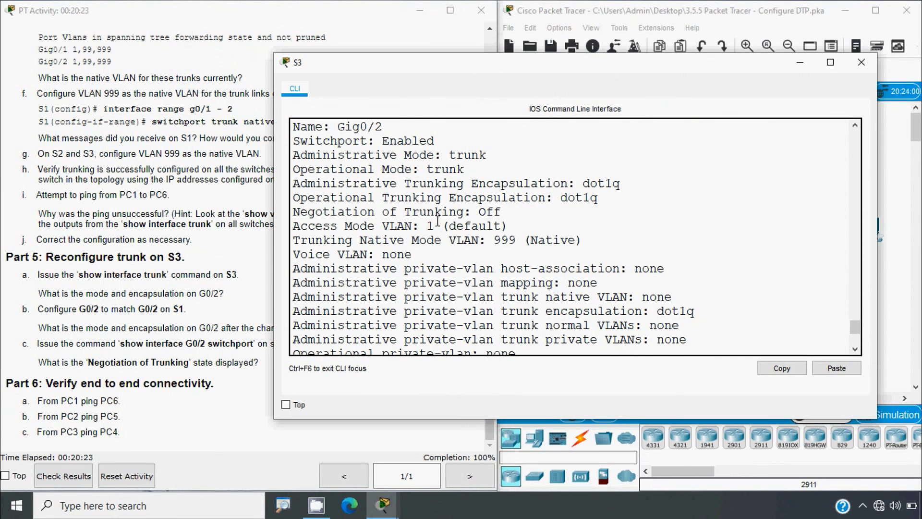
pyautogui.scroll(1, 438, 221)
pyautogui.scroll(-1, 438, 221)
pyautogui.moveTo(502, 212); pyautogui.dragTo(295, 212)
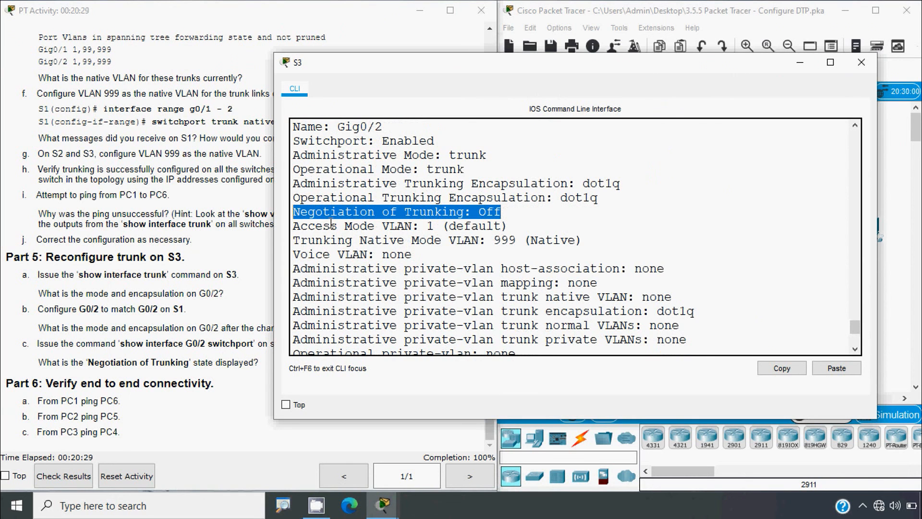
pyautogui.click(355, 252)
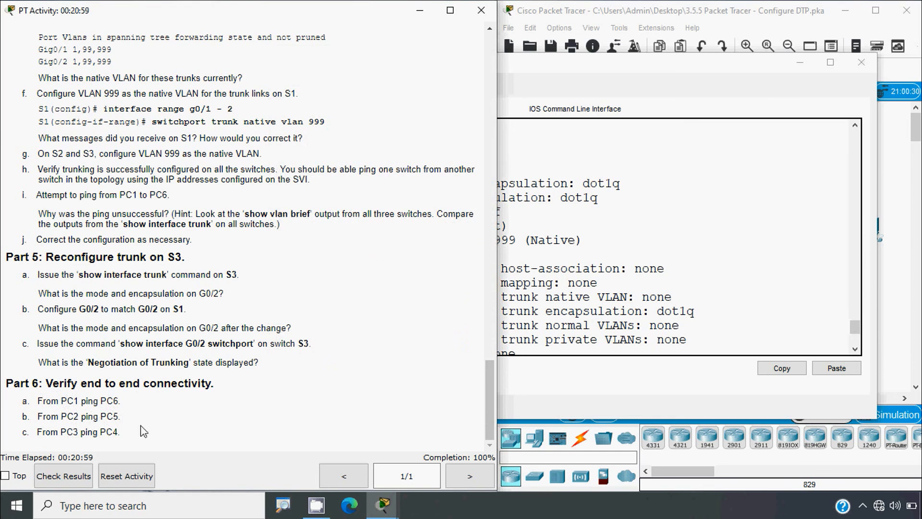
# - Close S3's window and ping PC6 at 192.168.10.2 from PC1's Command Prompt, widening the window to read the replies before closing it
pyautogui.click(861, 62)
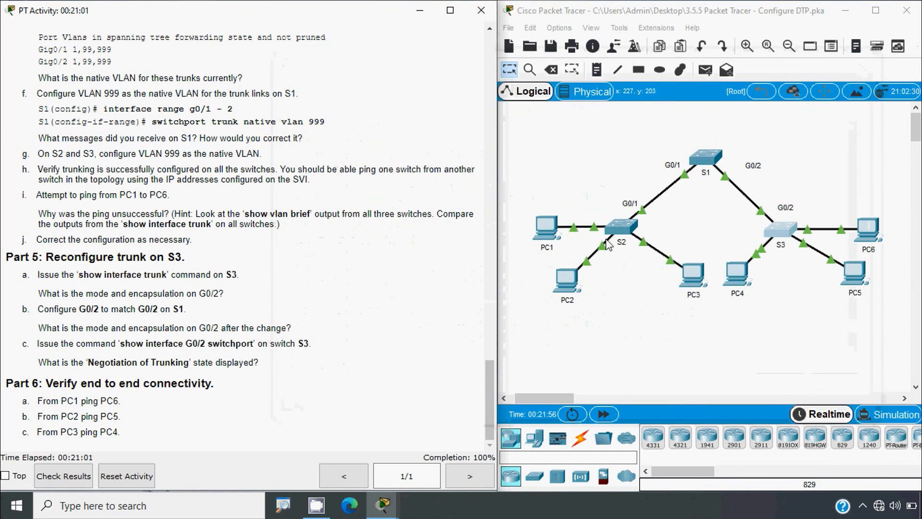
pyautogui.click(550, 234)
pyautogui.click(558, 154)
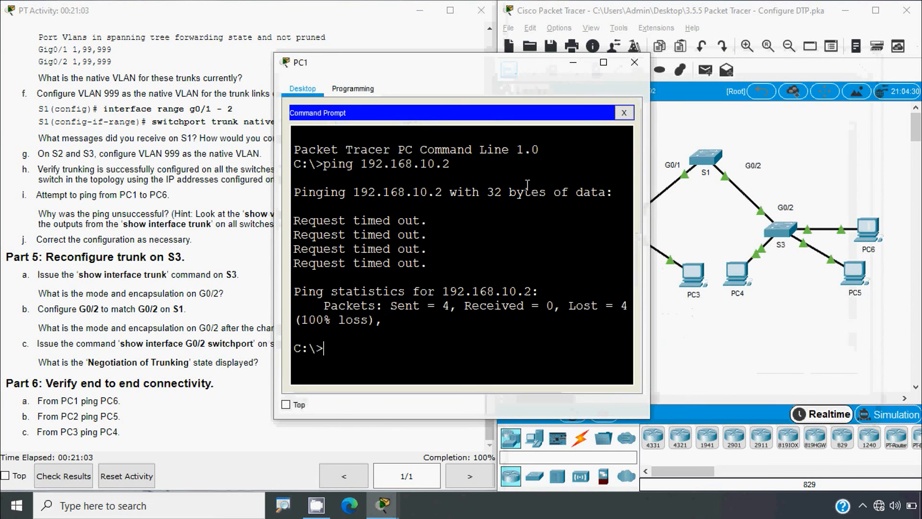
pyautogui.press('Up')
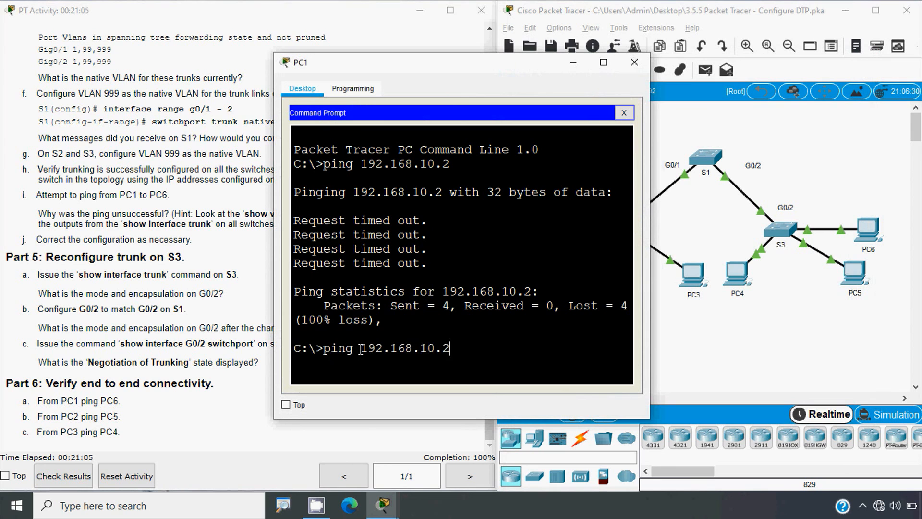
pyautogui.press('Return')
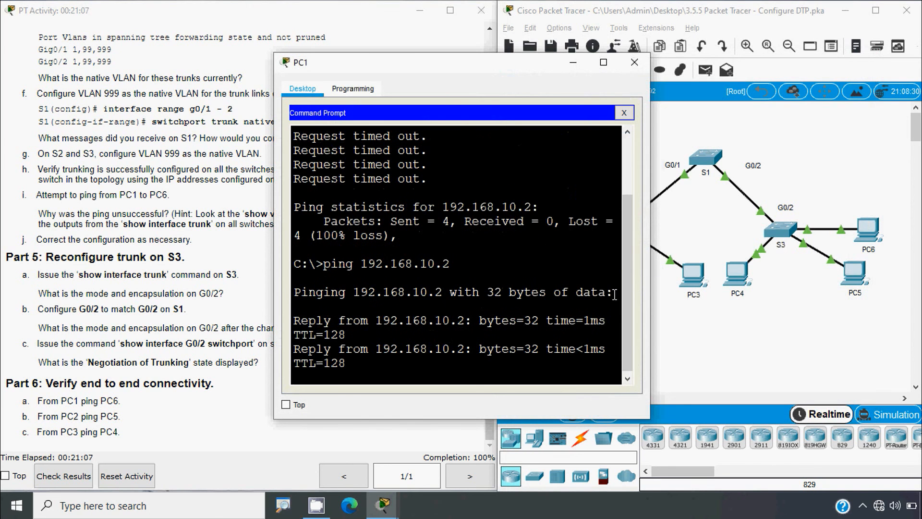
pyautogui.moveTo(651, 267); pyautogui.dragTo(779, 265)
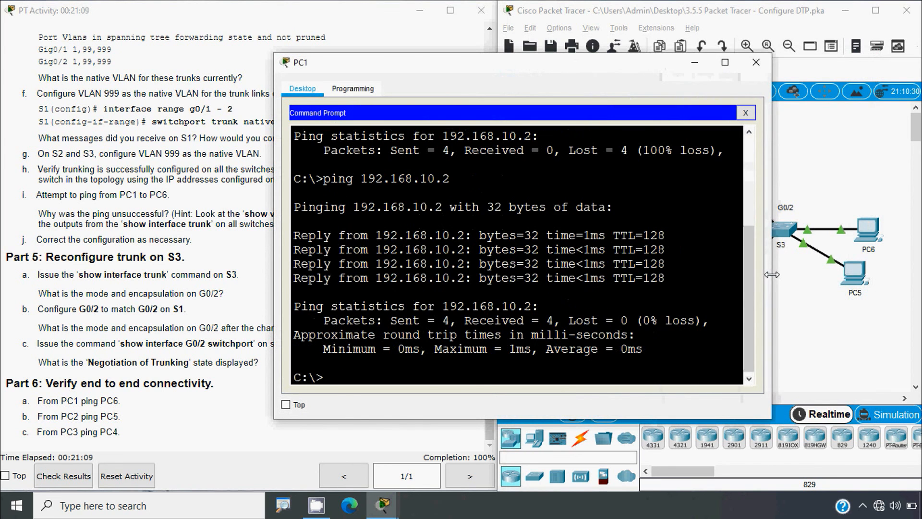
pyautogui.click(761, 64)
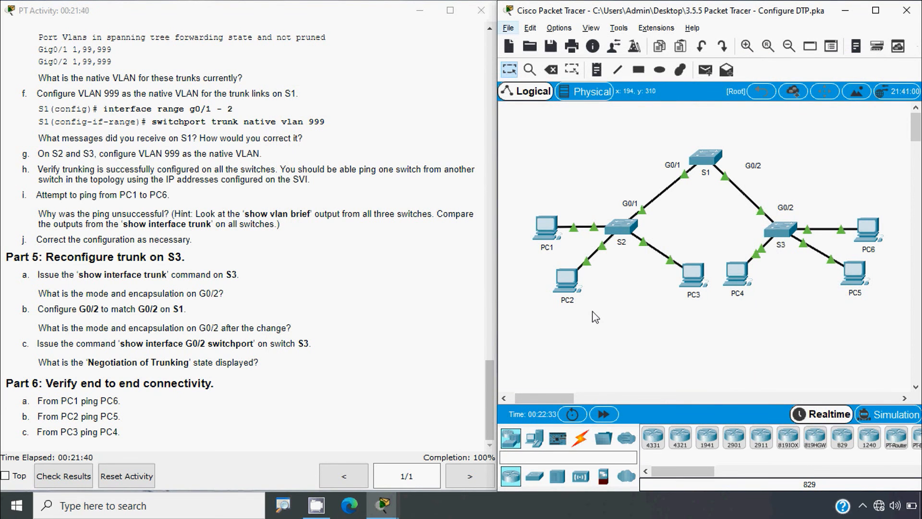
# - Get PC5's IP address from its configuration and ping 192.168.20.2 from PC2's Command Prompt, then close PC2's widened window
pyautogui.click(853, 275)
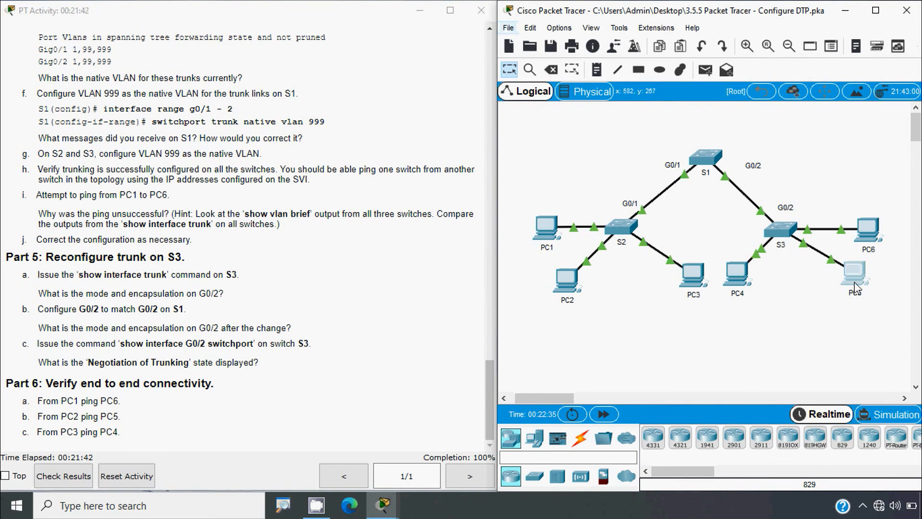
pyautogui.click(354, 168)
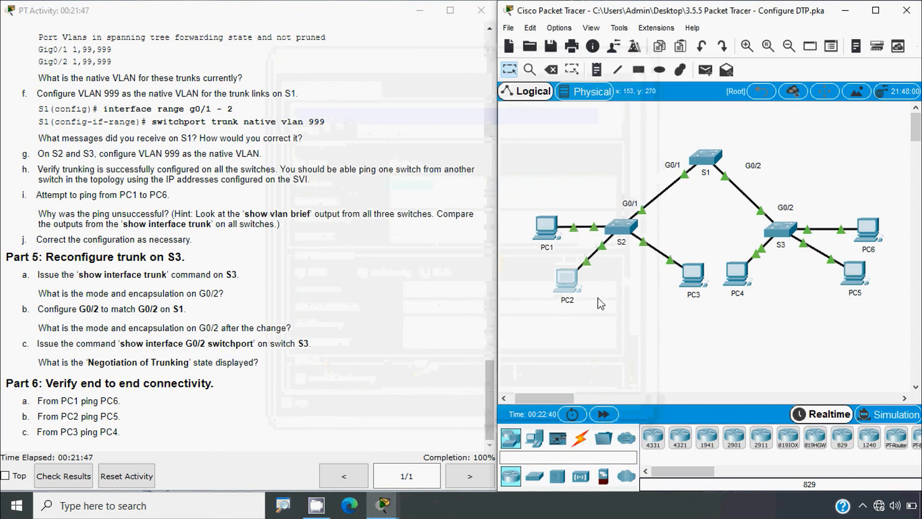
pyautogui.click(567, 279)
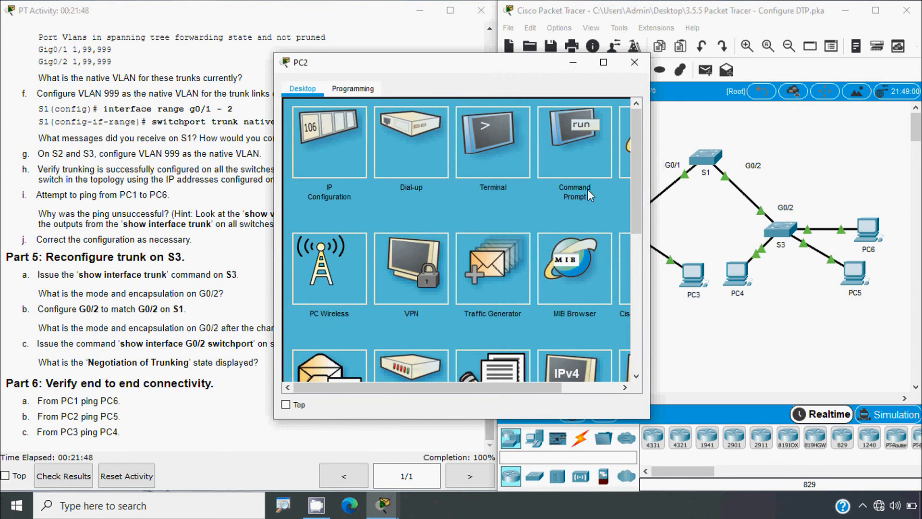
pyautogui.click(587, 189)
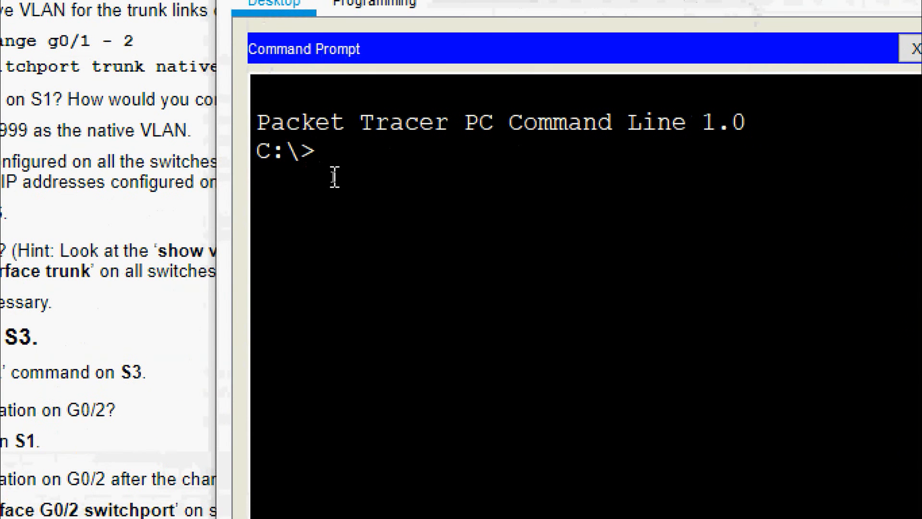
pyautogui.write('ping')
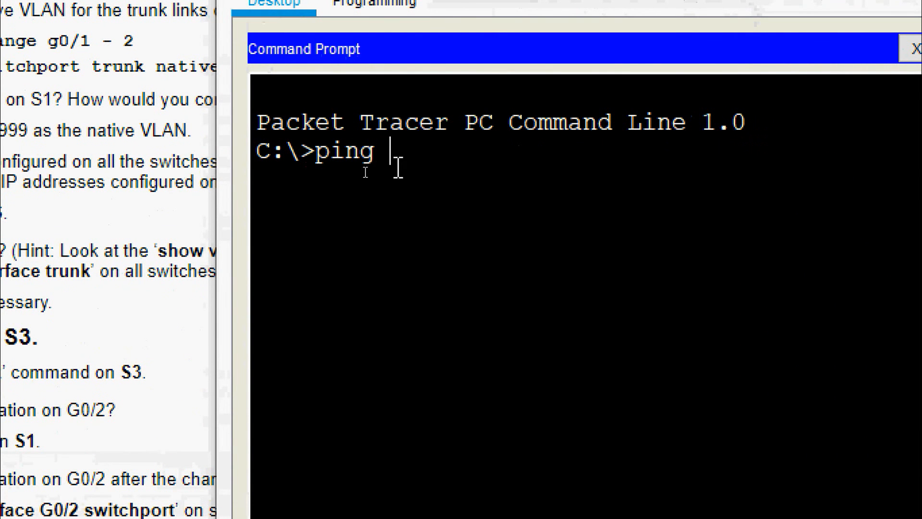
pyautogui.rightClick(404, 160)
pyautogui.click(437, 208)
pyautogui.press('Return')
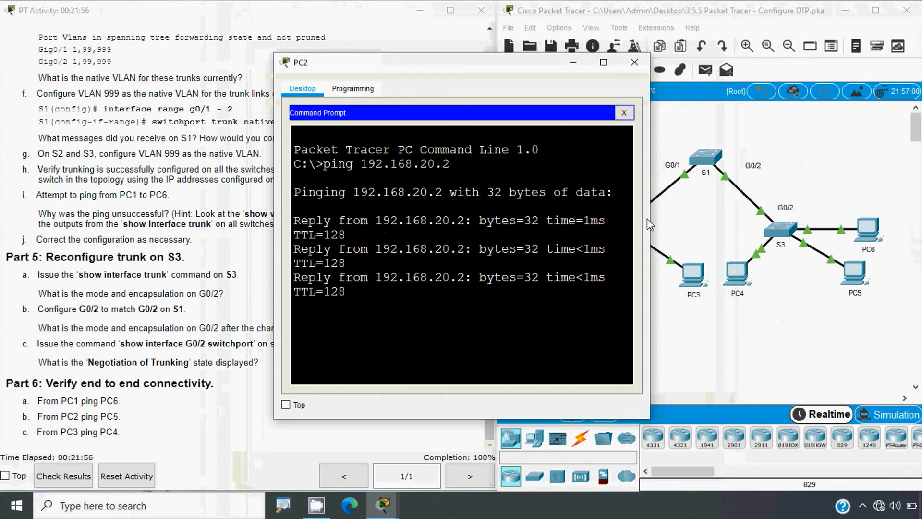
pyautogui.moveTo(648, 215); pyautogui.dragTo(807, 215)
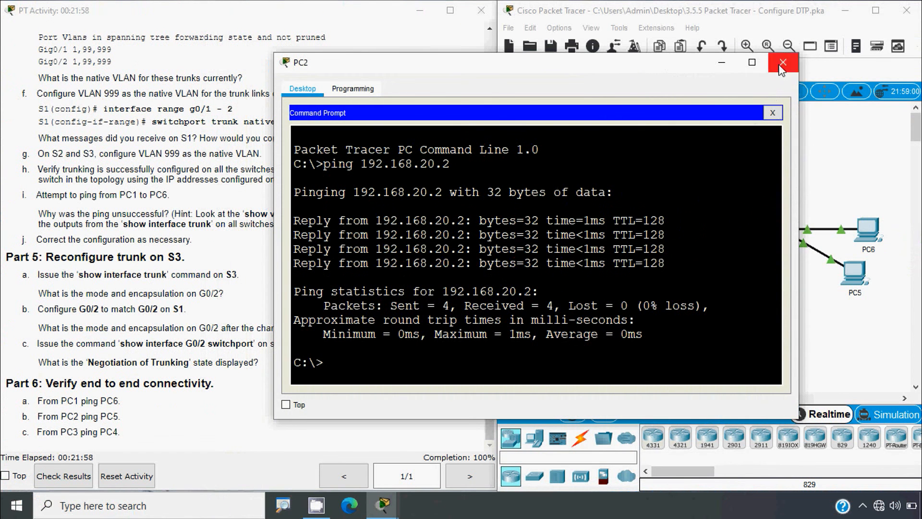
pyautogui.click(792, 62)
pyautogui.press('alt')
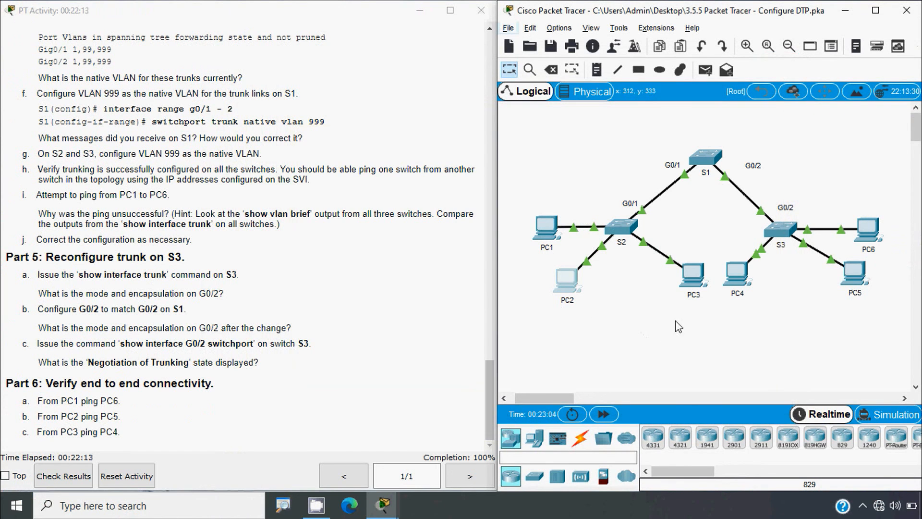
# - Copy PC4's IP address from its IP Configuration and close the PC4 window
pyautogui.click(738, 278)
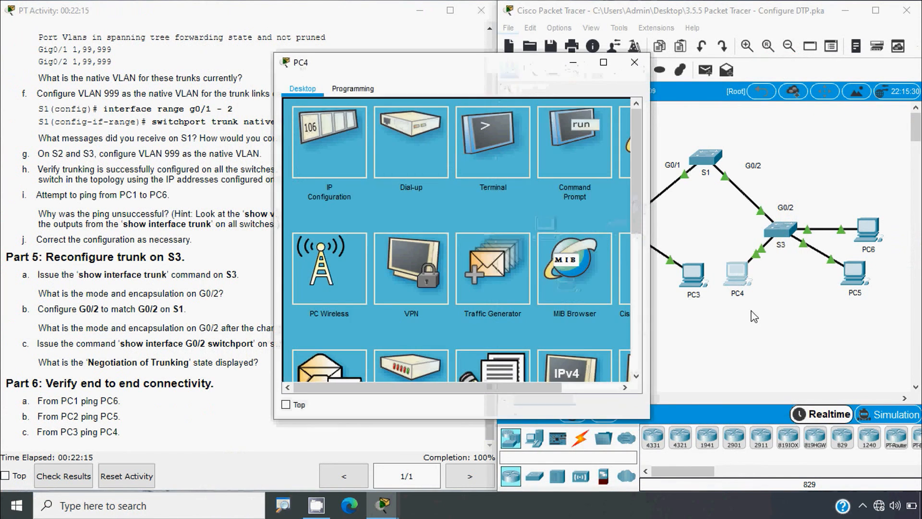
pyautogui.click(344, 163)
pyautogui.hotkey('ctrl', 'c')
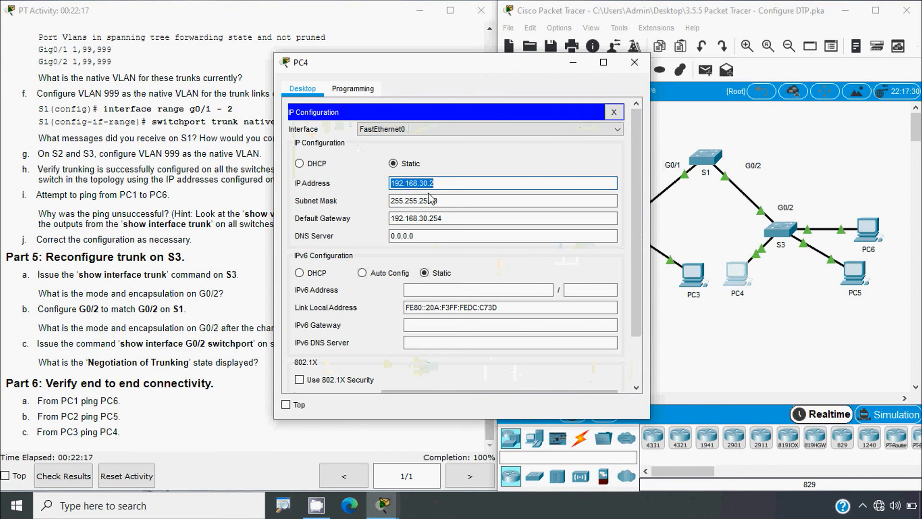
pyautogui.click(634, 61)
# - Ping PC4 at 192.168.30.2 from PC3's Command Prompt, widen the window to read the replies and close it
pyautogui.click(695, 277)
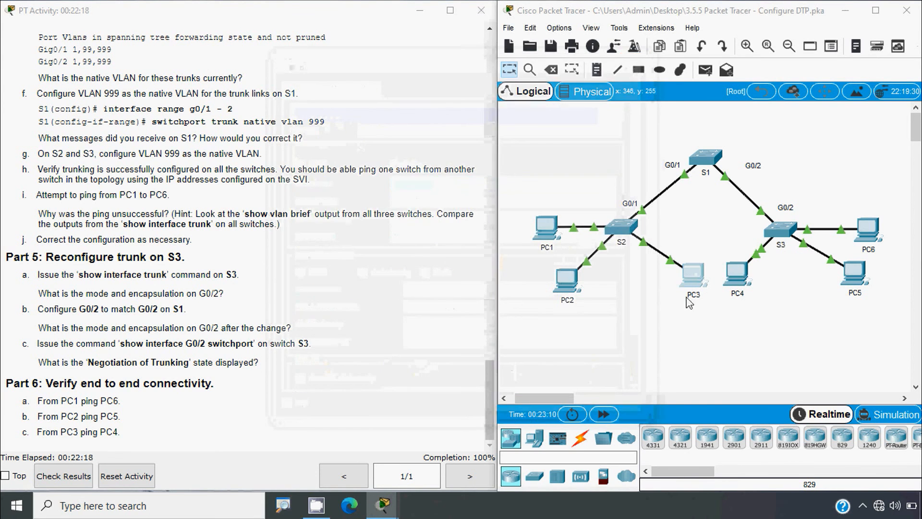
pyautogui.click(566, 155)
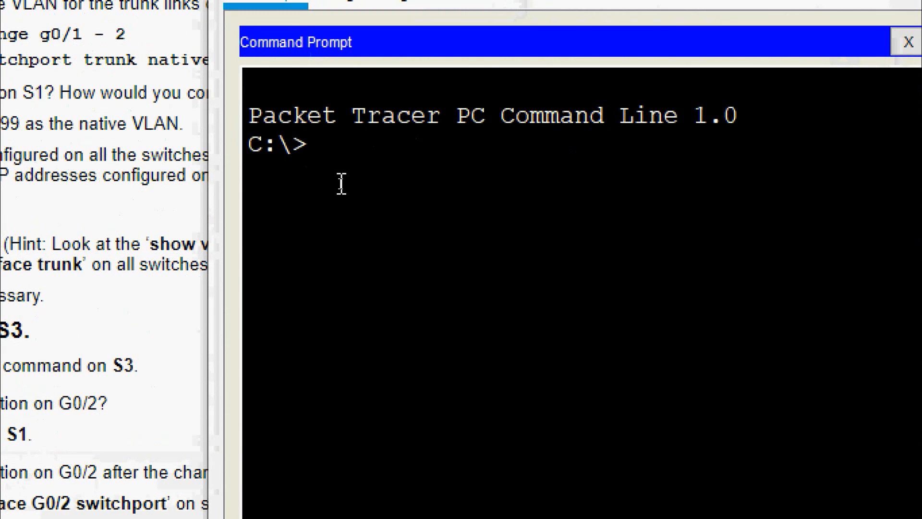
pyautogui.write('ping')
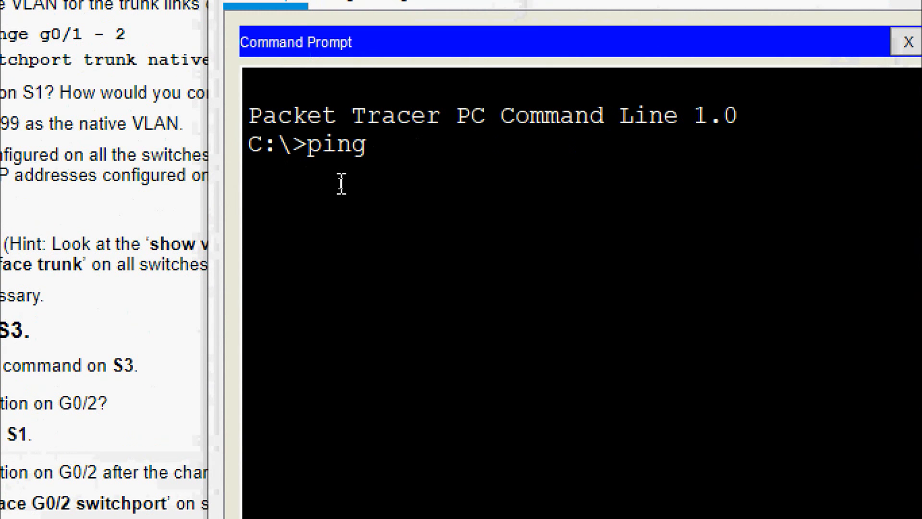
pyautogui.rightClick(407, 150)
pyautogui.click(437, 195)
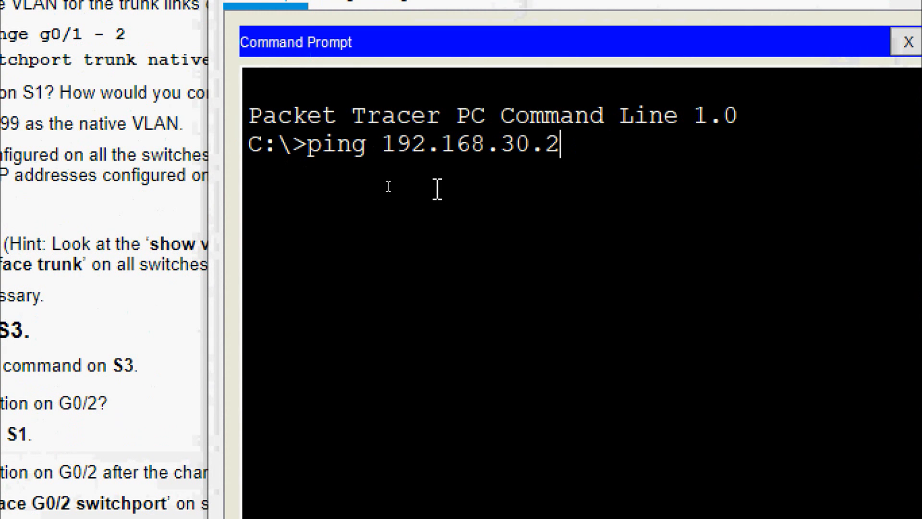
pyautogui.press('Return')
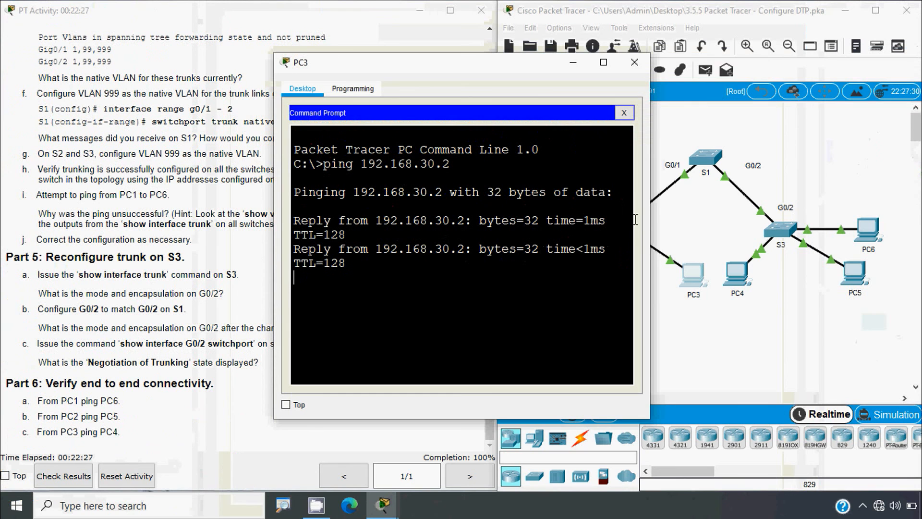
pyautogui.moveTo(651, 208); pyautogui.dragTo(754, 208)
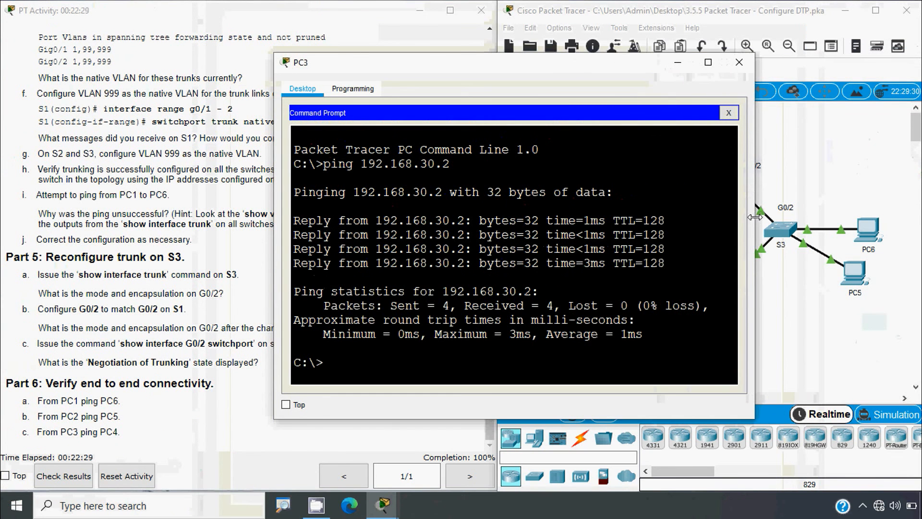
pyautogui.click(746, 69)
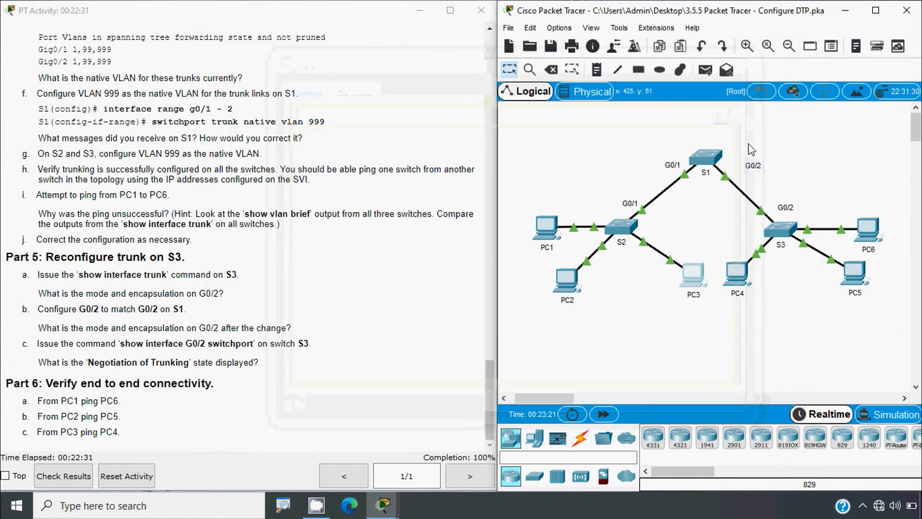